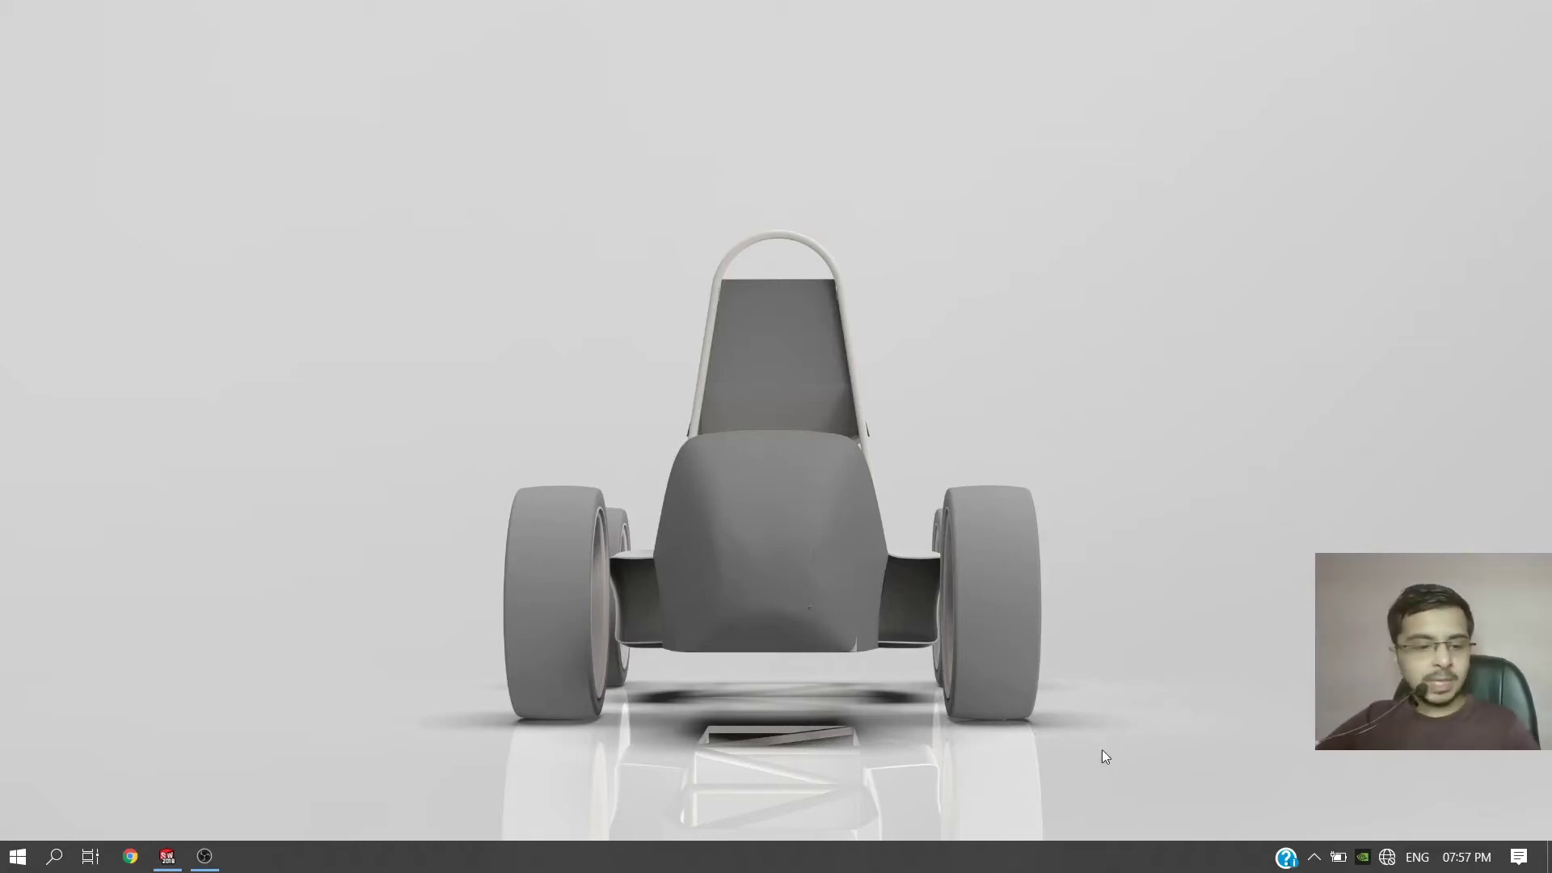
Step: Switch to SOLIDWORKS and create a new part document
{"action": "left_click", "coordinate": [167, 855]}
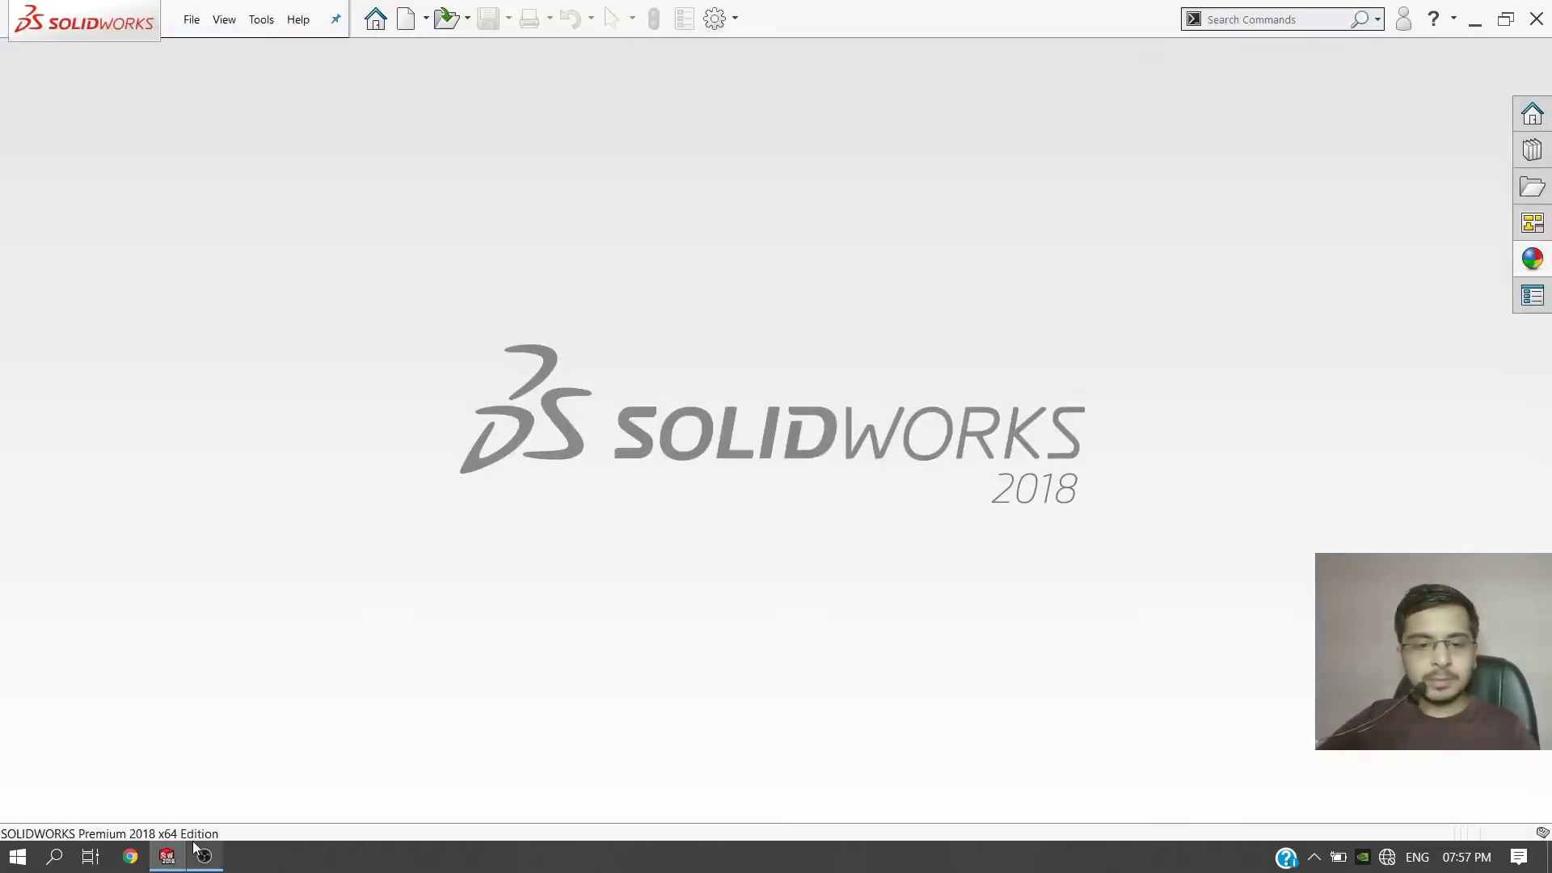
{"action": "left_click", "coordinate": [375, 23]}
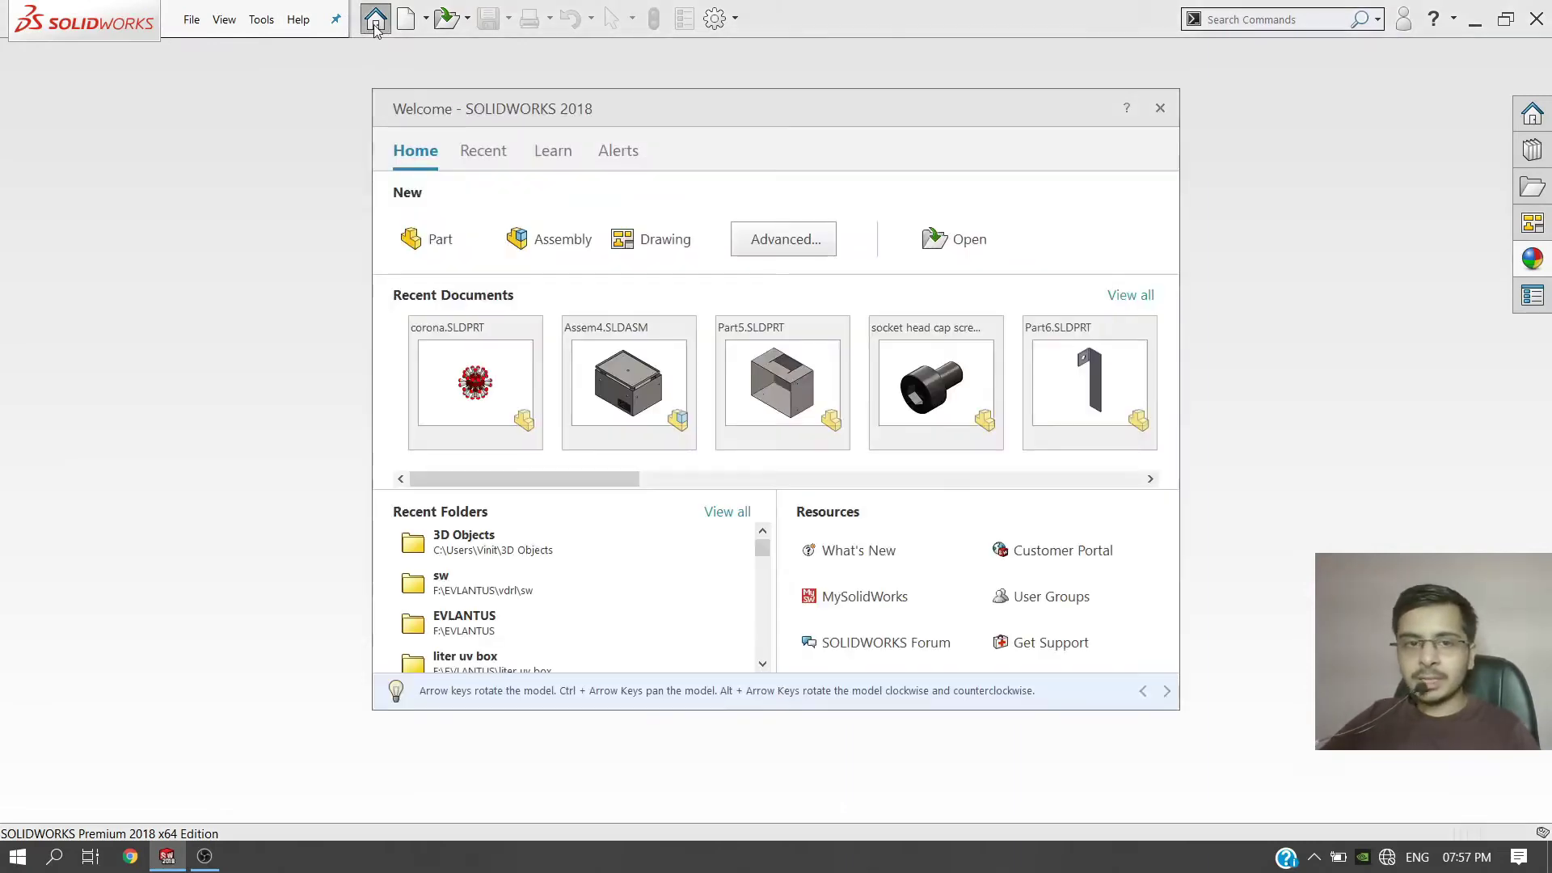
{"action": "left_click", "coordinate": [437, 240]}
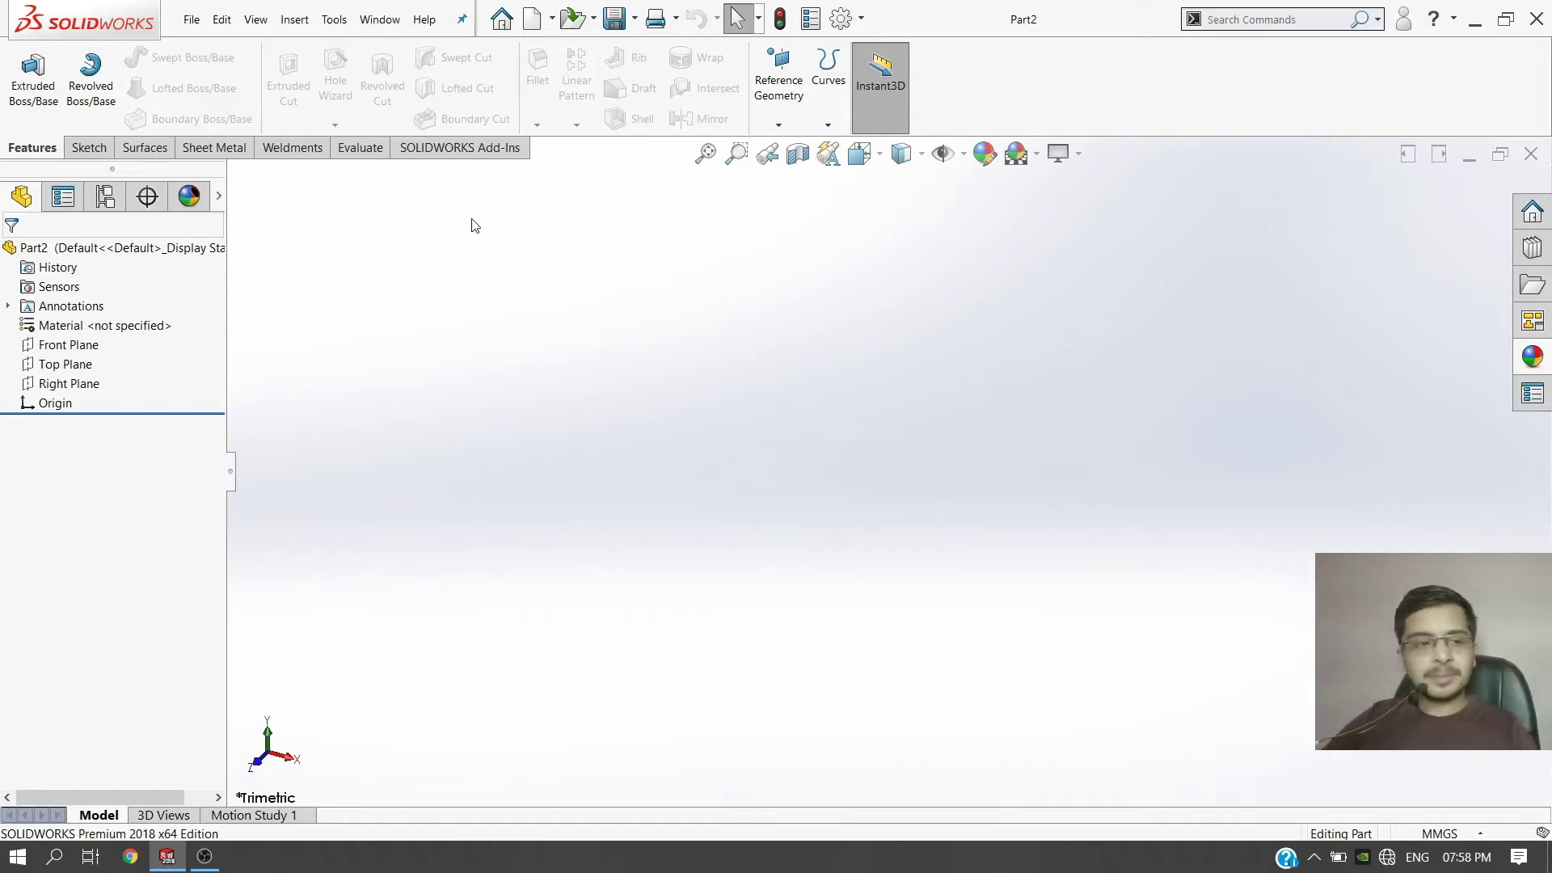
Step: Sketch a center rectangle on the Front Plane, centred on the origin
{"action": "left_click", "coordinate": [85, 345]}
{"action": "left_click", "coordinate": [116, 308]}
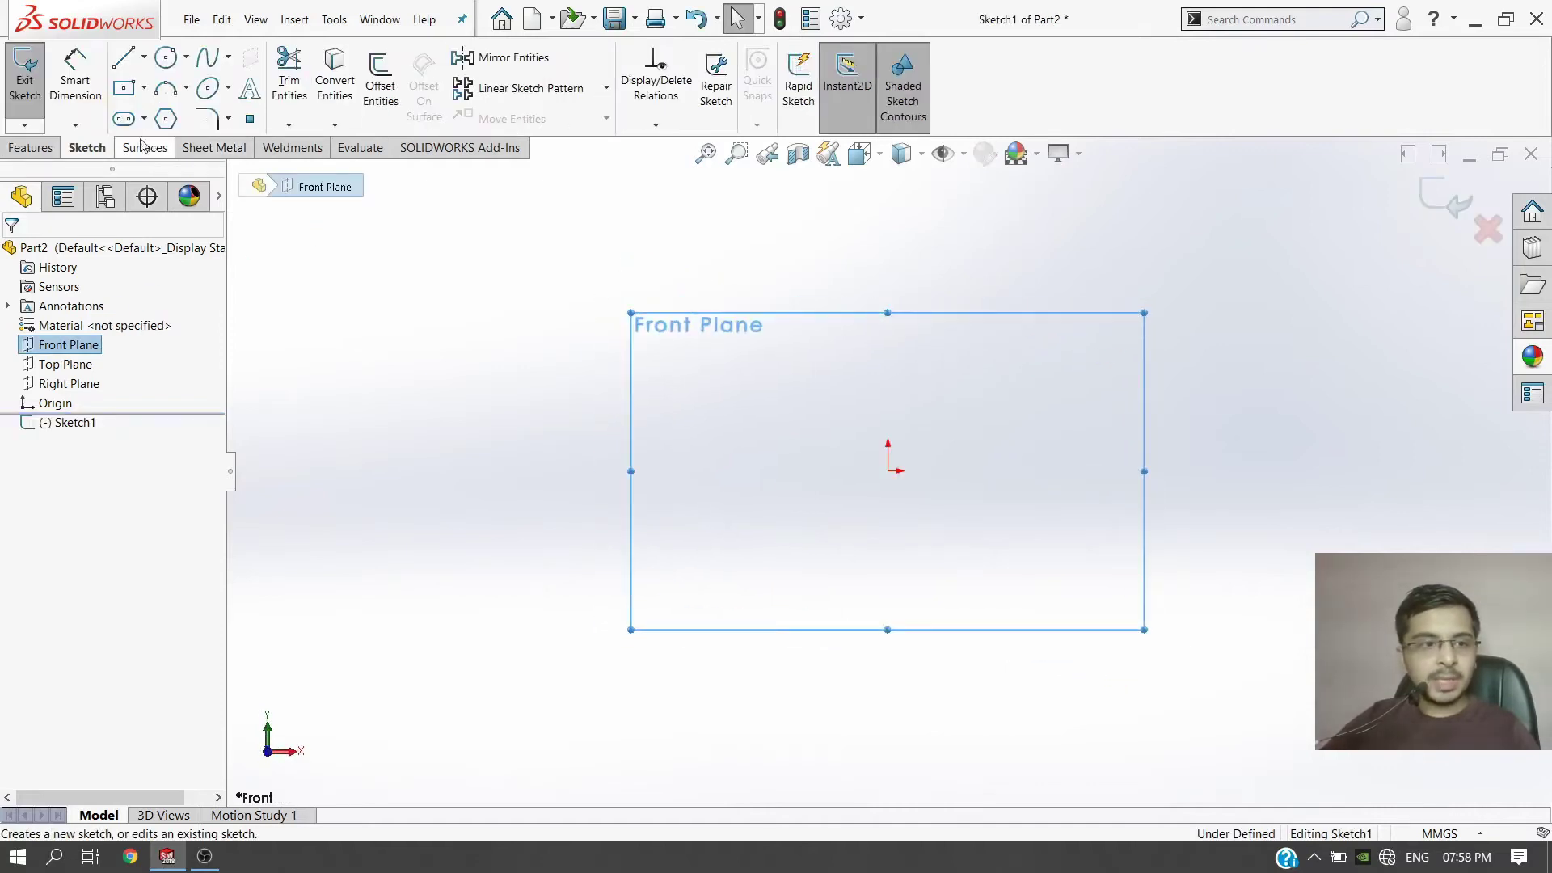
{"action": "left_click", "coordinate": [123, 87]}
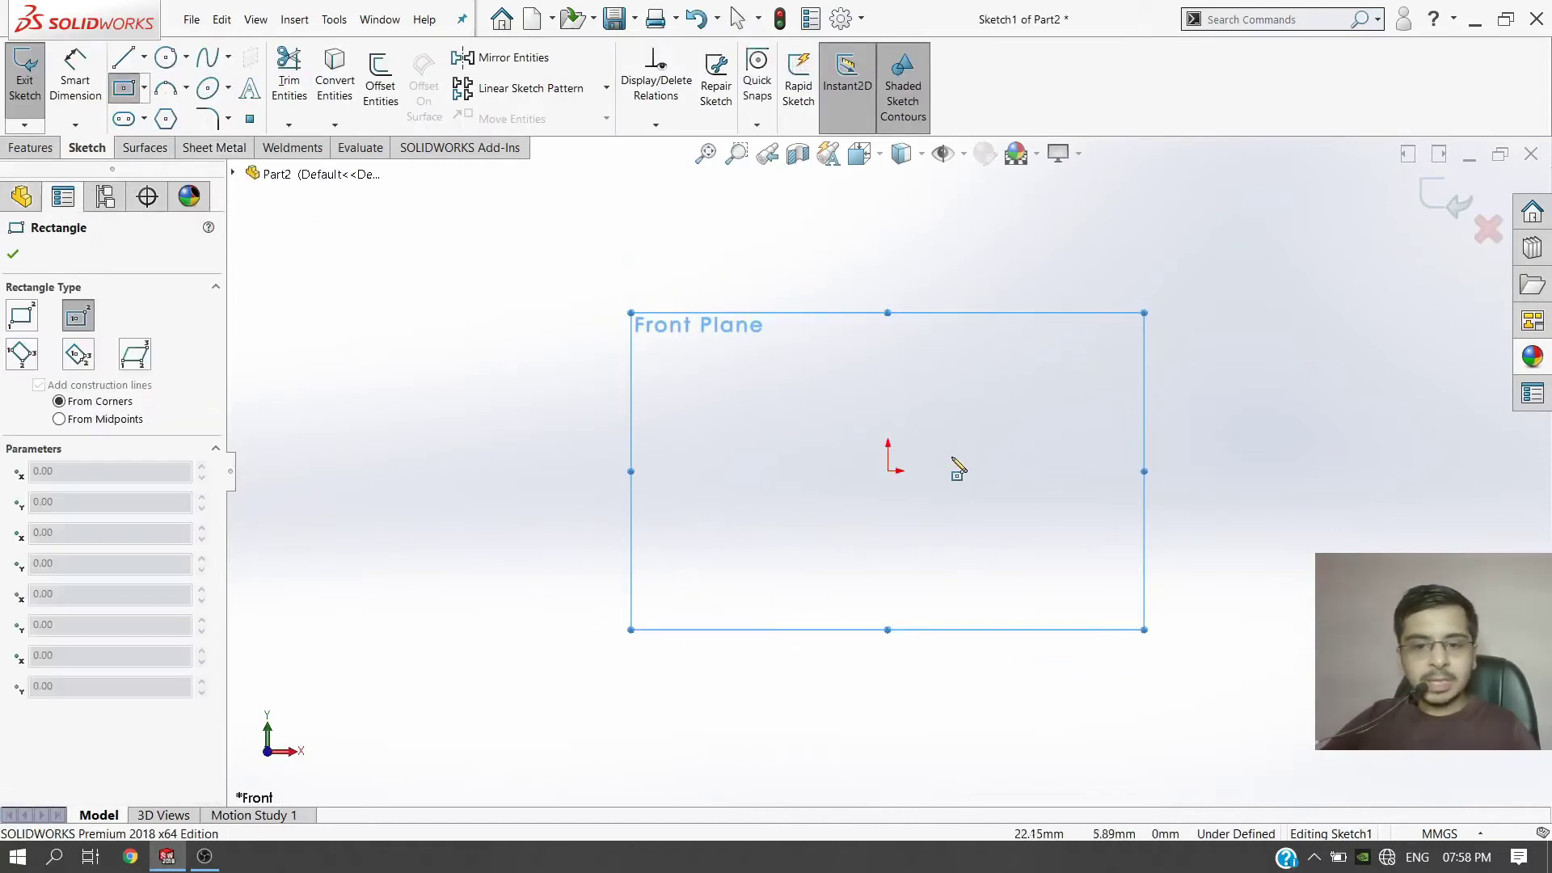
{"action": "left_click", "coordinate": [889, 470]}
{"action": "left_click", "coordinate": [1076, 292]}
Step: Dimension the rectangle 100 mm wide and 200 mm high, and exit the sketch
{"action": "right_click_drag", "start_coordinate": [580, 585], "coordinate": [592, 509]}
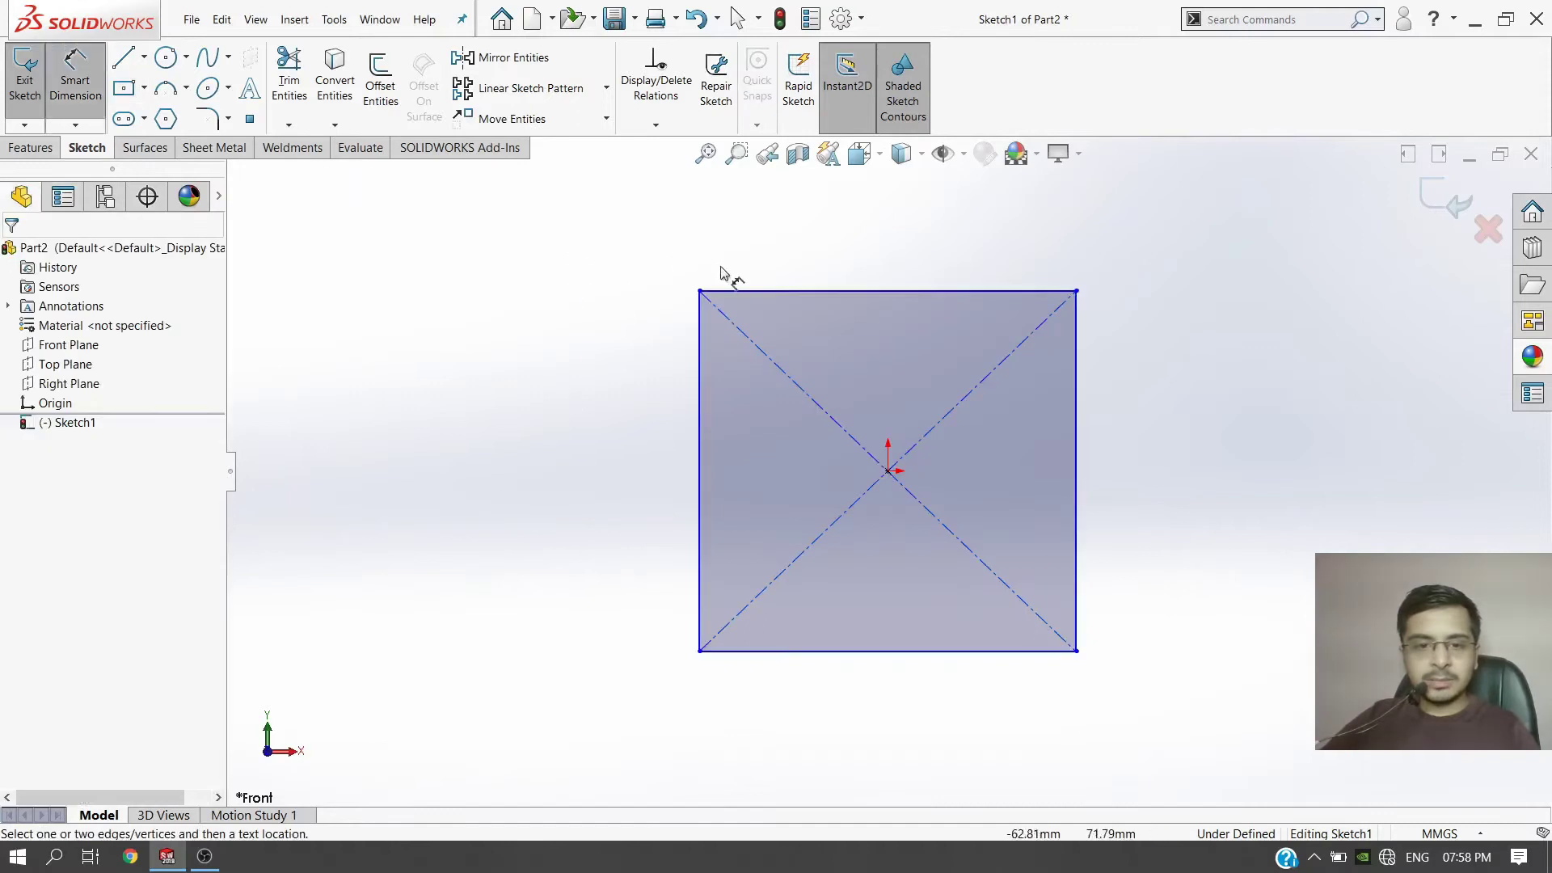
{"action": "left_click", "coordinate": [737, 291]}
{"action": "left_click", "coordinate": [738, 236]}
{"action": "type", "text": "100"}
{"action": "key", "text": "Return"}
{"action": "left_click", "coordinate": [700, 389]}
{"action": "left_click", "coordinate": [633, 404]}
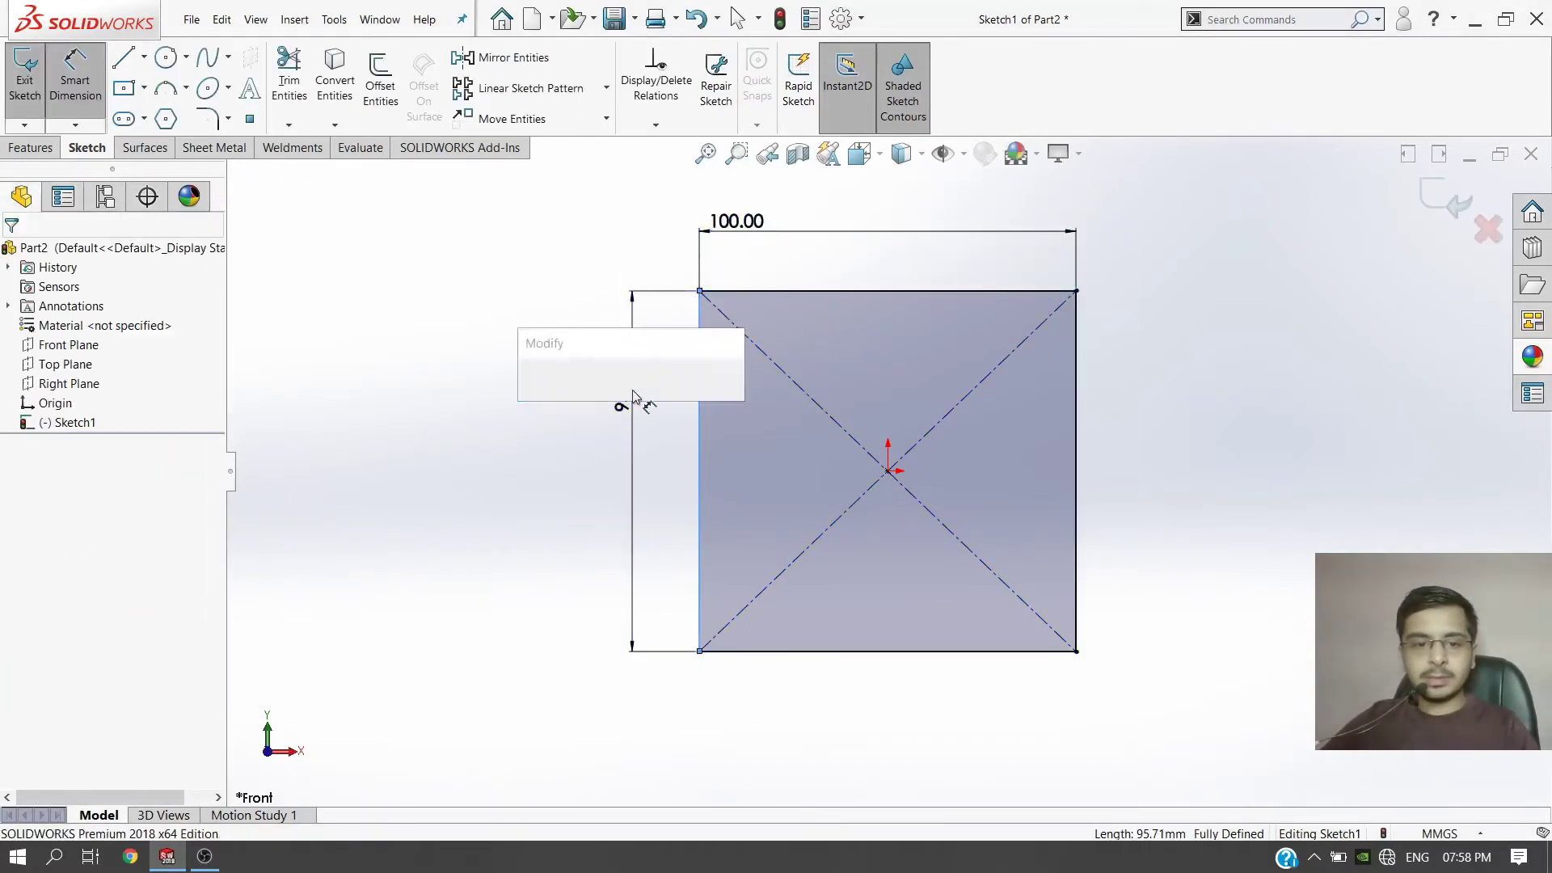
{"action": "type", "text": "200"}
{"action": "key", "text": "Return"}
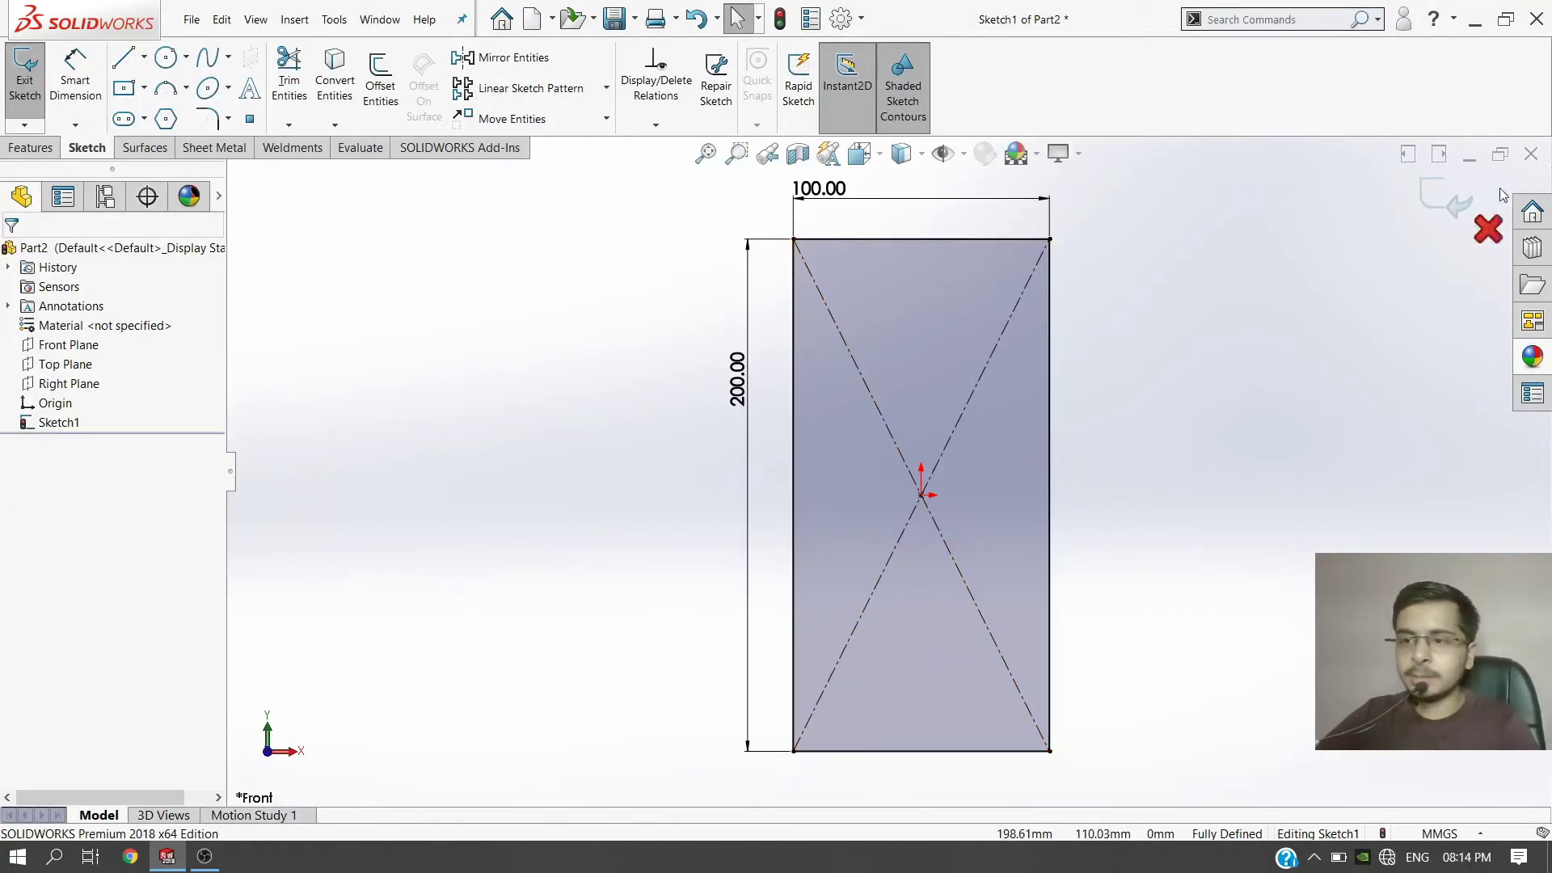
{"action": "left_click", "coordinate": [1451, 200]}
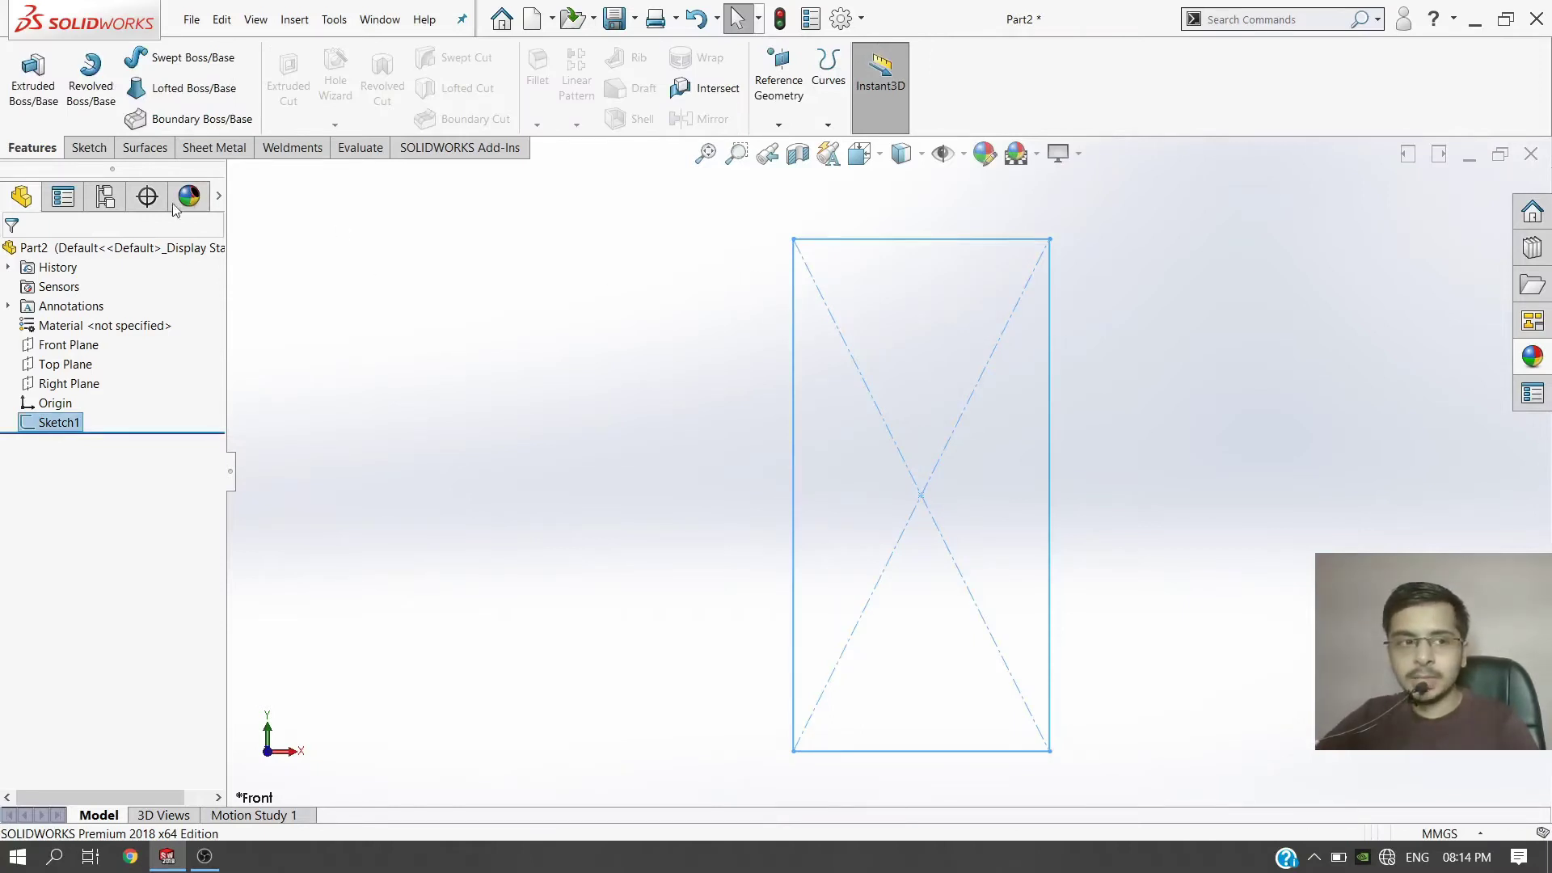
{"action": "left_click", "coordinate": [35, 95]}
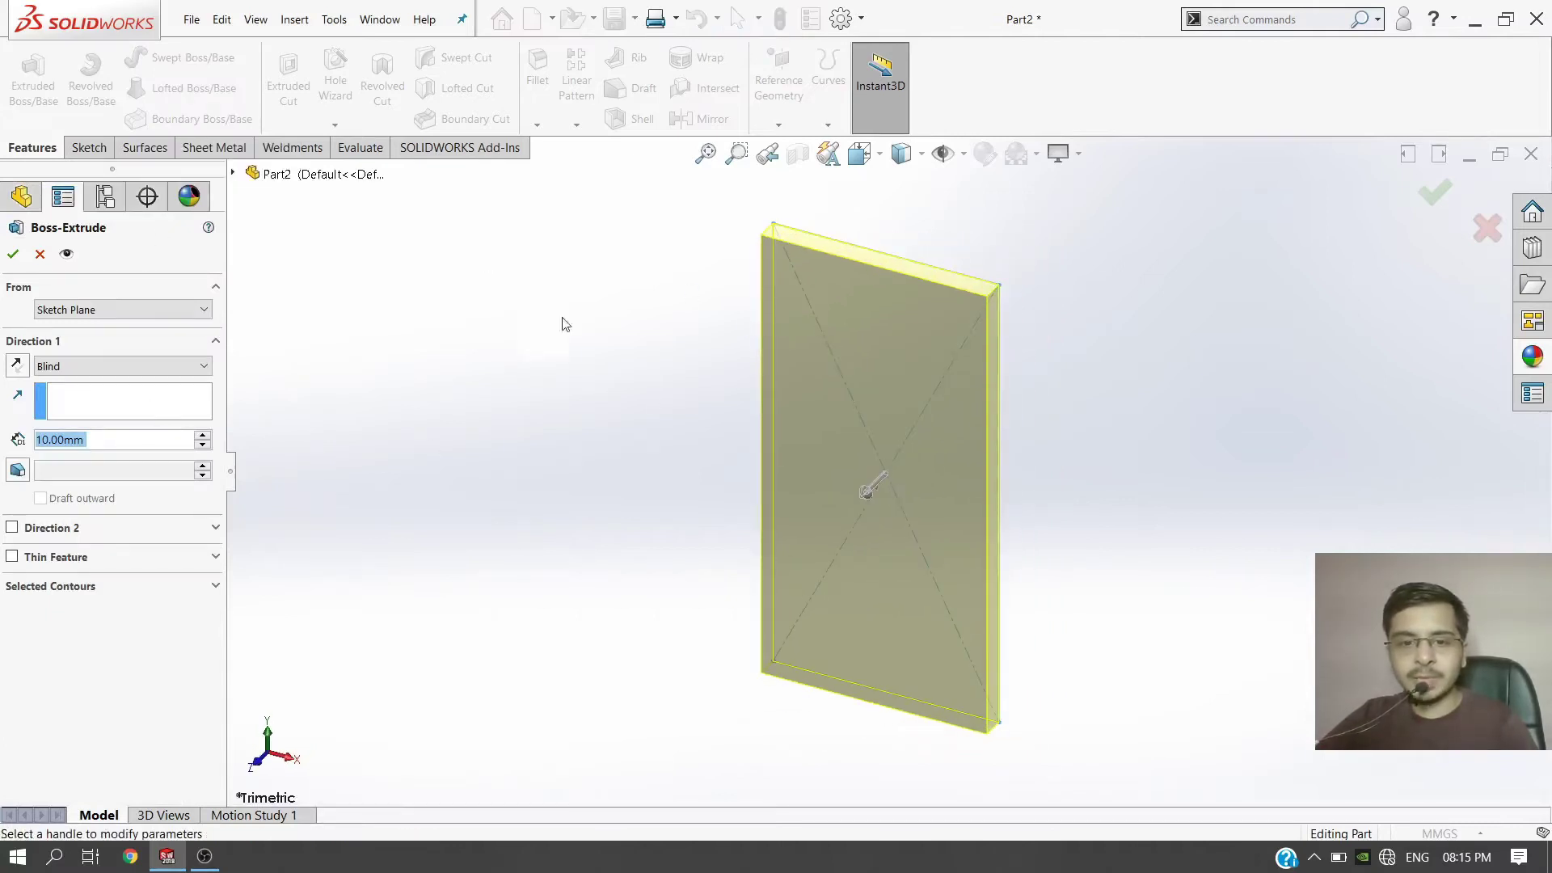
{"action": "left_click", "coordinate": [39, 253]}
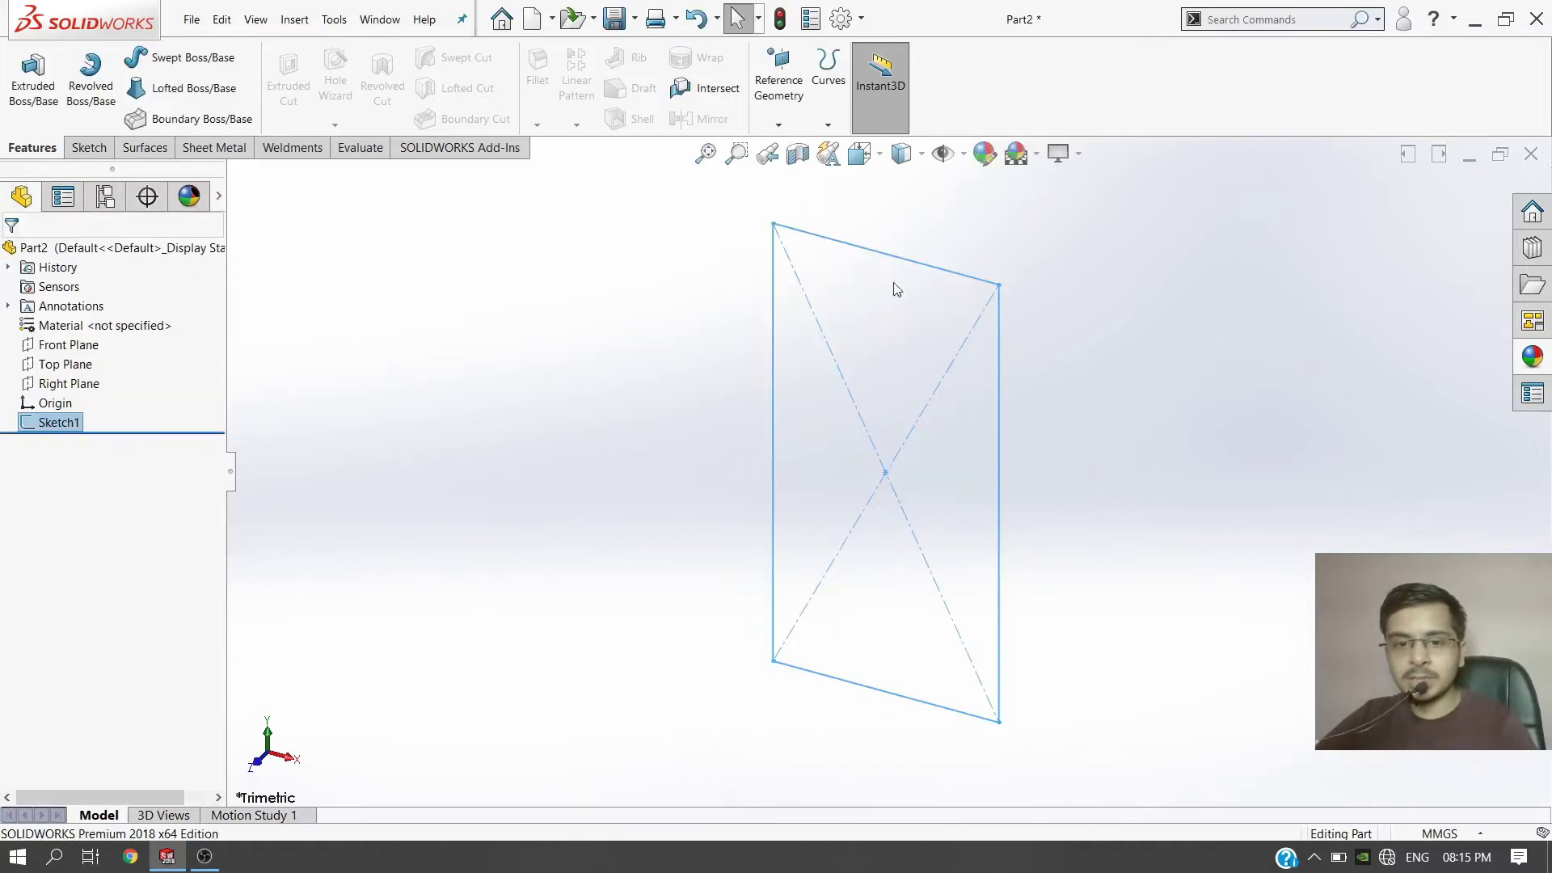
{"action": "left_click", "coordinate": [497, 356]}
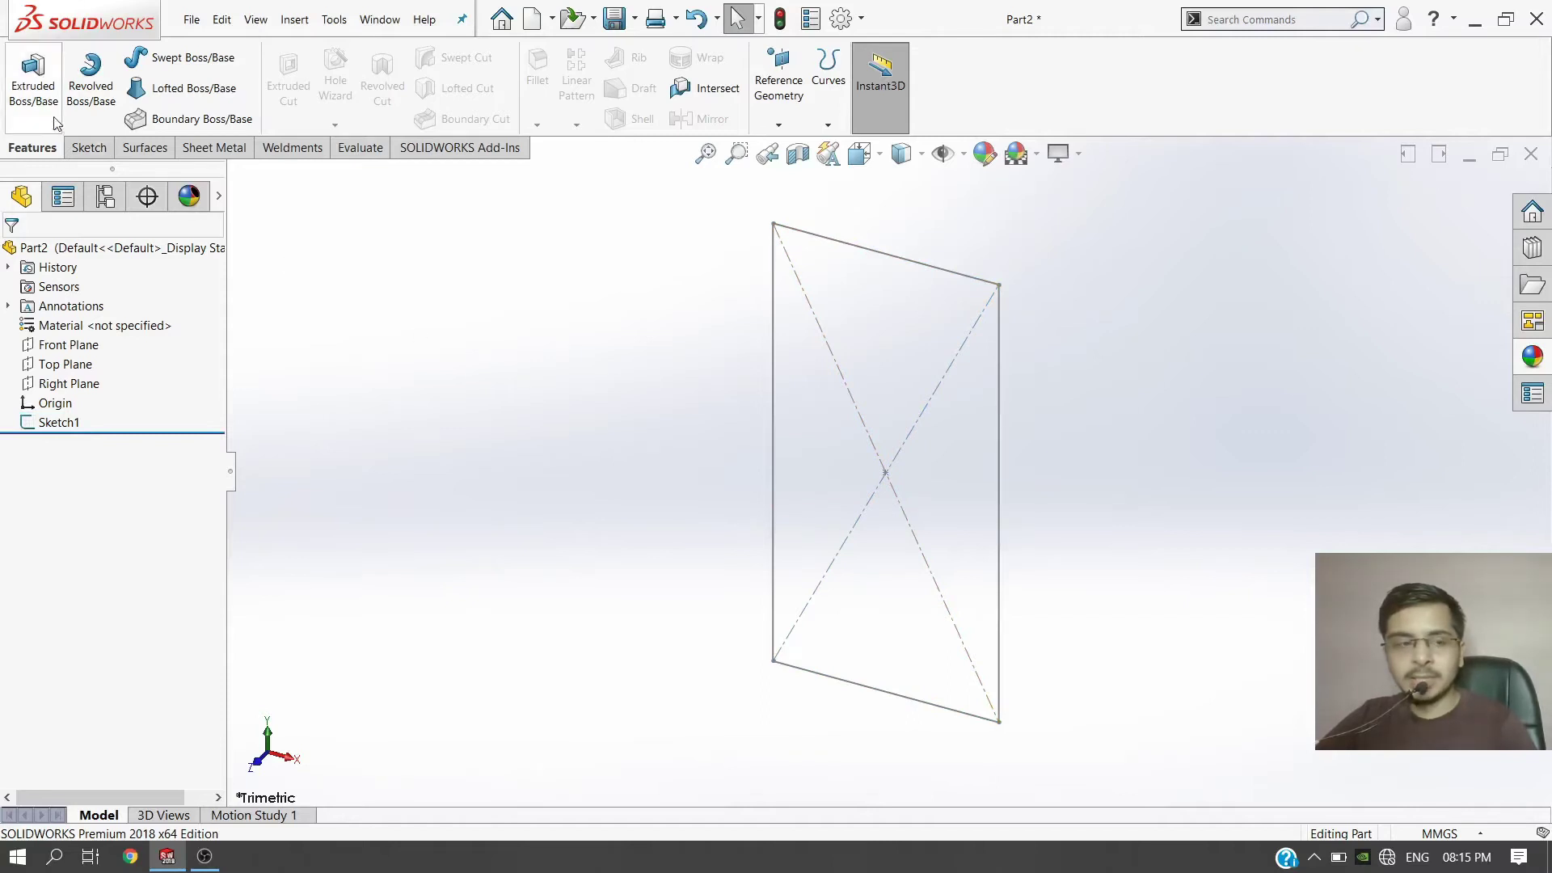
Step: Set up a blind extrusion of the rectangle sketch, reversed with a 30 mm depth, plus a second direction of 10 mm
{"action": "left_click", "coordinate": [45, 95]}
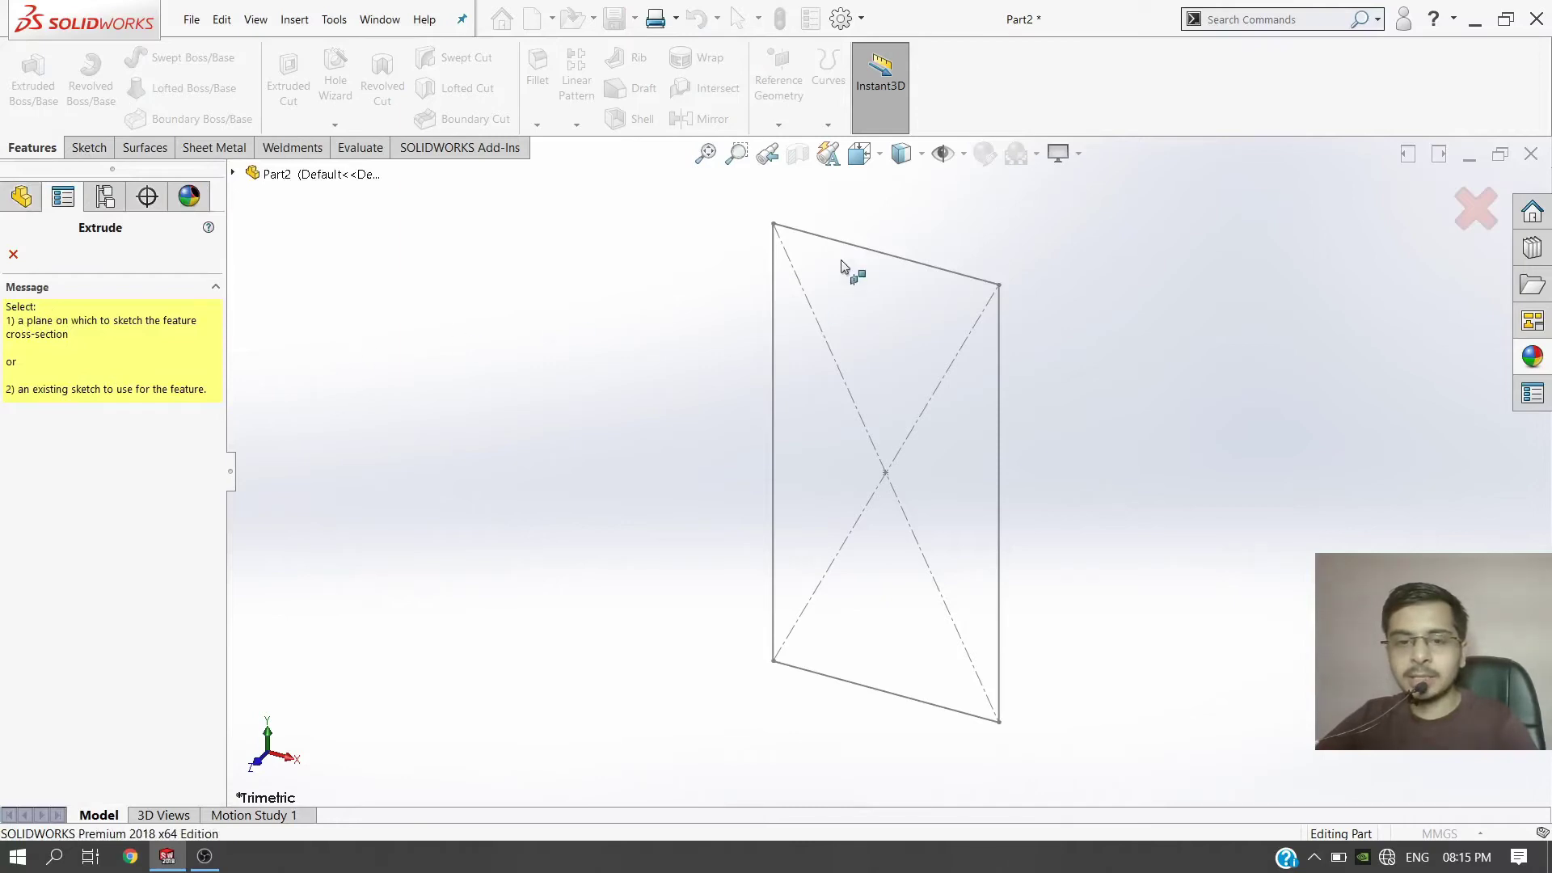
{"action": "left_click", "coordinate": [863, 252]}
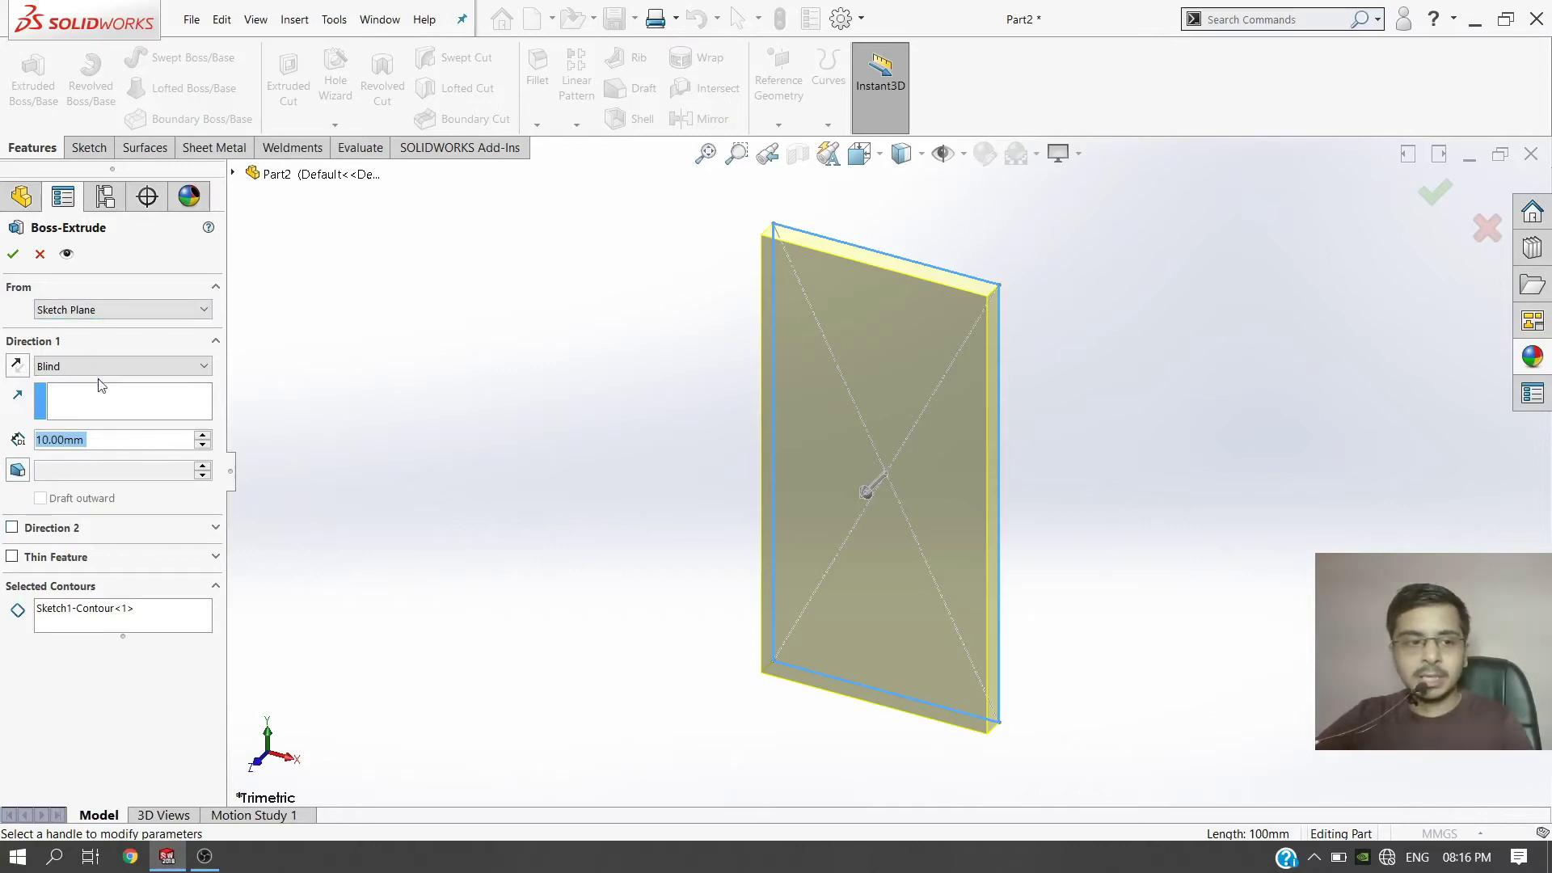
{"action": "middle_click_drag", "start_coordinate": [1174, 360], "coordinate": [891, 300]}
{"action": "scroll", "coordinate": [765, 342], "scroll_direction": "down", "scroll_amount": 1}
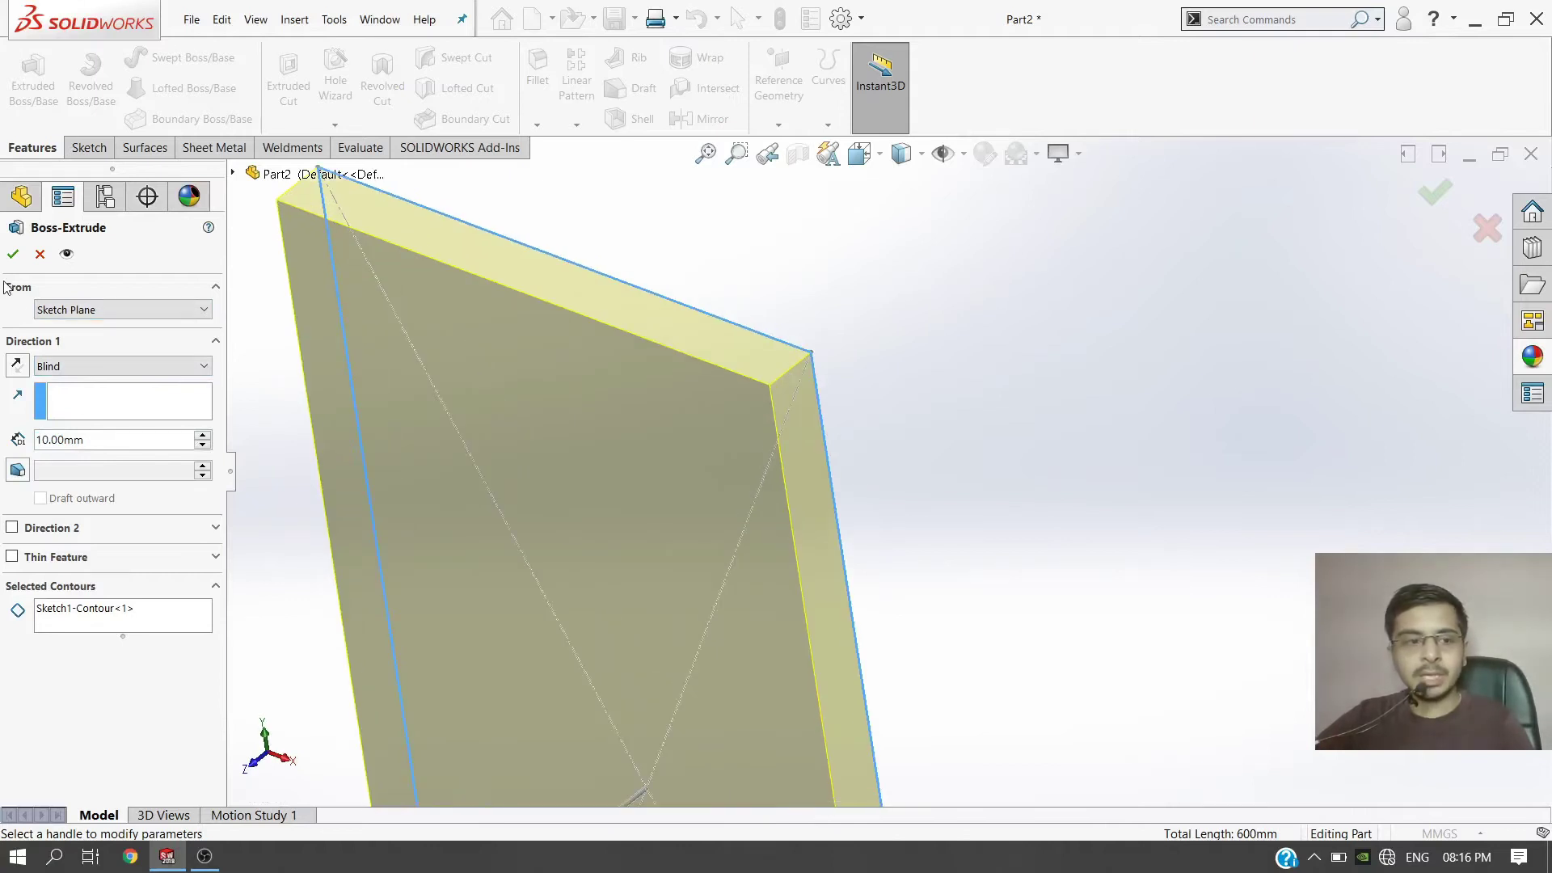
{"action": "left_click", "coordinate": [16, 370]}
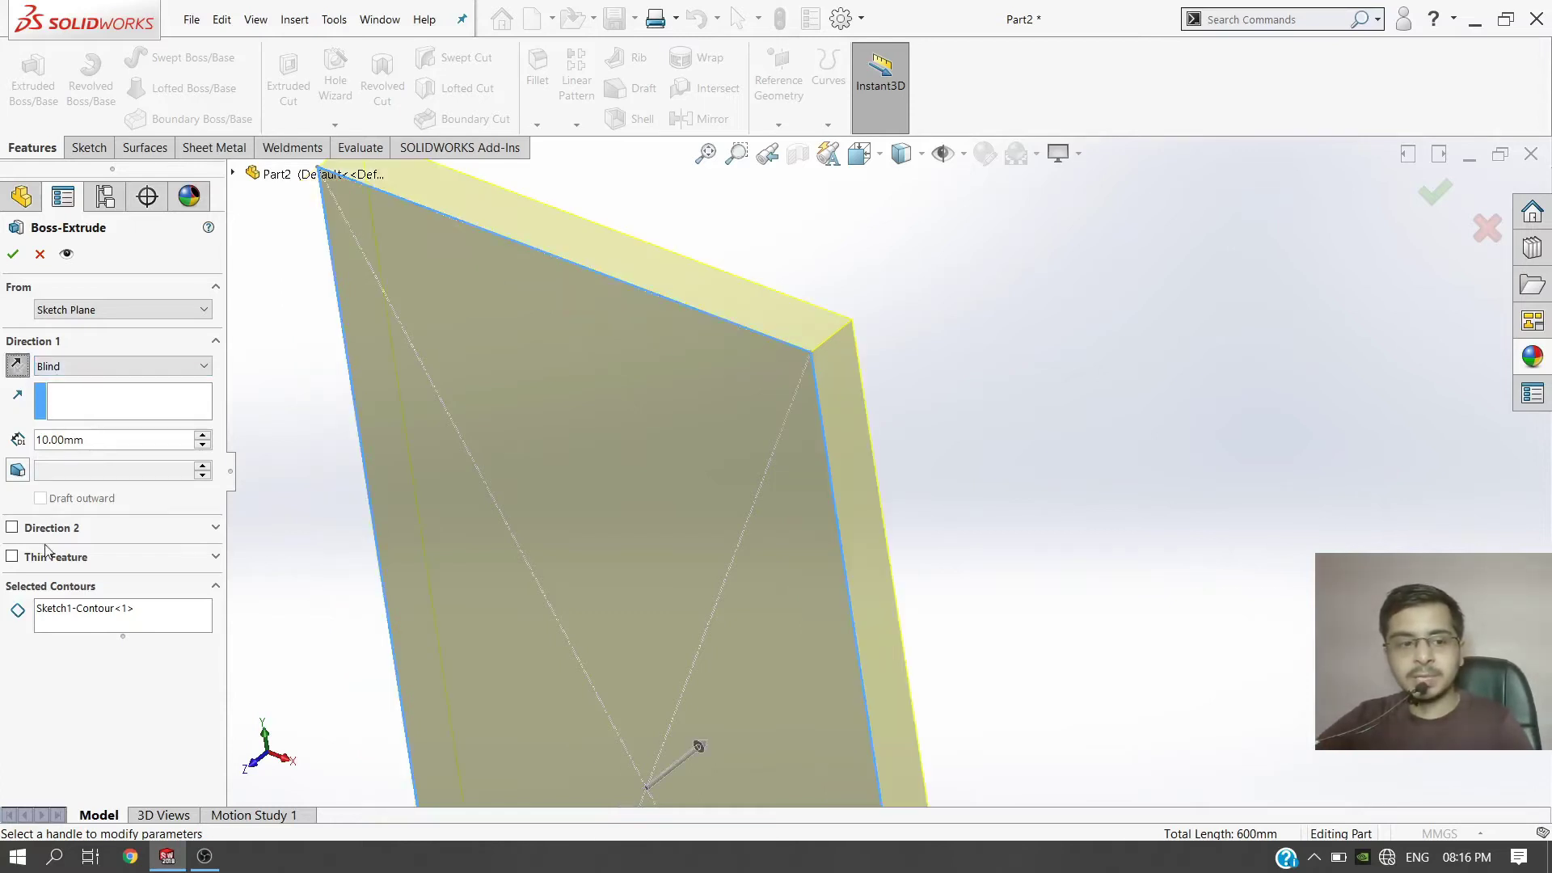
{"action": "left_click", "coordinate": [12, 528]}
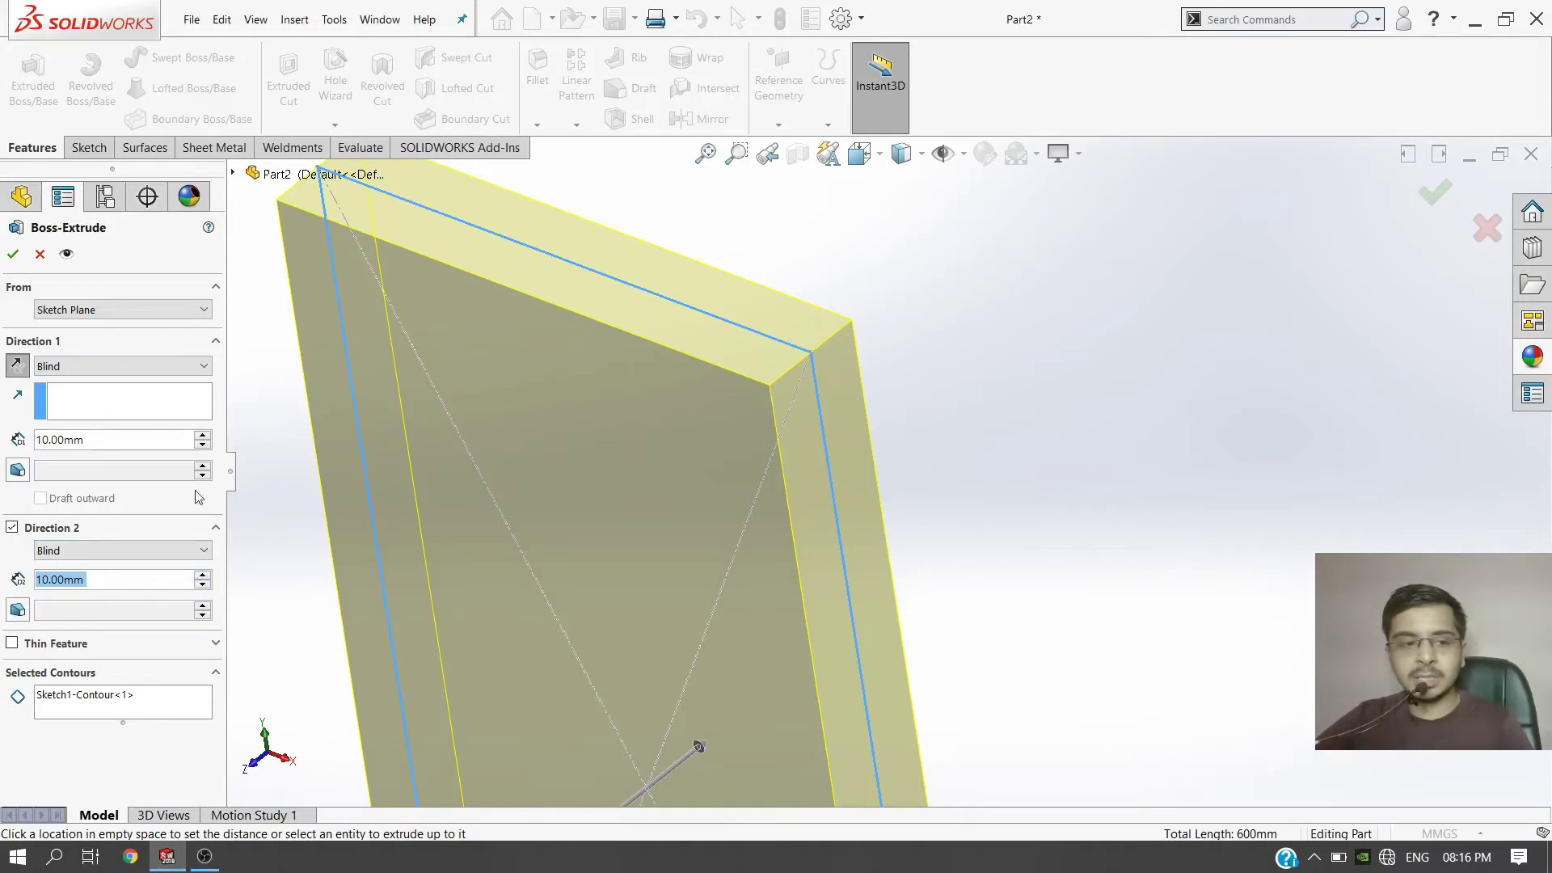
{"action": "double_click", "coordinate": [204, 436]}
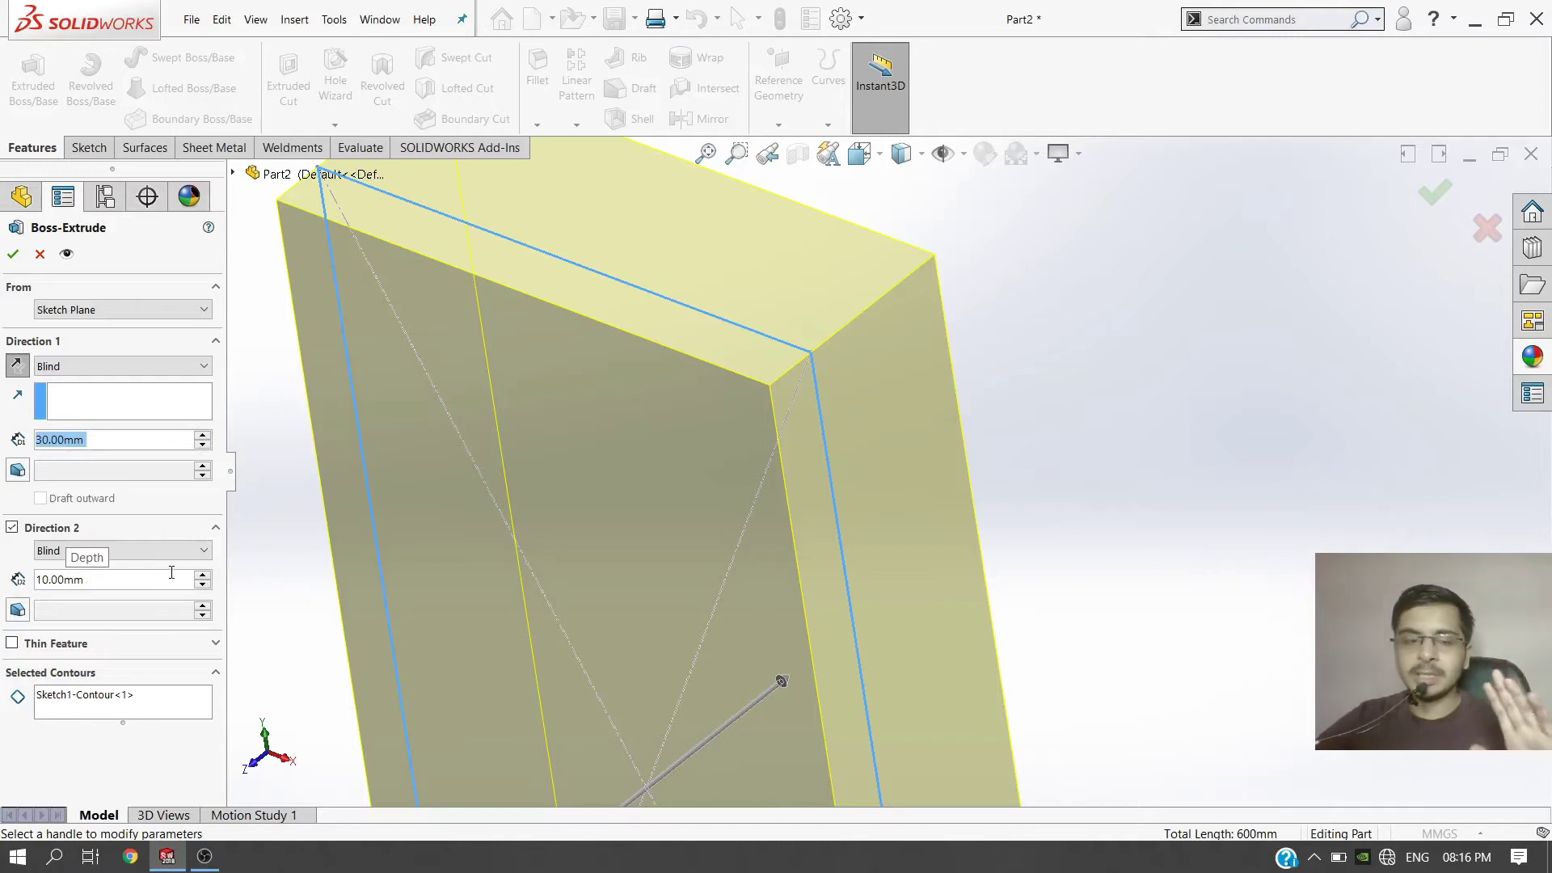
Step: Change the extrusion's end condition to Mid Plane and create the block
{"action": "left_click", "coordinate": [103, 366]}
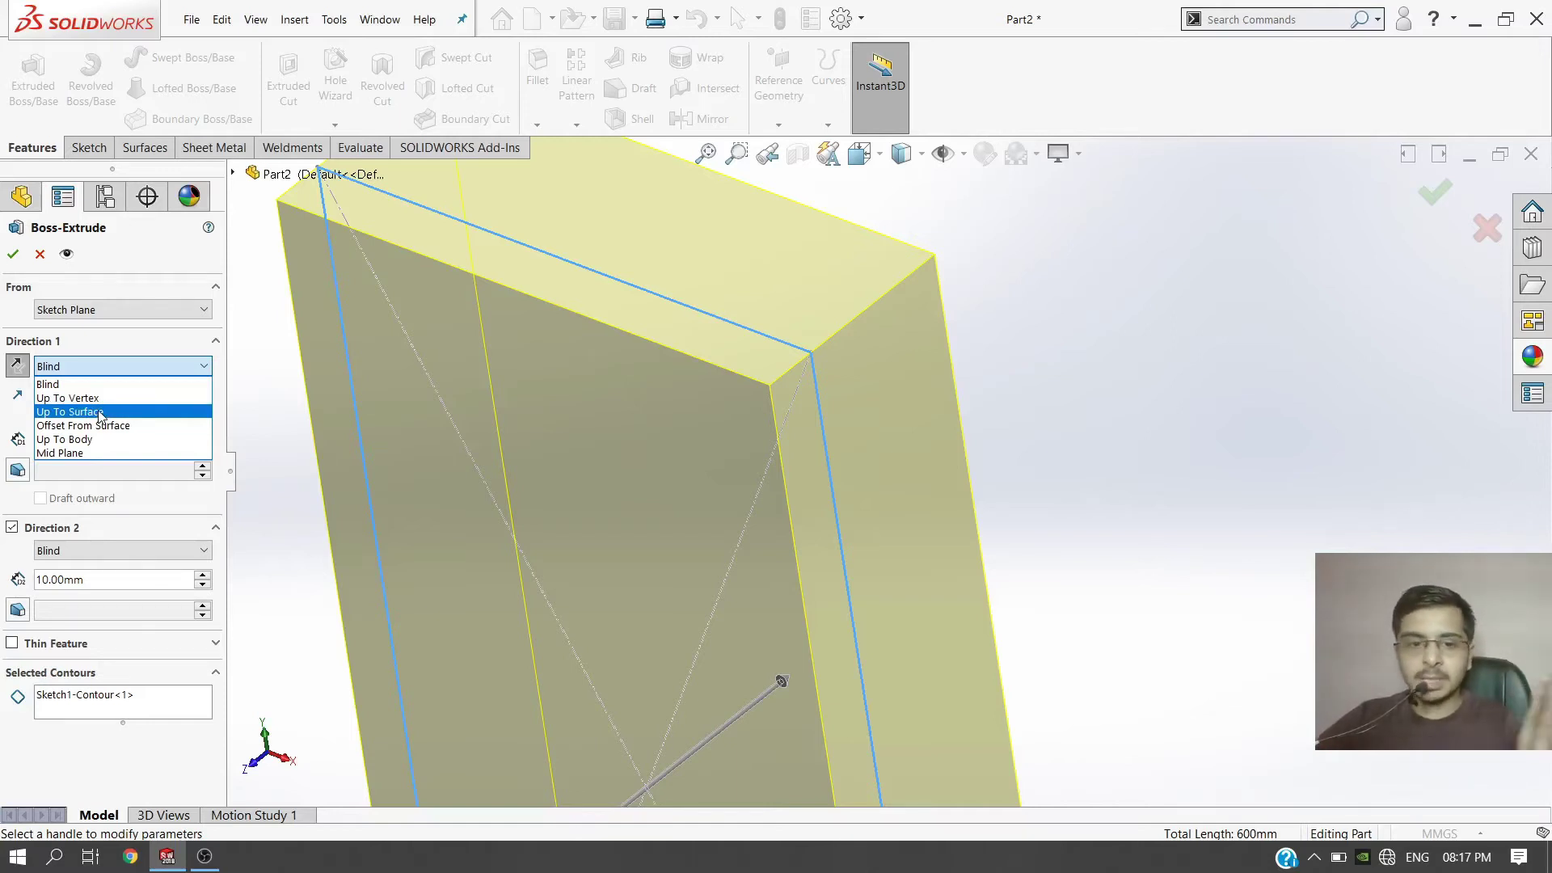
{"action": "left_click", "coordinate": [115, 454]}
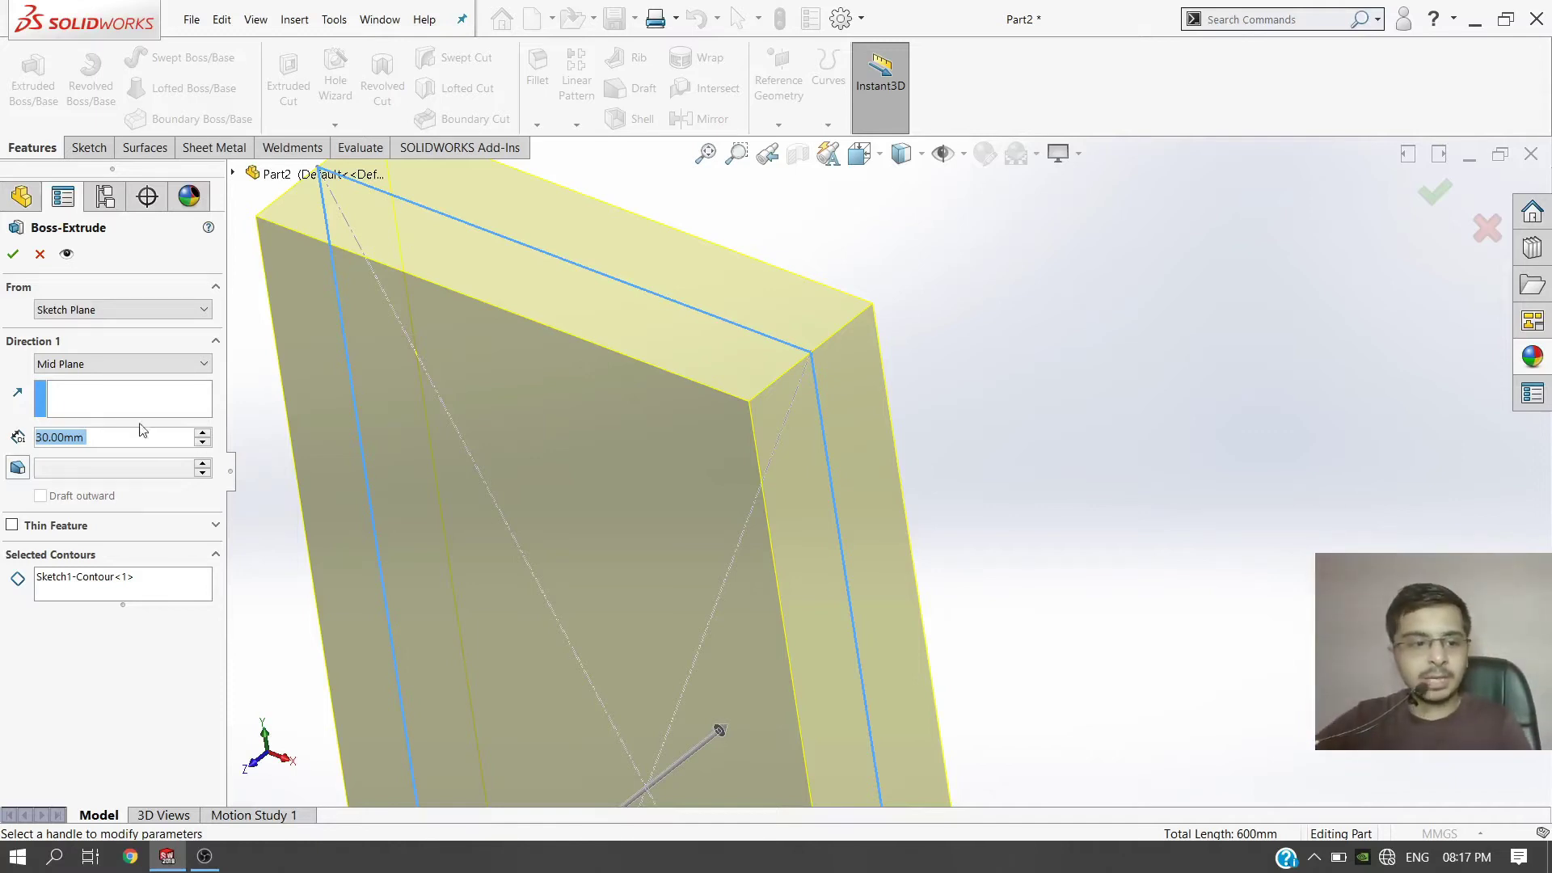
{"action": "left_click", "coordinate": [14, 256]}
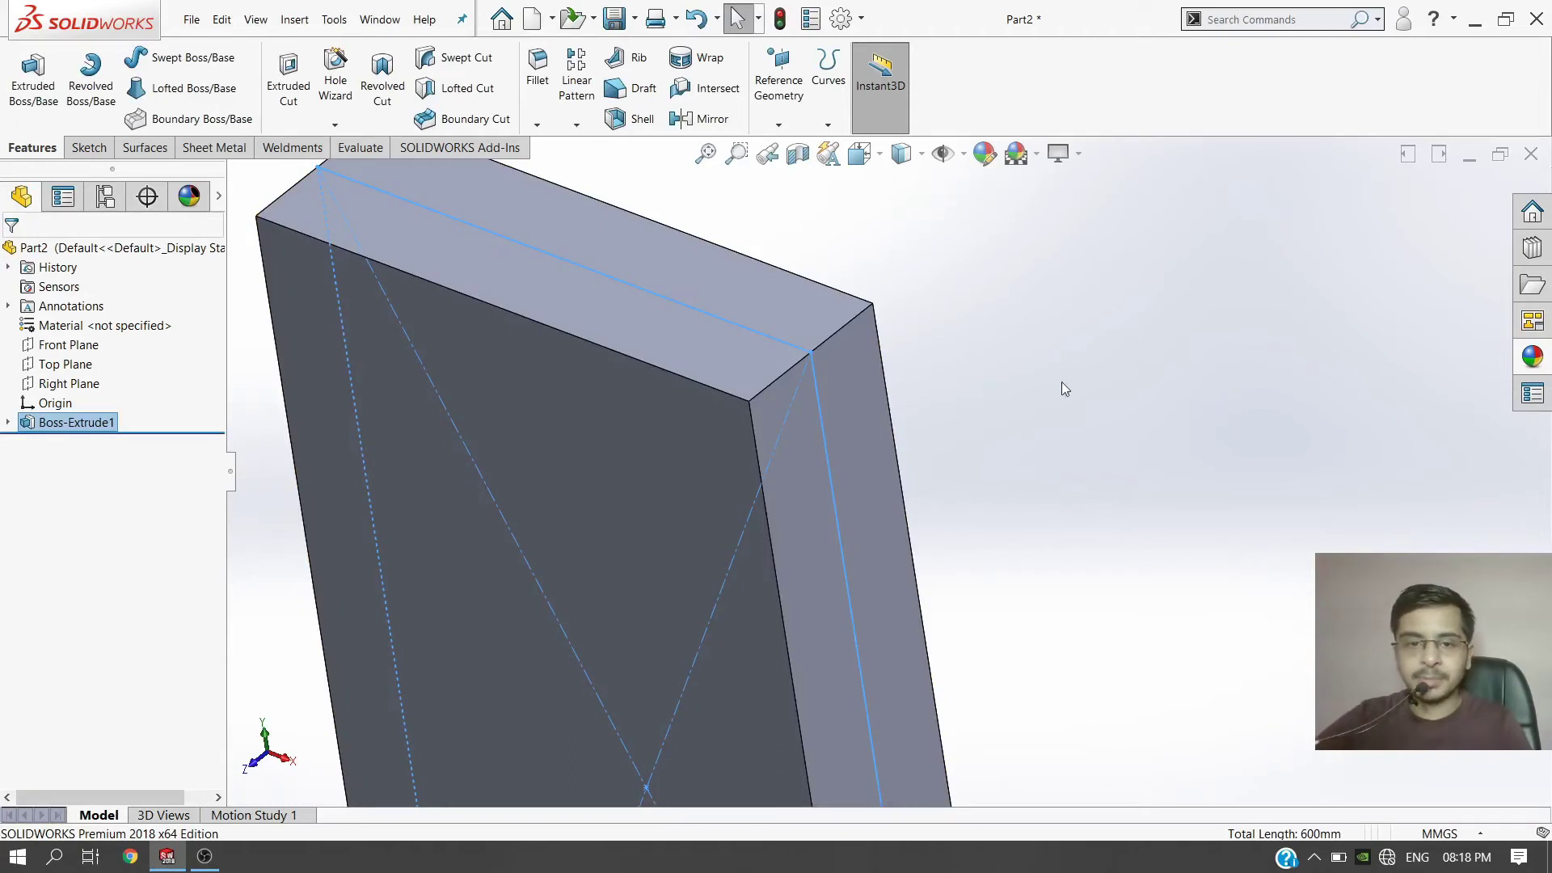
{"action": "left_click", "coordinate": [1059, 338]}
Step: Show the Front, Top and Right planes in the model view
{"action": "scroll", "coordinate": [1059, 338], "scroll_direction": "up", "scroll_amount": 2}
{"action": "scroll", "coordinate": [923, 604], "scroll_direction": "up", "scroll_amount": 2}
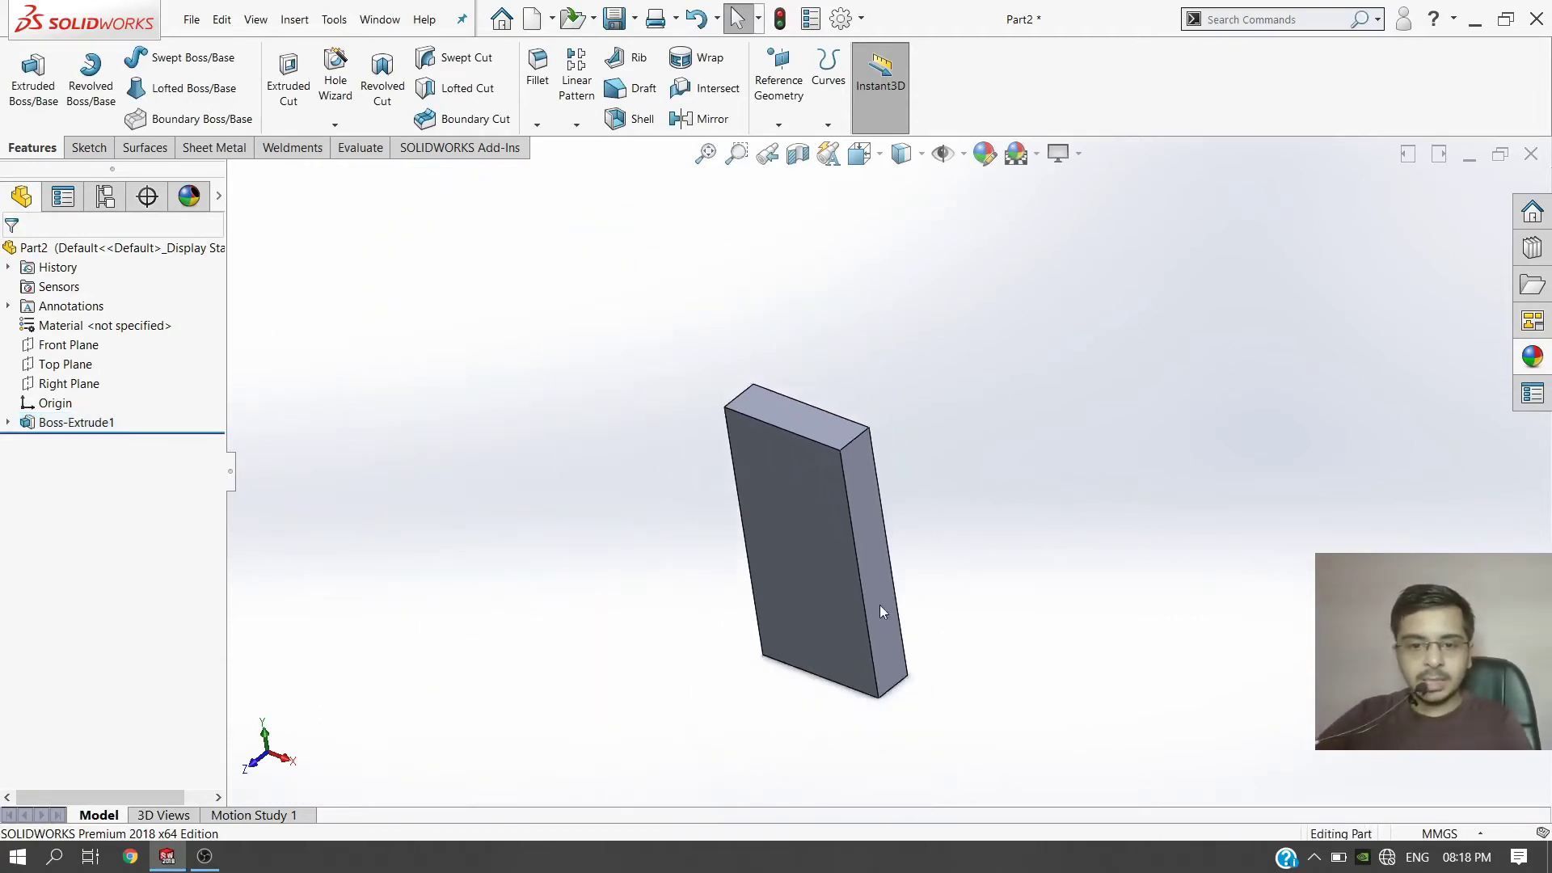
{"action": "scroll", "coordinate": [880, 605], "scroll_direction": "down", "scroll_amount": 1}
{"action": "left_click", "coordinate": [60, 345]}
{"action": "left_click", "coordinate": [61, 364], "text": "ctrl"}
{"action": "right_click", "coordinate": [69, 364]}
{"action": "left_click", "coordinate": [91, 323]}
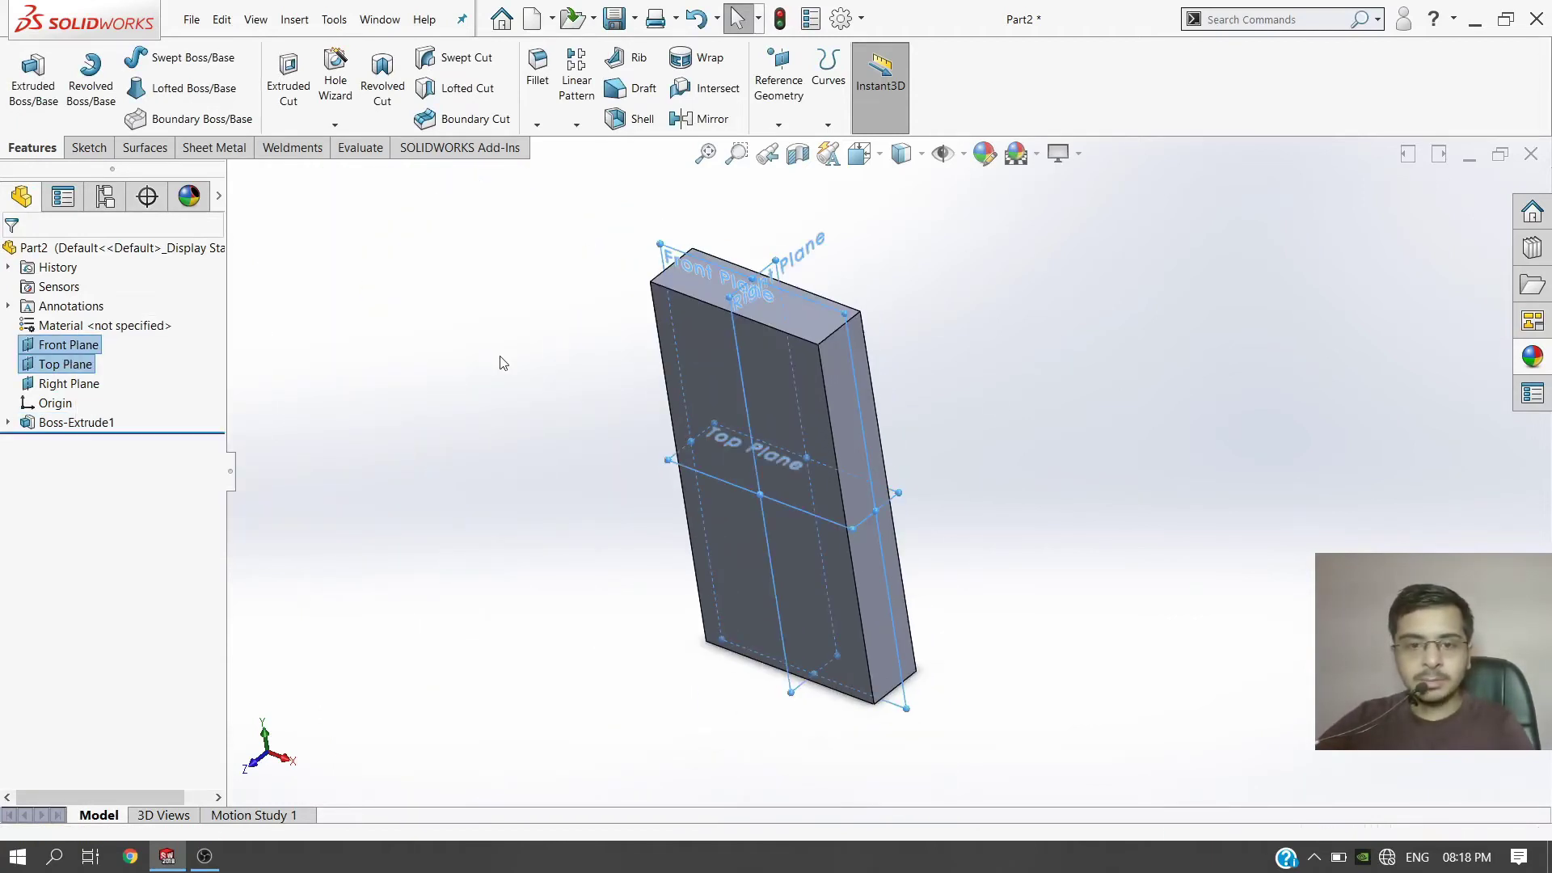
{"action": "left_click", "coordinate": [944, 385]}
{"action": "middle_click_drag", "start_coordinate": [944, 385], "coordinate": [903, 342]}
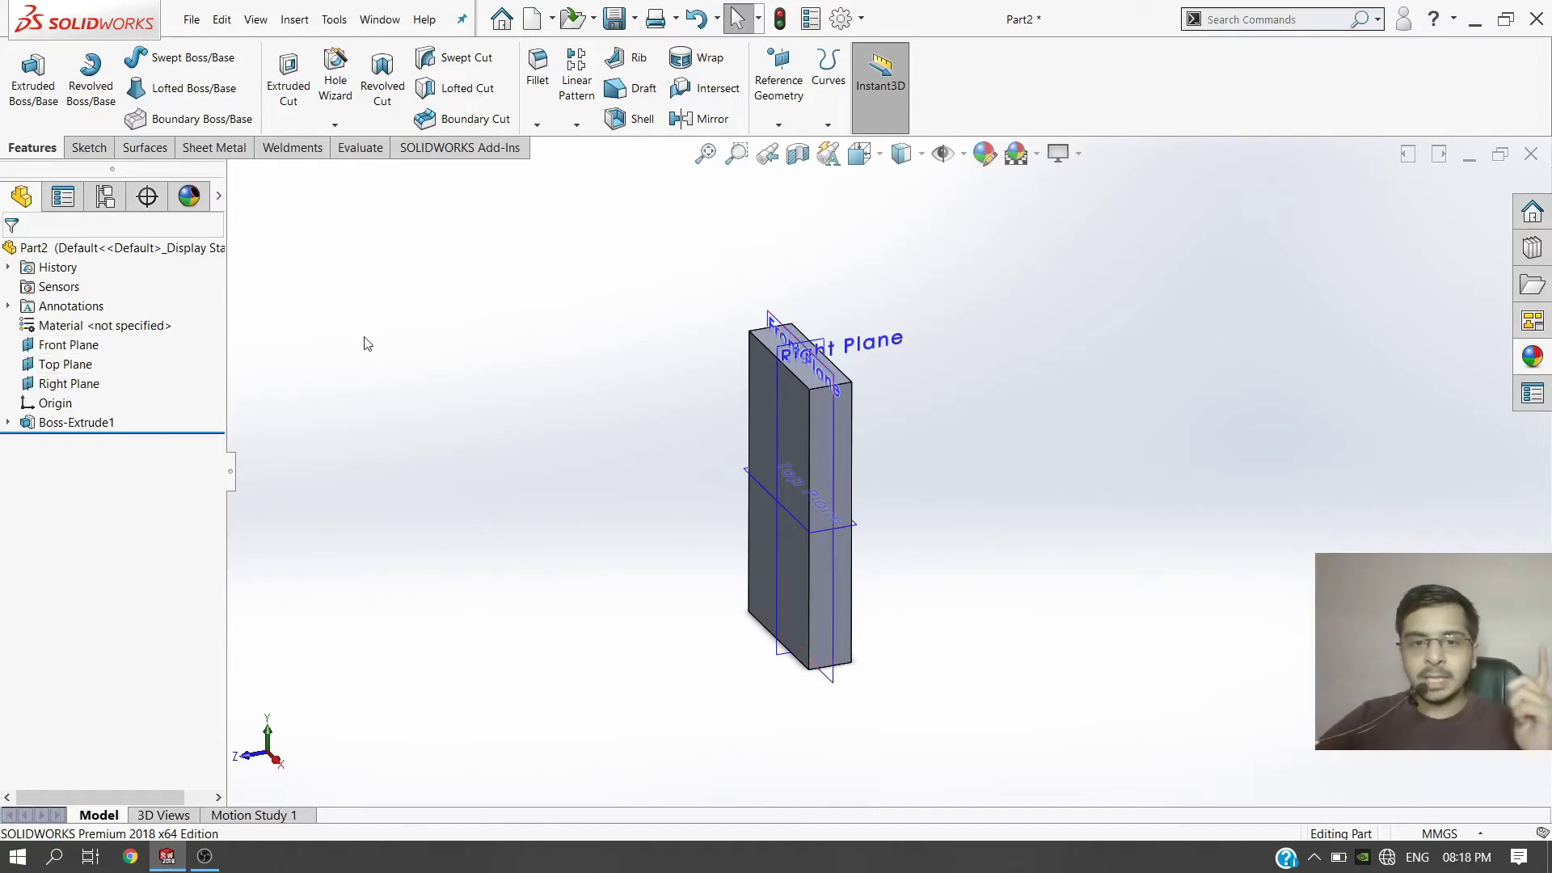
Step: Create a reference plane offset 100 mm from the Front Plane
{"action": "left_click", "coordinate": [779, 85]}
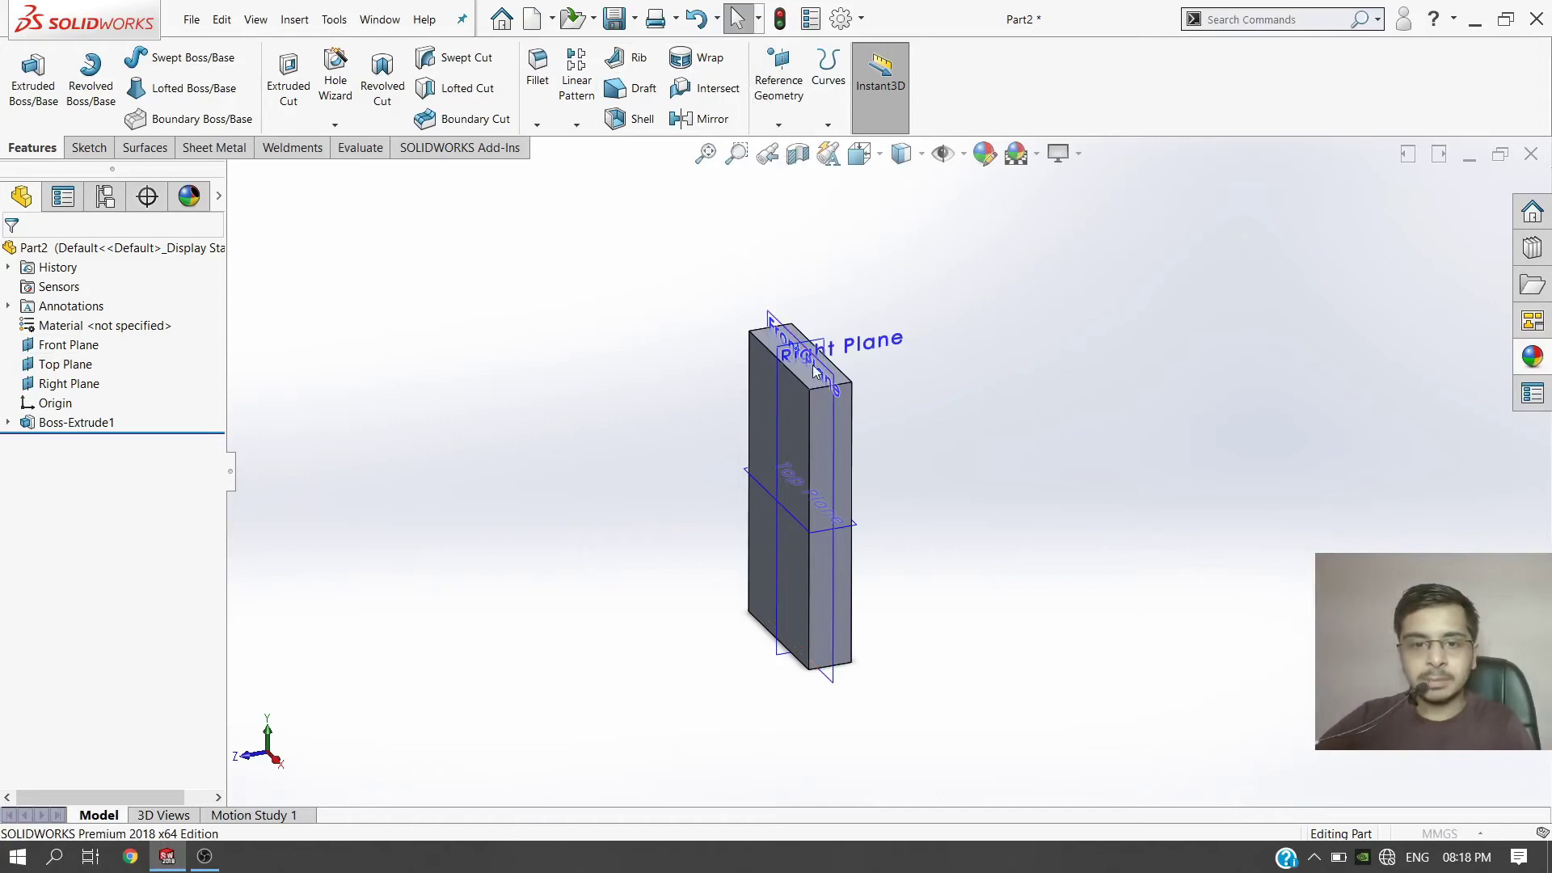
{"action": "left_click", "coordinate": [766, 325]}
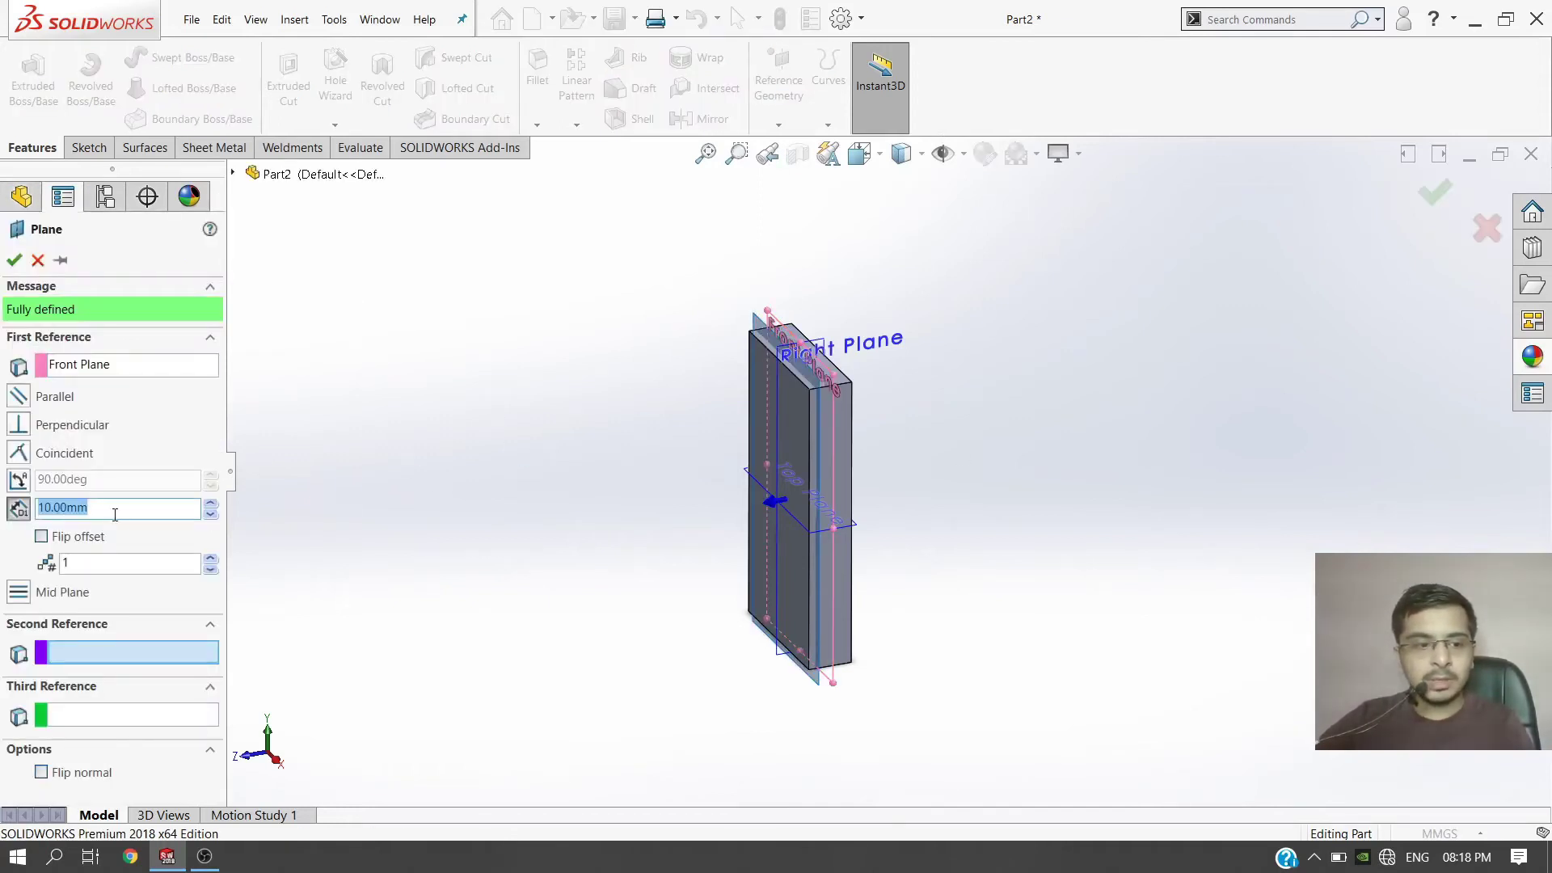
{"action": "type", "text": "100"}
{"action": "key", "text": "Return"}
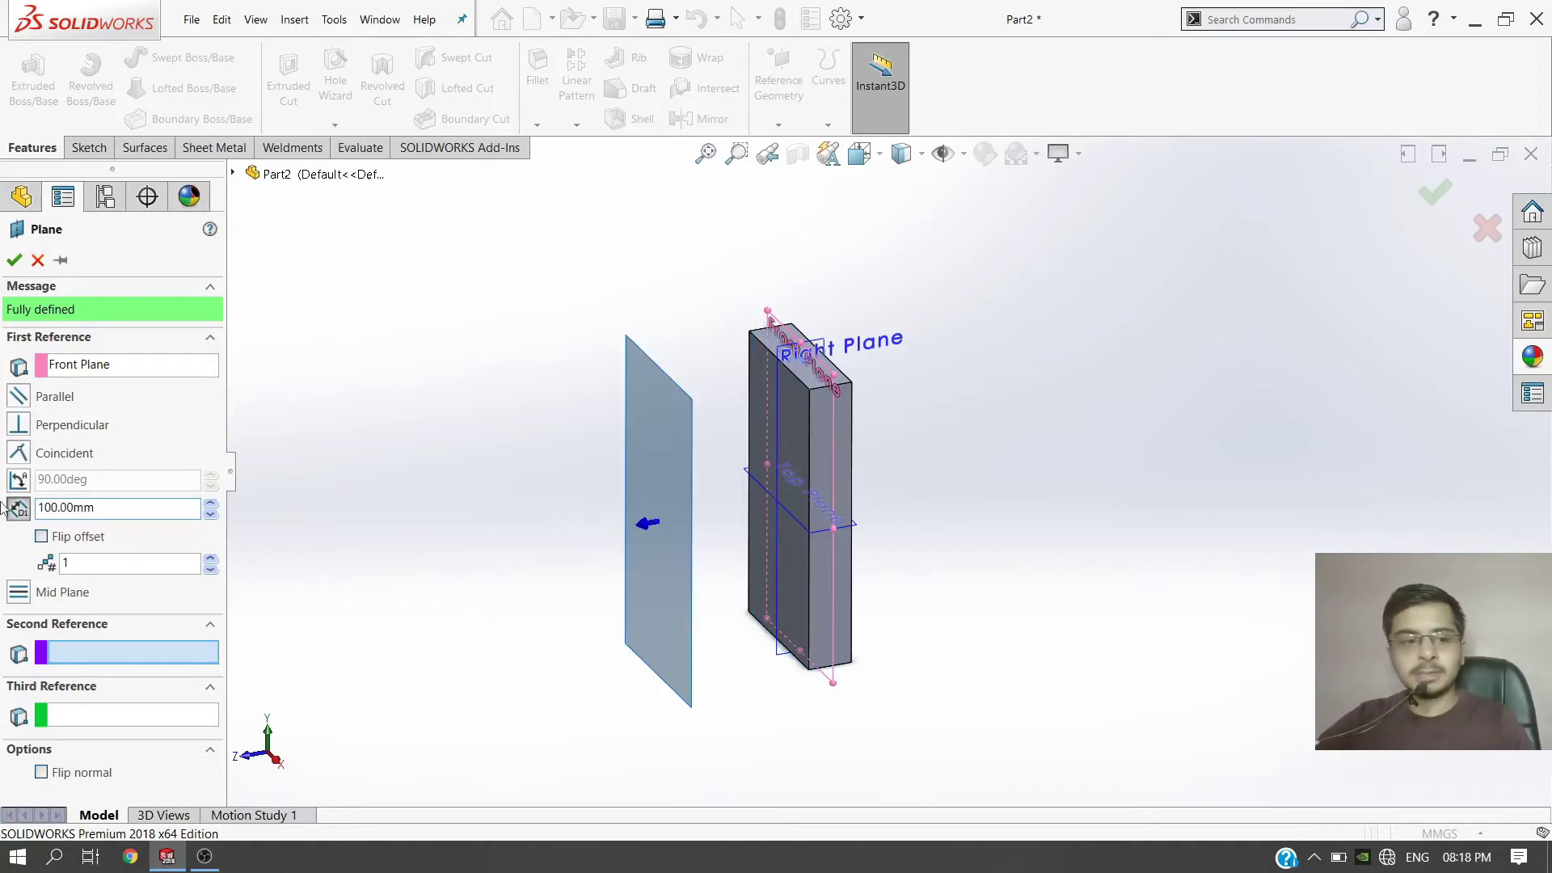
{"action": "left_click", "coordinate": [13, 260]}
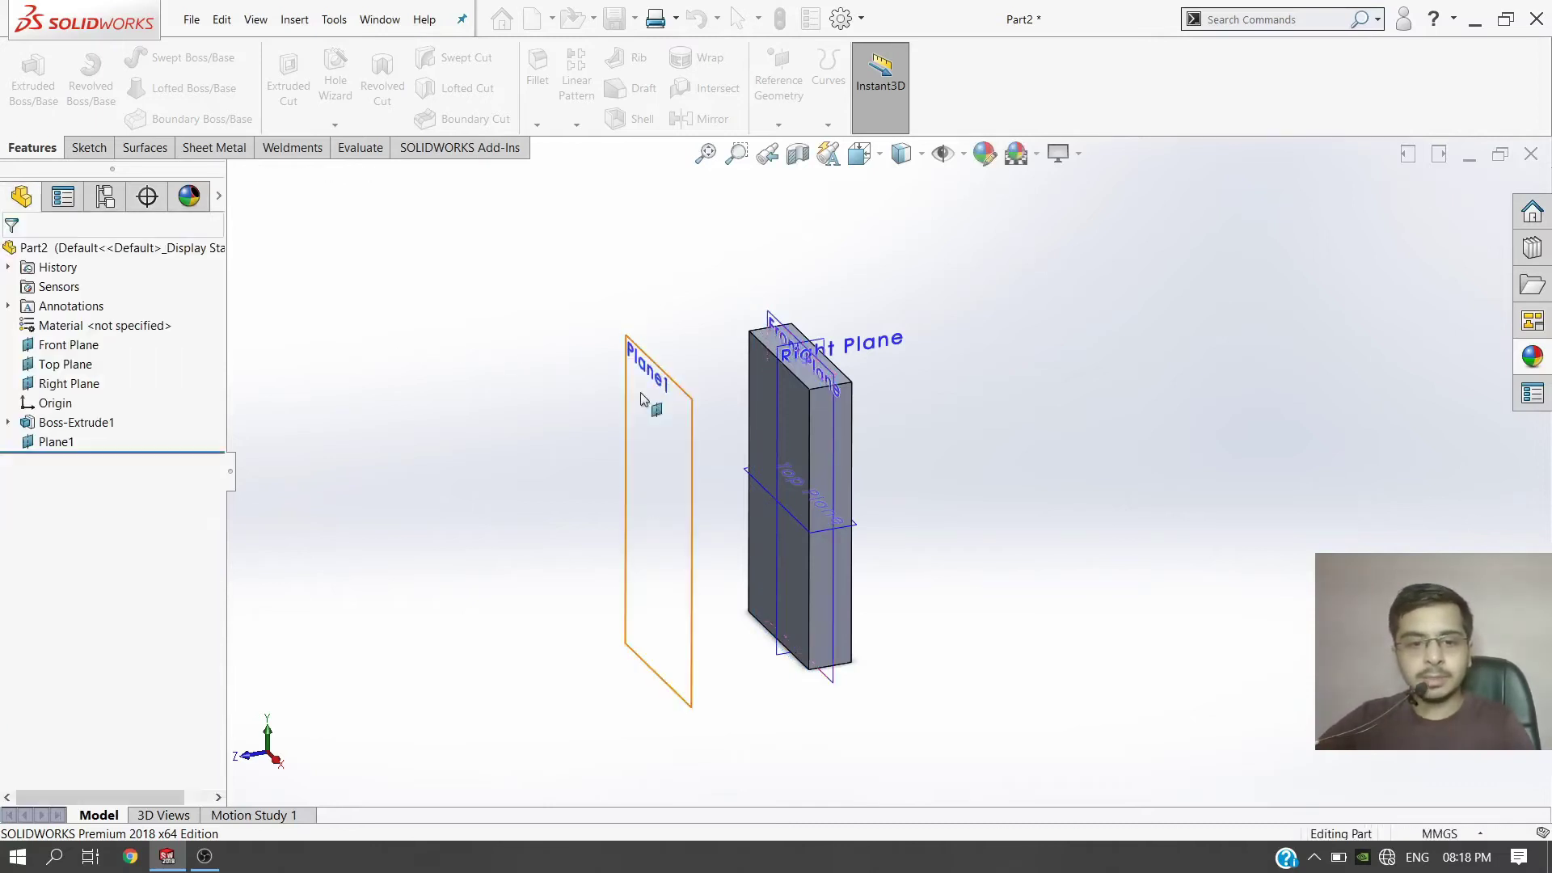
Step: Sketch a circle on the new offset plane, centred near the block's lower edge, and exit the sketch
{"action": "left_click", "coordinate": [711, 346]}
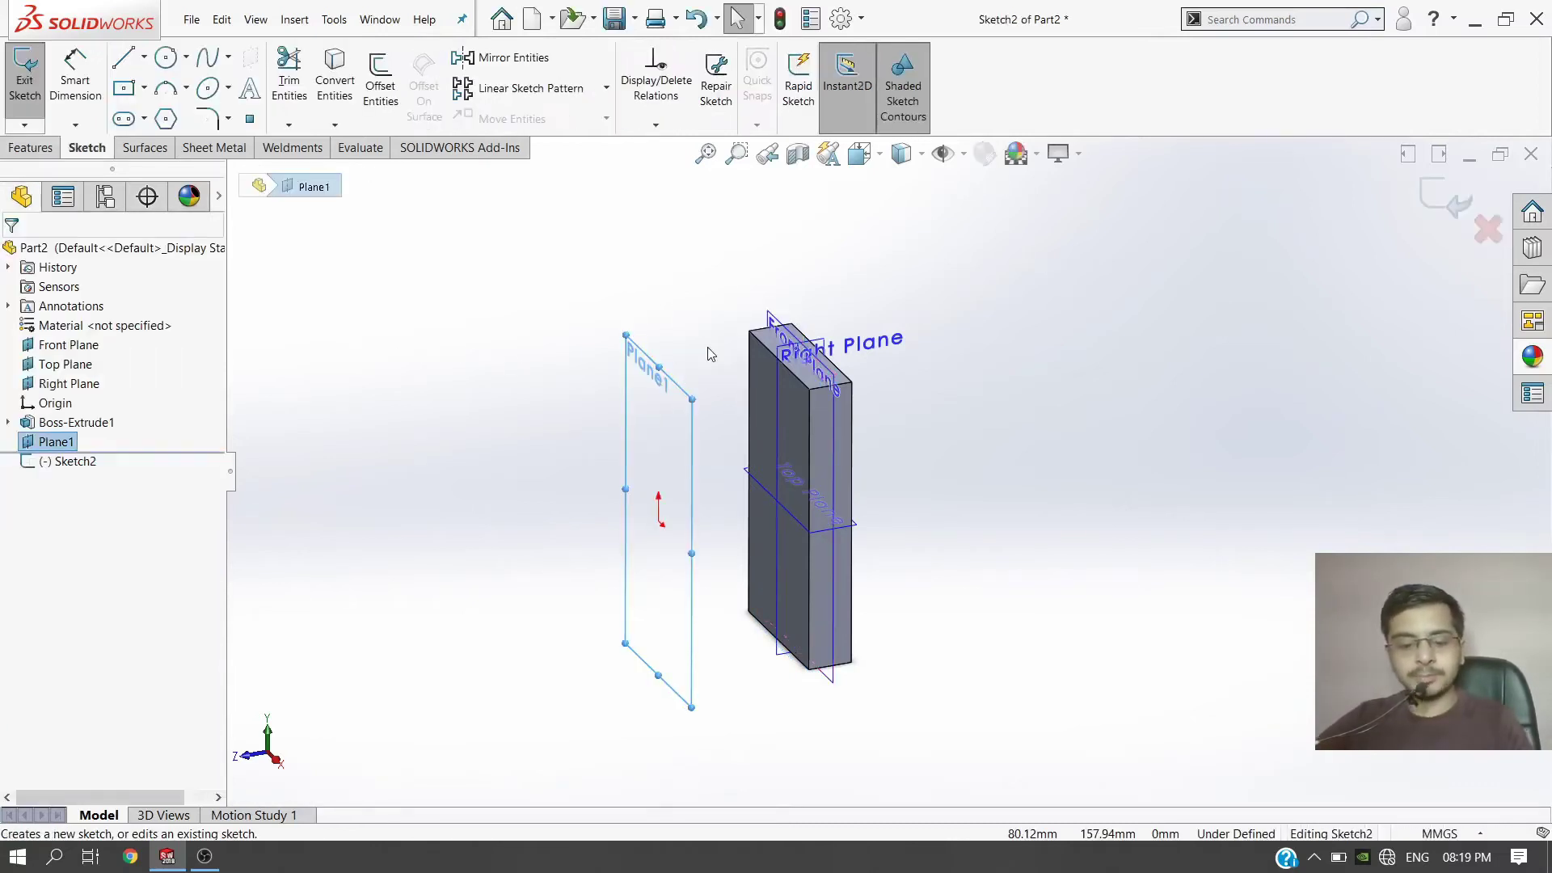
{"action": "scroll", "coordinate": [1025, 711], "scroll_direction": "down", "scroll_amount": 2}
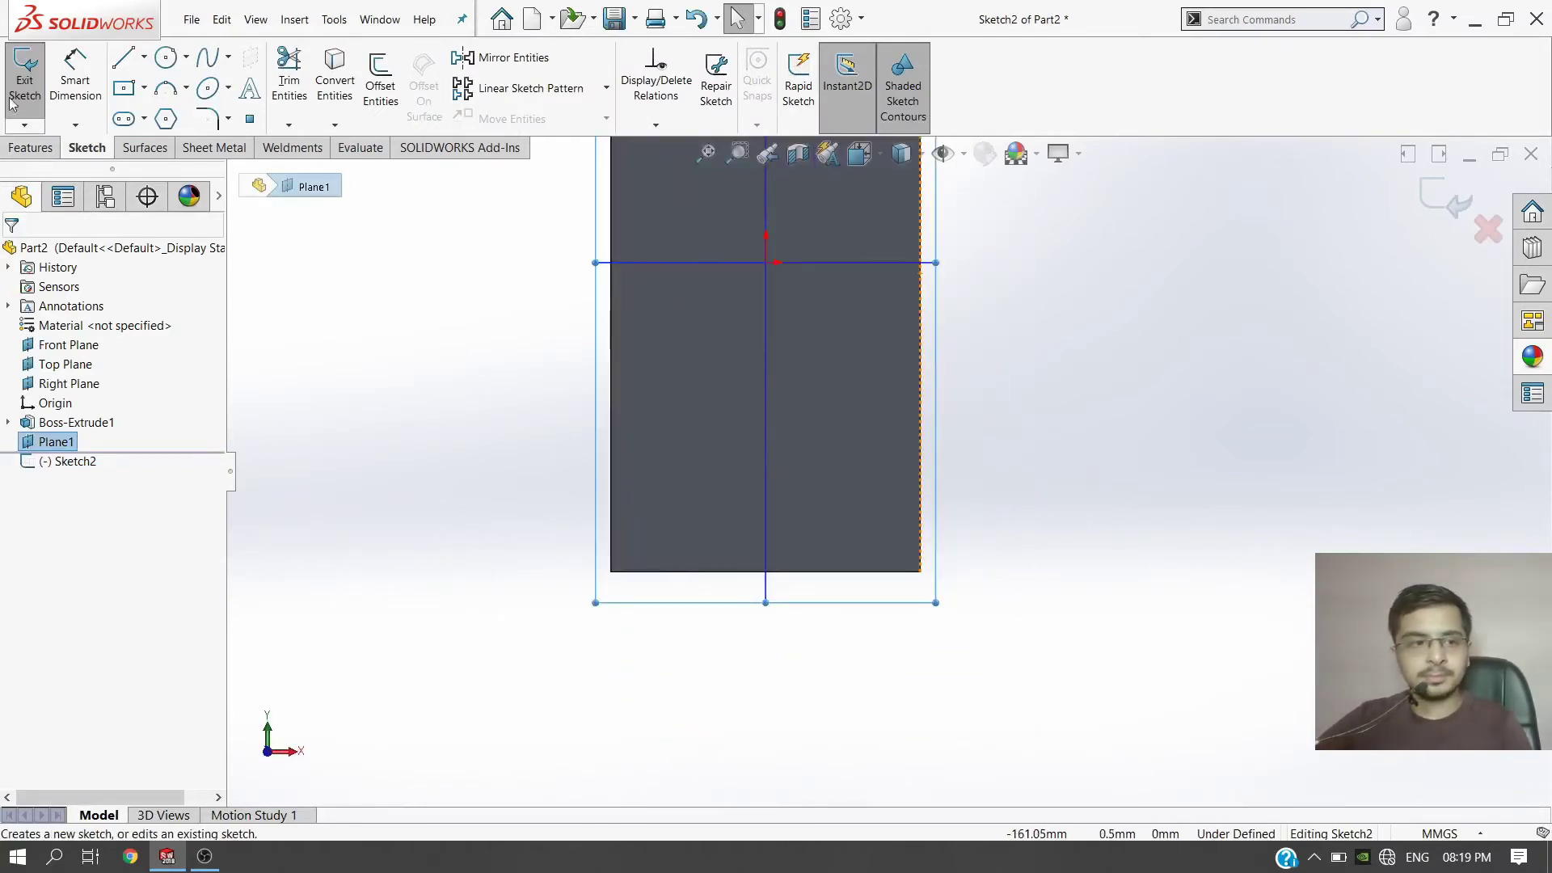
{"action": "left_click", "coordinate": [166, 57]}
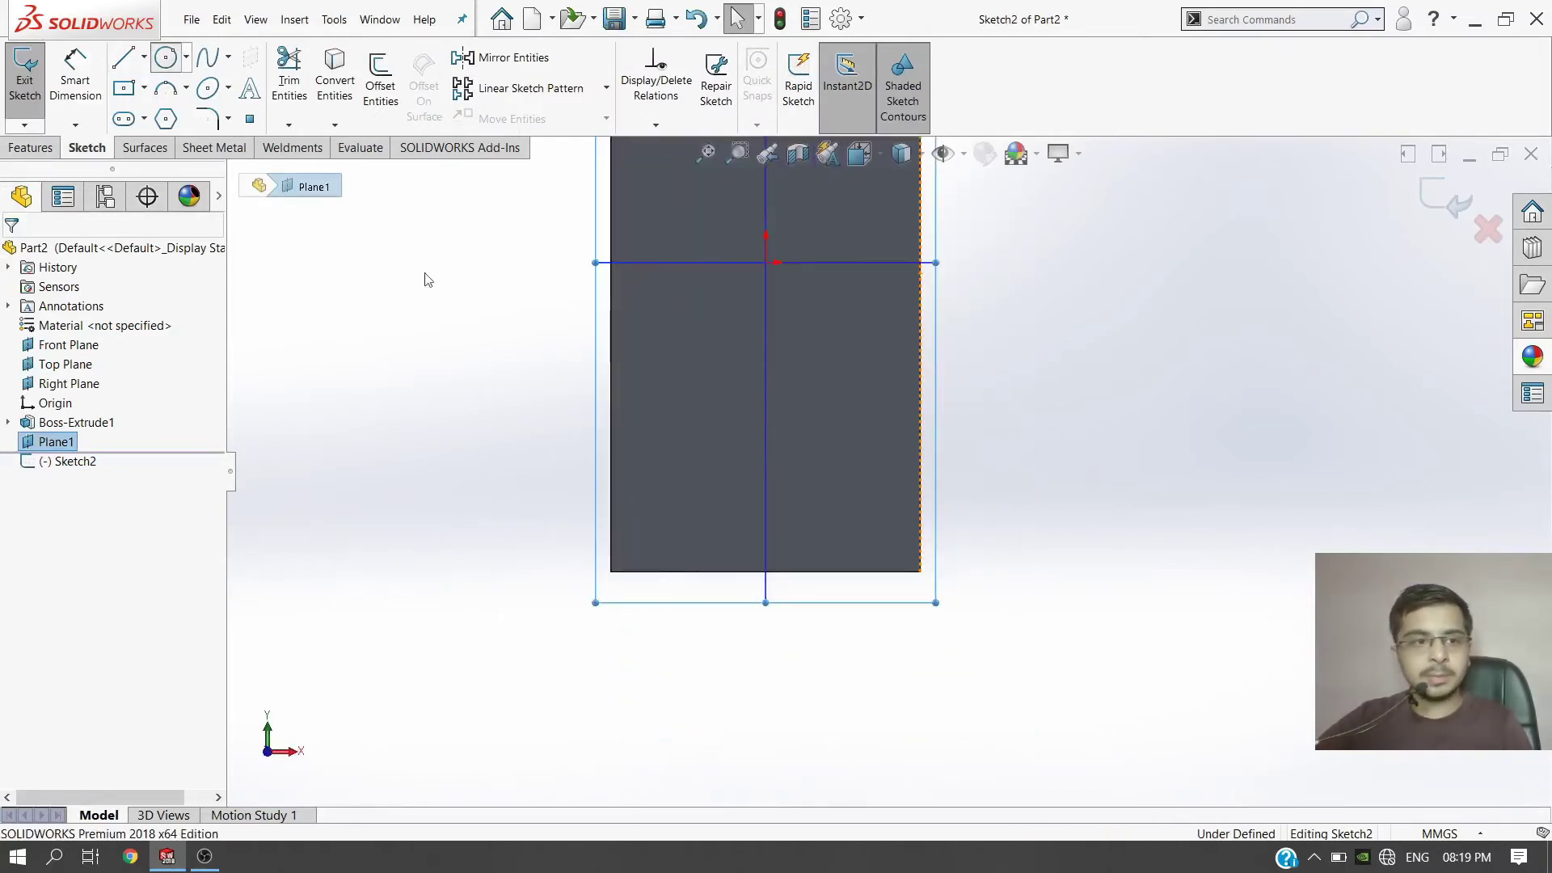
{"action": "left_click", "coordinate": [780, 576]}
{"action": "left_click", "coordinate": [884, 418]}
{"action": "key", "text": "Escape"}
{"action": "scroll", "coordinate": [1067, 506], "scroll_direction": "up", "scroll_amount": 1}
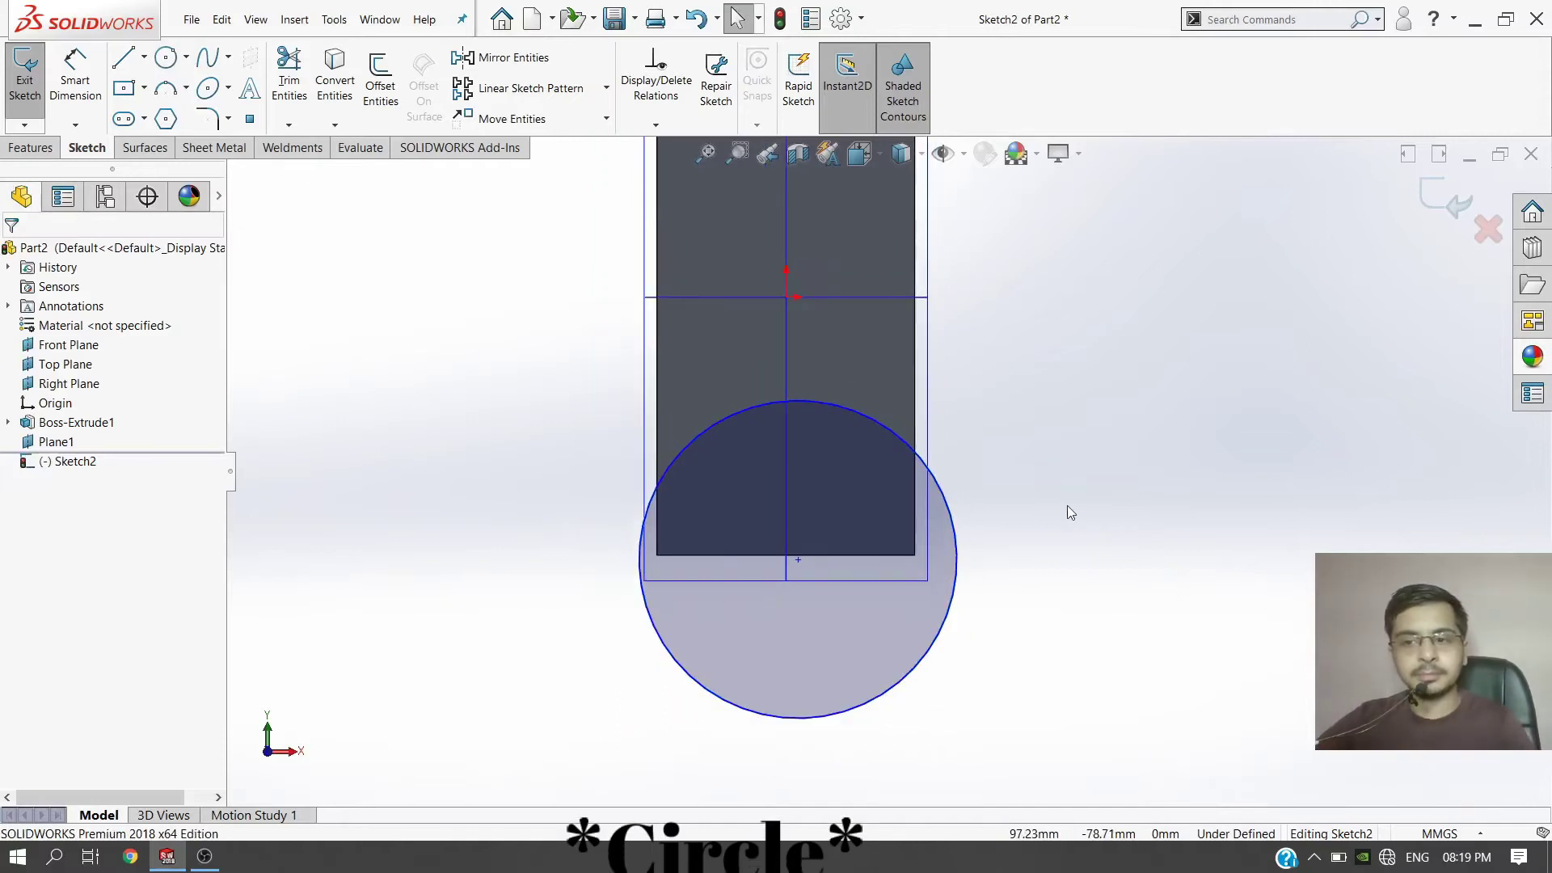
{"action": "middle_click_drag", "start_coordinate": [1067, 506], "coordinate": [1196, 546]}
{"action": "left_click", "coordinate": [1444, 202]}
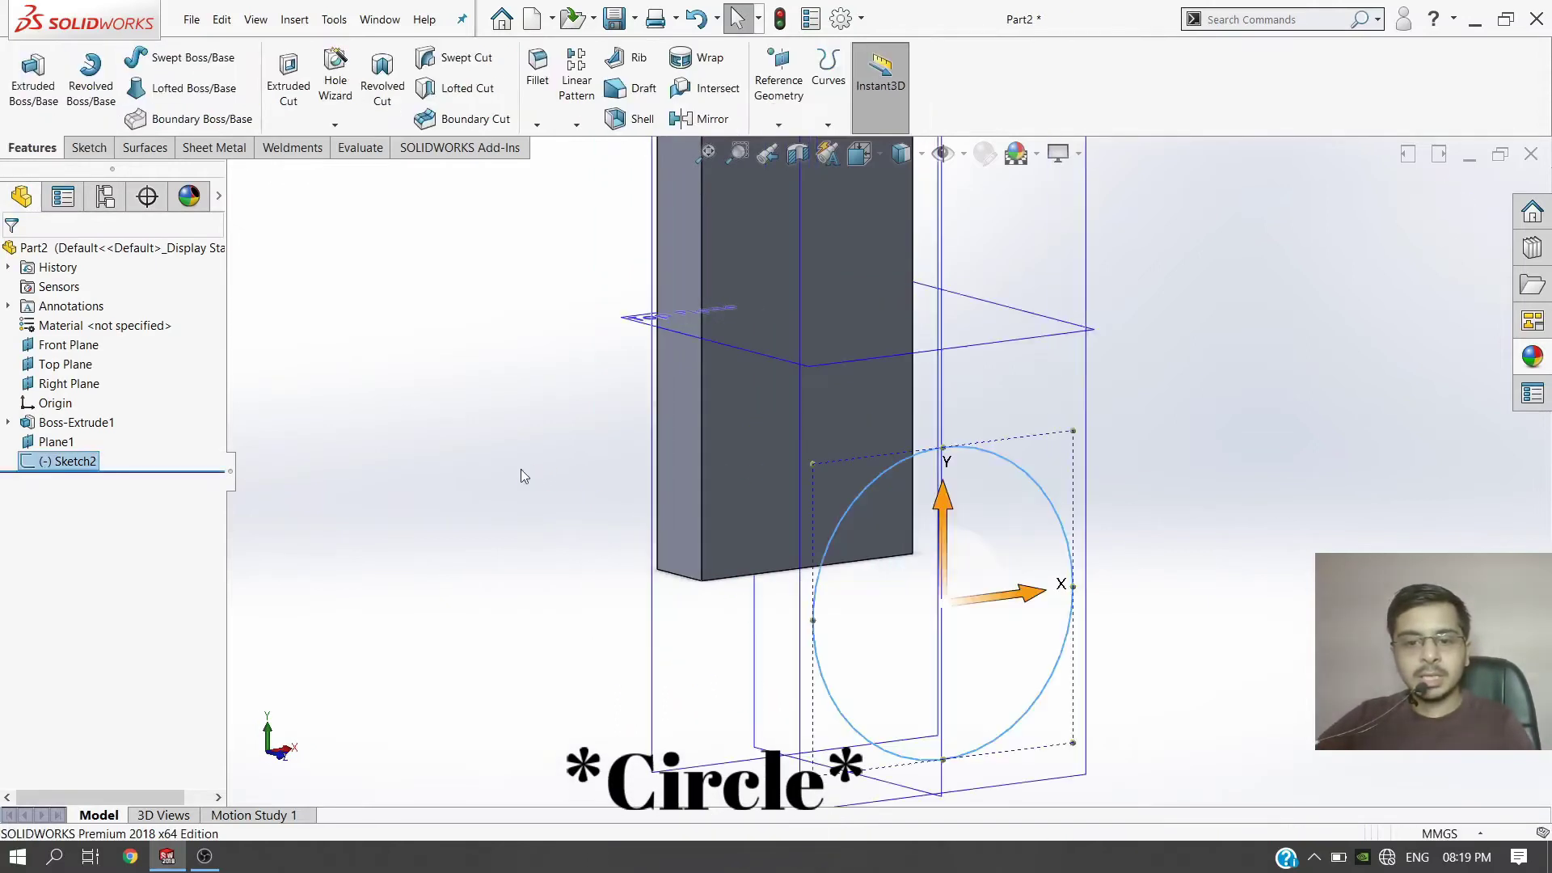
Step: Try extruding the circle sketch with the Through All end condition
{"action": "scroll", "coordinate": [765, 534], "scroll_direction": "up", "scroll_amount": 1}
{"action": "middle_click_drag", "start_coordinate": [765, 535], "coordinate": [825, 524]}
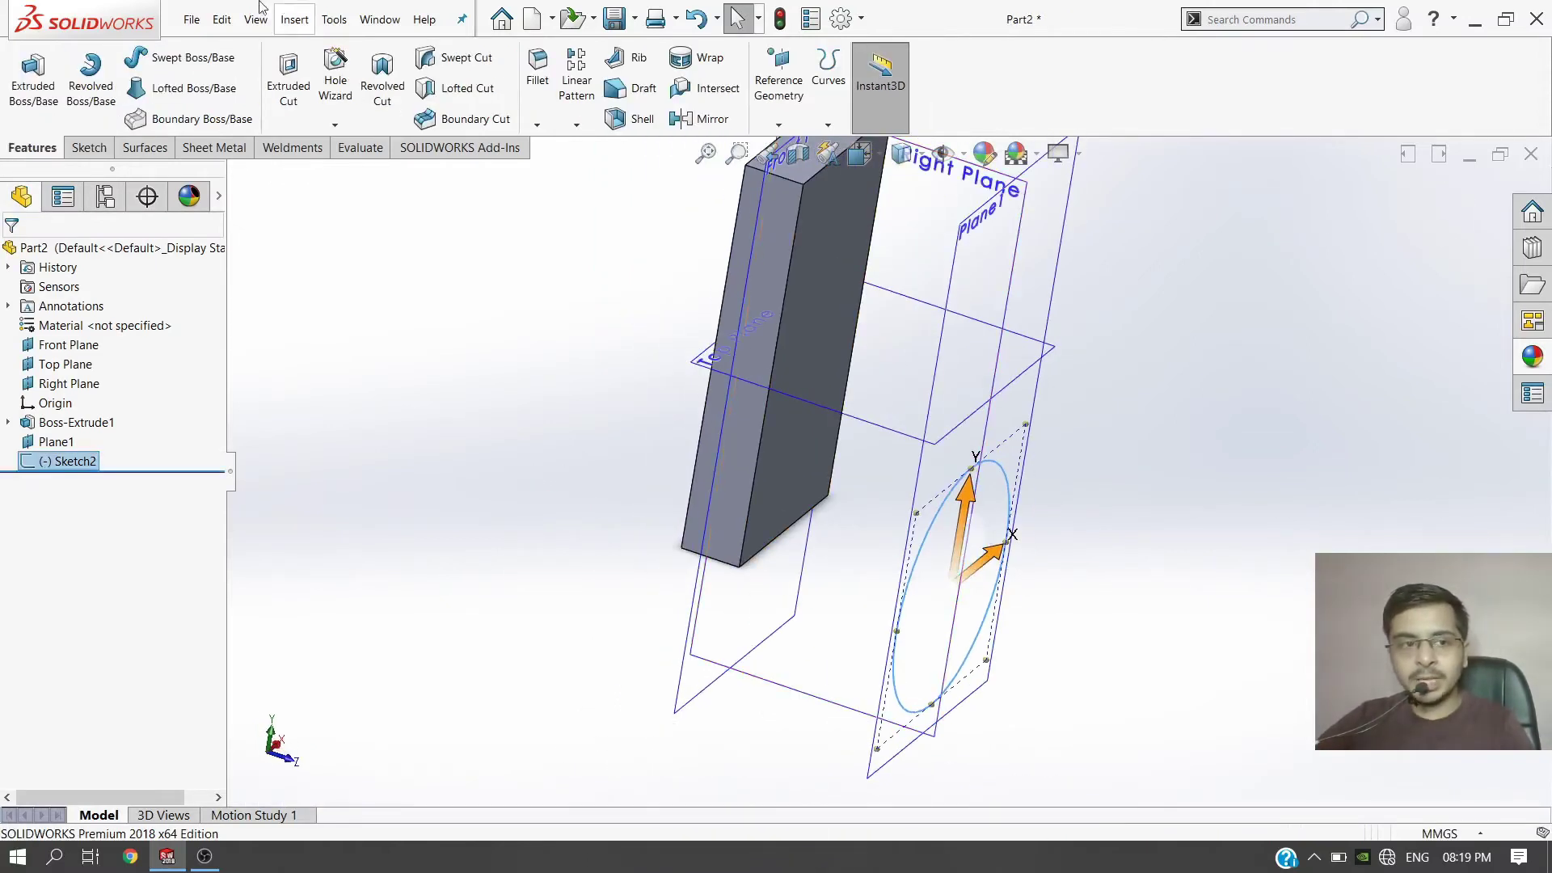
{"action": "left_click", "coordinate": [33, 77]}
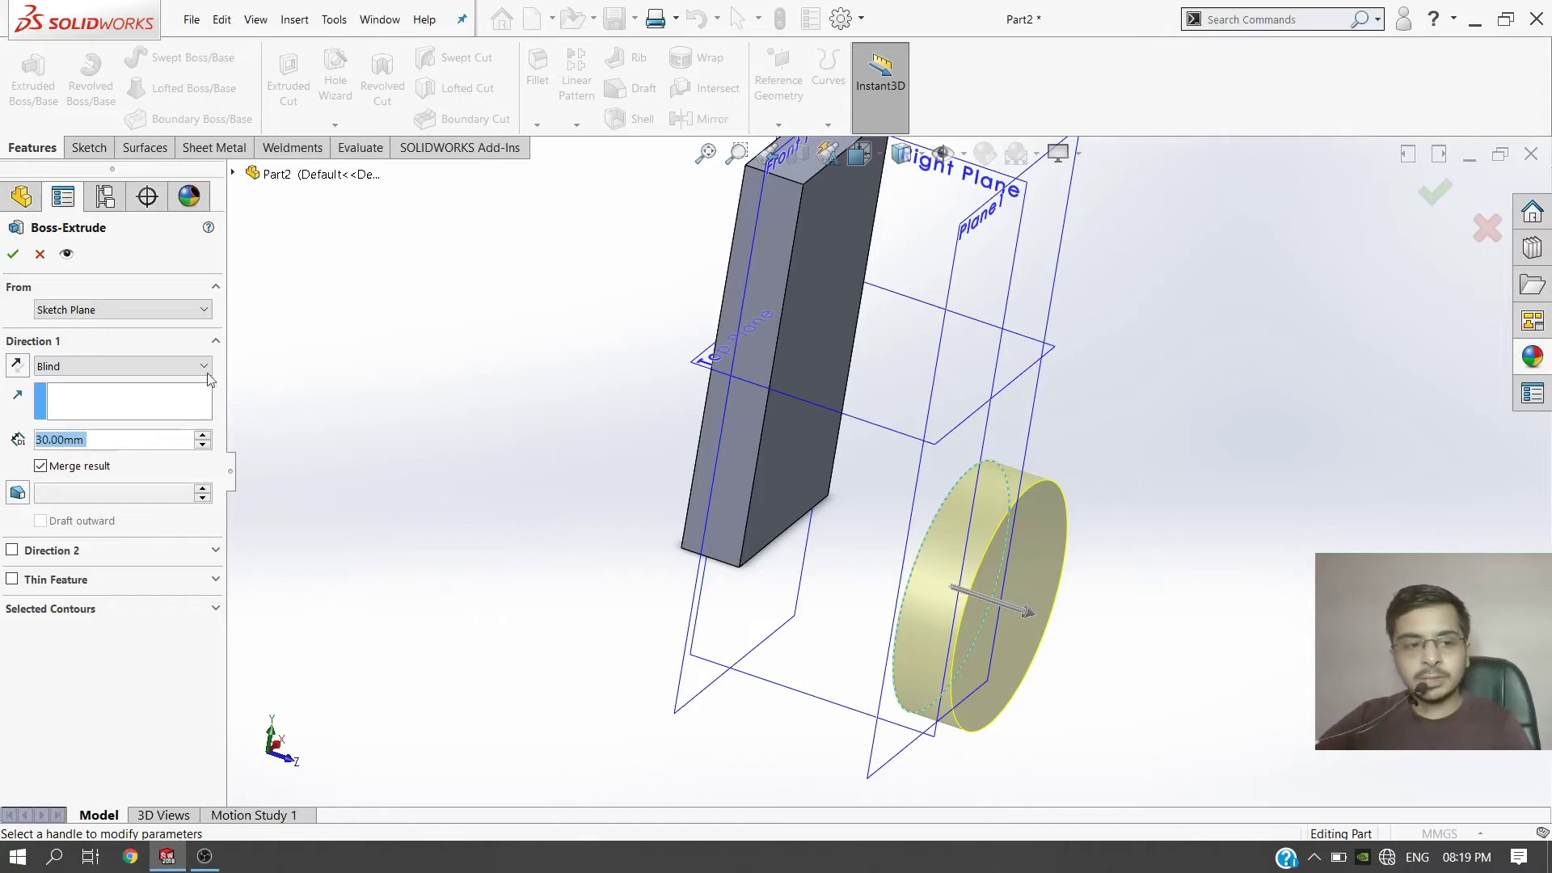
{"action": "left_click", "coordinate": [177, 364]}
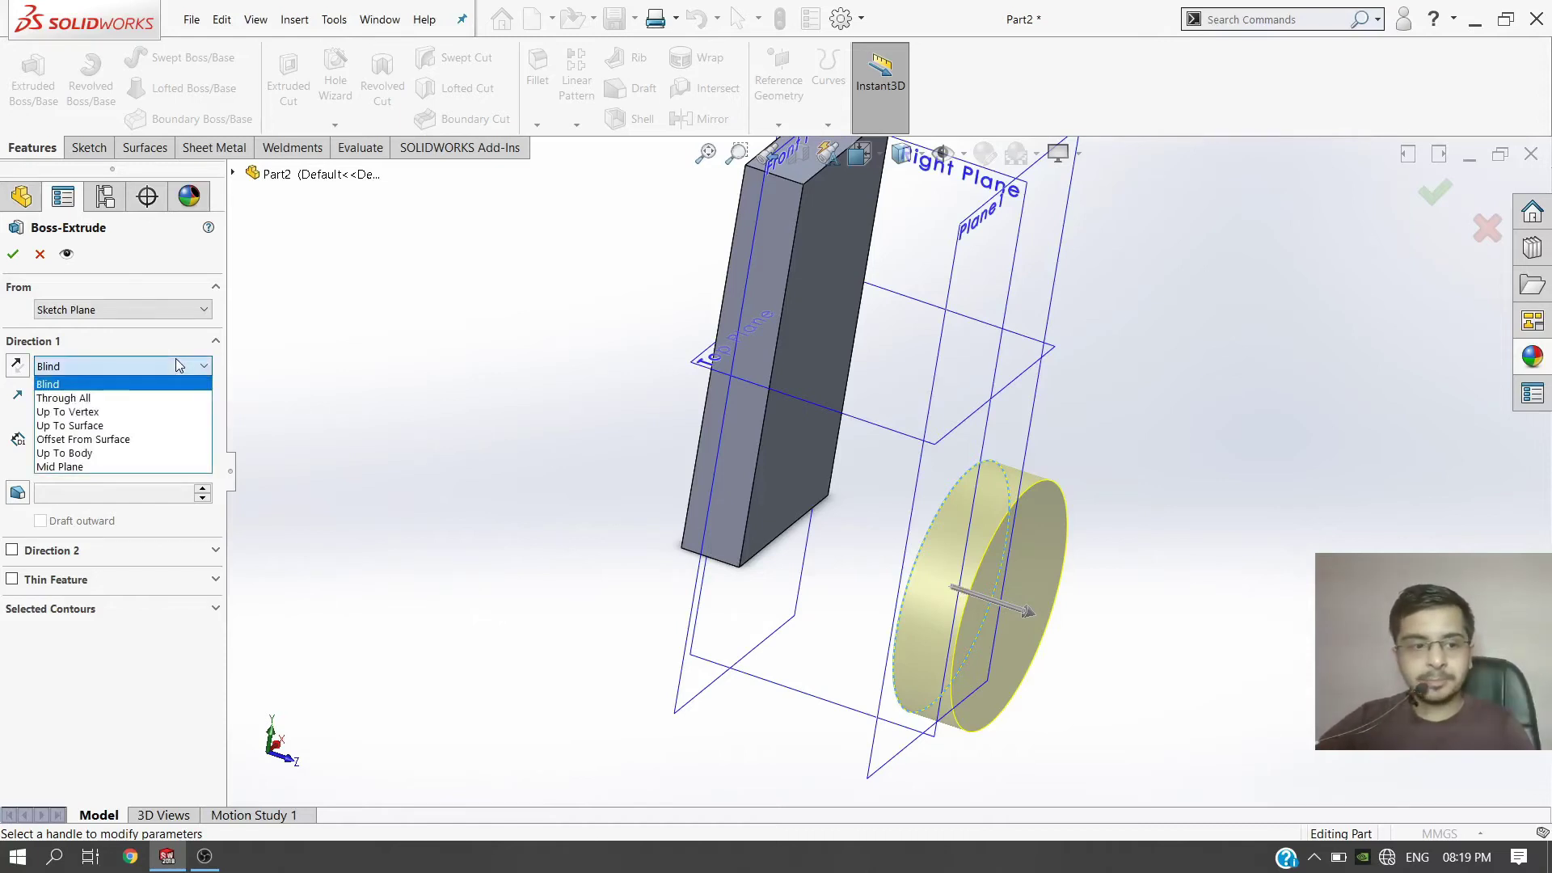
{"action": "left_click", "coordinate": [125, 400]}
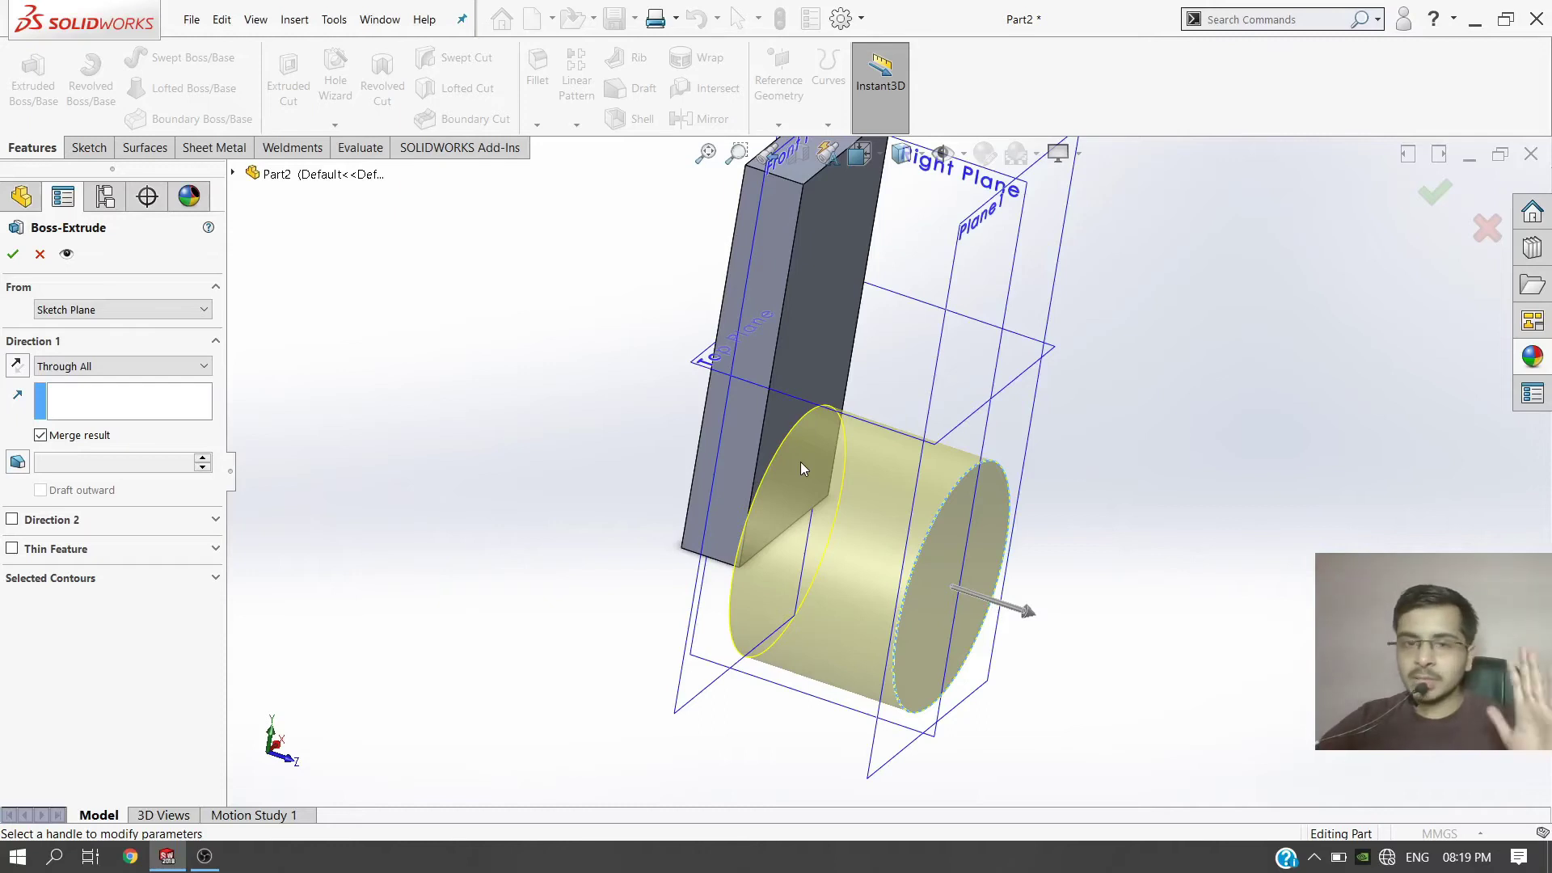
Step: Try the Up To Vertex end condition, ending the extrusion at the block's lower front edge and at its lower rear edge
{"action": "left_click", "coordinate": [171, 365]}
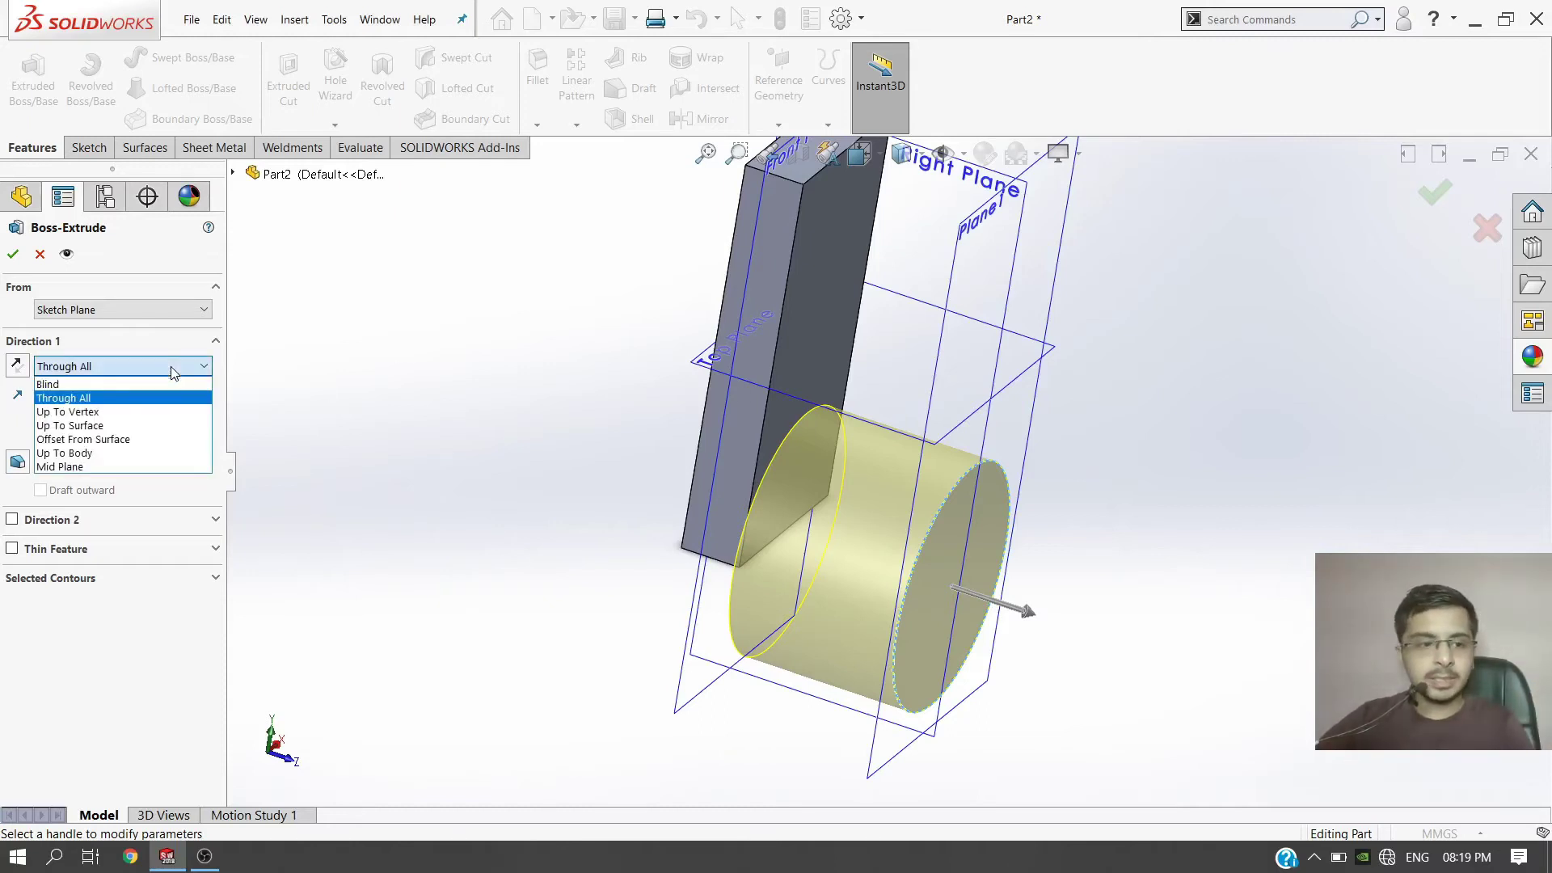
{"action": "left_click", "coordinate": [161, 411]}
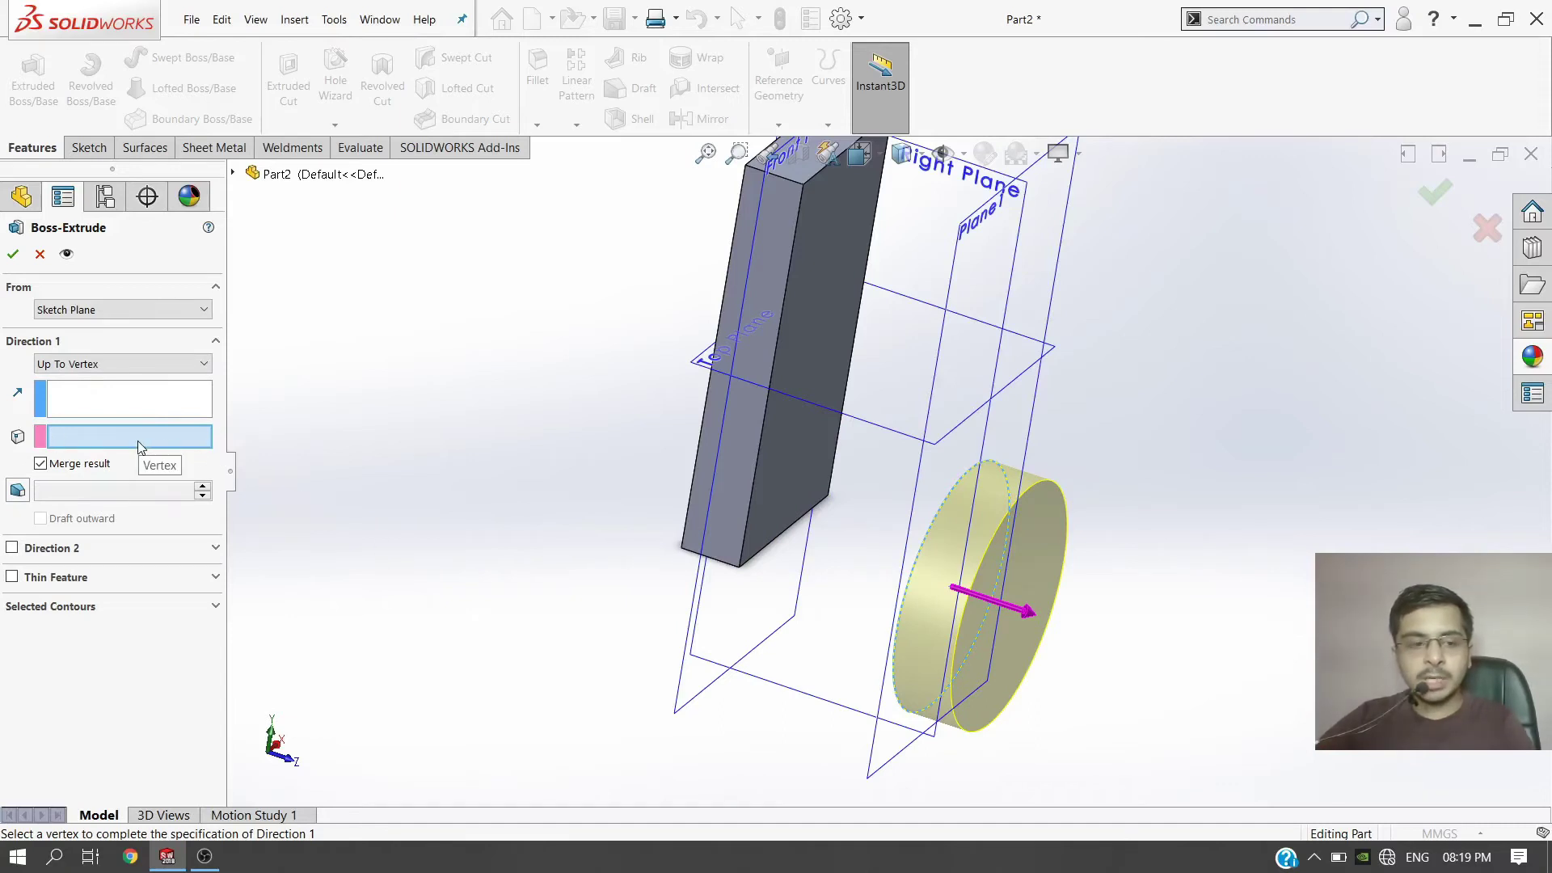
{"action": "left_click", "coordinate": [770, 548]}
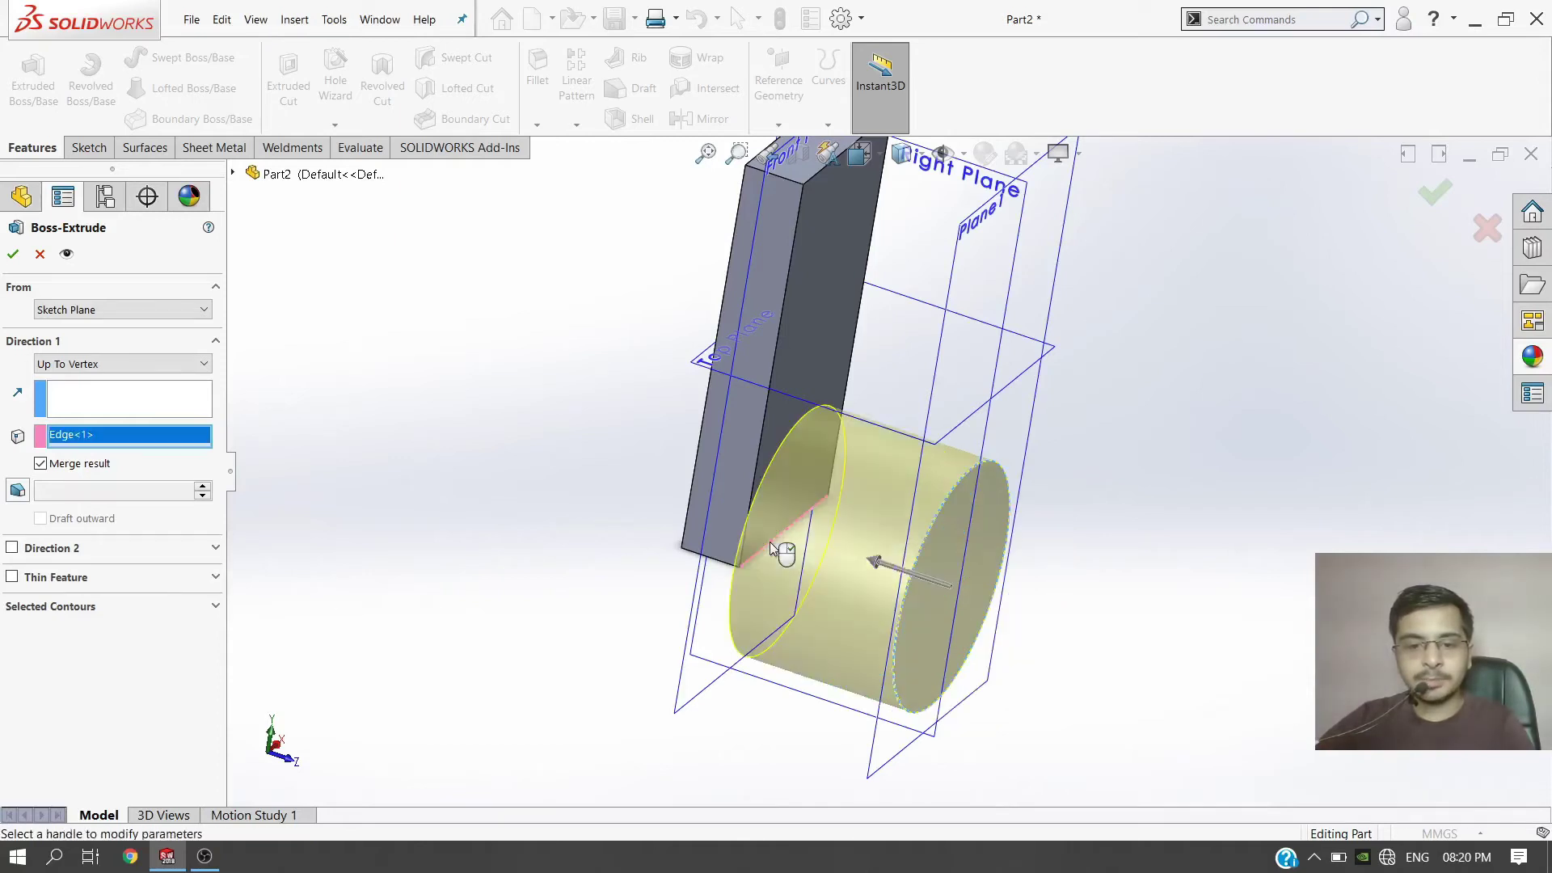
{"action": "scroll", "coordinate": [770, 542], "scroll_direction": "down", "scroll_amount": 3}
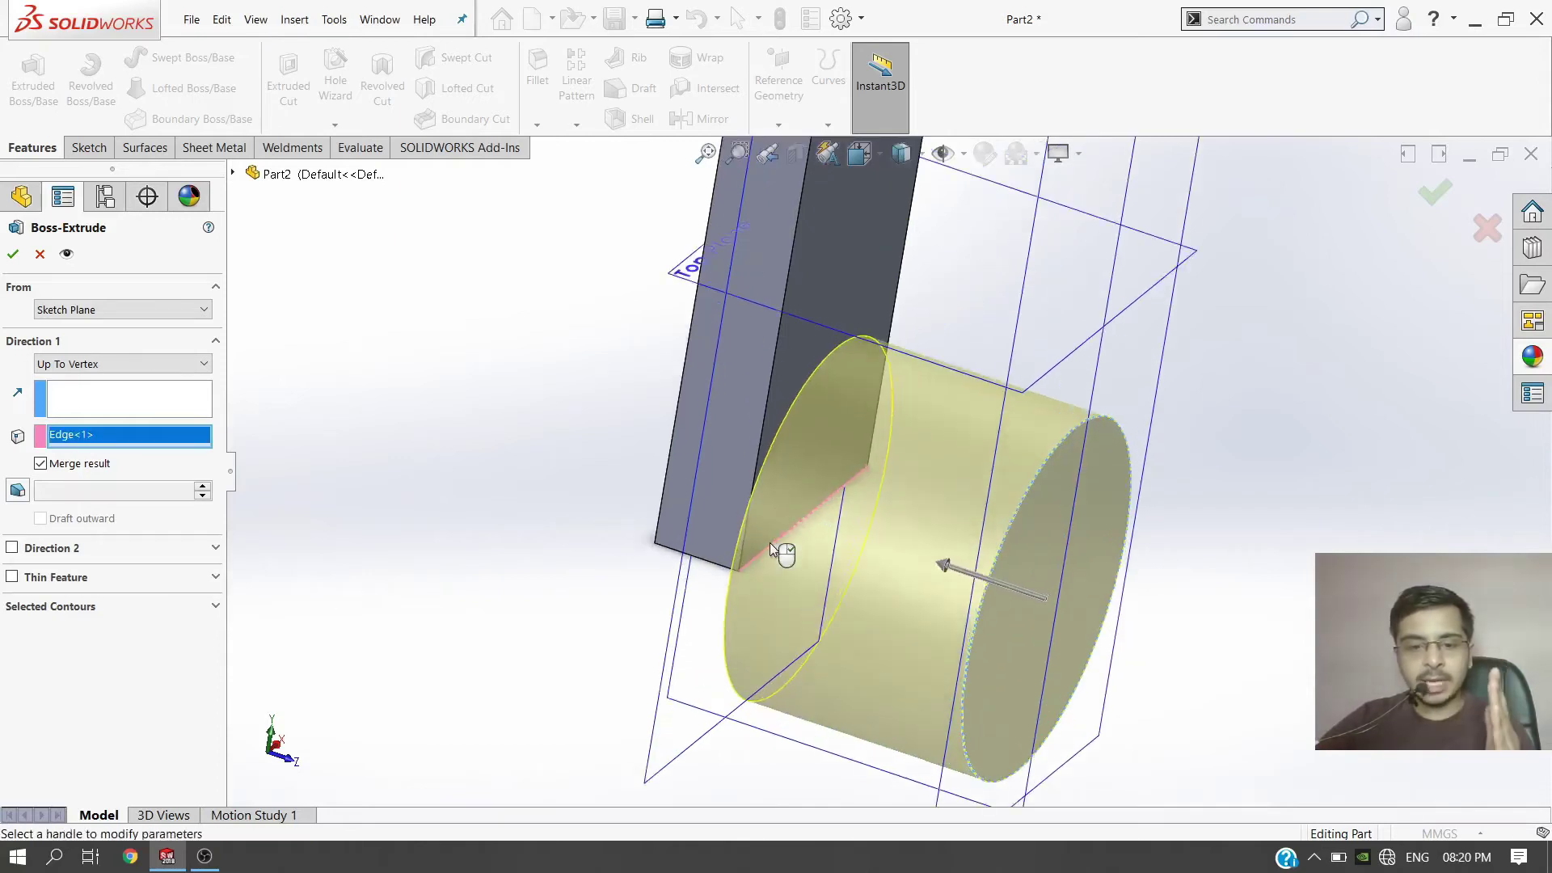
{"action": "mouse_move", "coordinate": [781, 479]}
{"action": "middle_mouse_down"}
{"action": "mouse_move", "coordinate": [806, 470]}
{"action": "mouse_move", "coordinate": [800, 493]}
{"action": "middle_mouse_up"}
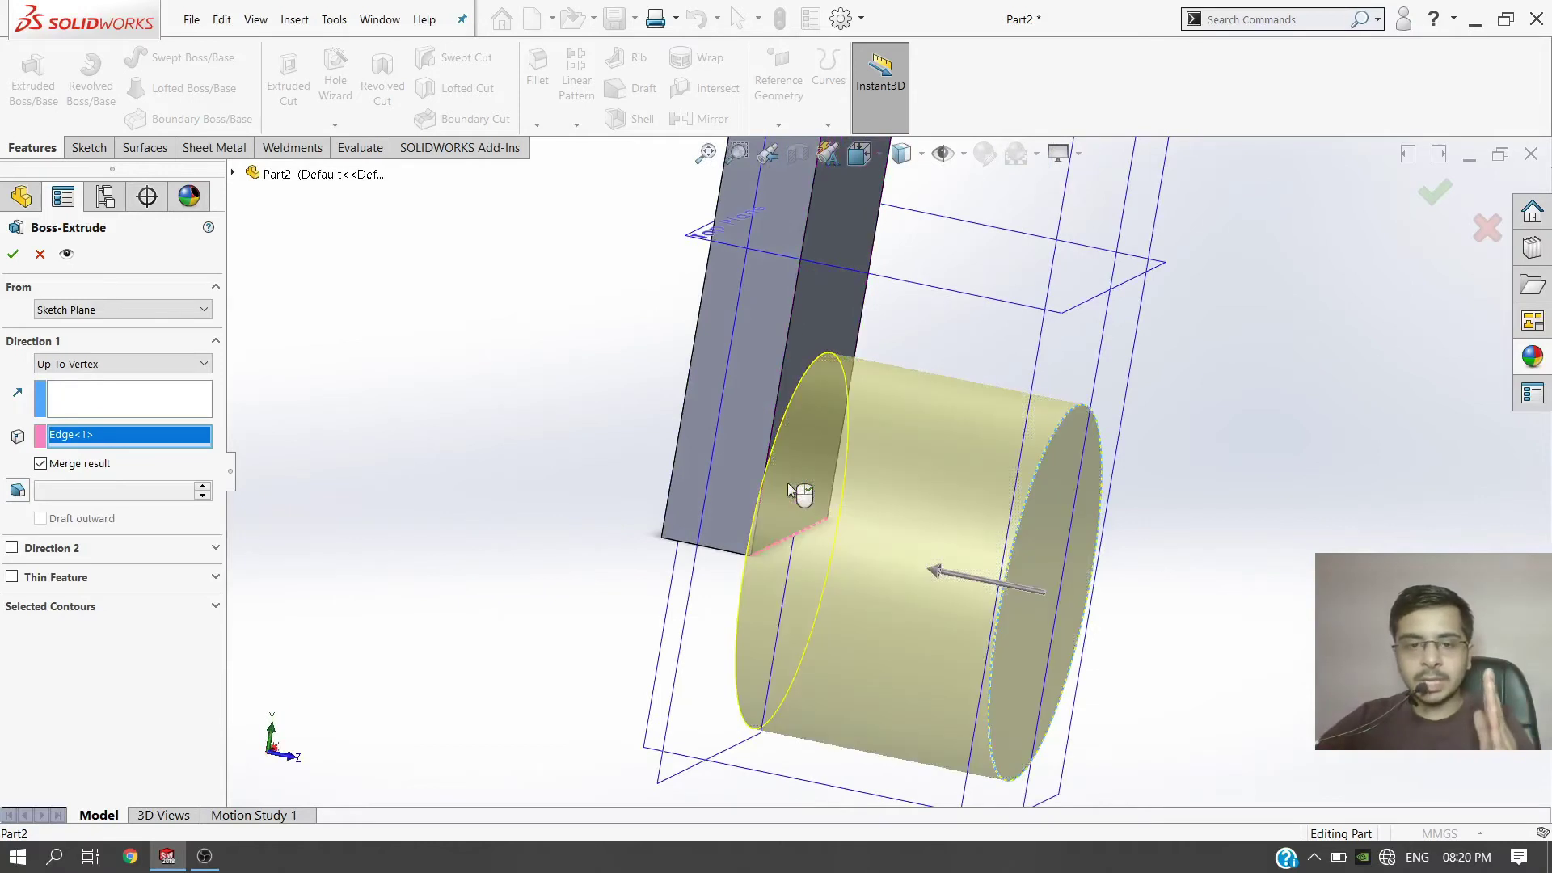
{"action": "scroll", "coordinate": [721, 547], "scroll_direction": "down", "scroll_amount": 1}
{"action": "middle_click_drag", "start_coordinate": [722, 547], "coordinate": [796, 578]}
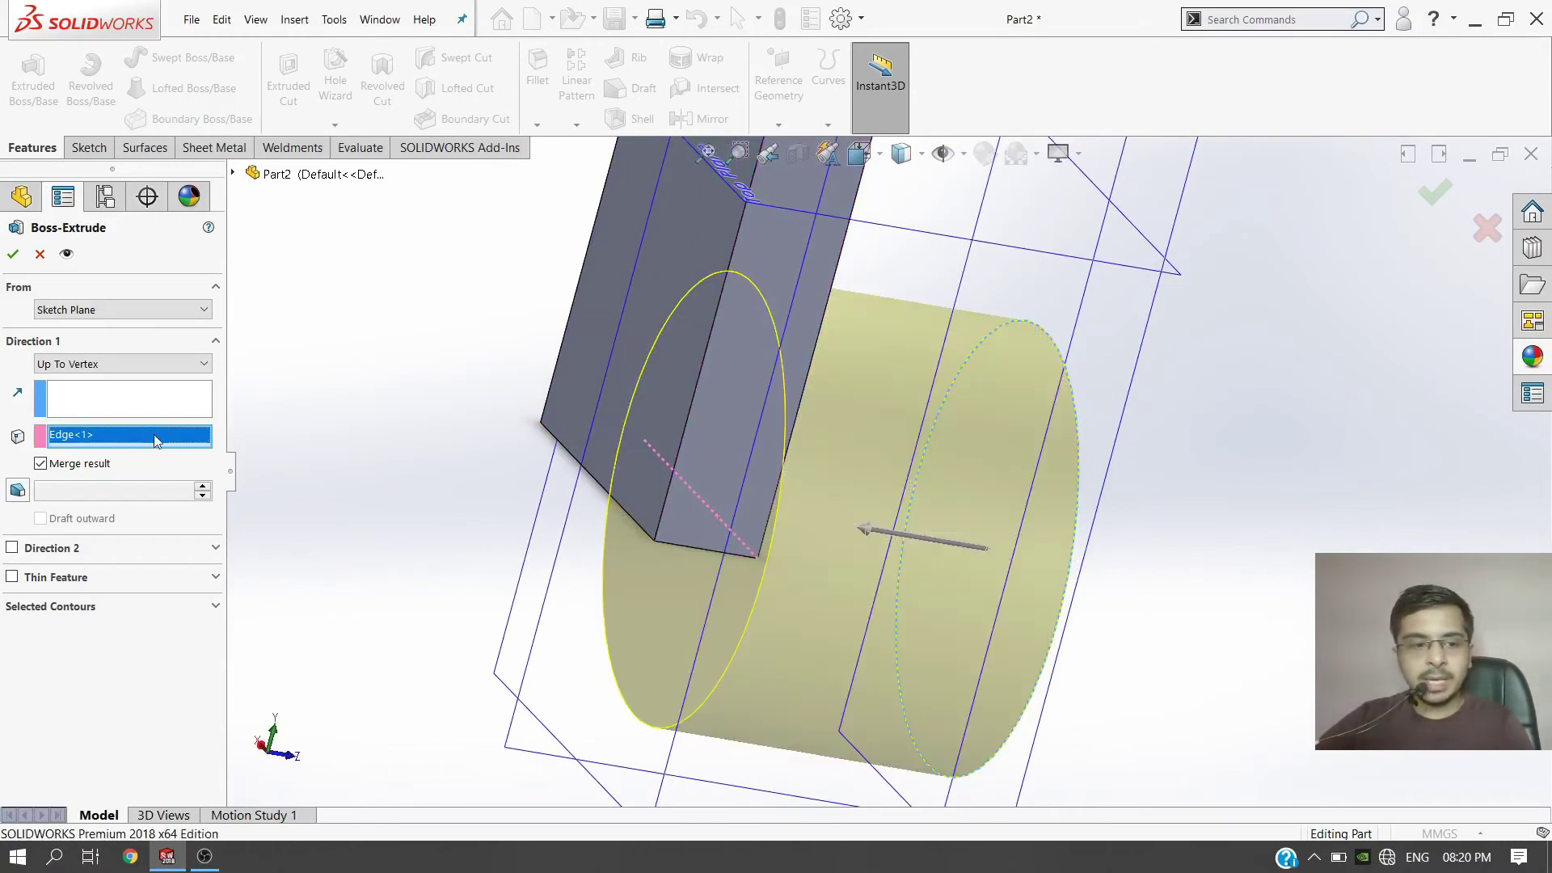
{"action": "left_click", "coordinate": [154, 436]}
{"action": "left_click", "coordinate": [614, 503]}
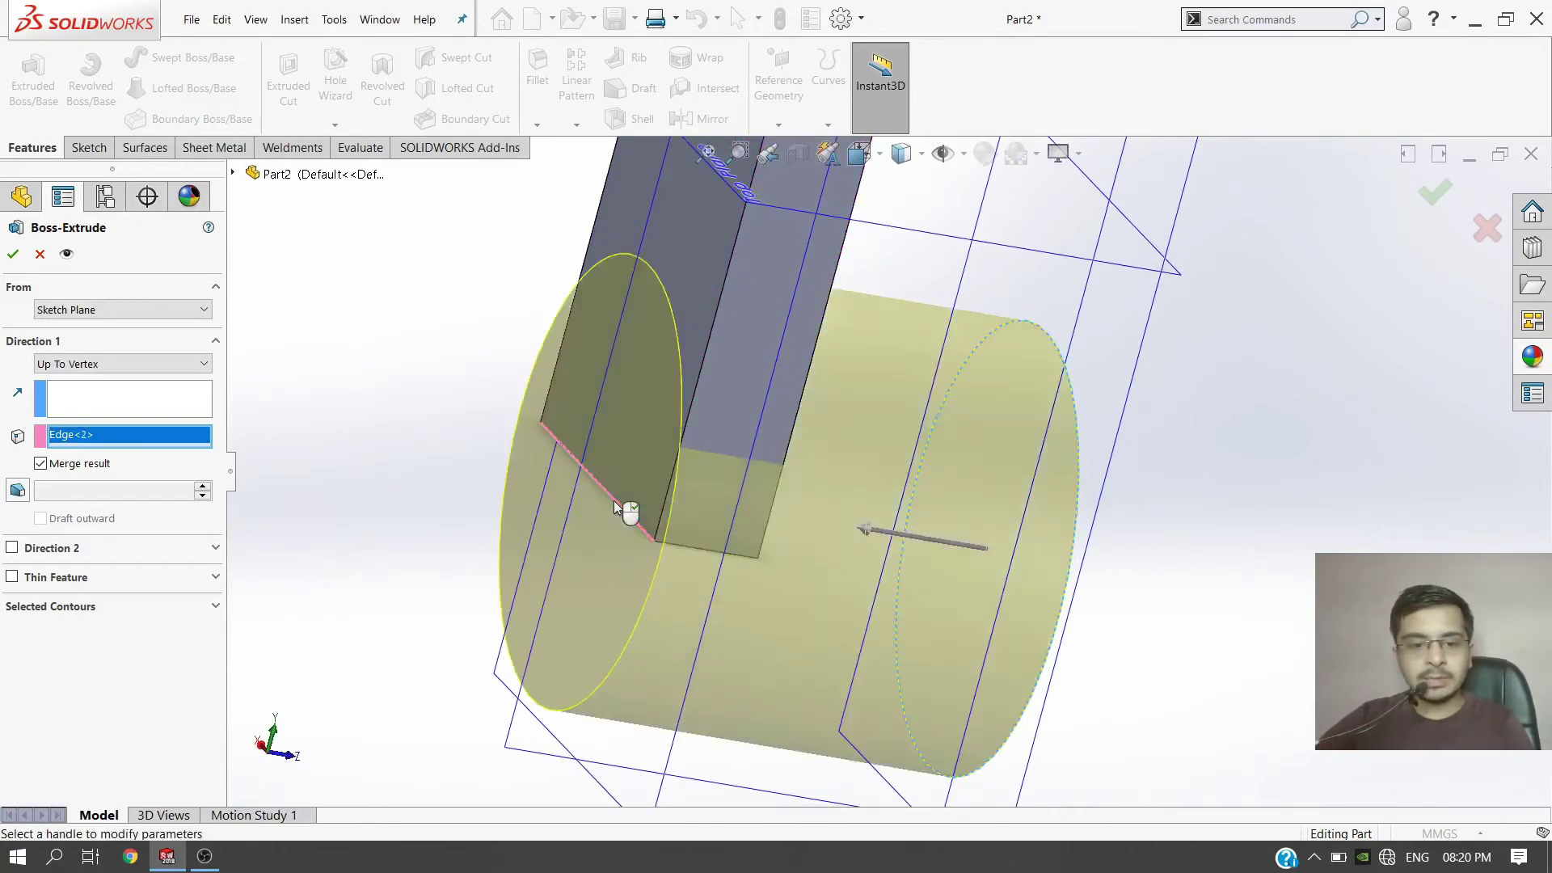
{"action": "middle_click_drag", "start_coordinate": [599, 502], "coordinate": [552, 506]}
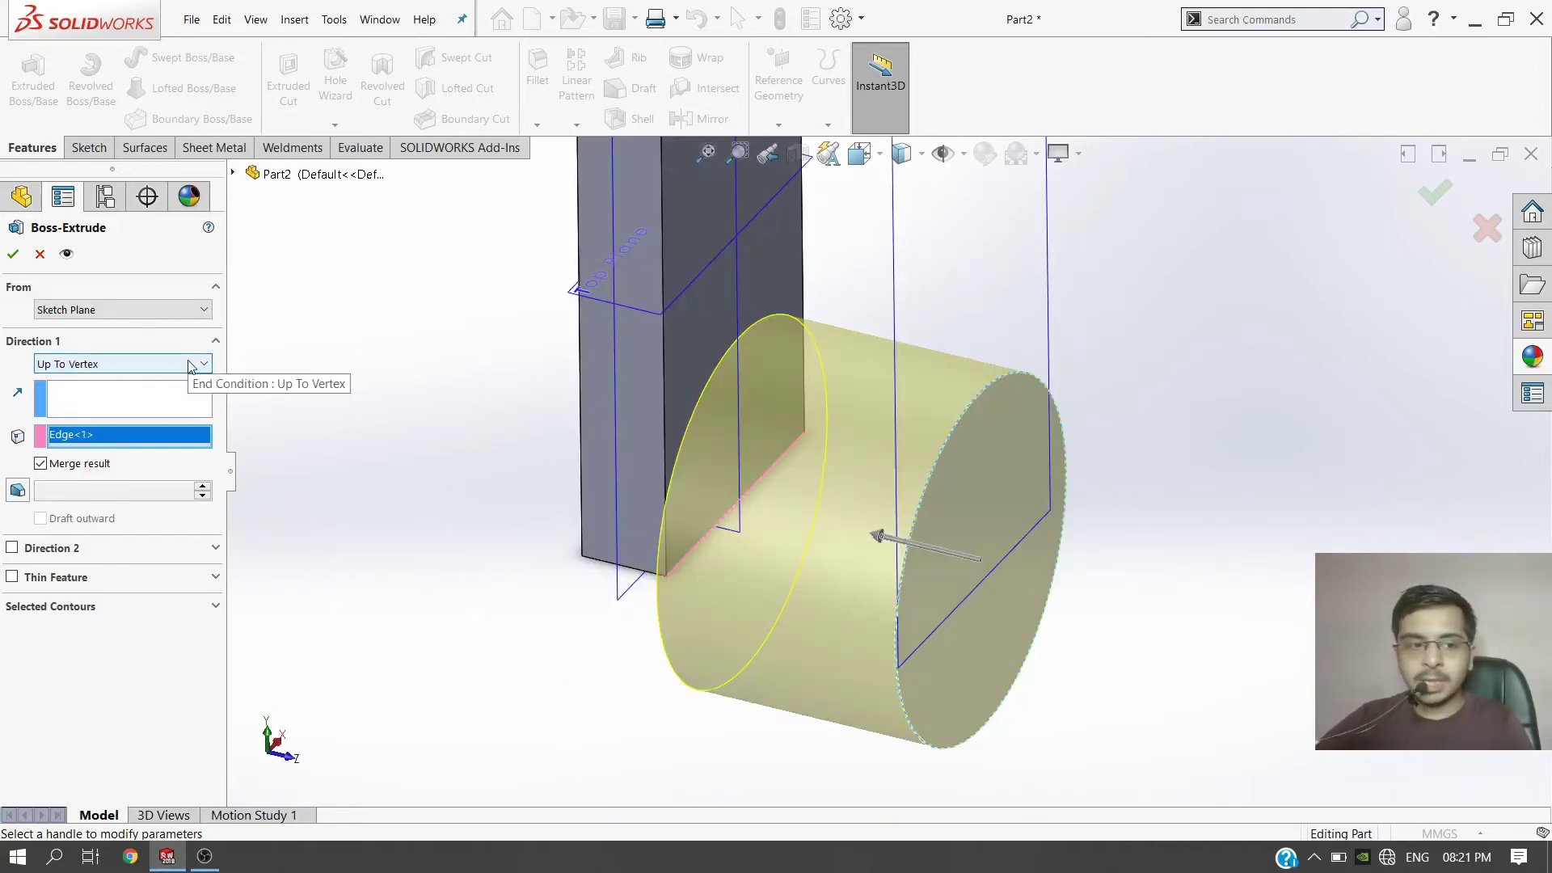
Step: Try the Up To Body end condition for the large circle's extrusion, then cancel the extrusion
{"action": "left_click", "coordinate": [191, 365]}
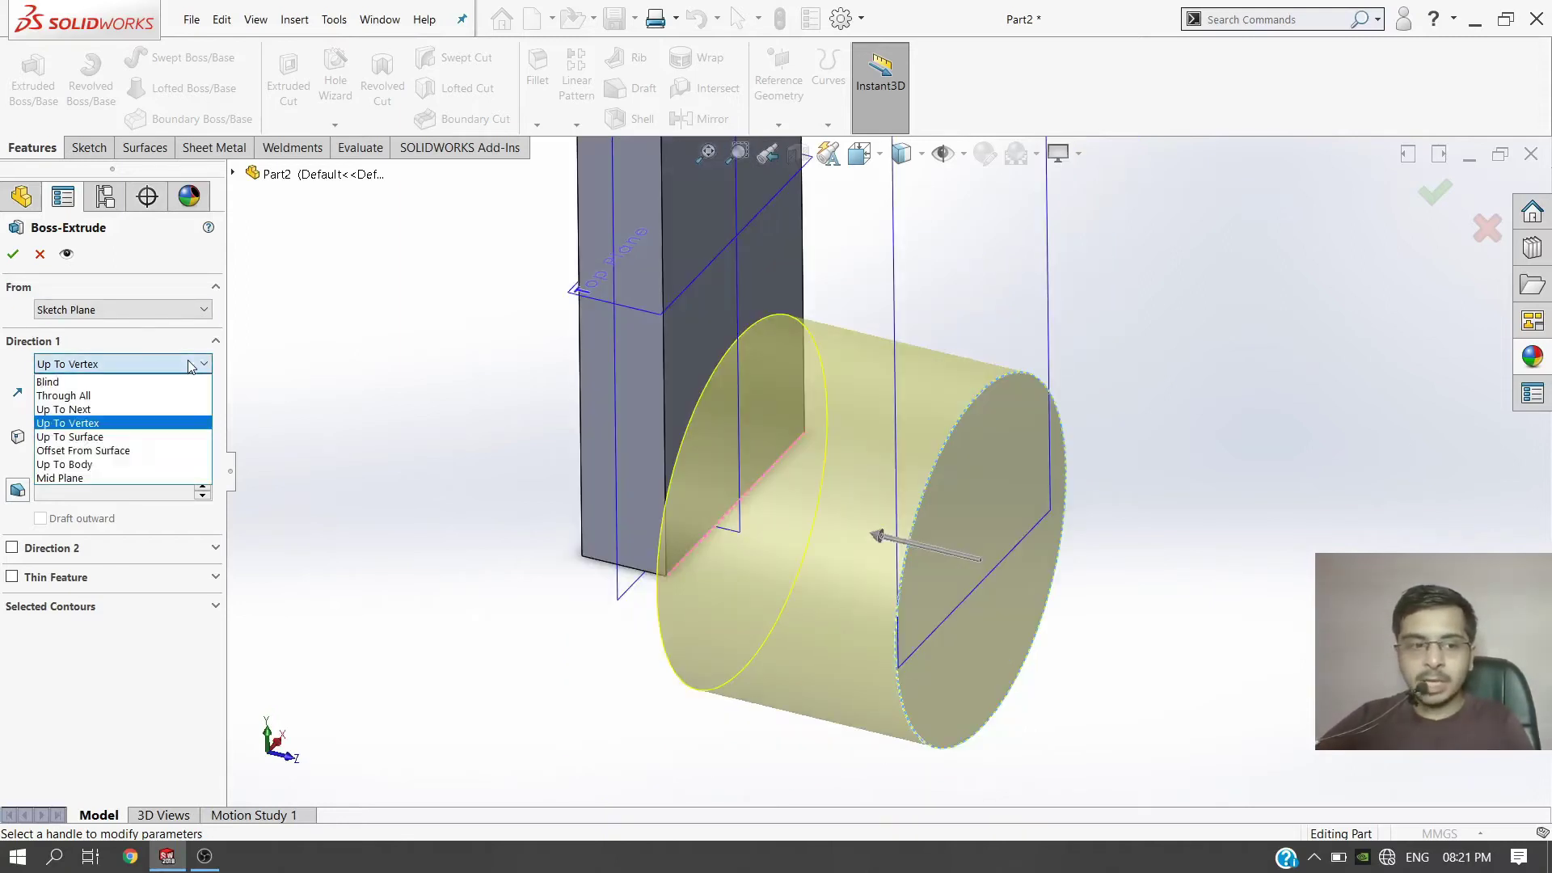
{"action": "left_click", "coordinate": [156, 464]}
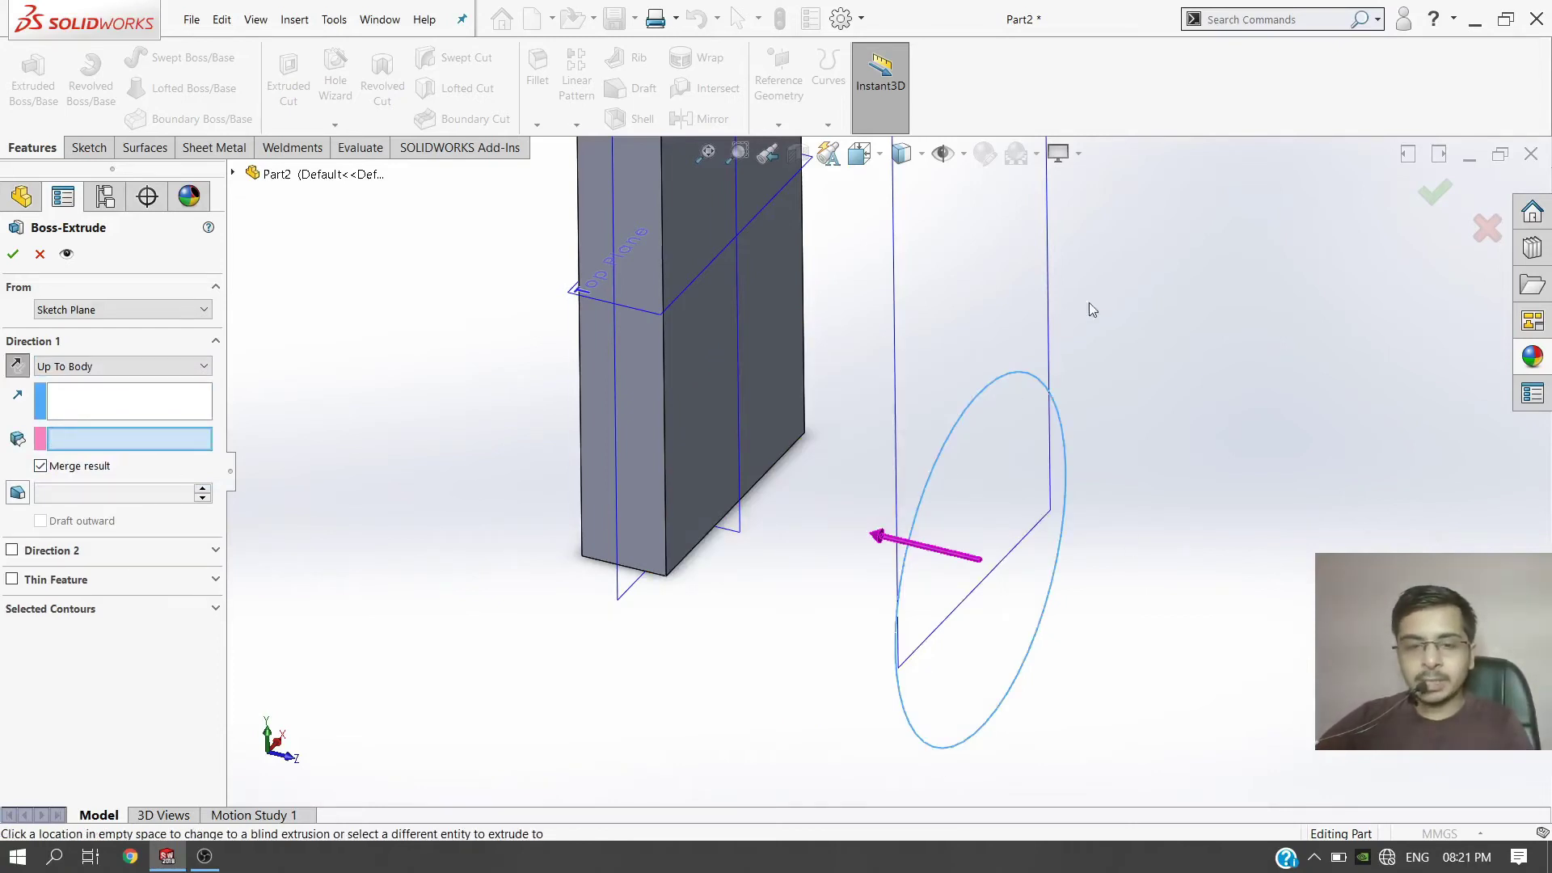
{"action": "mouse_move", "coordinate": [848, 520]}
{"action": "middle_mouse_down"}
{"action": "mouse_move", "coordinate": [819, 478]}
{"action": "mouse_move", "coordinate": [609, 424]}
{"action": "middle_mouse_up"}
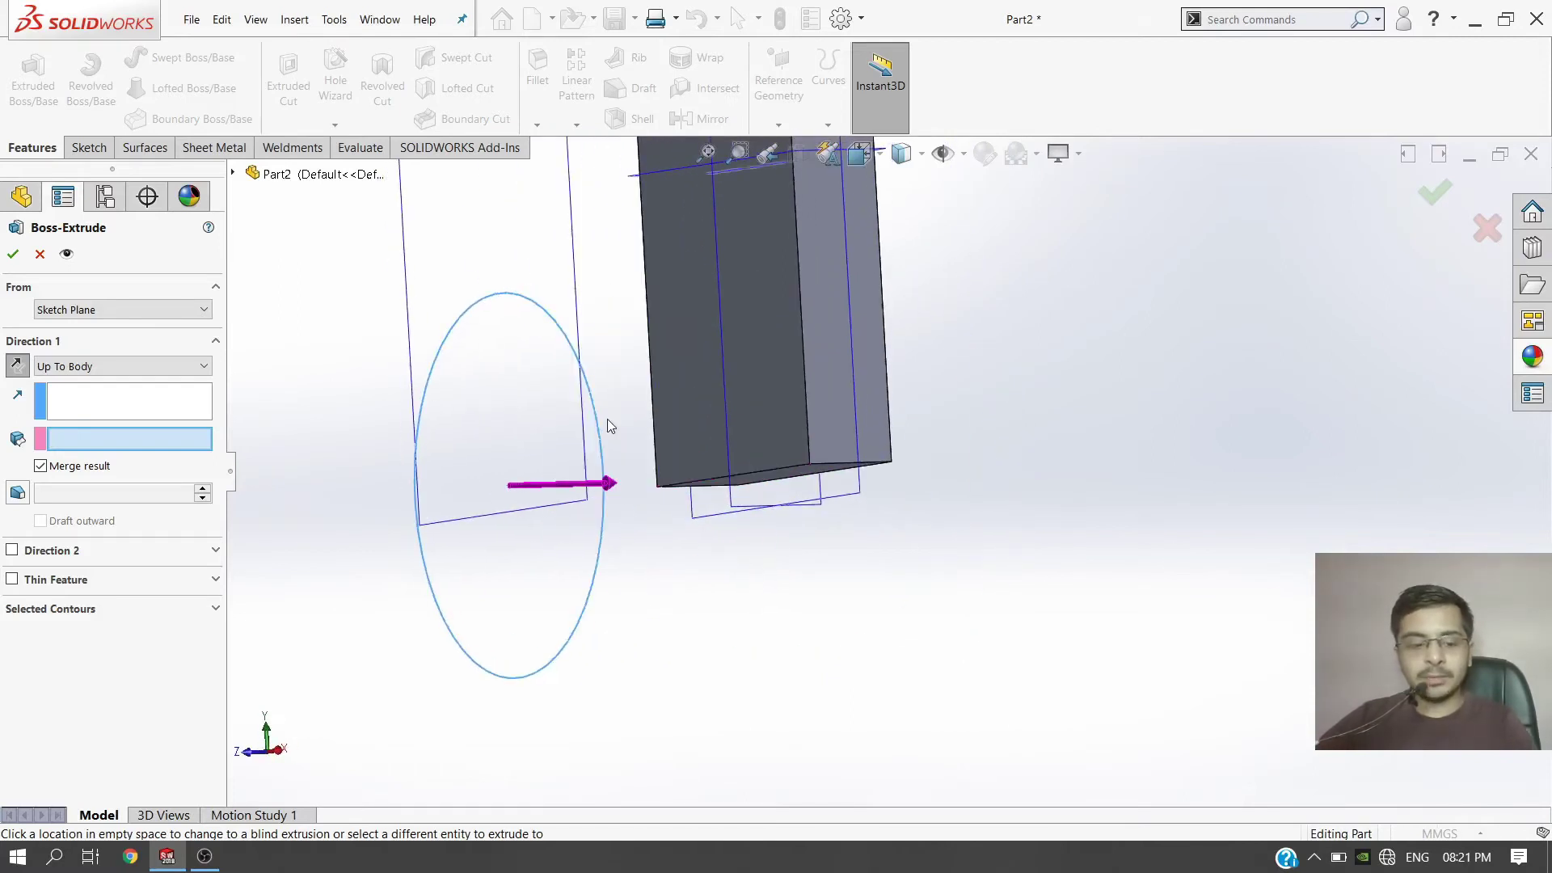
{"action": "key", "text": "ctrl+1"}
{"action": "scroll", "coordinate": [906, 553], "scroll_direction": "down", "scroll_amount": 6}
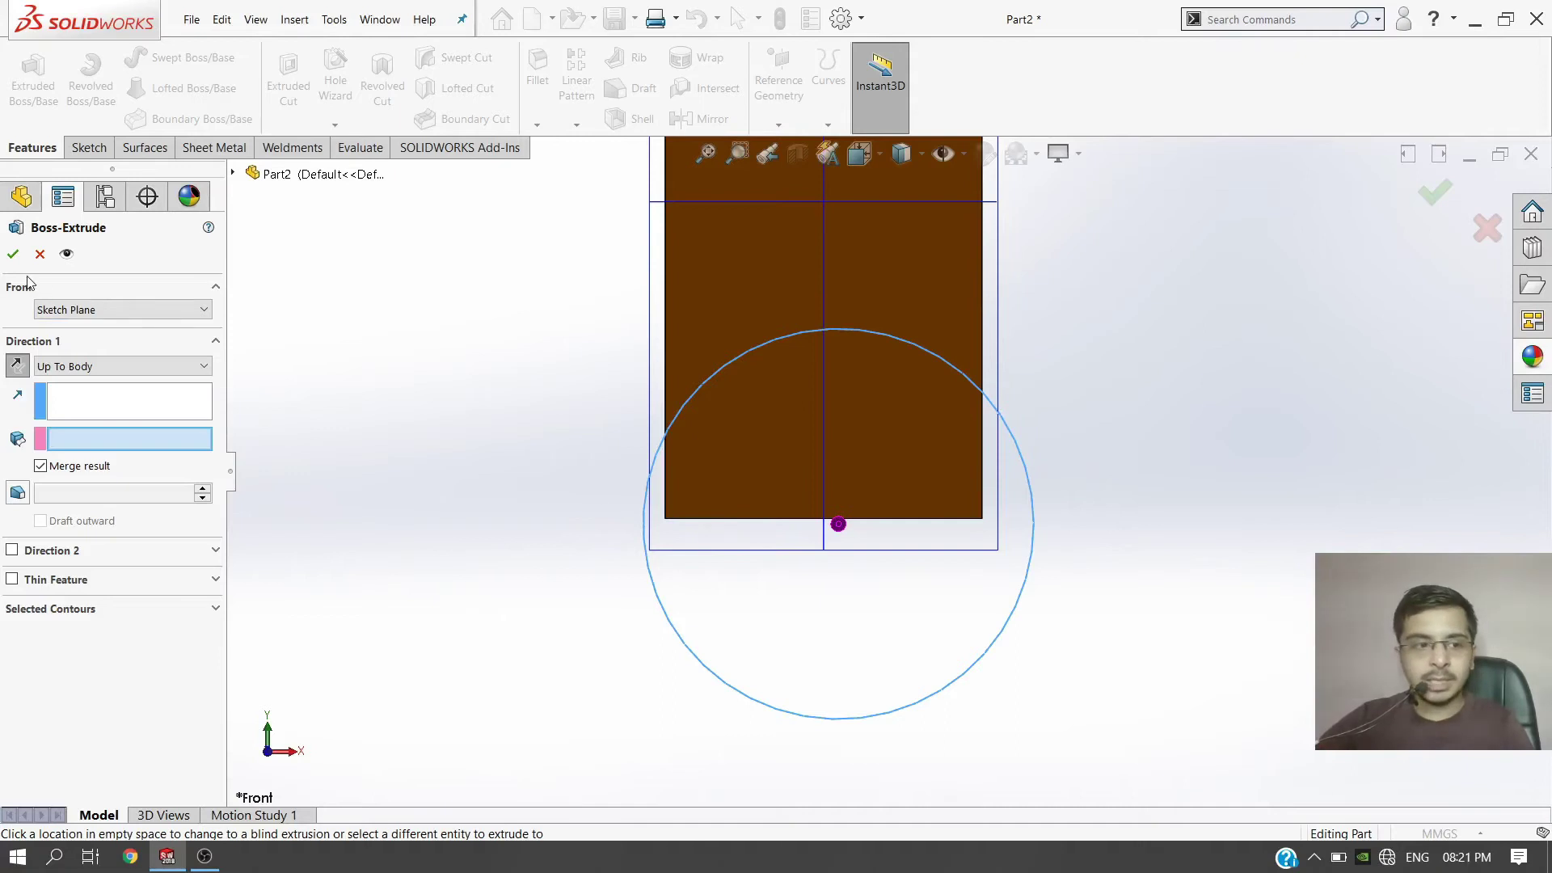
{"action": "mouse_move", "coordinate": [779, 353]}
{"action": "middle_mouse_down"}
{"action": "mouse_move", "coordinate": [862, 423]}
{"action": "mouse_move", "coordinate": [797, 520]}
{"action": "middle_mouse_up"}
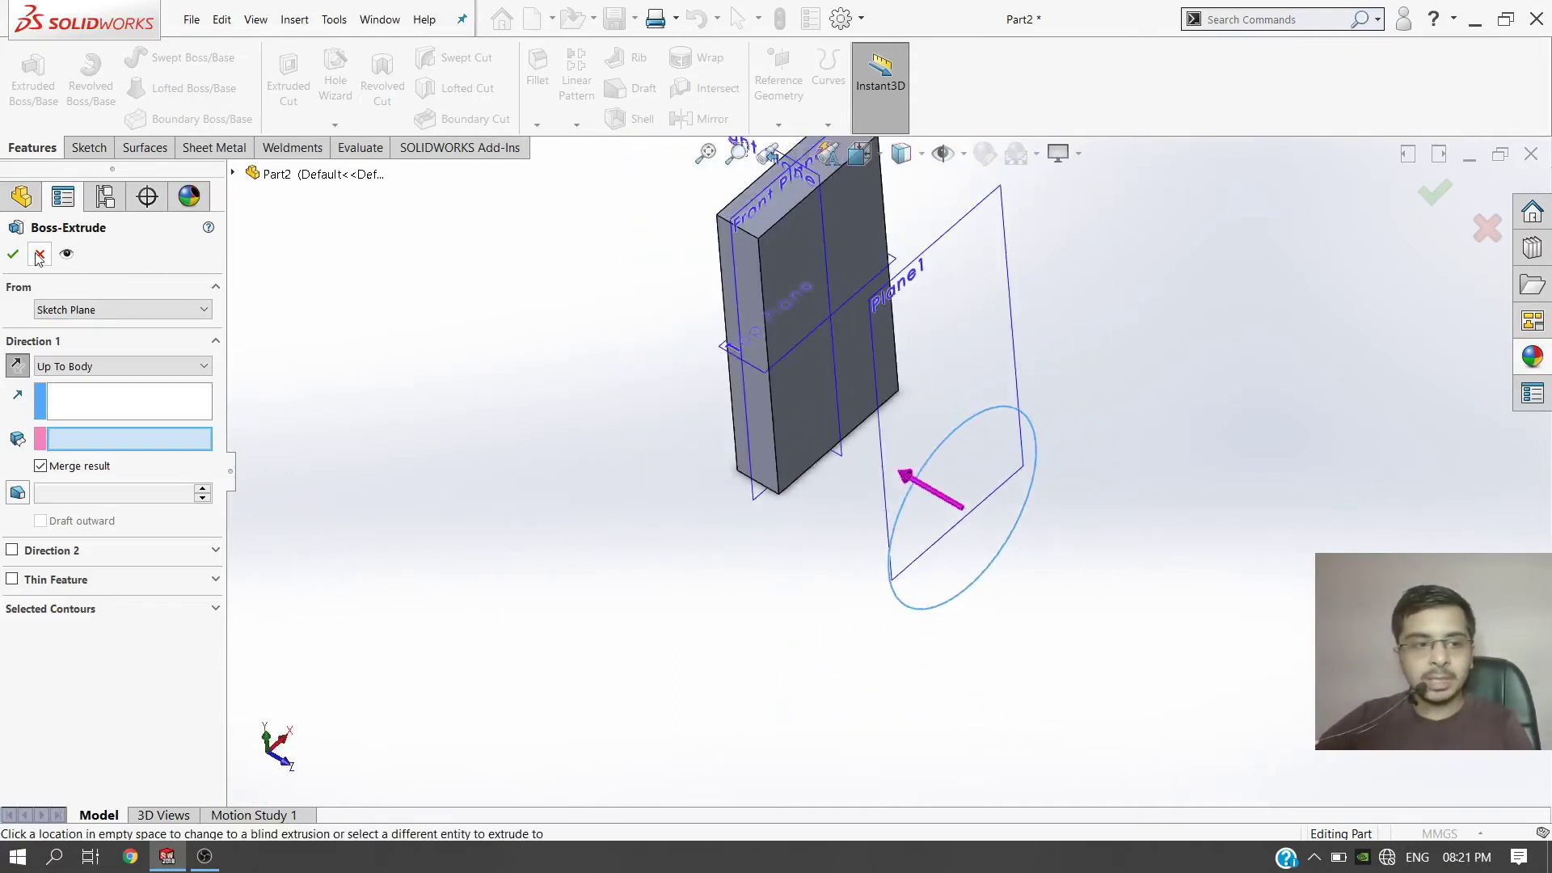
{"action": "key", "text": "Escape"}
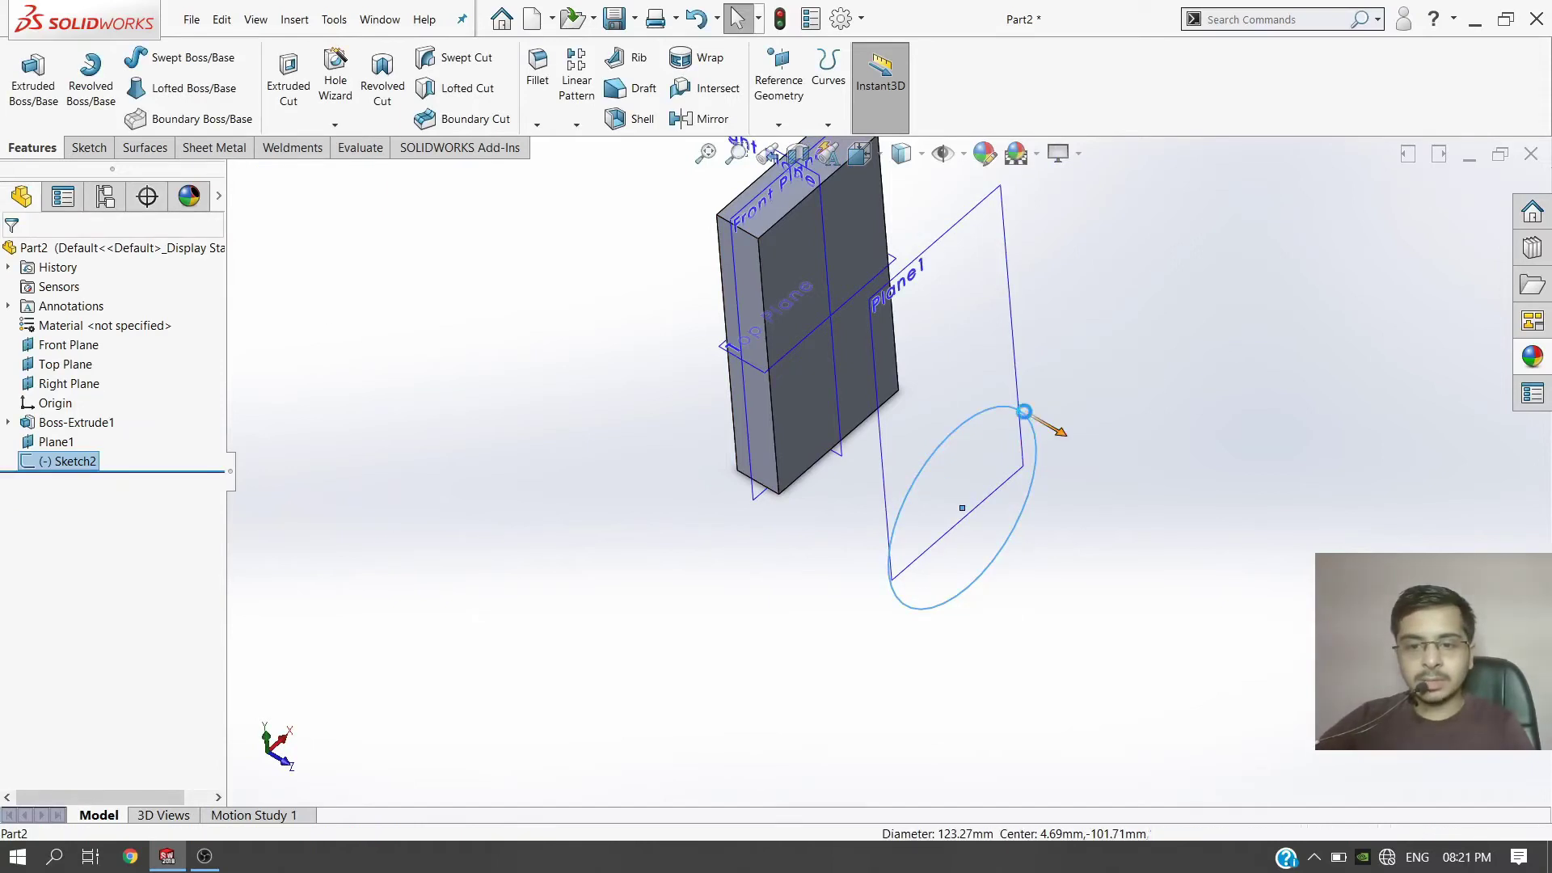
Step: Set the circle's radius to 20 mm, move its centre to the block's vertical centreline about 21 mm below the origin, and exit the sketch
{"action": "left_click", "coordinate": [1020, 415]}
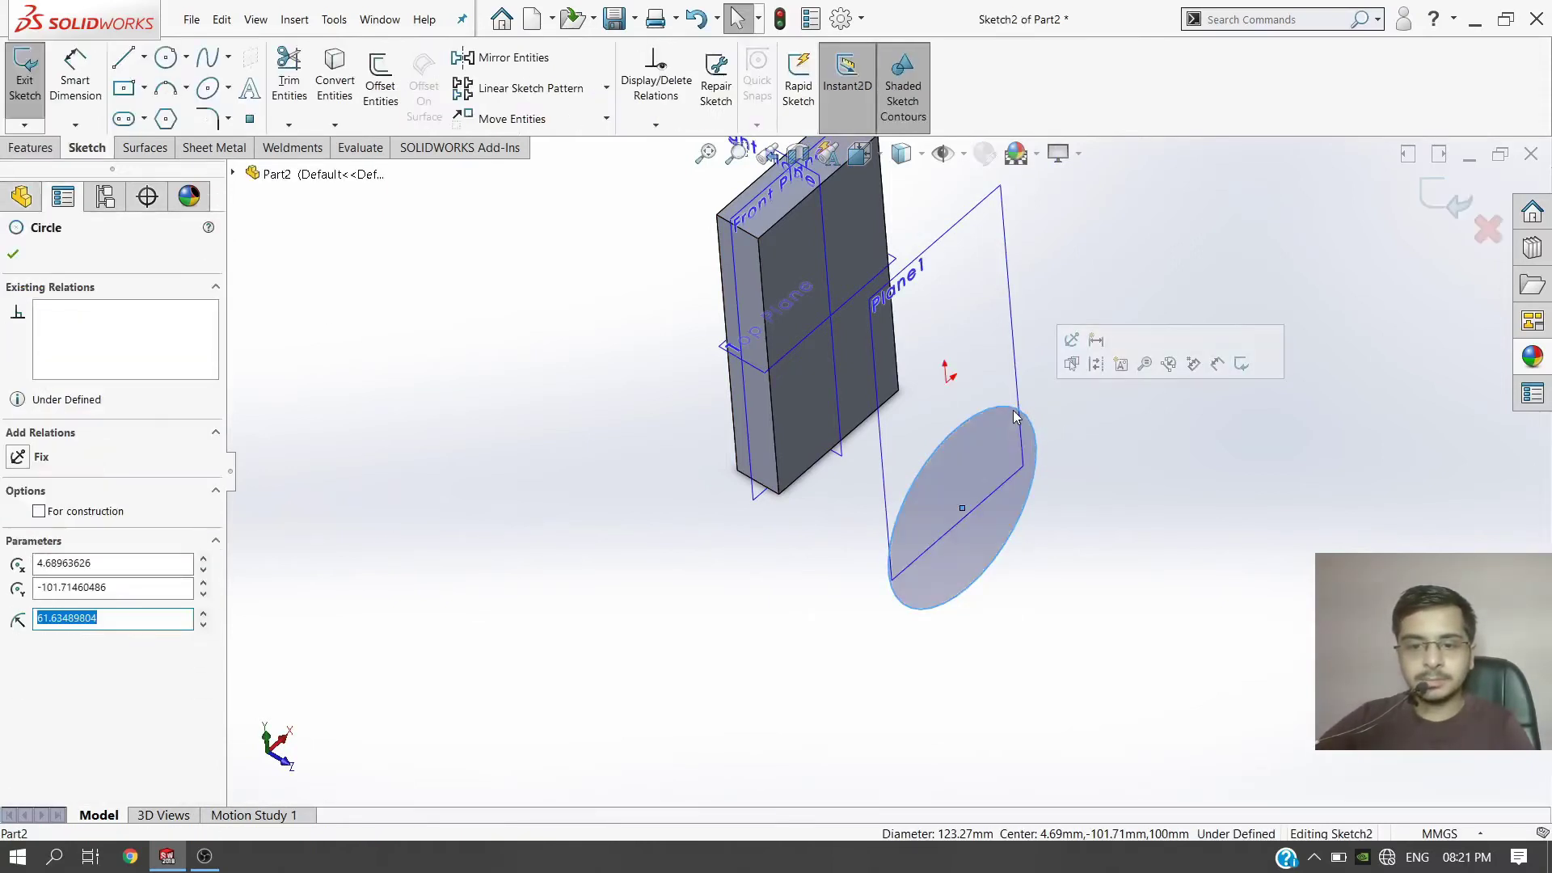
{"action": "type", "text": "20"}
{"action": "key", "text": "Return"}
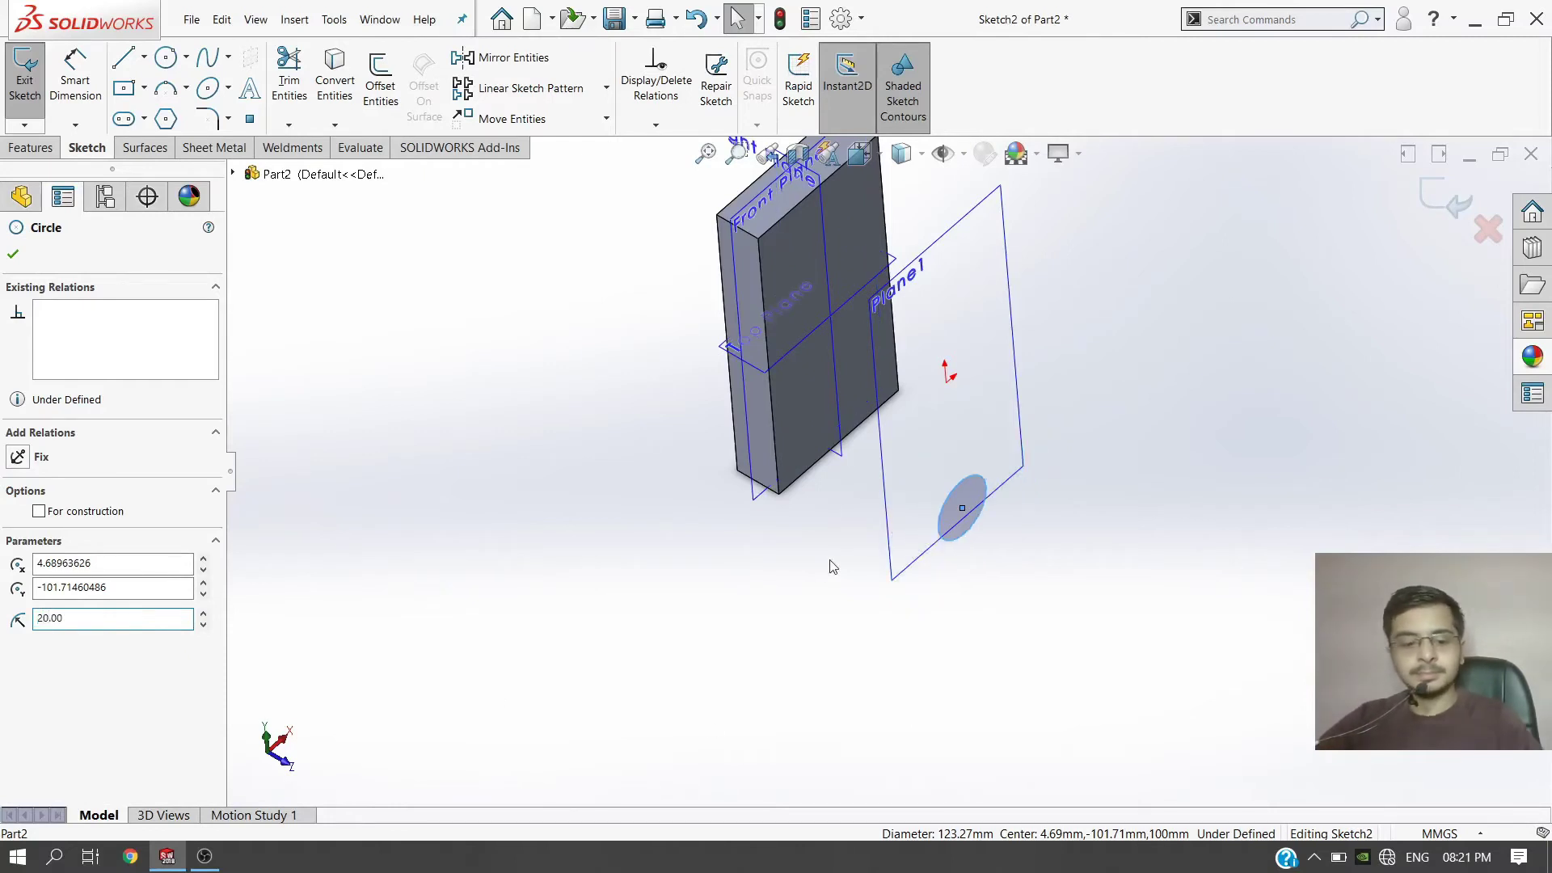
{"action": "key", "text": "ctrl+8"}
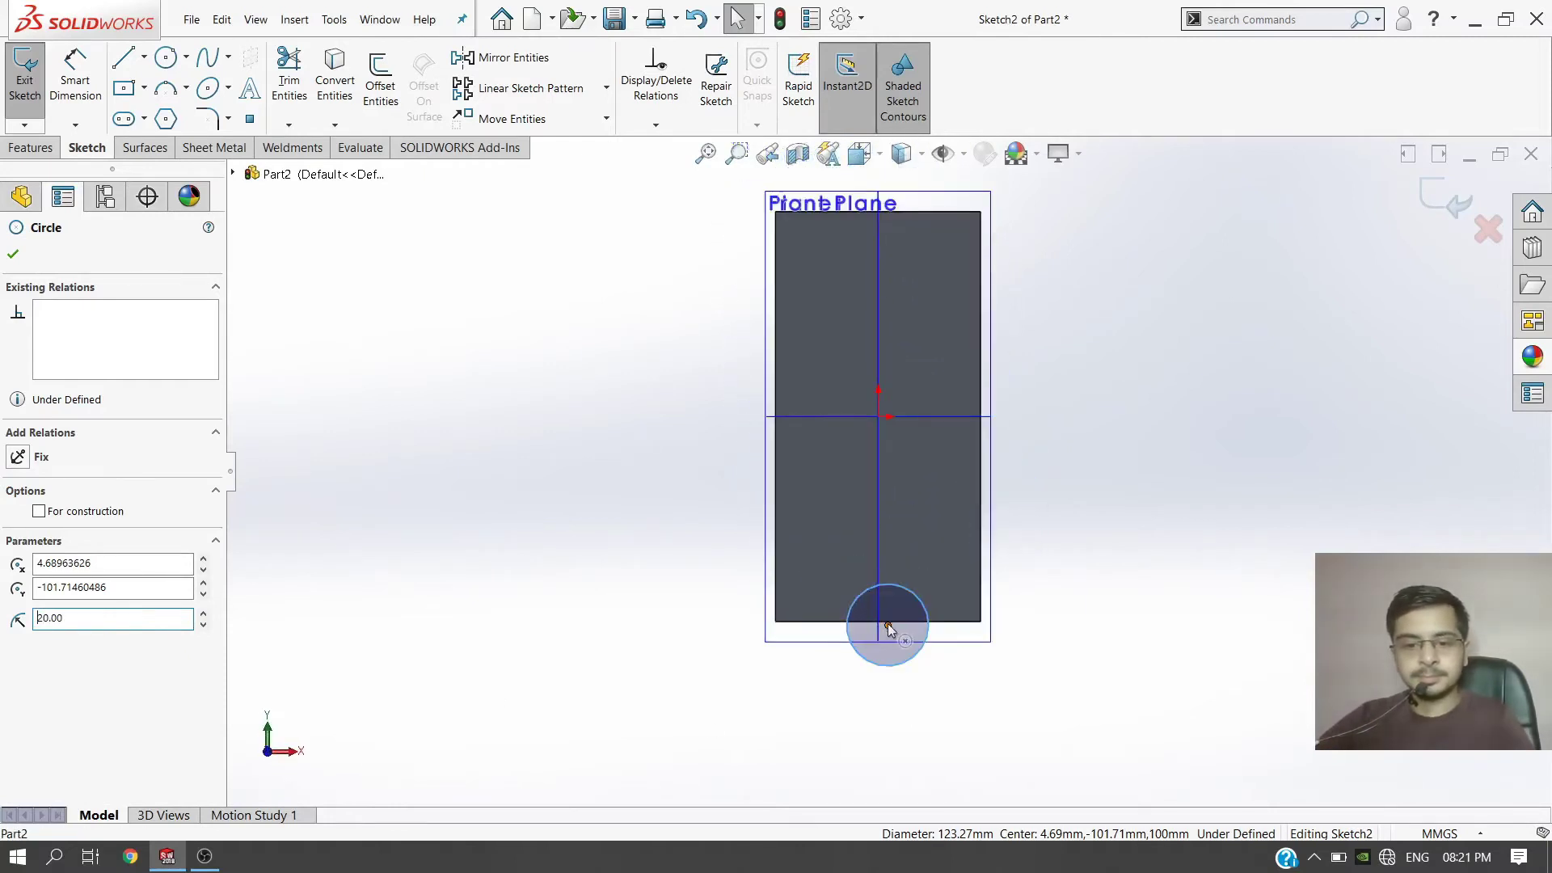
{"action": "left_click_drag", "start_coordinate": [889, 629], "coordinate": [878, 460]}
{"action": "left_click", "coordinate": [1210, 565]}
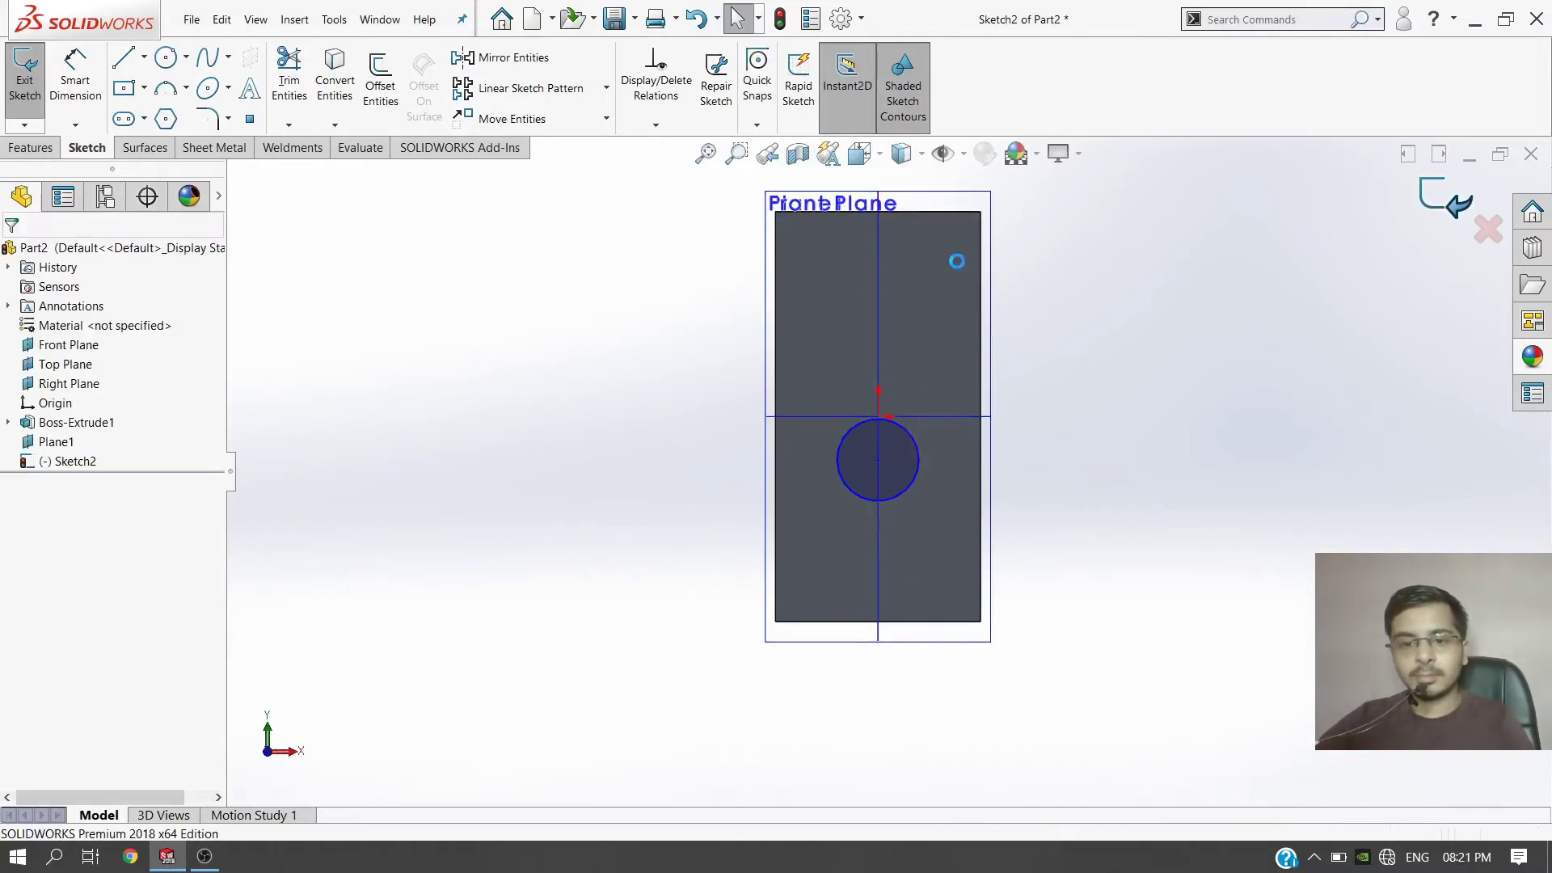
{"action": "left_click", "coordinate": [24, 72]}
Step: Extrude the circle in the reversed direction with the Up To Body end condition, selecting the block as the end body
{"action": "left_click", "coordinate": [45, 71]}
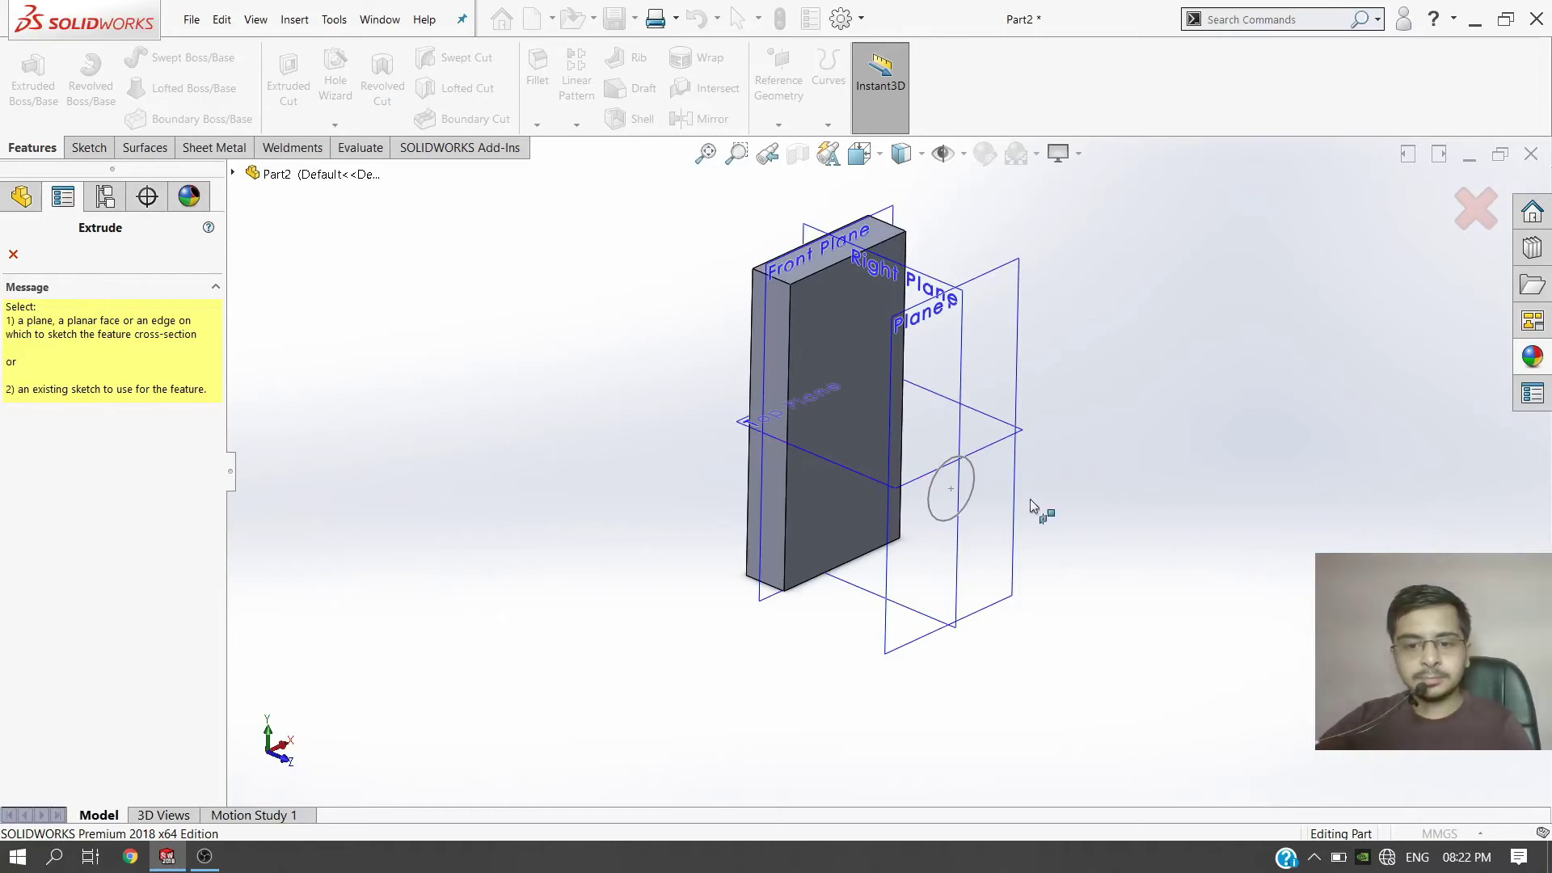
{"action": "left_click", "coordinate": [977, 485]}
{"action": "left_click", "coordinate": [121, 366]}
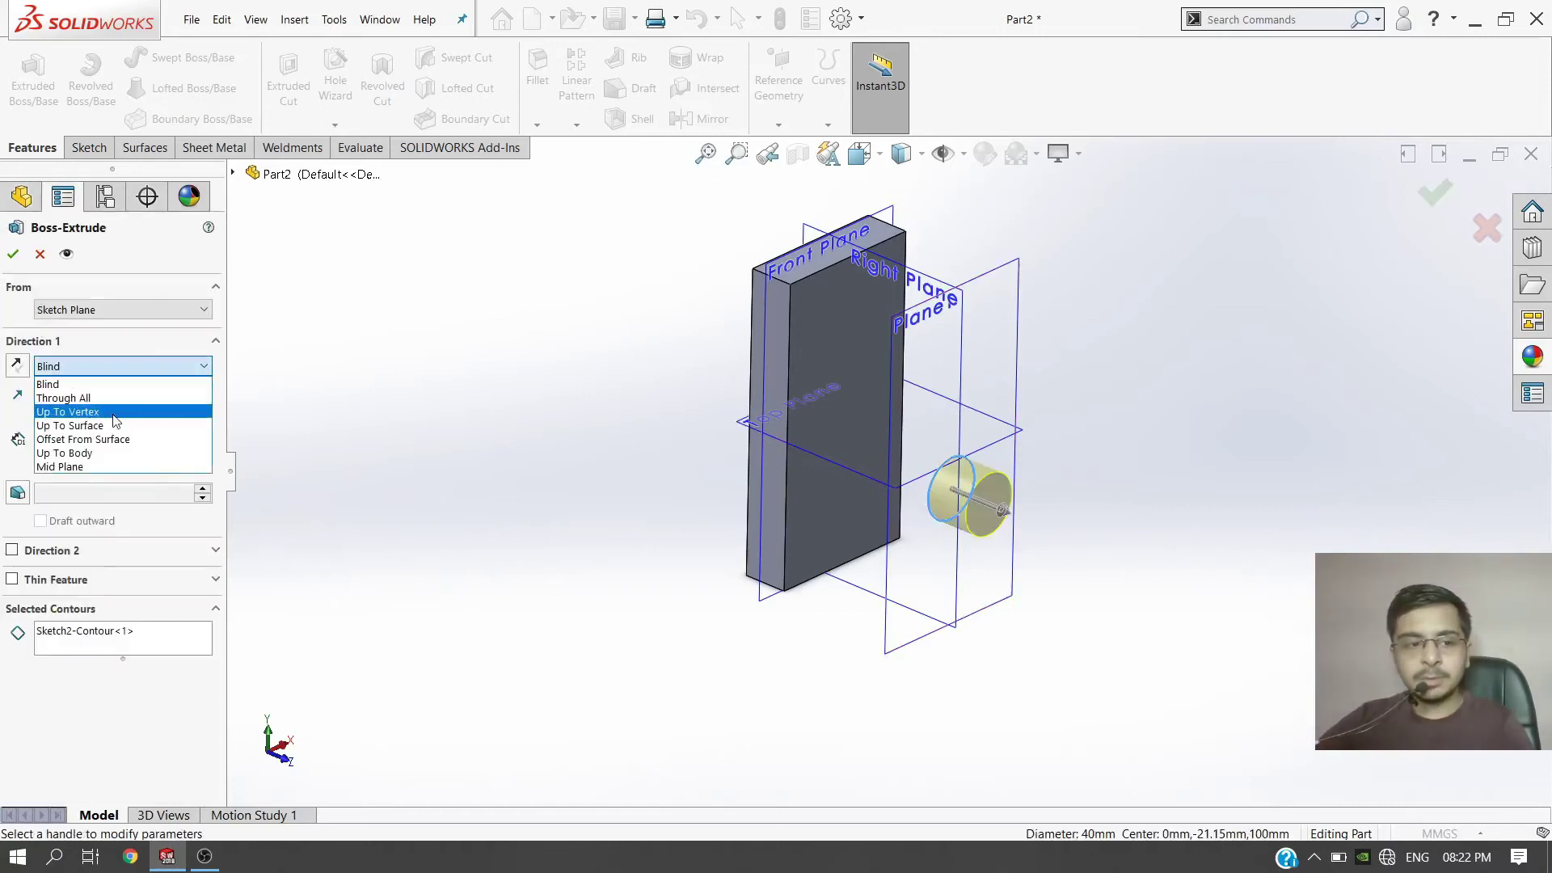
{"action": "left_click", "coordinate": [109, 450]}
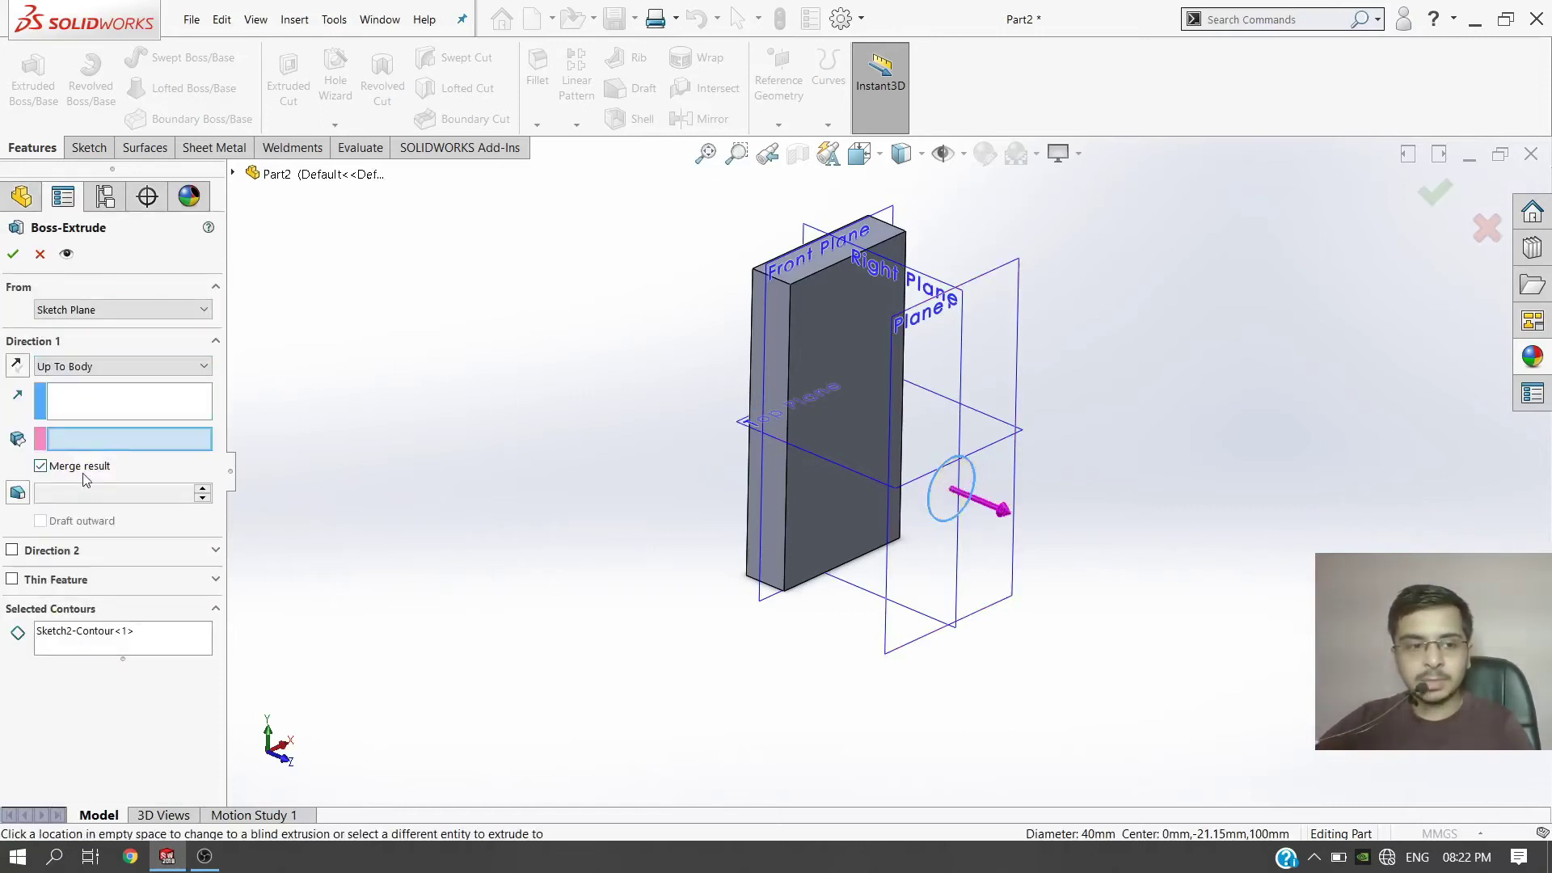
{"action": "left_click", "coordinate": [18, 368]}
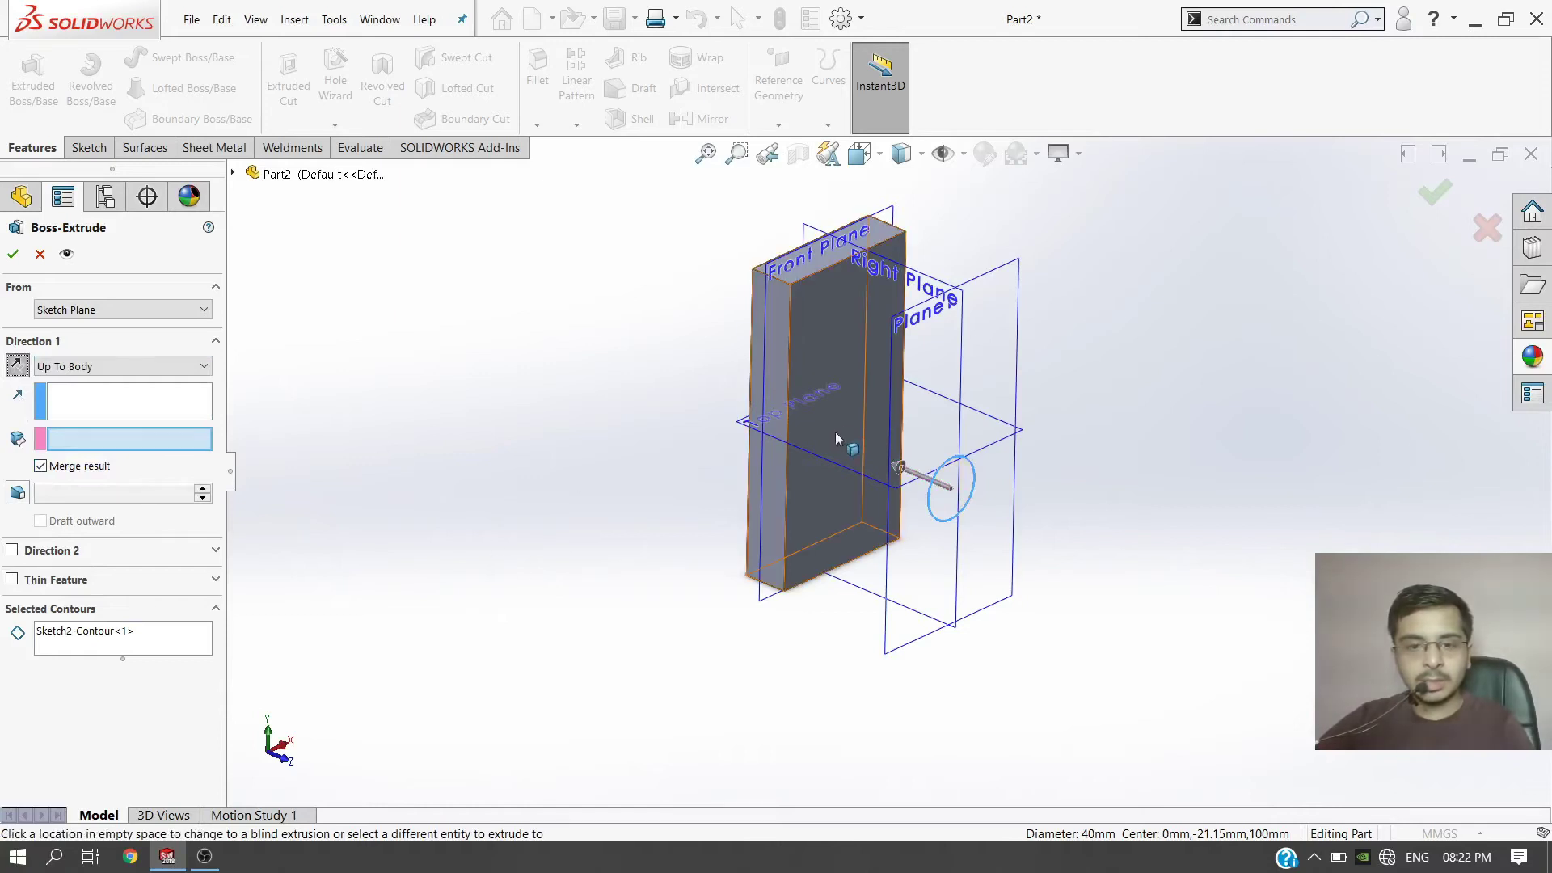
{"action": "left_click", "coordinate": [848, 406]}
{"action": "scroll", "coordinate": [840, 489], "scroll_direction": "down", "scroll_amount": 3}
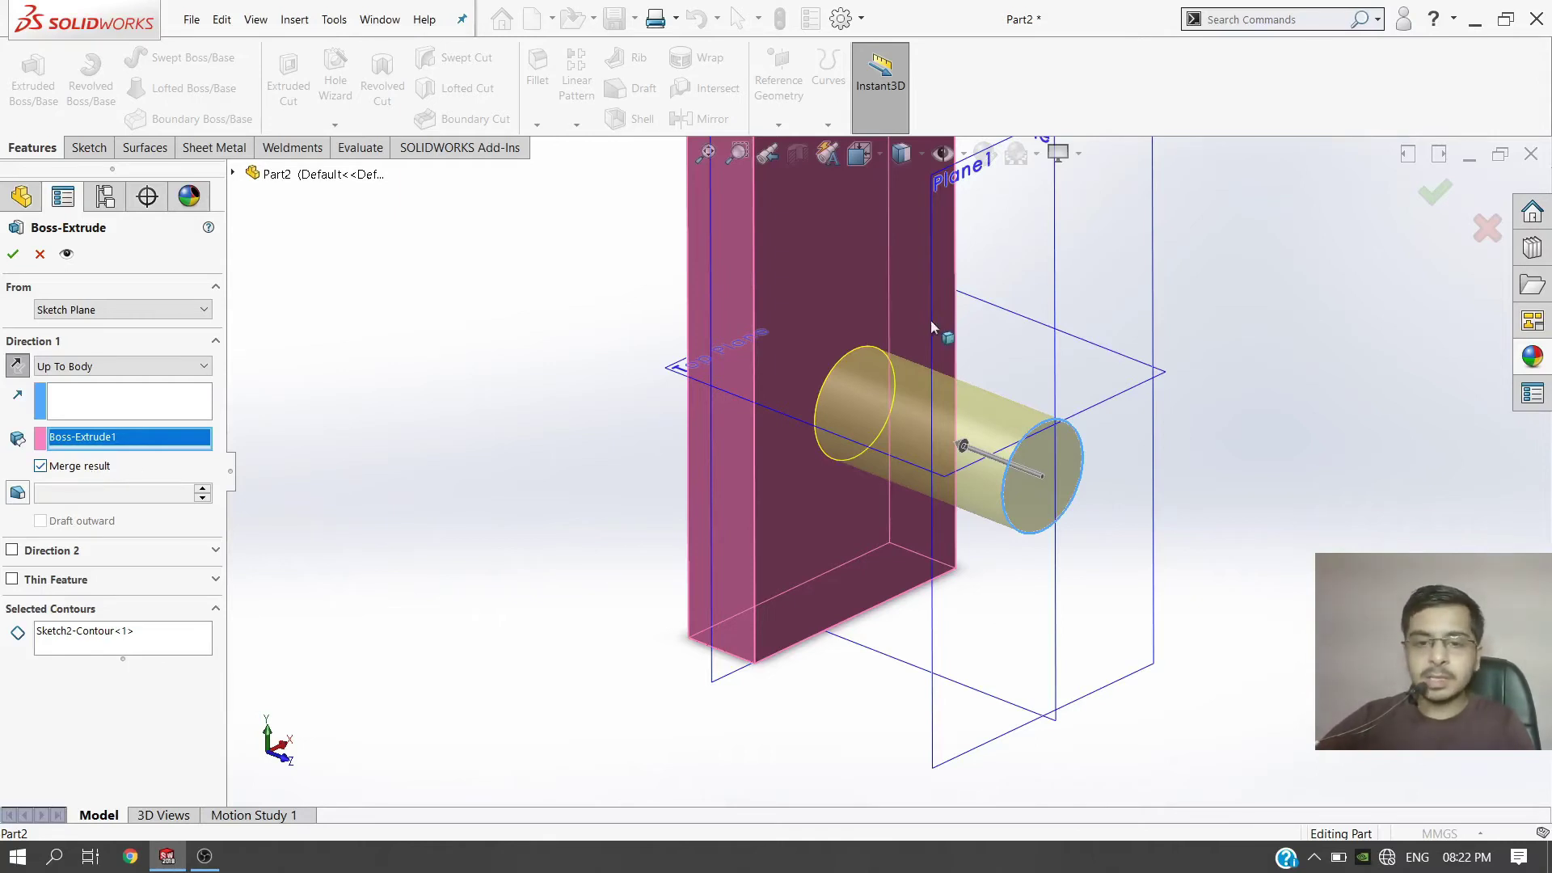
{"action": "scroll", "coordinate": [929, 320], "scroll_direction": "up", "scroll_amount": 2}
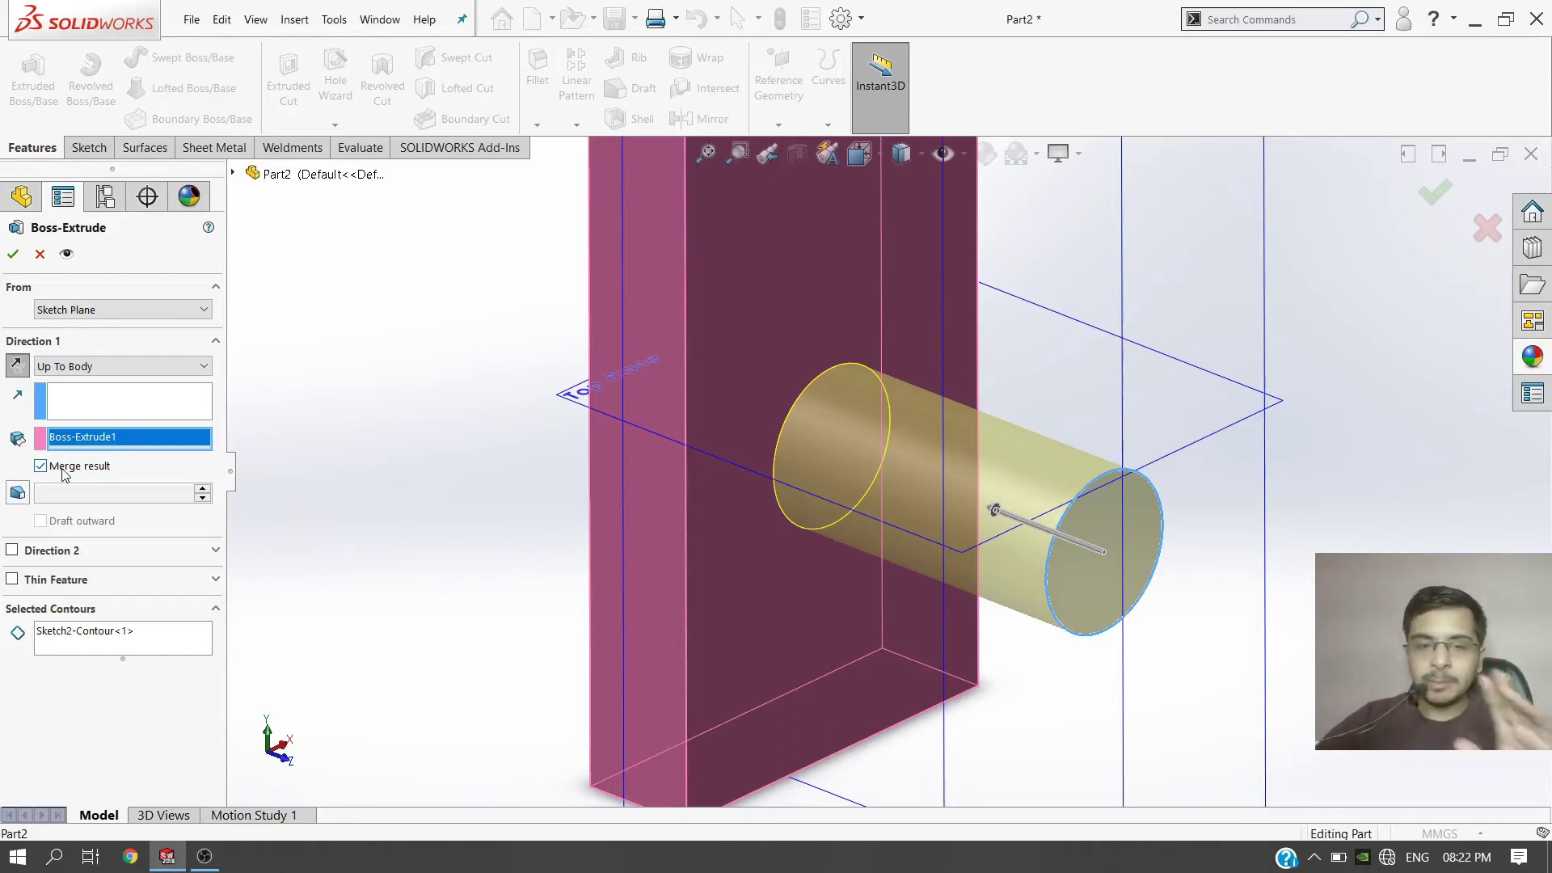
{"action": "left_click", "coordinate": [13, 254]}
Step: Edit the cylinder's extrusion and turn off Merge result to keep it as a separate body
{"action": "middle_click_drag", "start_coordinate": [809, 550], "coordinate": [810, 356]}
{"action": "scroll", "coordinate": [773, 469], "scroll_direction": "down", "scroll_amount": 8}
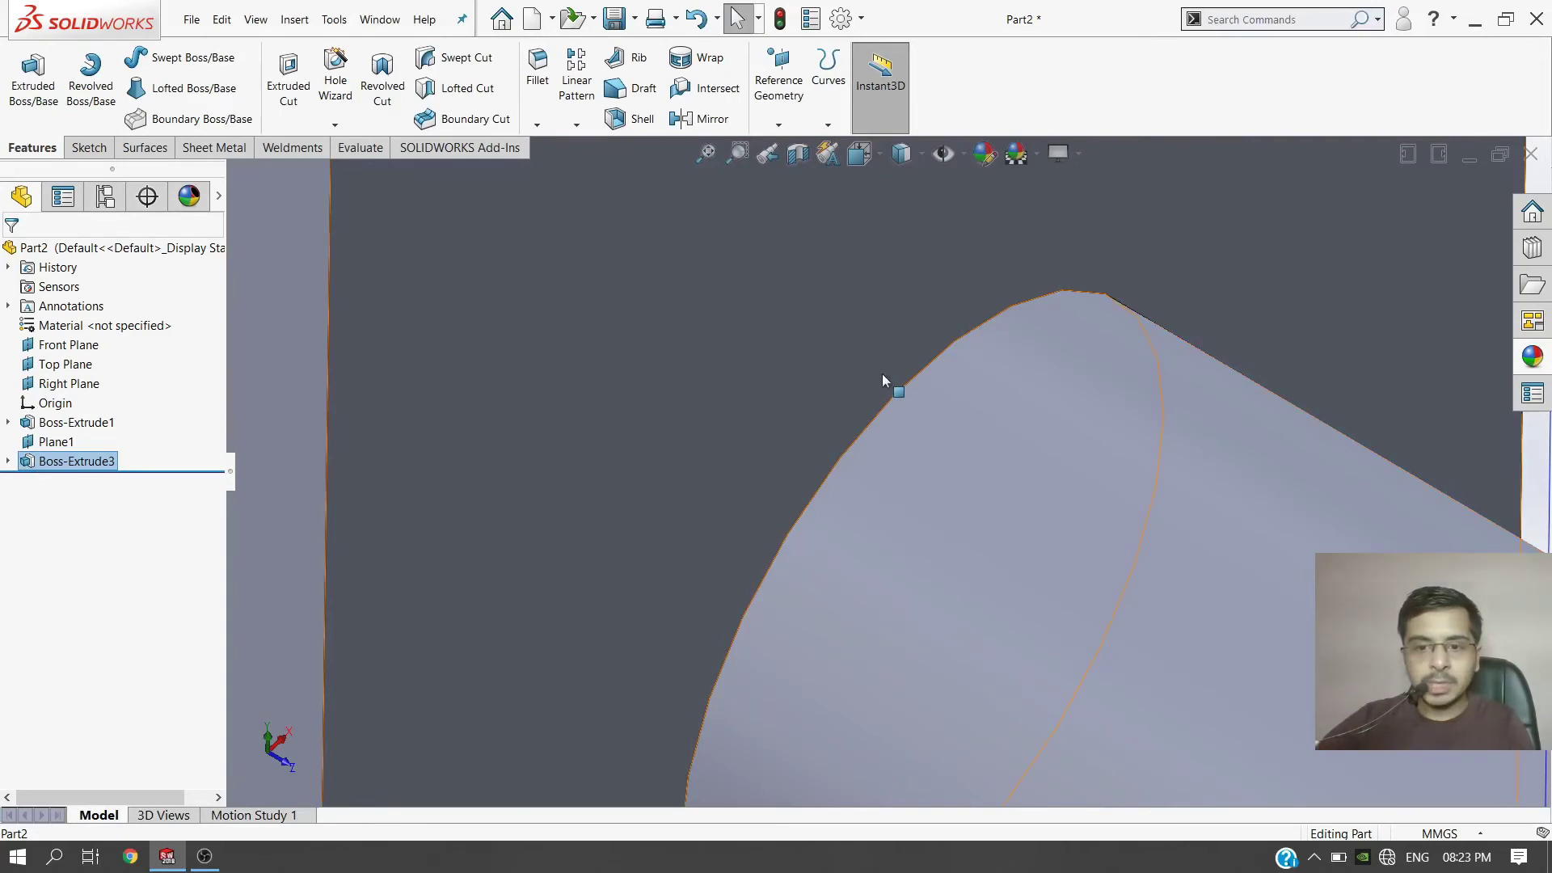
{"action": "right_click", "coordinate": [99, 459]}
{"action": "left_click", "coordinate": [117, 404]}
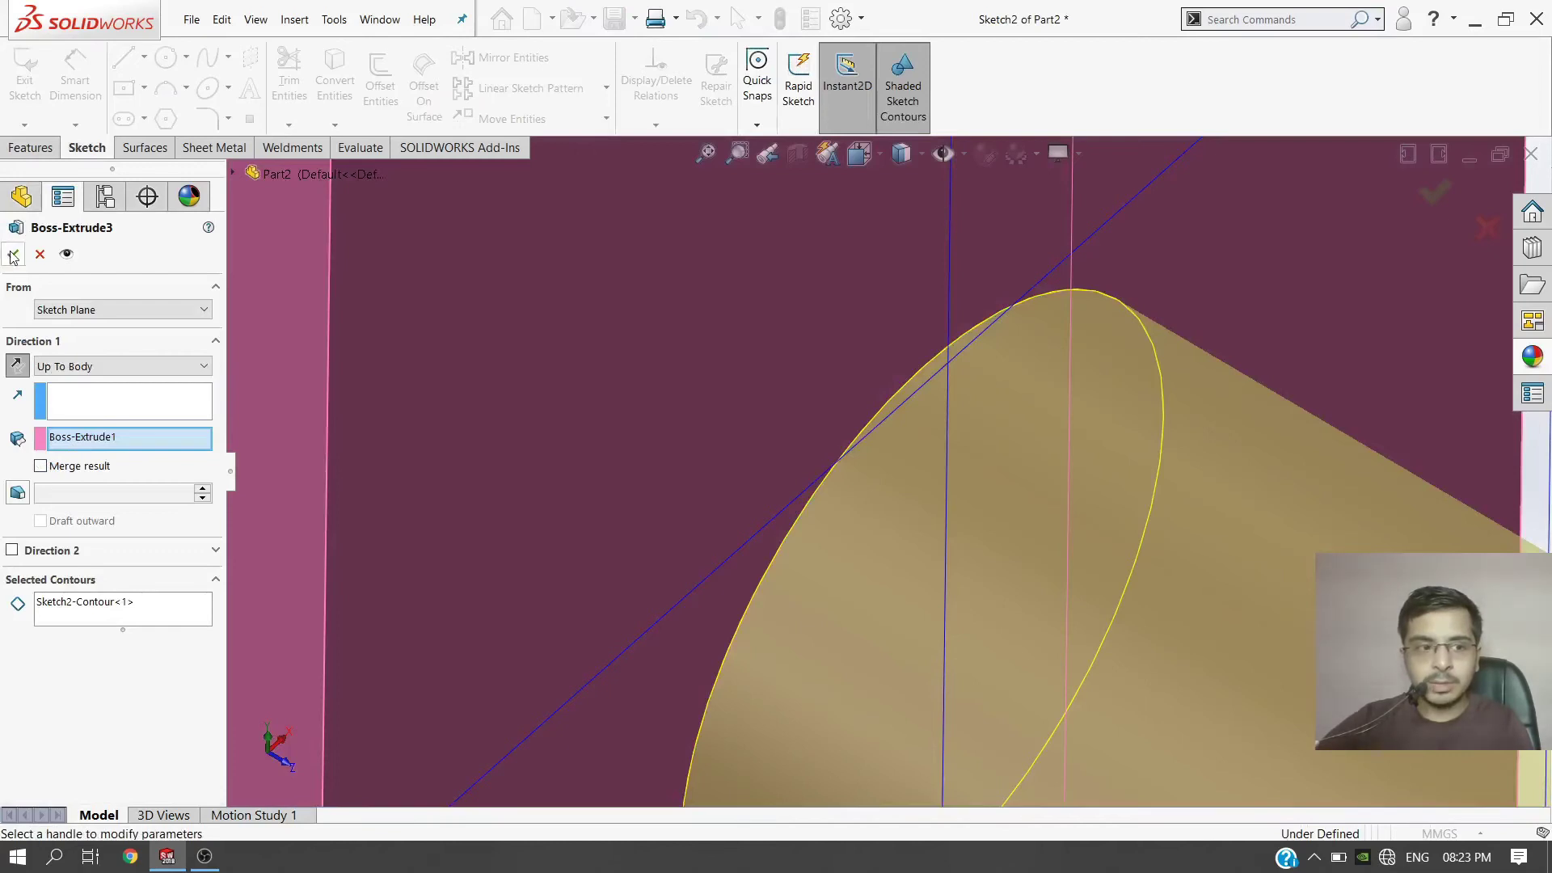
{"action": "left_click", "coordinate": [13, 255]}
Step: Expand the Solid Bodies folder and examine the block and cylinder bodies by selecting each one
{"action": "middle_click_drag", "start_coordinate": [957, 583], "coordinate": [977, 658]}
{"action": "left_click", "coordinate": [1033, 469]}
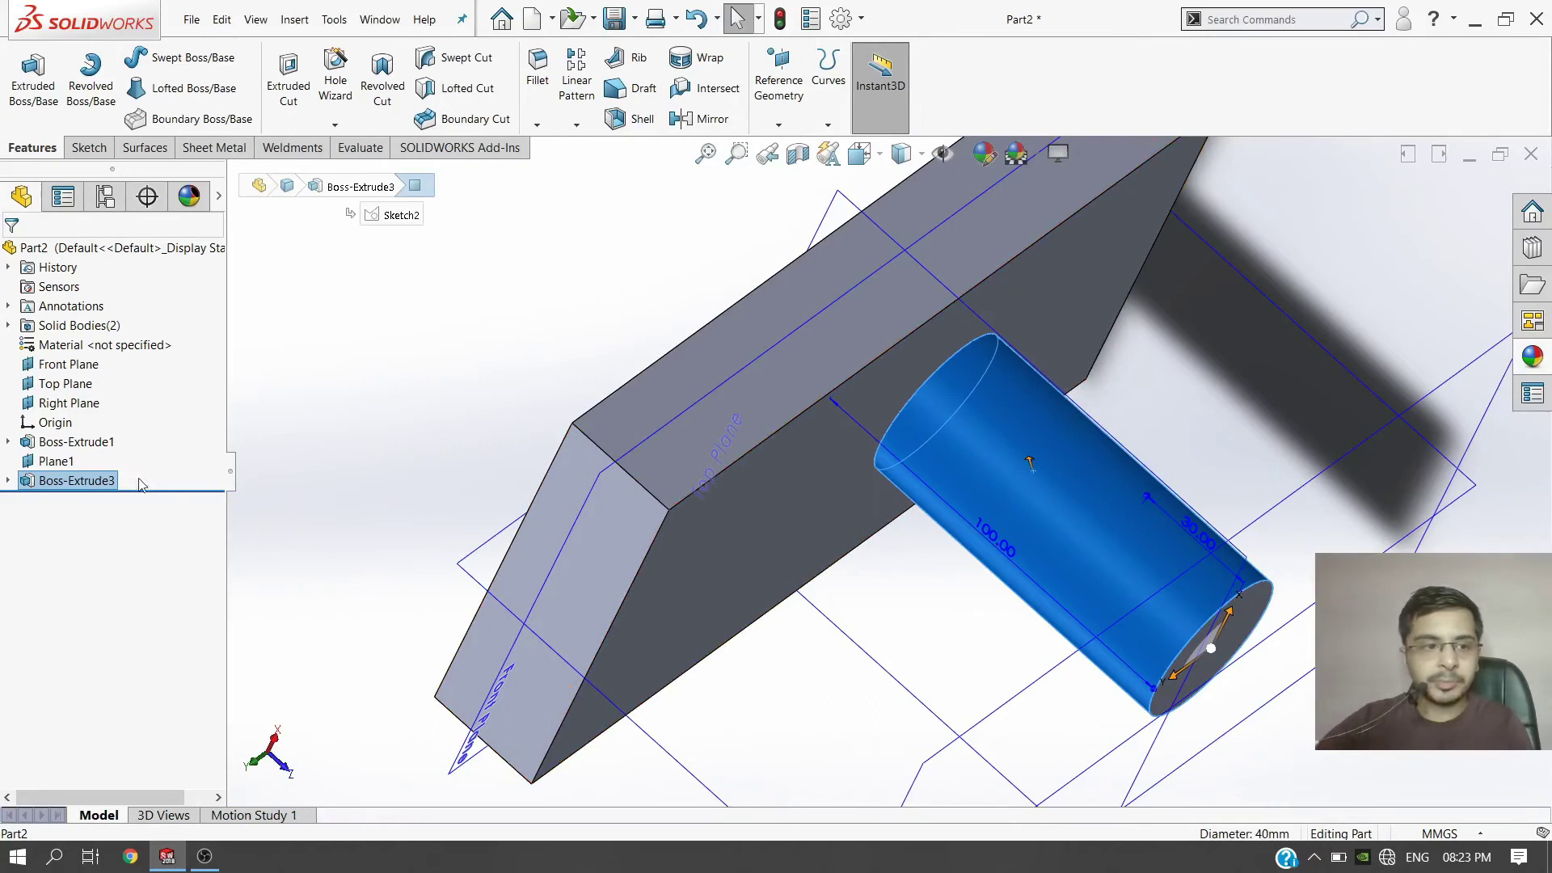
{"action": "left_click", "coordinate": [8, 326]}
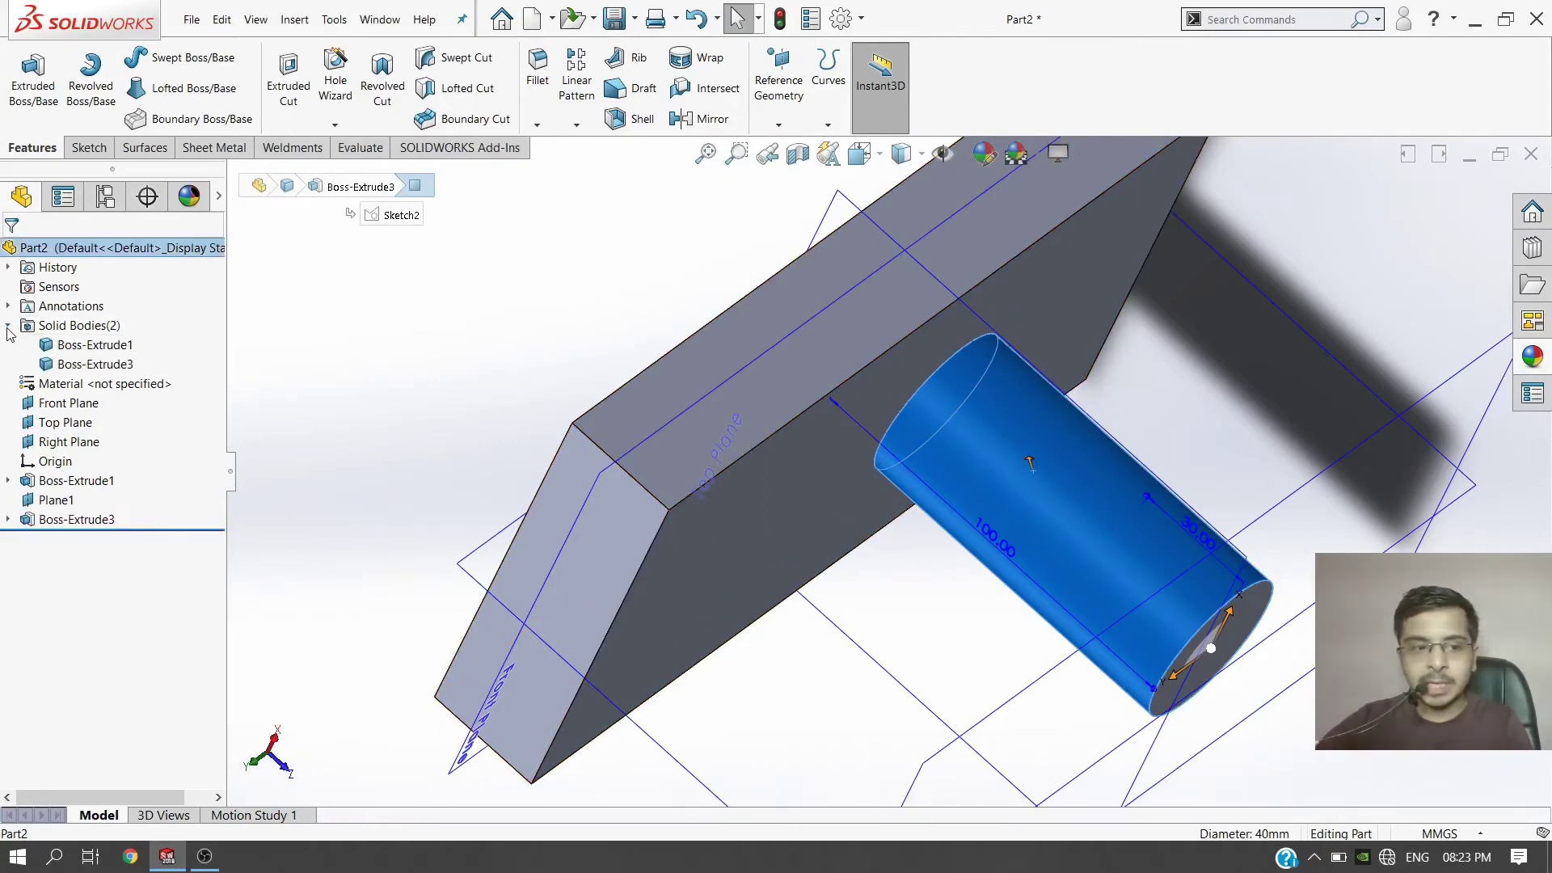
{"action": "left_click", "coordinate": [81, 346]}
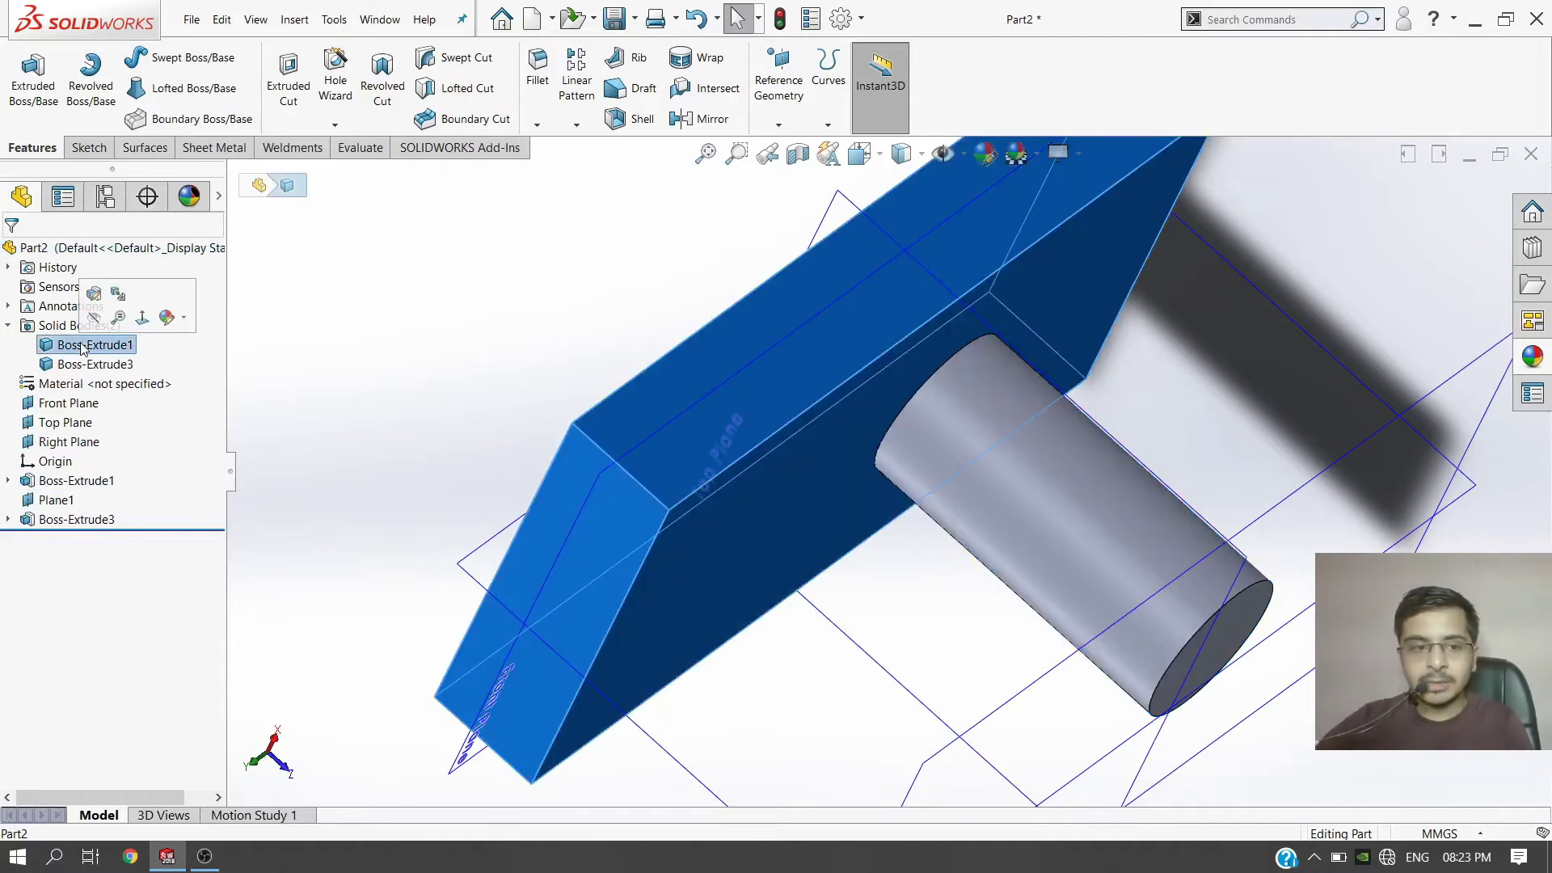
{"action": "left_click", "coordinate": [92, 365]}
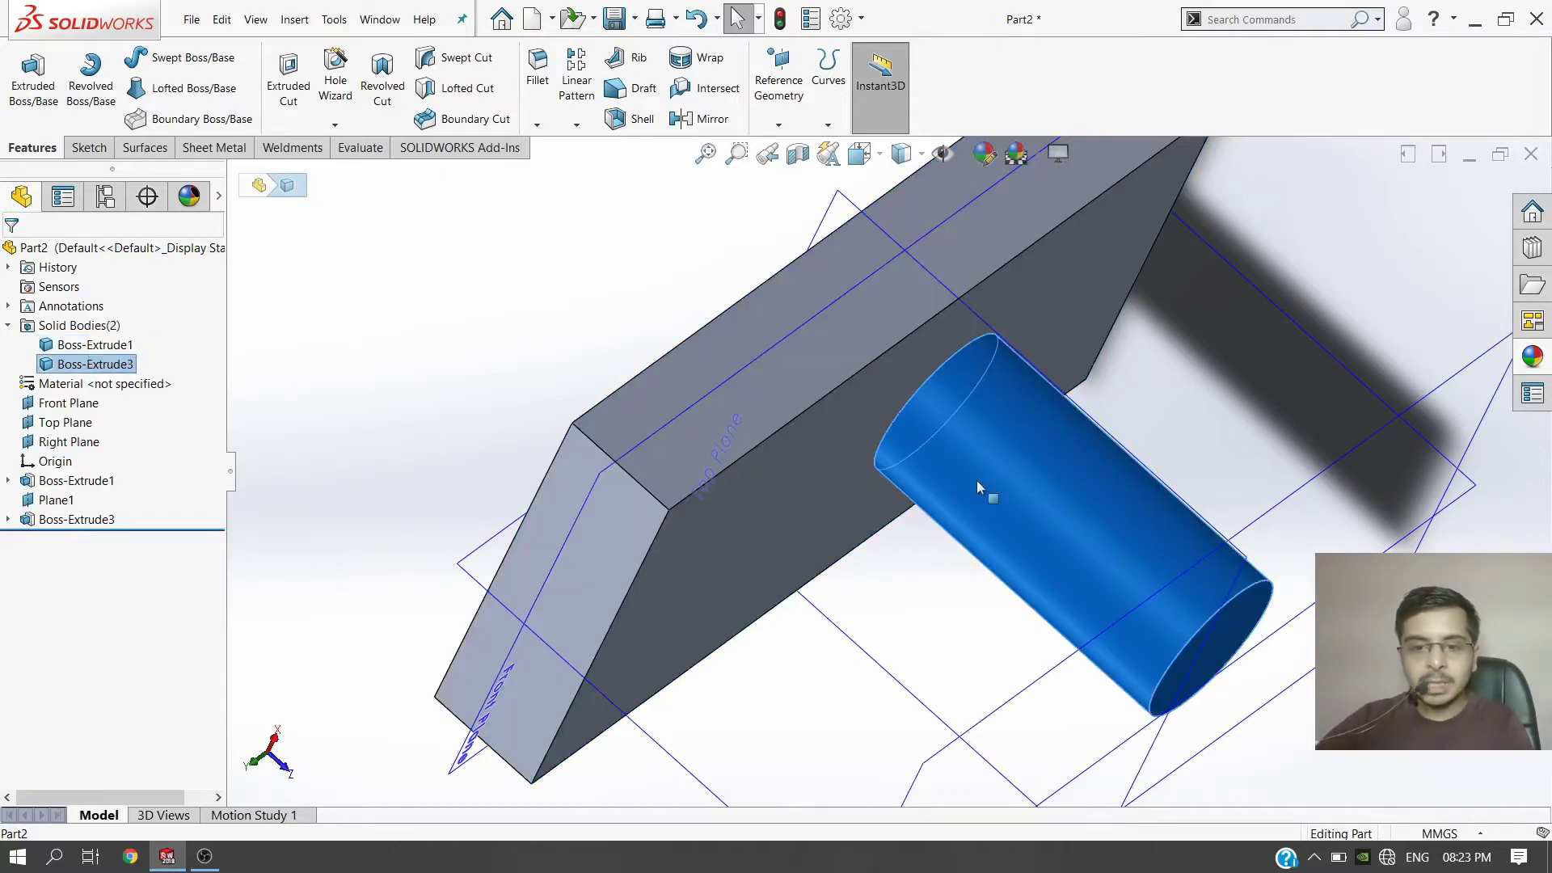
{"action": "scroll", "coordinate": [970, 453], "scroll_direction": "up", "scroll_amount": 5}
{"action": "left_click", "coordinate": [1277, 248]}
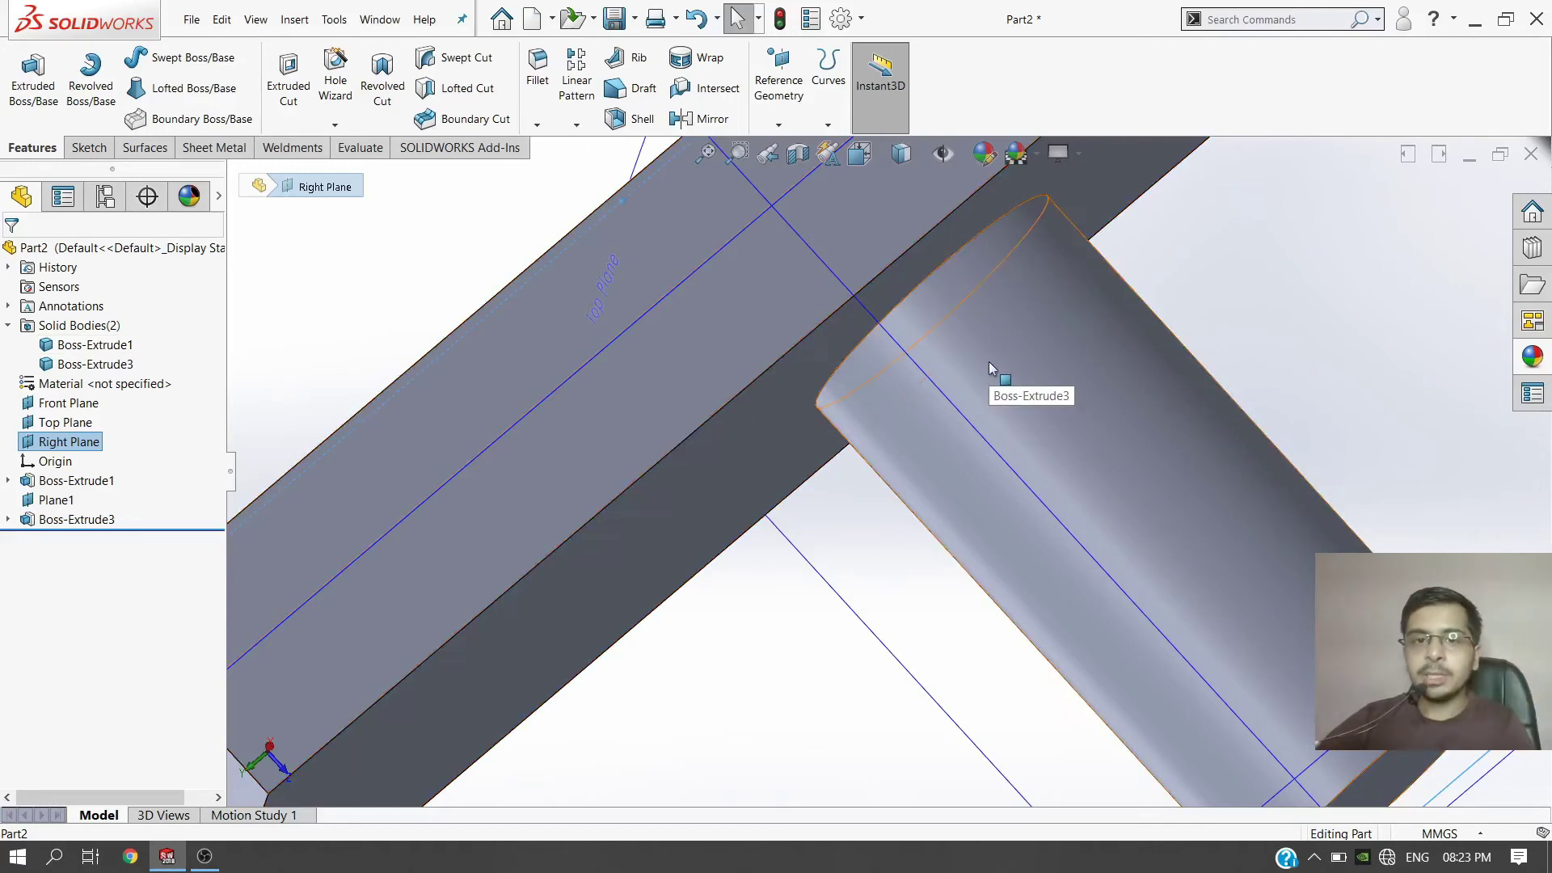
Step: Collapse the Solid Bodies folder and look over the block and cylinder
{"action": "middle_click_drag", "start_coordinate": [989, 362], "coordinate": [886, 137]}
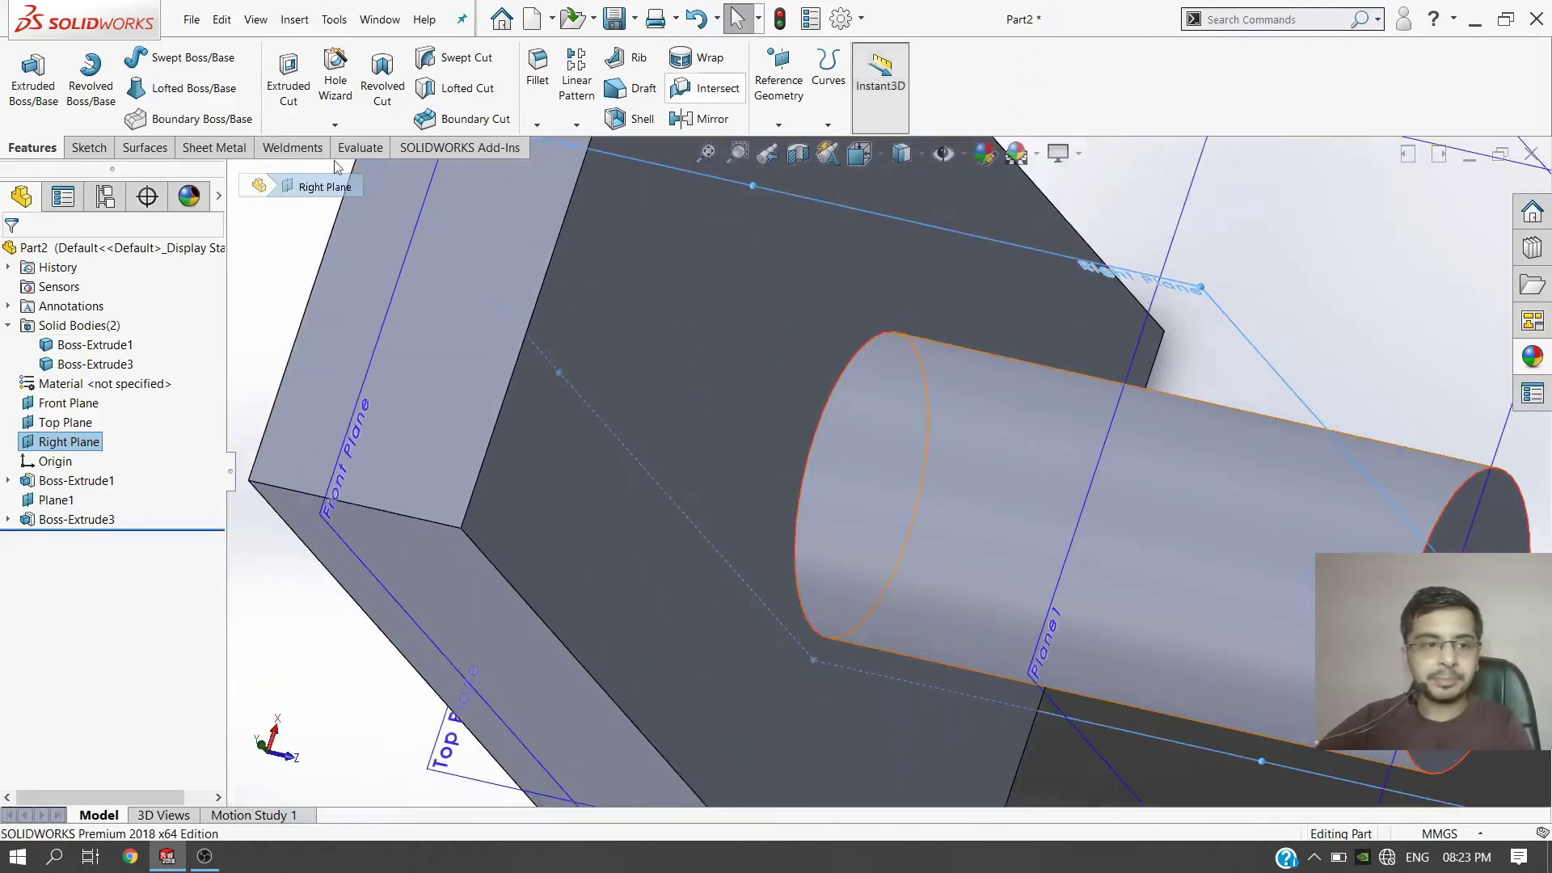
{"action": "left_click", "coordinate": [8, 325]}
{"action": "scroll", "coordinate": [678, 491], "scroll_direction": "up", "scroll_amount": 3}
{"action": "middle_click_drag", "start_coordinate": [678, 491], "coordinate": [759, 463]}
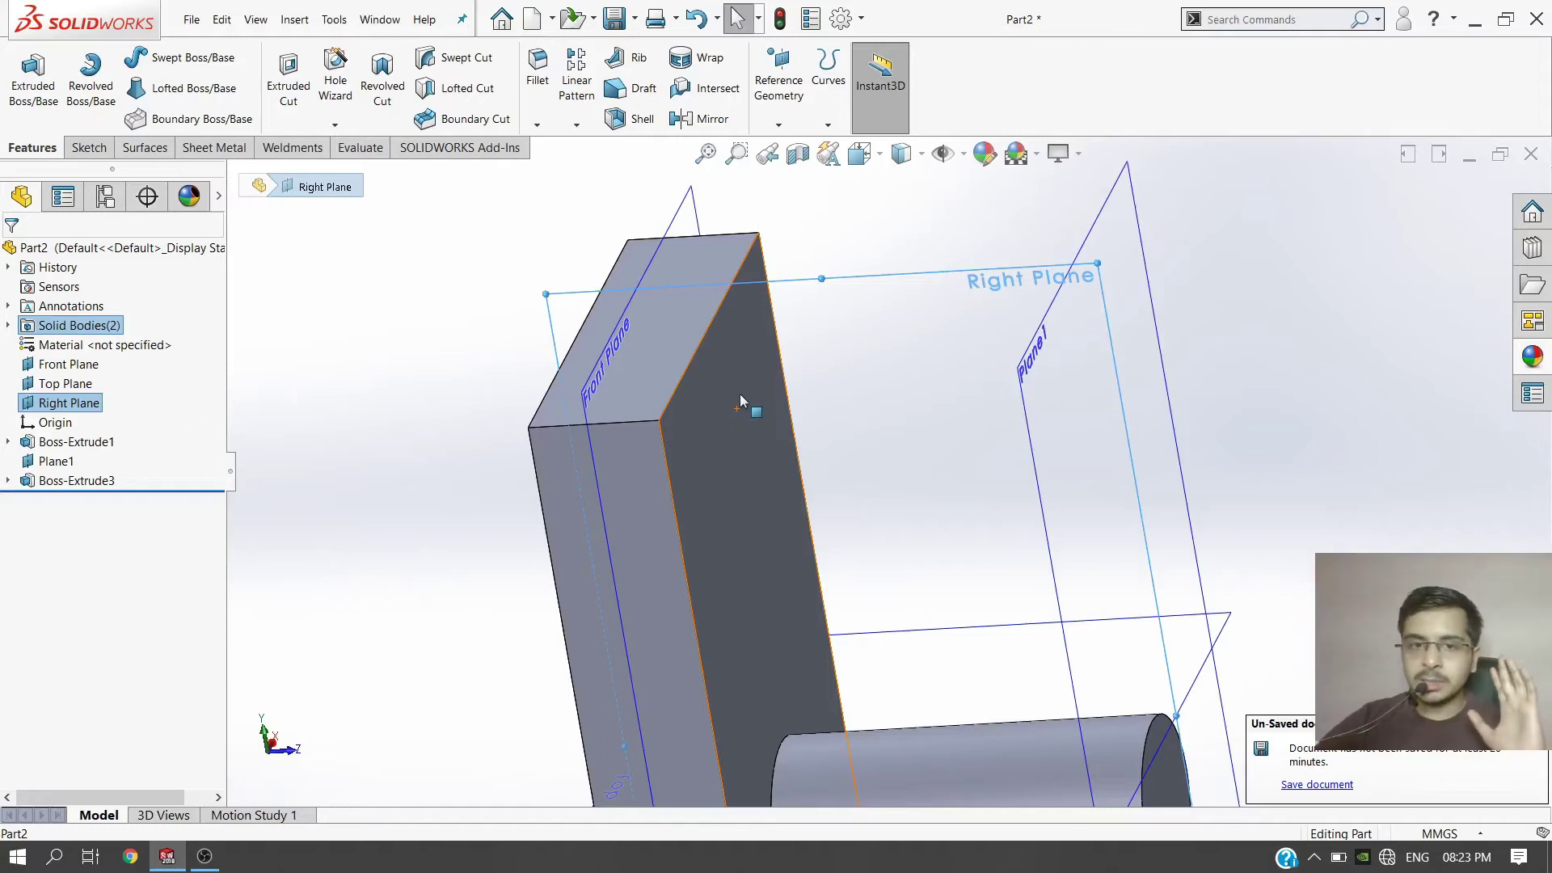
Step: On the Right Plane, sketch a four-point S-shaped spline between the block and Plane1, extending past the block's top and bottom edges
{"action": "left_click", "coordinate": [144, 149]}
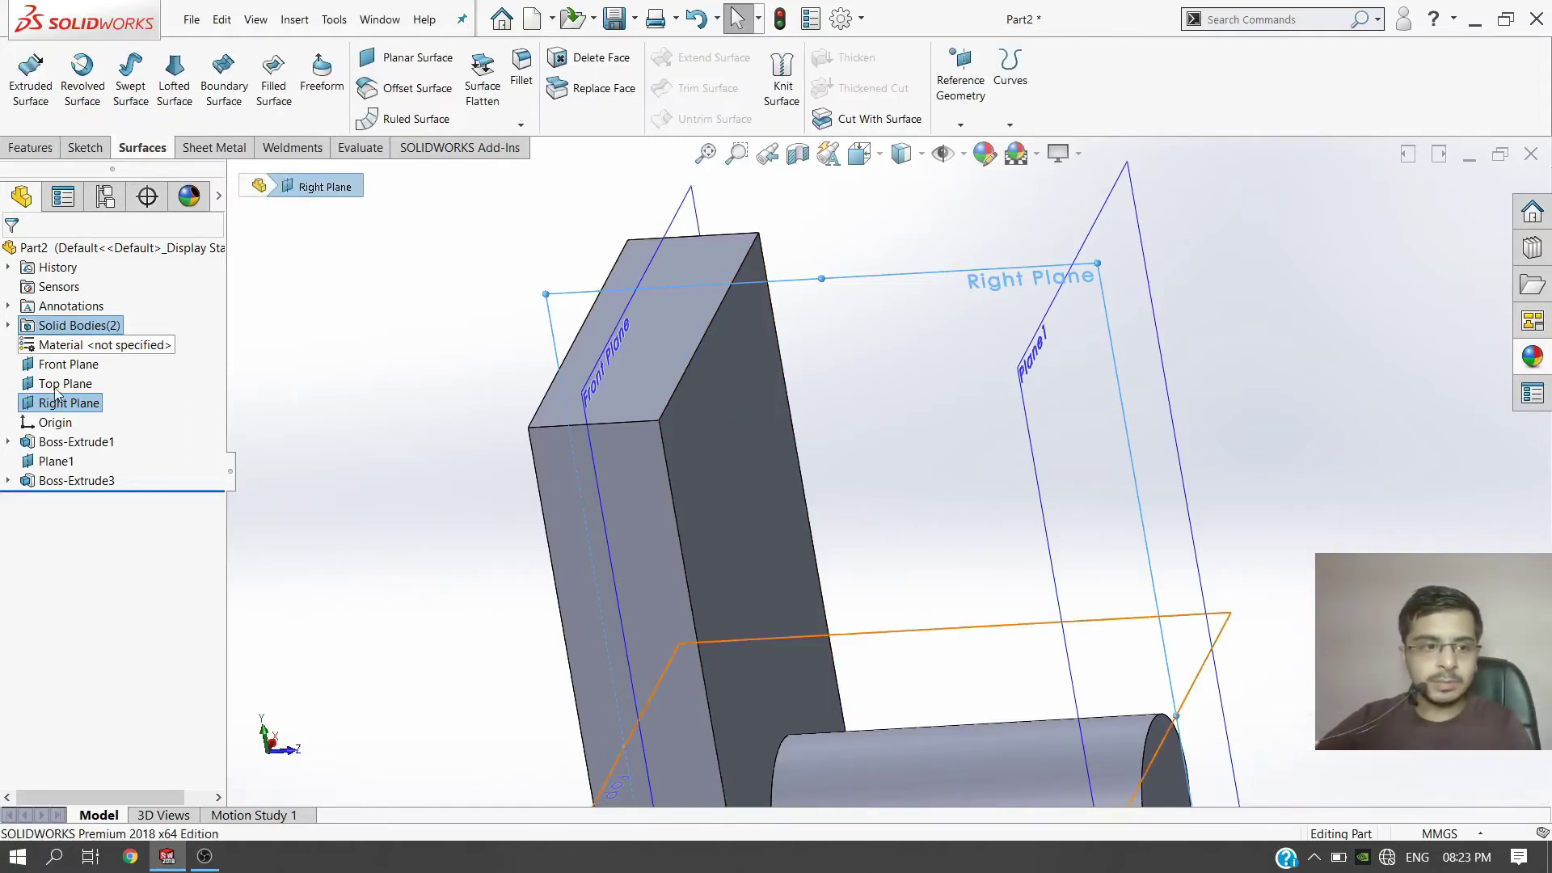
{"action": "left_click", "coordinate": [1009, 309]}
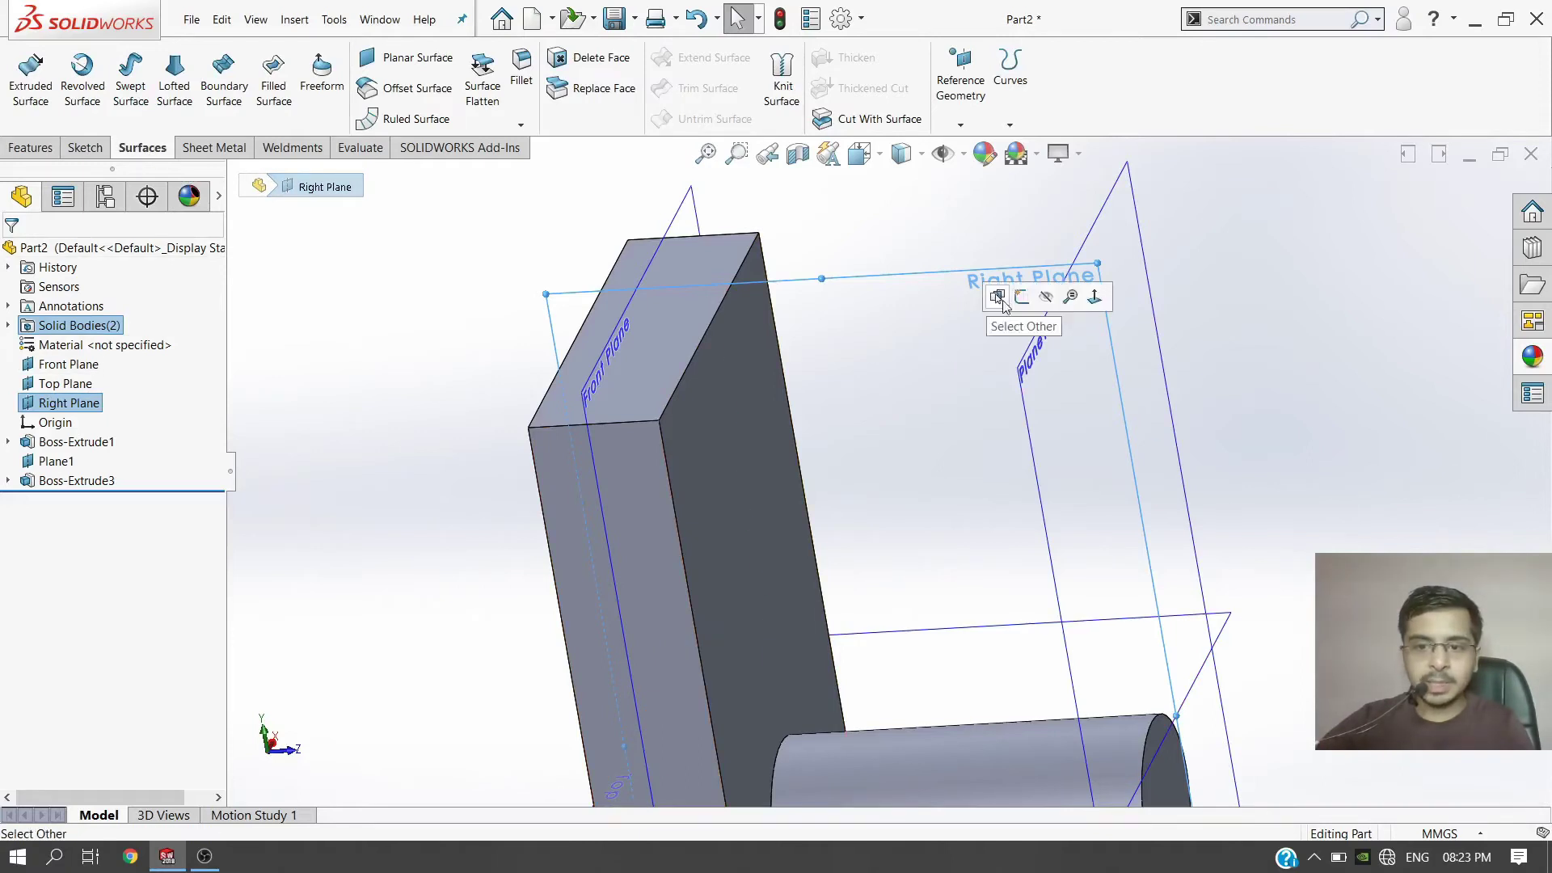
{"action": "left_click", "coordinate": [1000, 295]}
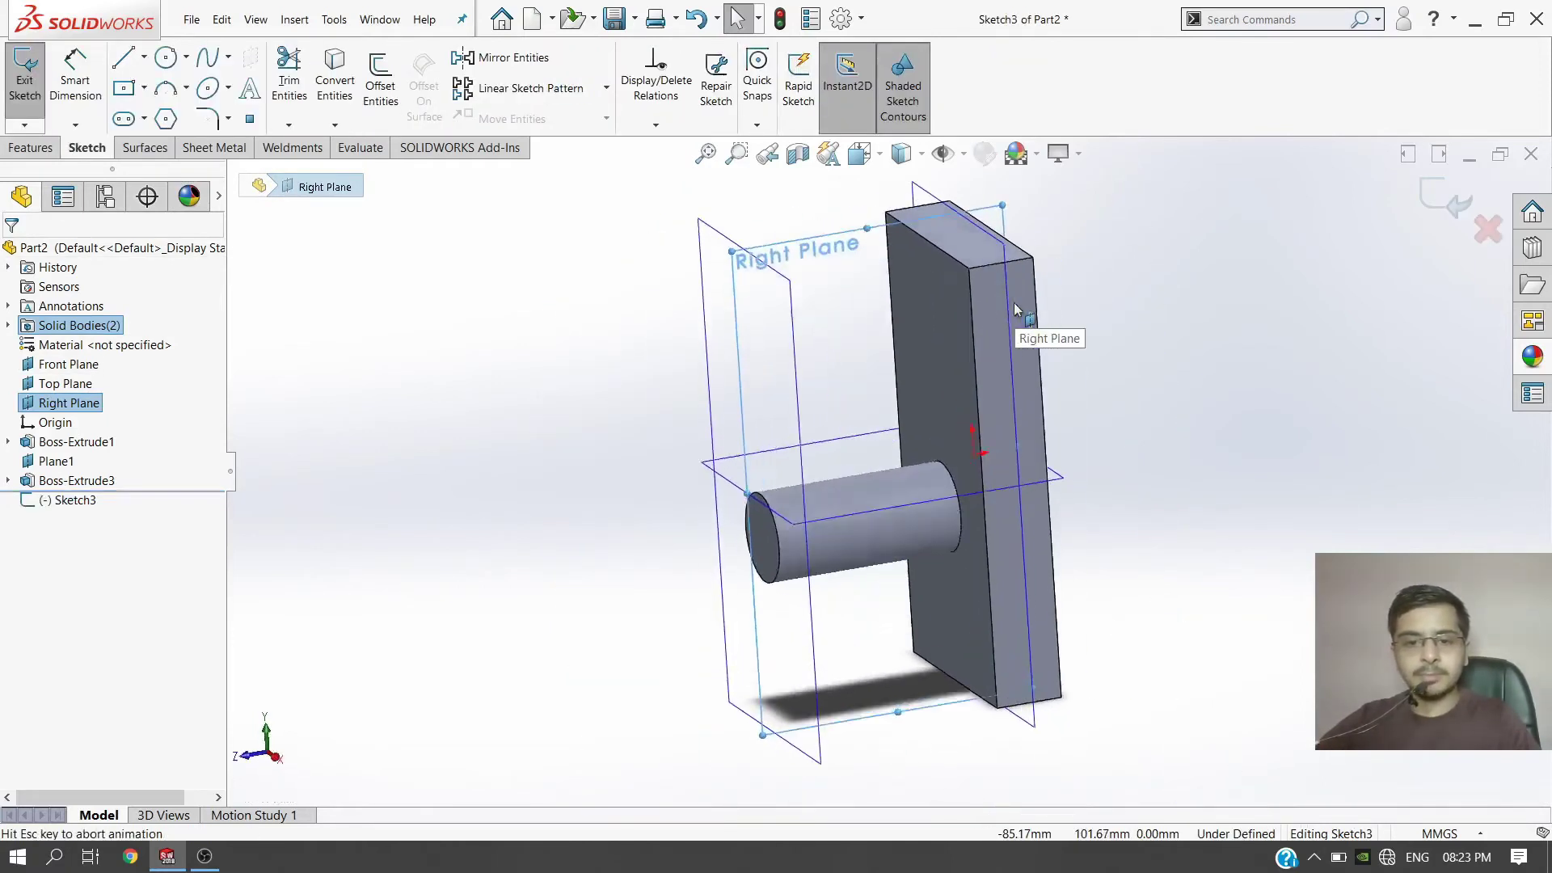
{"action": "left_click", "coordinate": [207, 57]}
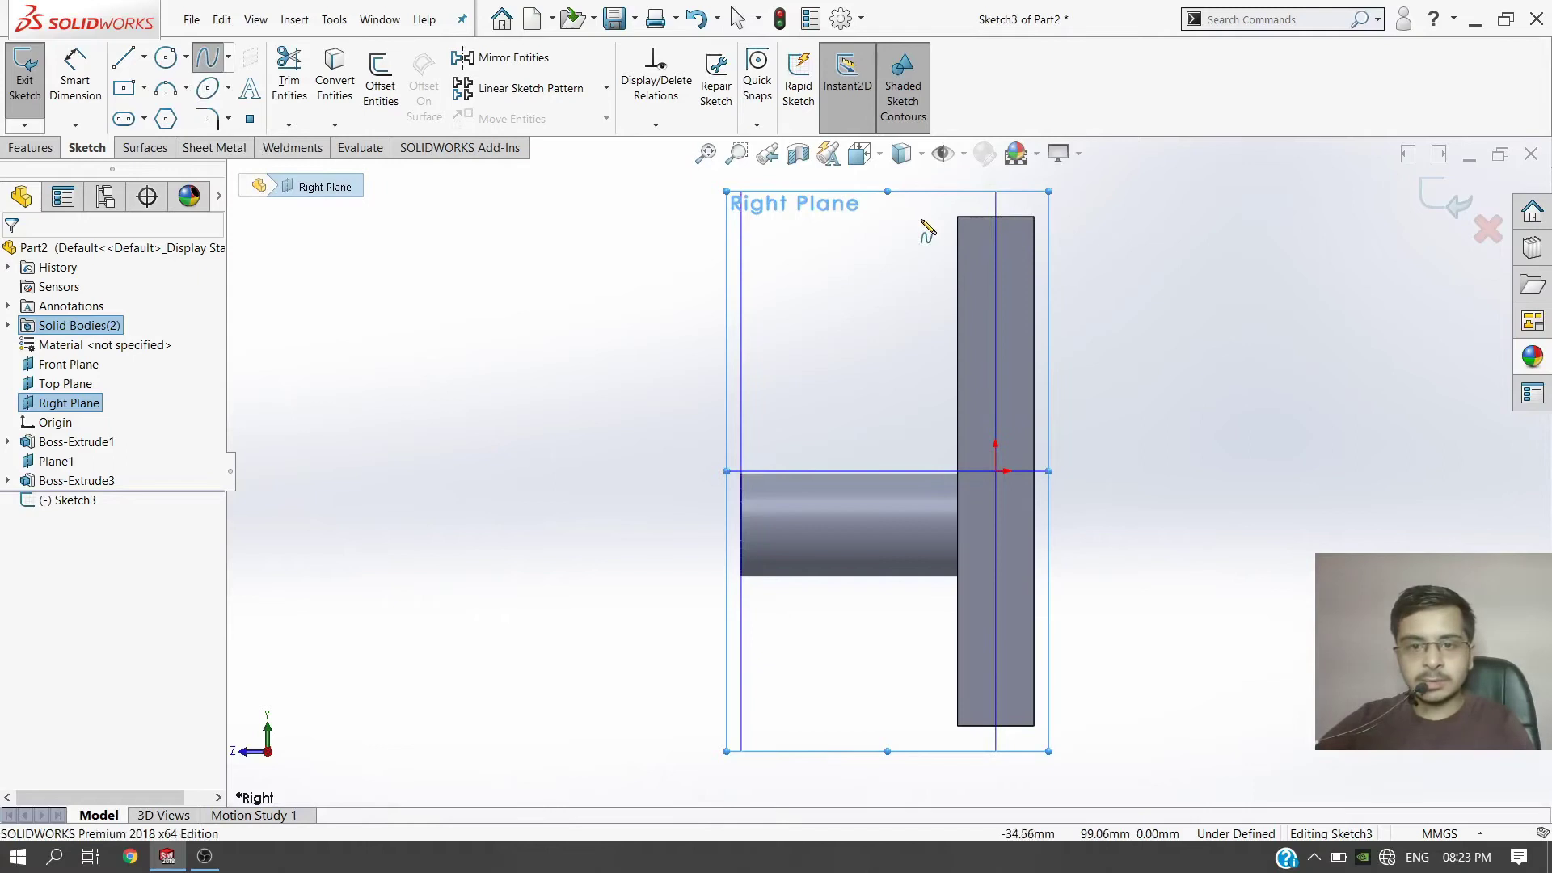
{"action": "left_click", "coordinate": [949, 199]}
{"action": "left_click", "coordinate": [876, 358]}
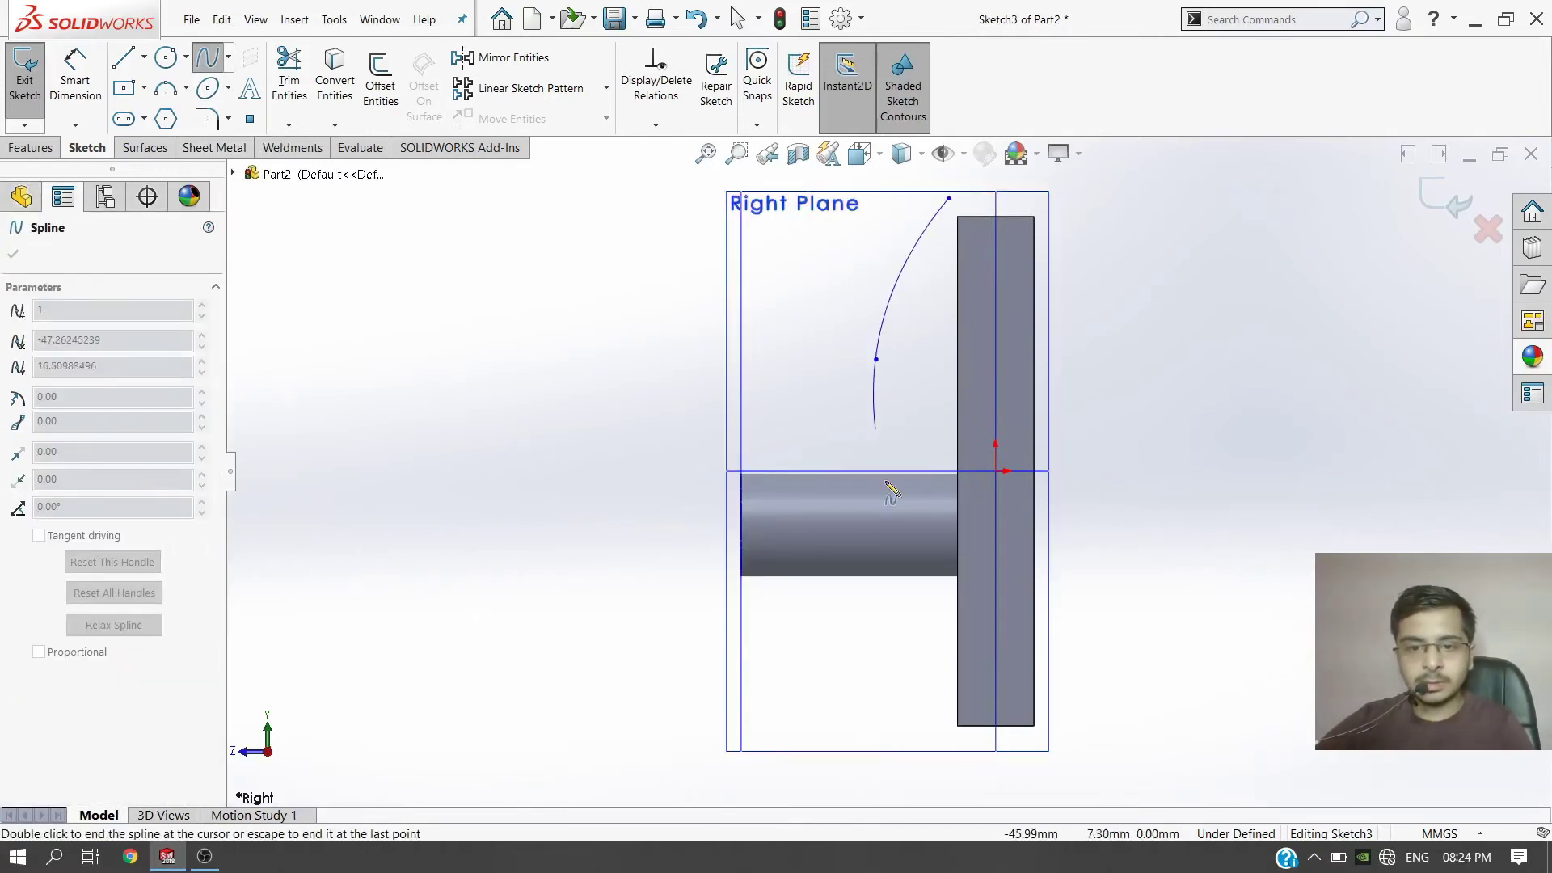
{"action": "left_click", "coordinate": [925, 628]}
{"action": "double_click", "coordinate": [869, 751]}
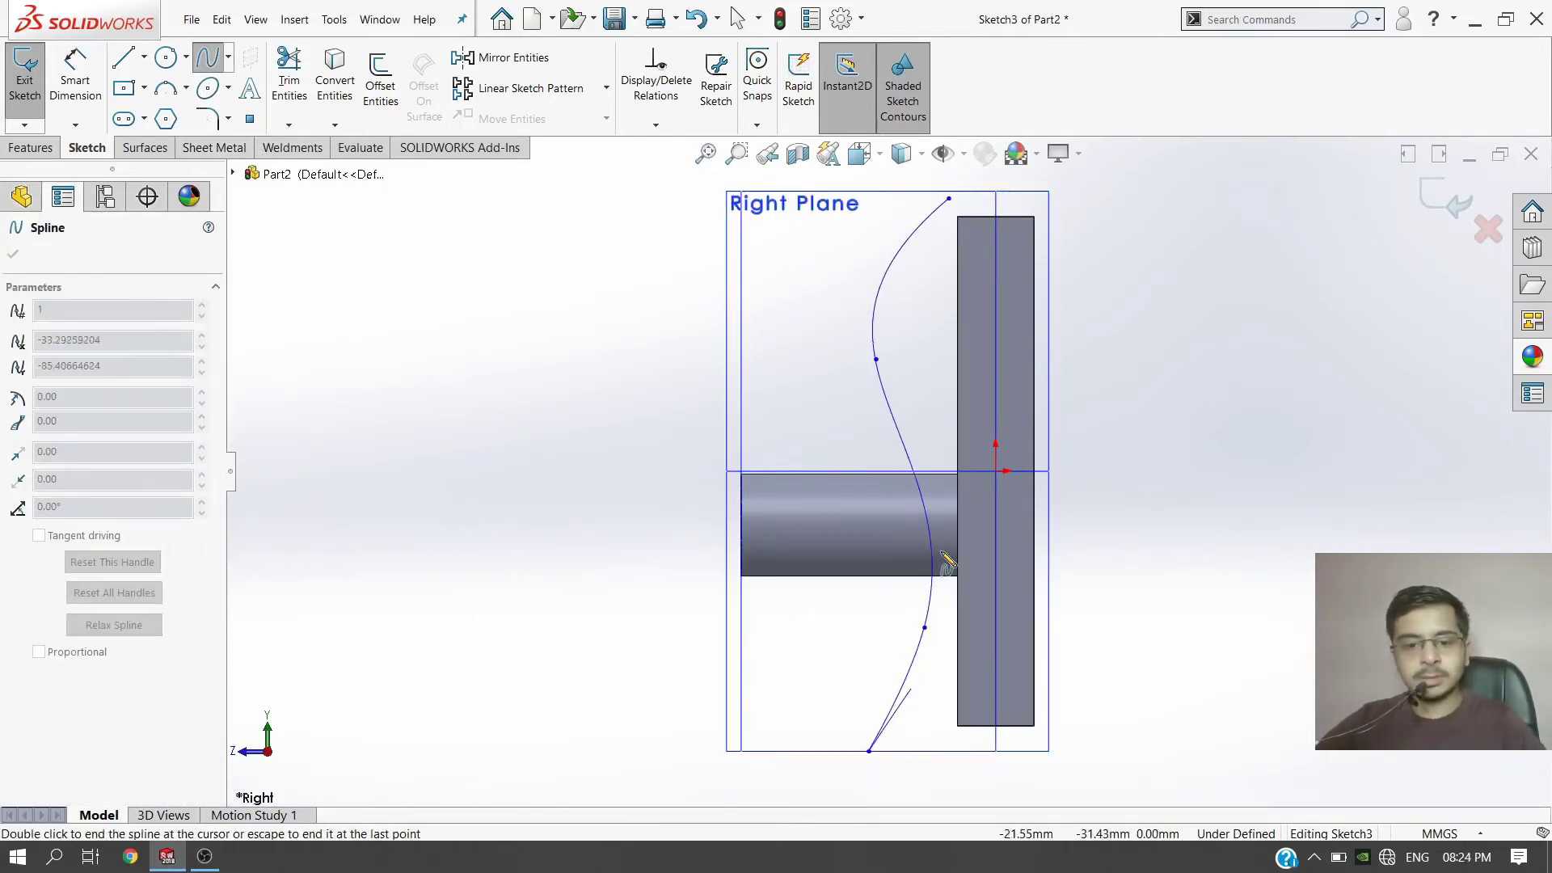
{"action": "key", "text": "Escape"}
{"action": "key", "text": "Escape"}
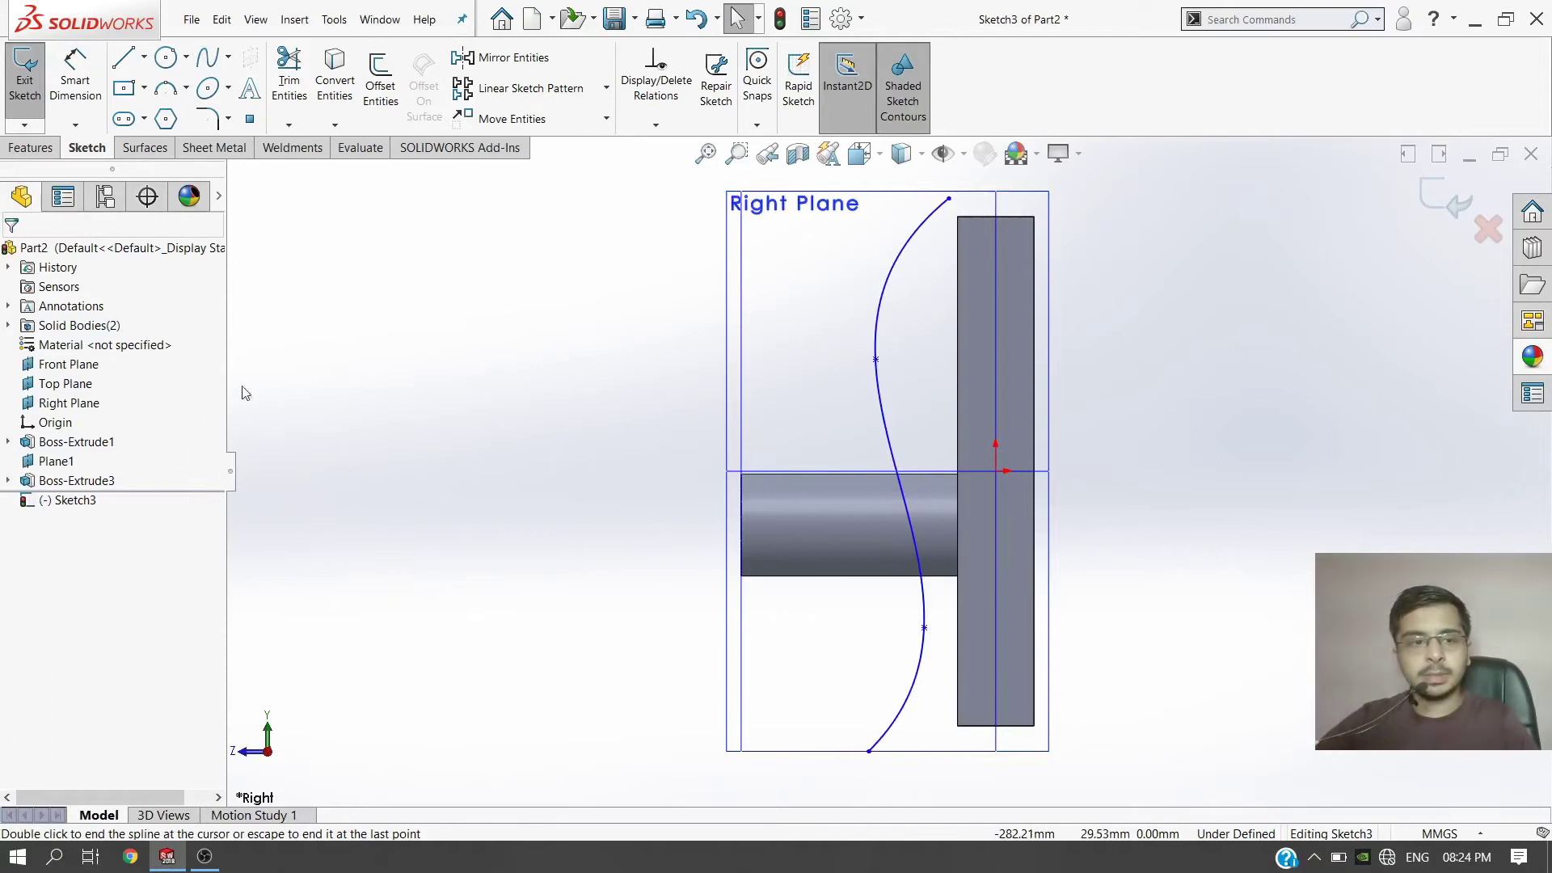
Step: Create an Extruded Surface from the spline with the Mid Plane end condition and a depth of 60 mm
{"action": "left_click", "coordinate": [138, 147]}
{"action": "left_click", "coordinate": [30, 81]}
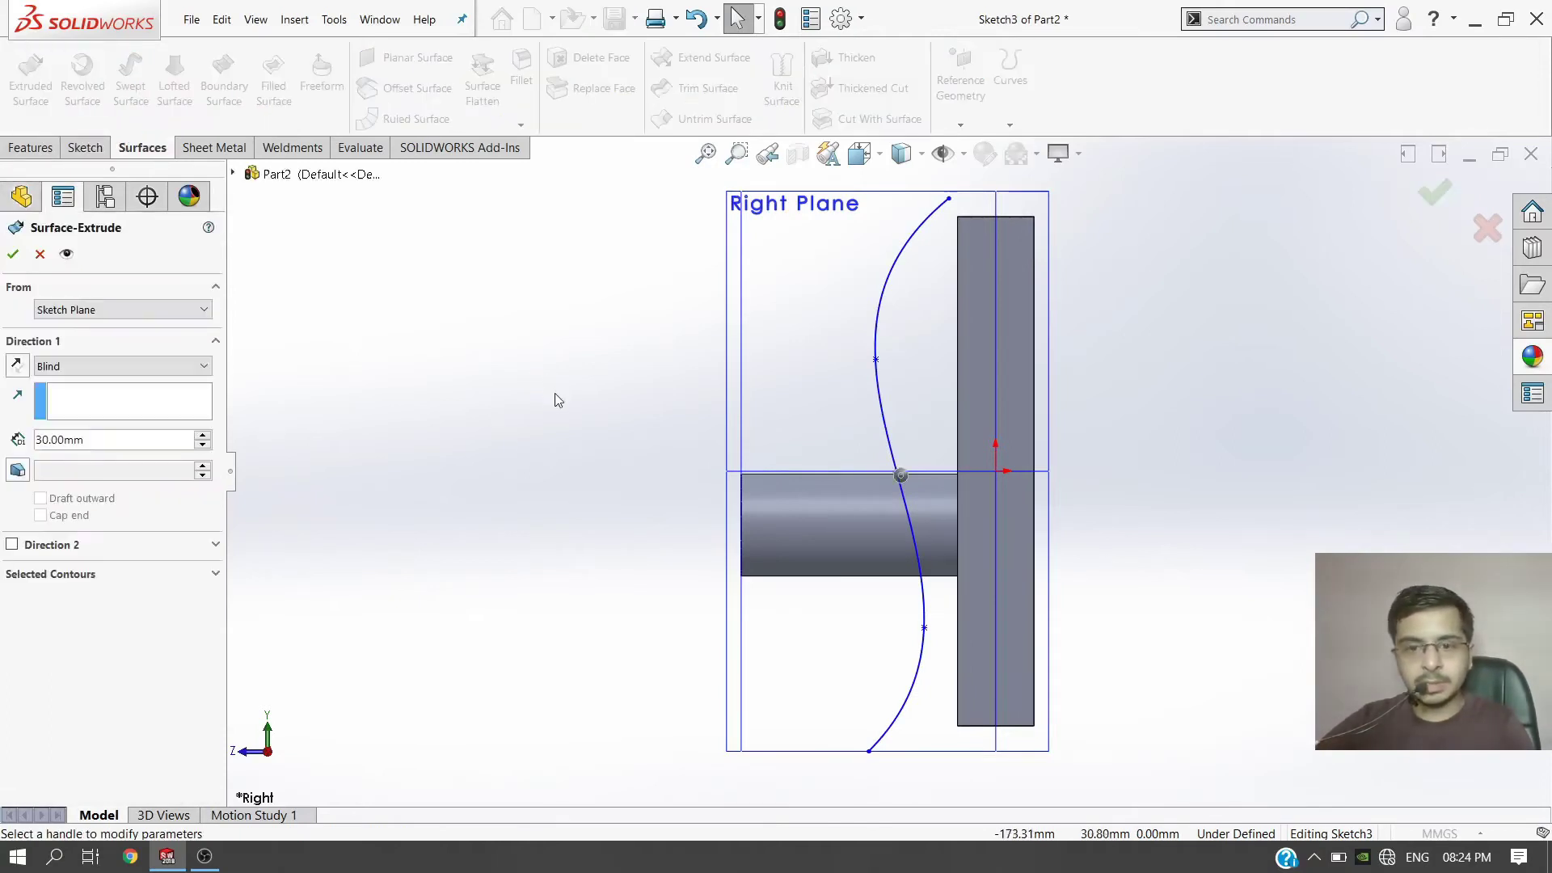
{"action": "left_click", "coordinate": [81, 368]}
{"action": "left_click", "coordinate": [81, 480]}
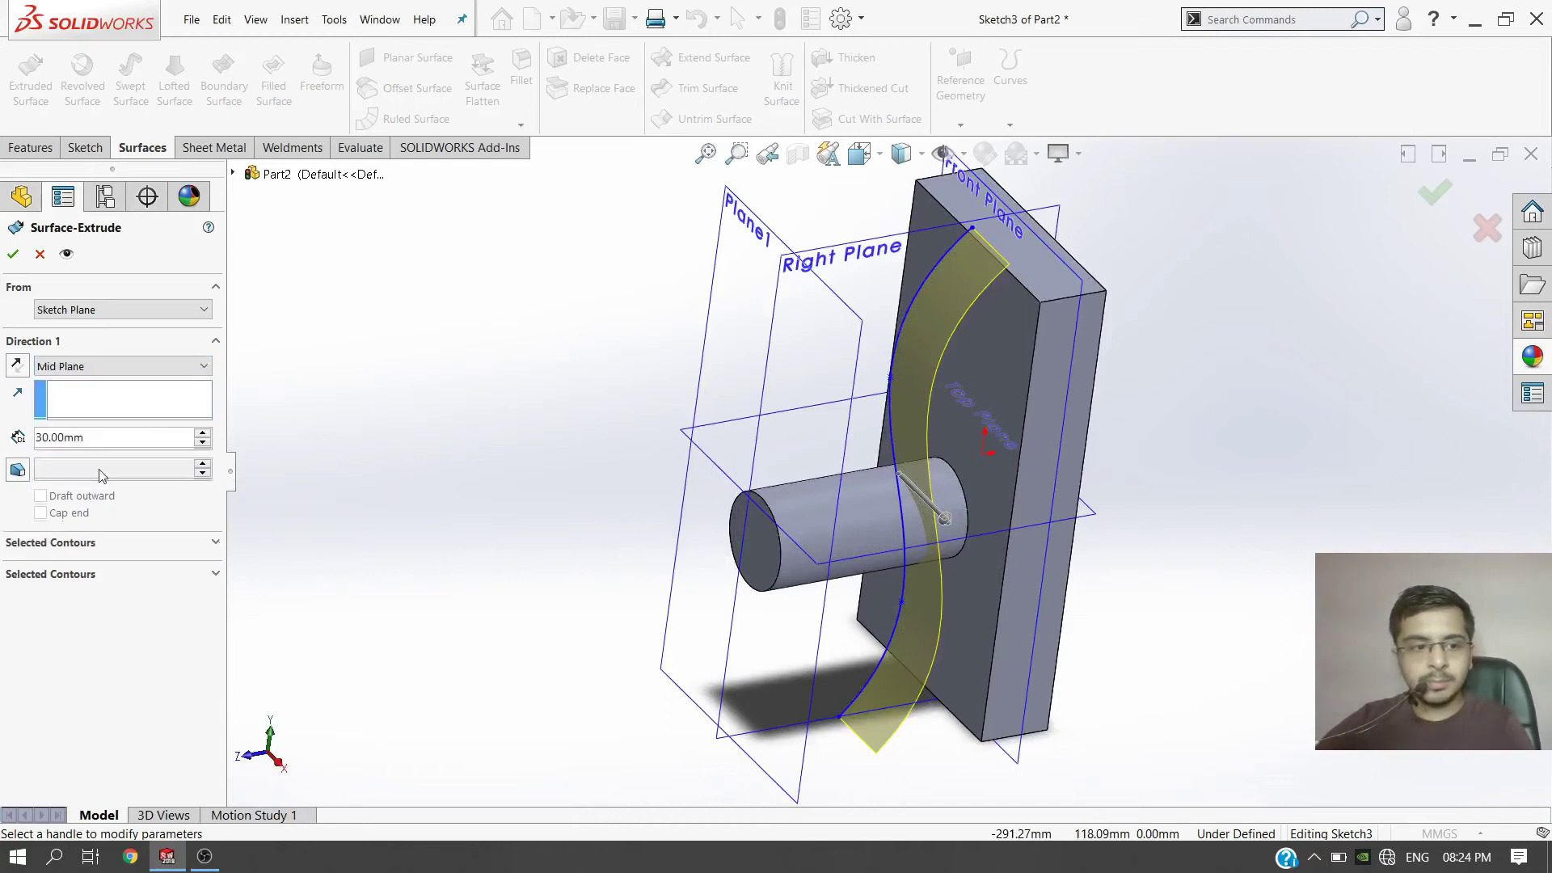
{"action": "triple_click", "coordinate": [205, 434]}
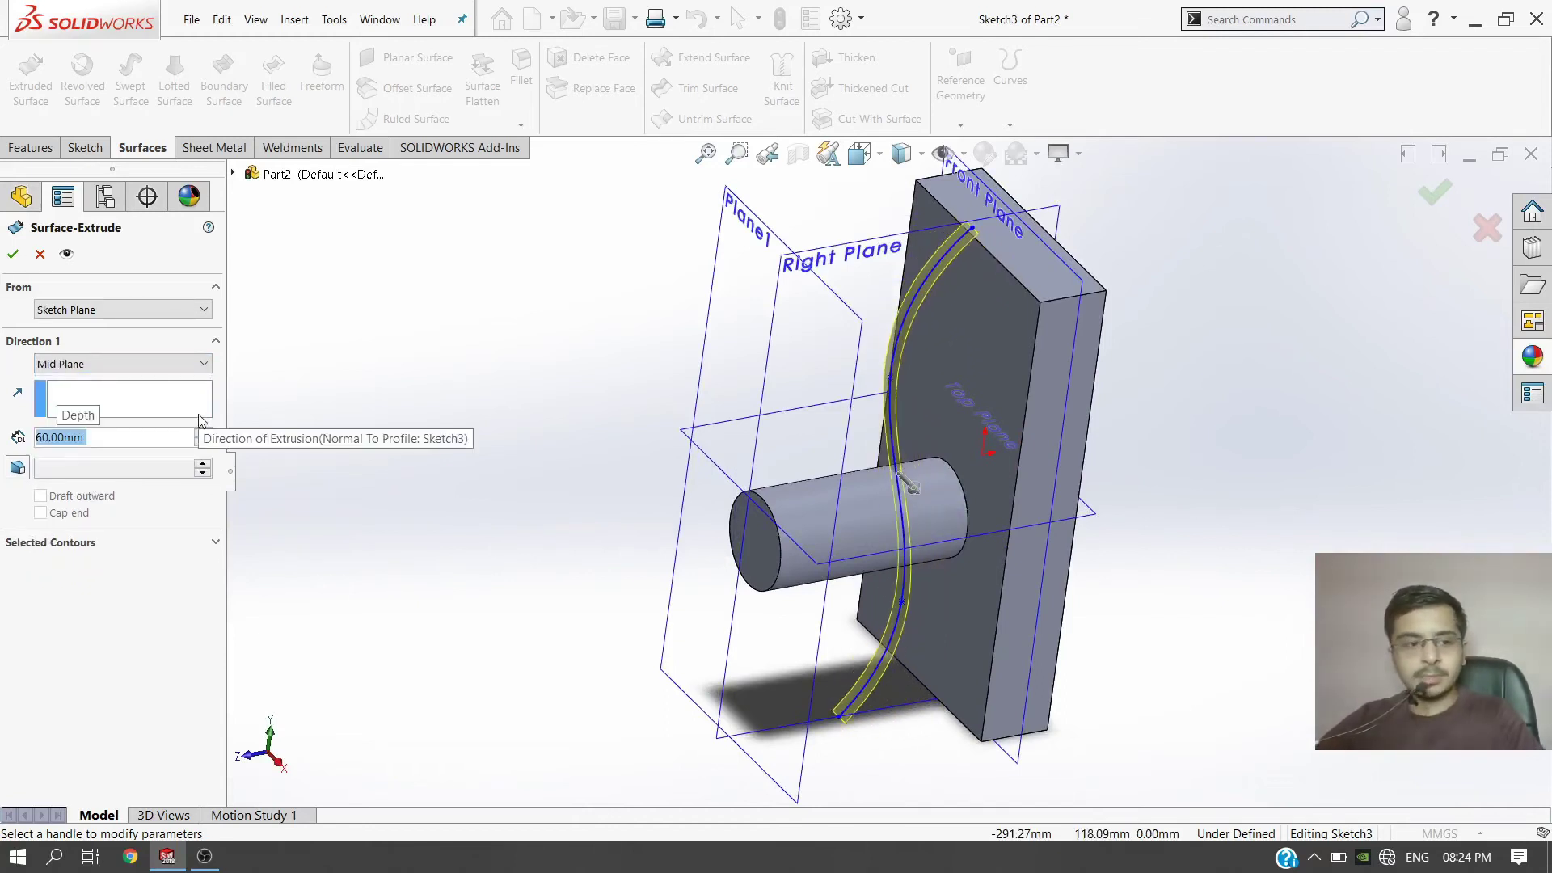
{"action": "left_click", "coordinate": [13, 254]}
{"action": "middle_click_drag", "start_coordinate": [477, 383], "coordinate": [990, 507]}
{"action": "left_click", "coordinate": [961, 356]}
{"action": "left_click", "coordinate": [506, 333]}
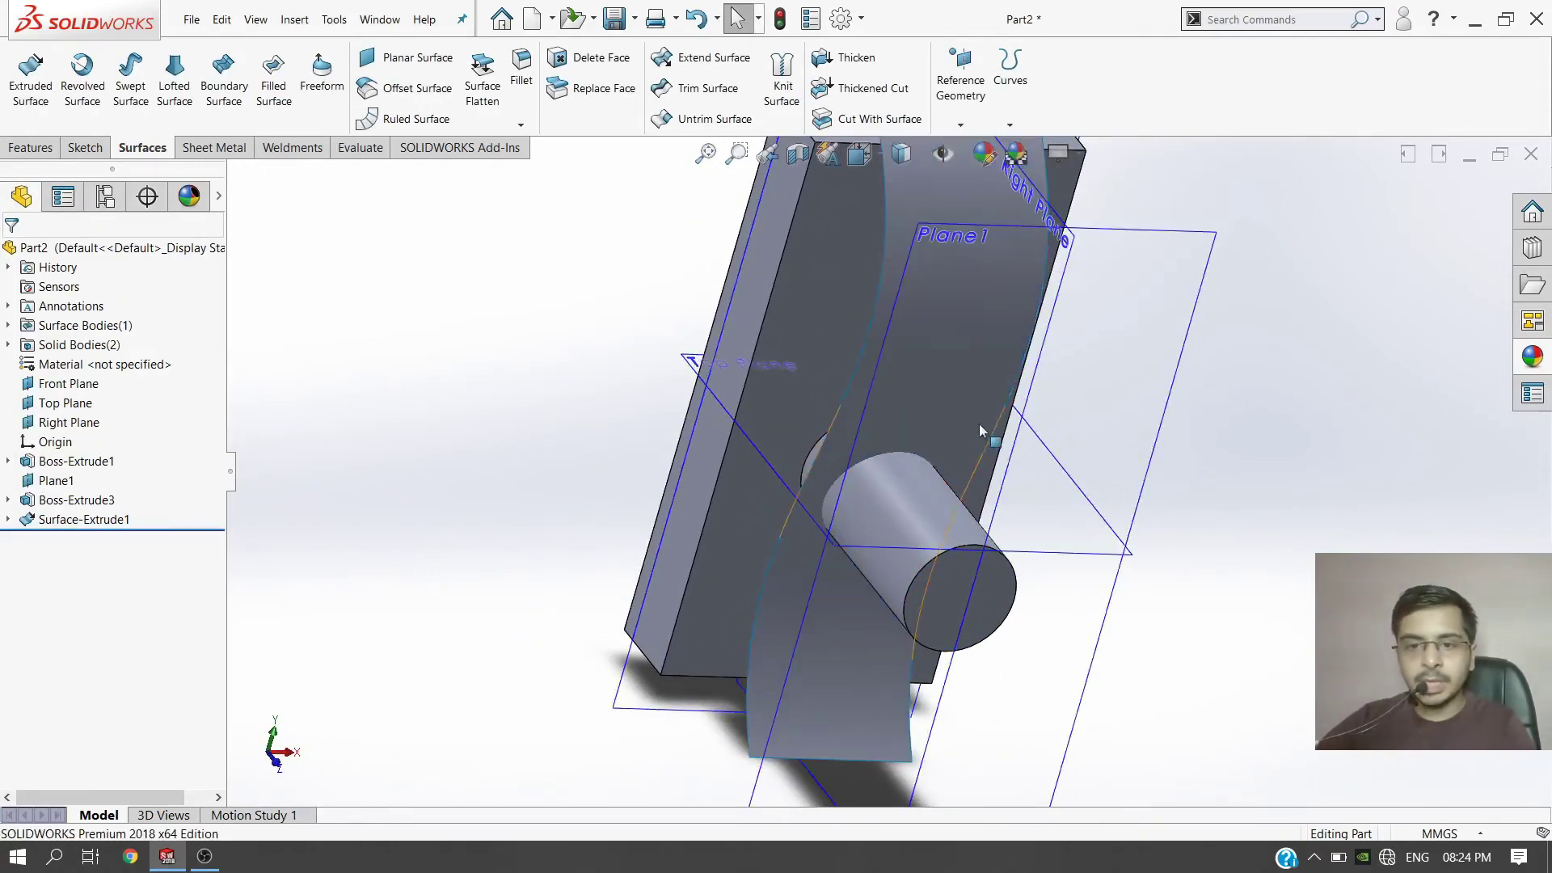
Step: On Plane1, sketch a circle of about 16.6 mm radius centred about 53 mm directly above the origin, and exit the sketch
{"action": "left_click", "coordinate": [1160, 337]}
{"action": "left_click", "coordinate": [1229, 299]}
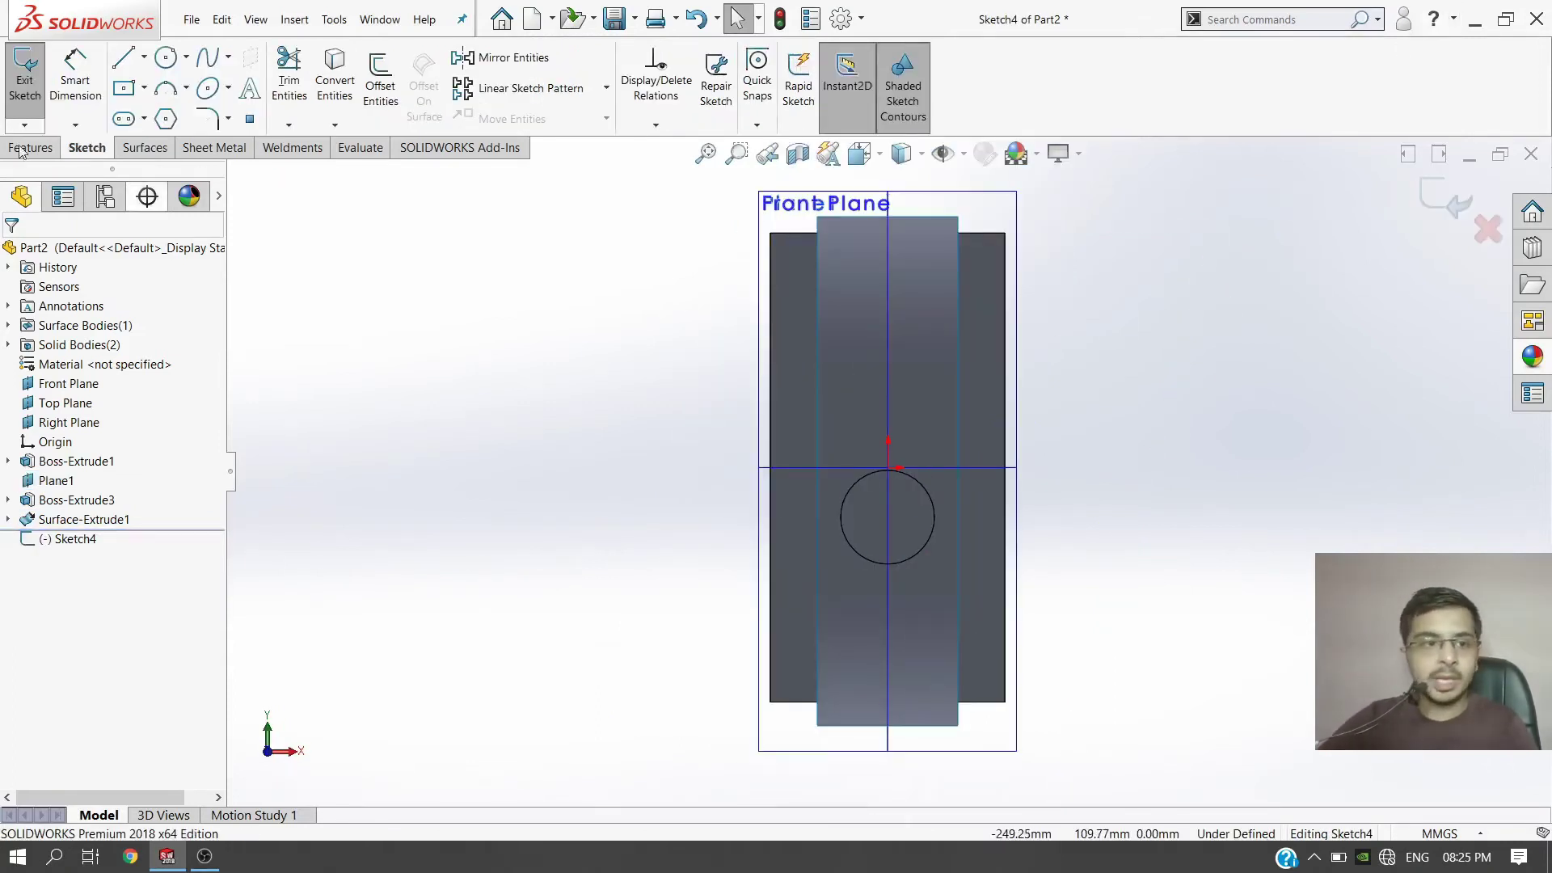
{"action": "left_click", "coordinate": [166, 57]}
{"action": "mouse_move", "coordinate": [887, 342]}
{"action": "left_mouse_down"}
{"action": "mouse_move", "coordinate": [904, 361]}
{"action": "mouse_move", "coordinate": [927, 354]}
{"action": "left_mouse_up"}
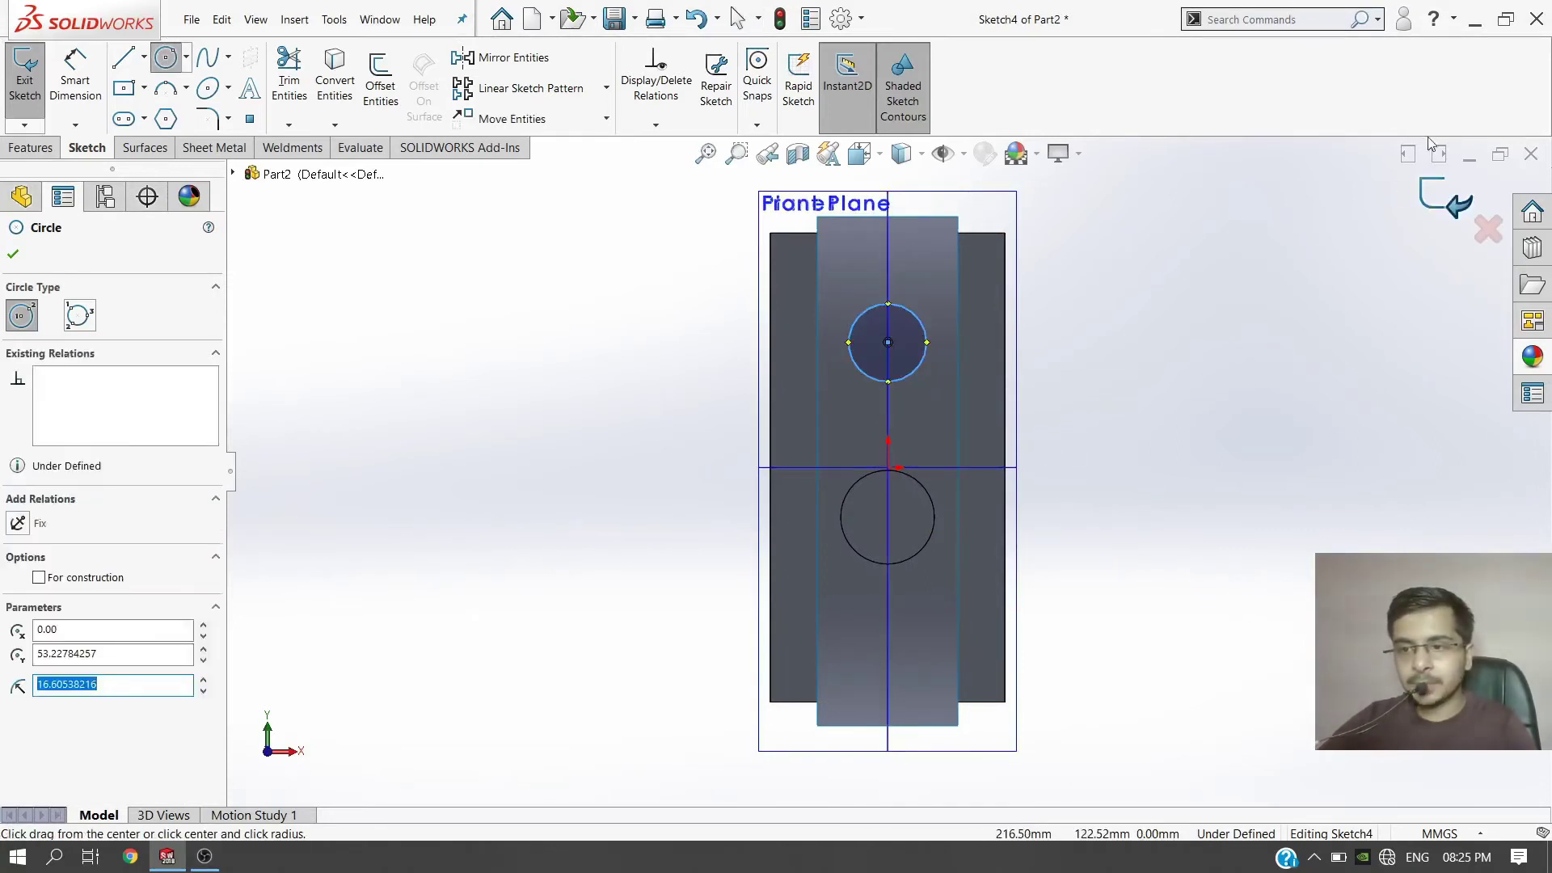
{"action": "left_click", "coordinate": [1449, 200]}
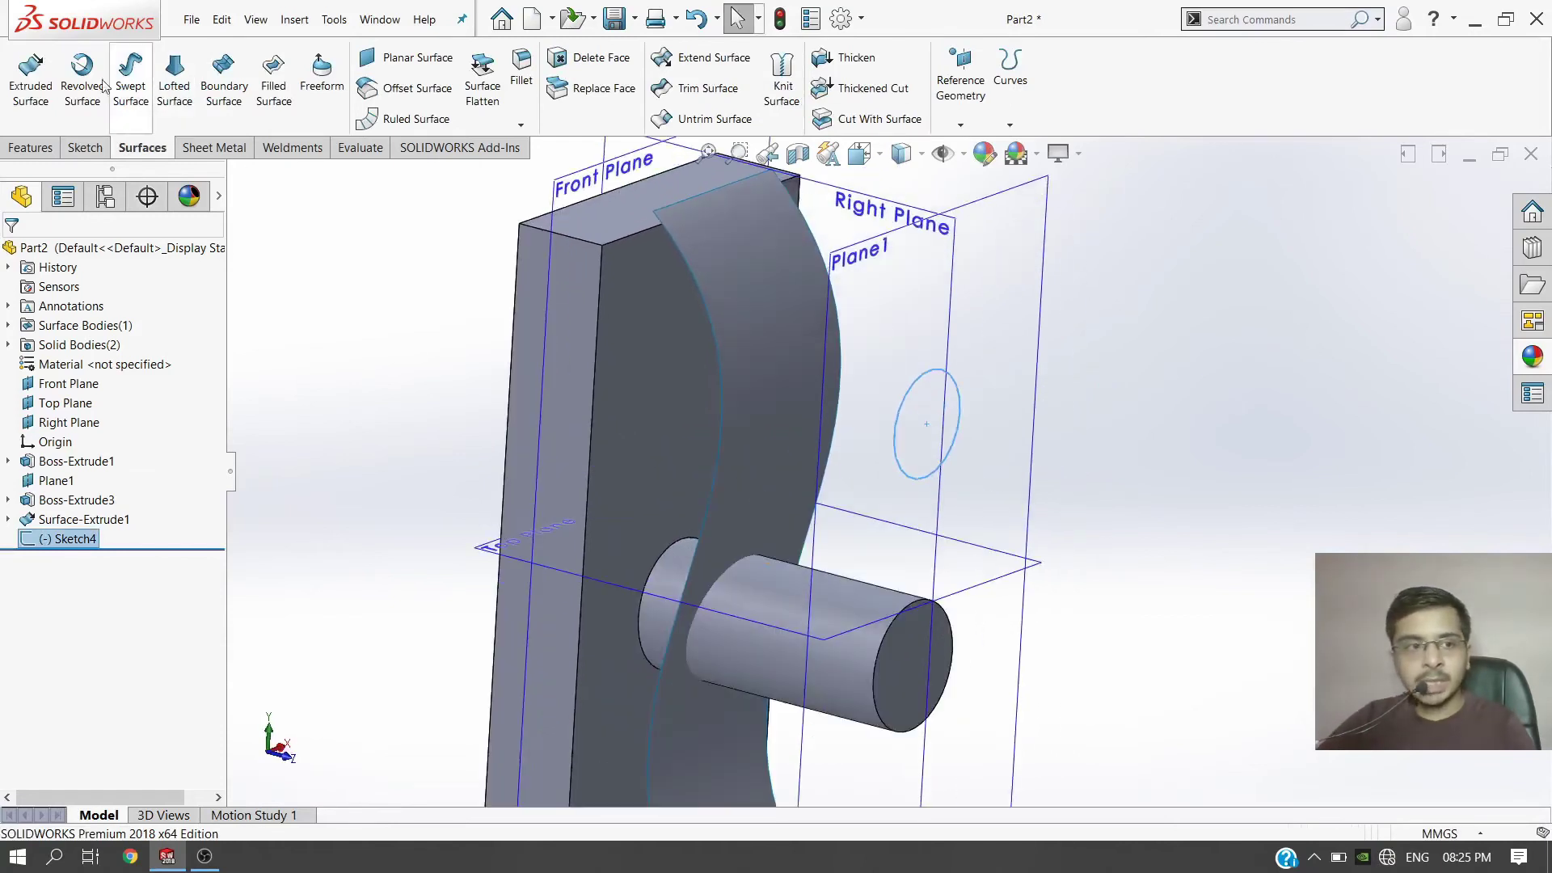
Step: Start a boss extrusion of the new circle toward the block with the Up To Surface end condition, selecting the curved surface
{"action": "left_click", "coordinate": [31, 148]}
{"action": "left_click", "coordinate": [32, 81]}
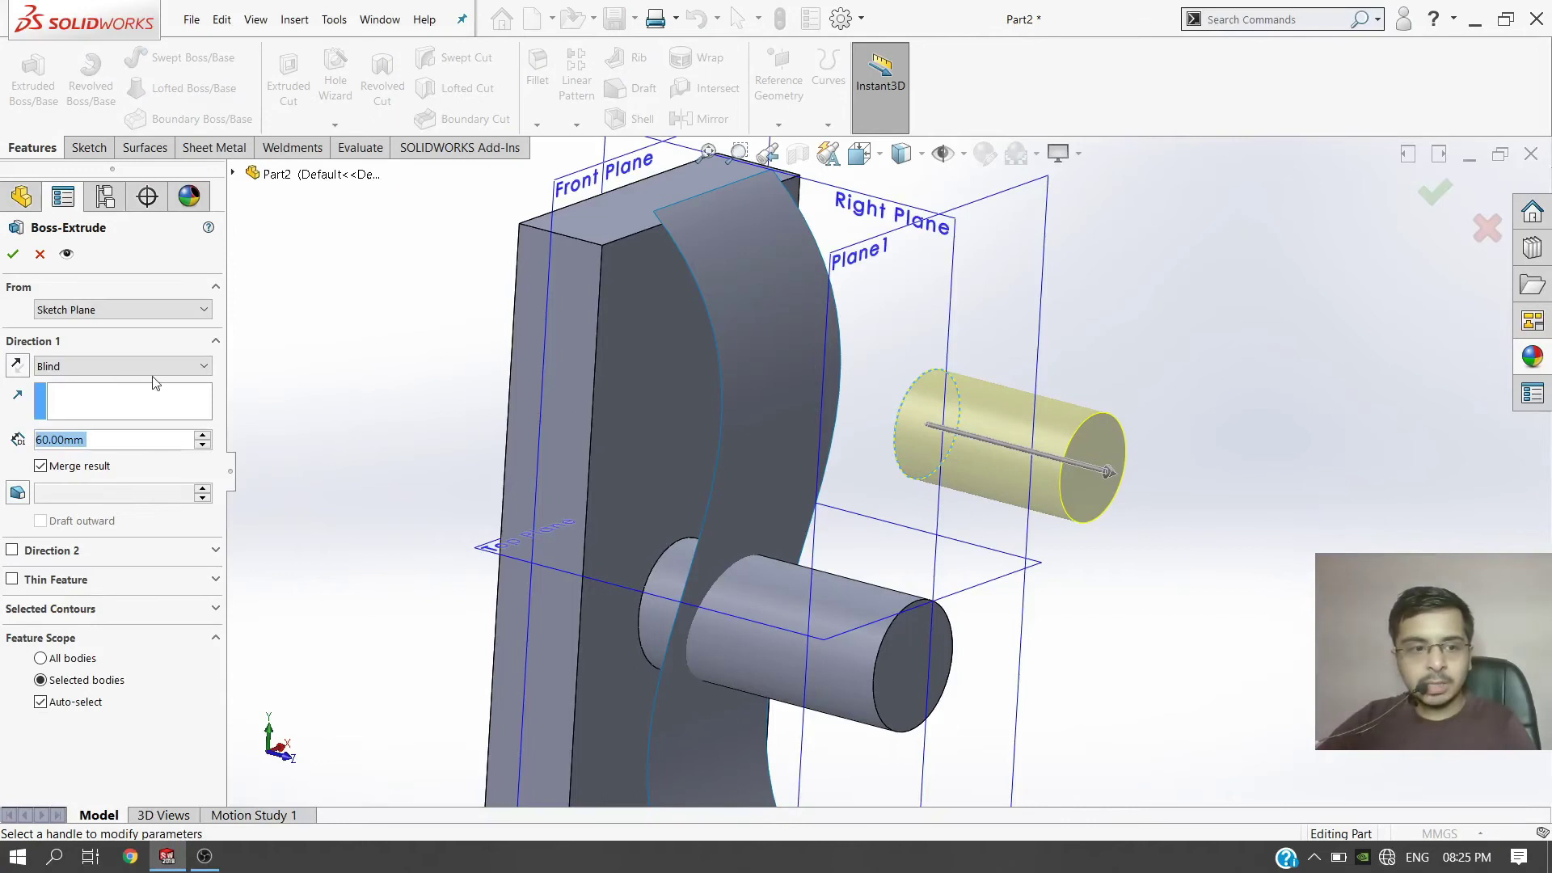
{"action": "left_click", "coordinate": [158, 365]}
{"action": "left_click", "coordinate": [121, 424]}
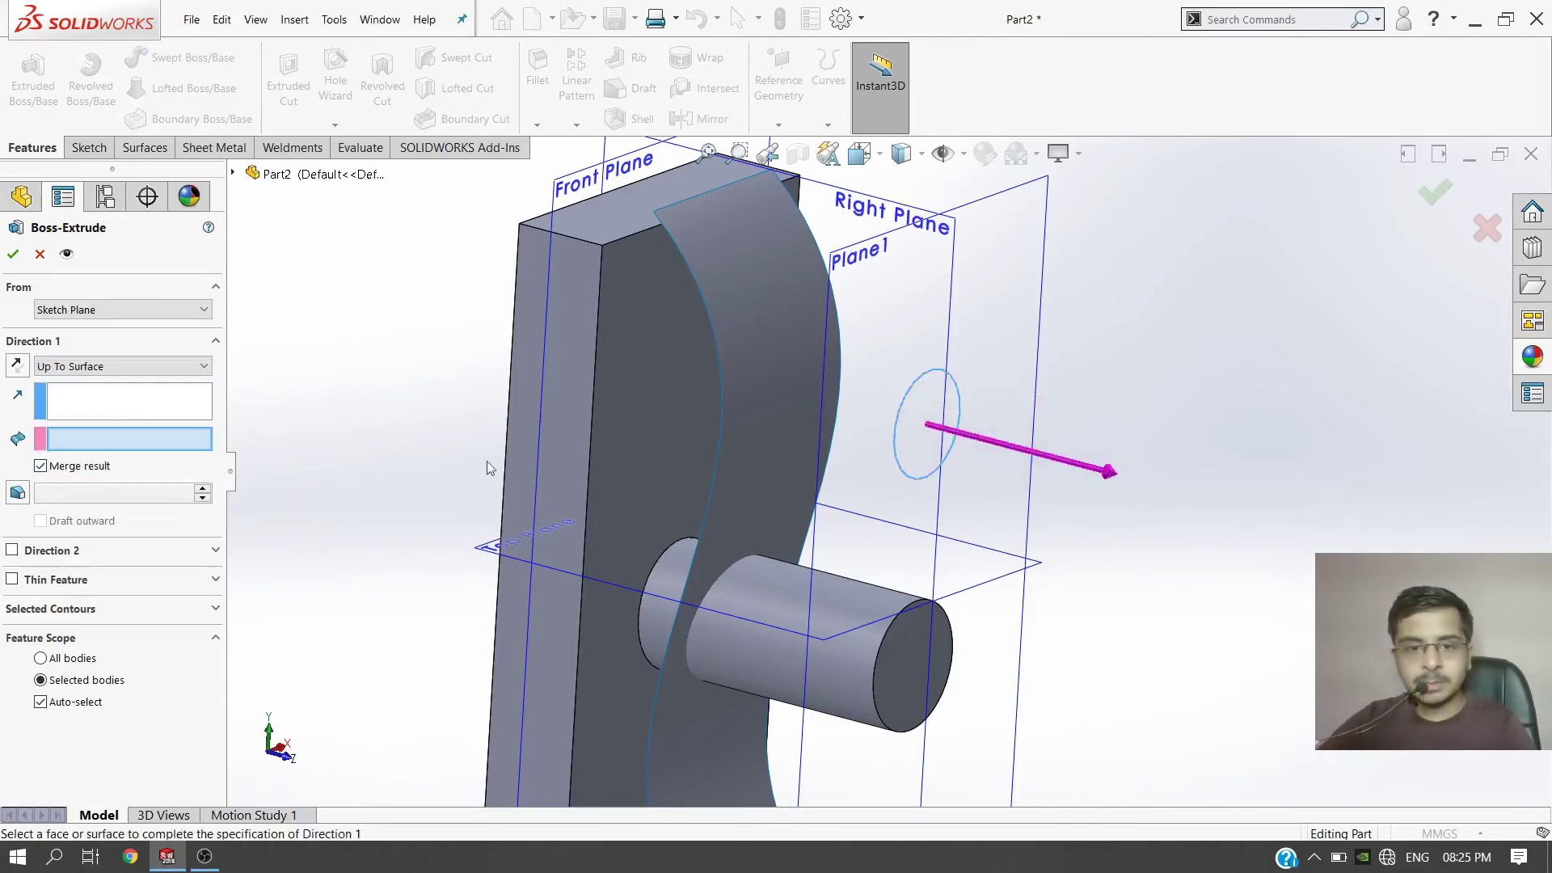
{"action": "left_click", "coordinate": [765, 343]}
{"action": "mouse_move", "coordinate": [768, 347]}
{"action": "middle_mouse_down"}
{"action": "mouse_move", "coordinate": [761, 380]}
{"action": "mouse_move", "coordinate": [772, 288]}
{"action": "mouse_move", "coordinate": [780, 332]}
{"action": "middle_mouse_up"}
Step: Examine how the extrusion preview meets the curved surface, including close up in the Left view
{"action": "left_click", "coordinate": [145, 365]}
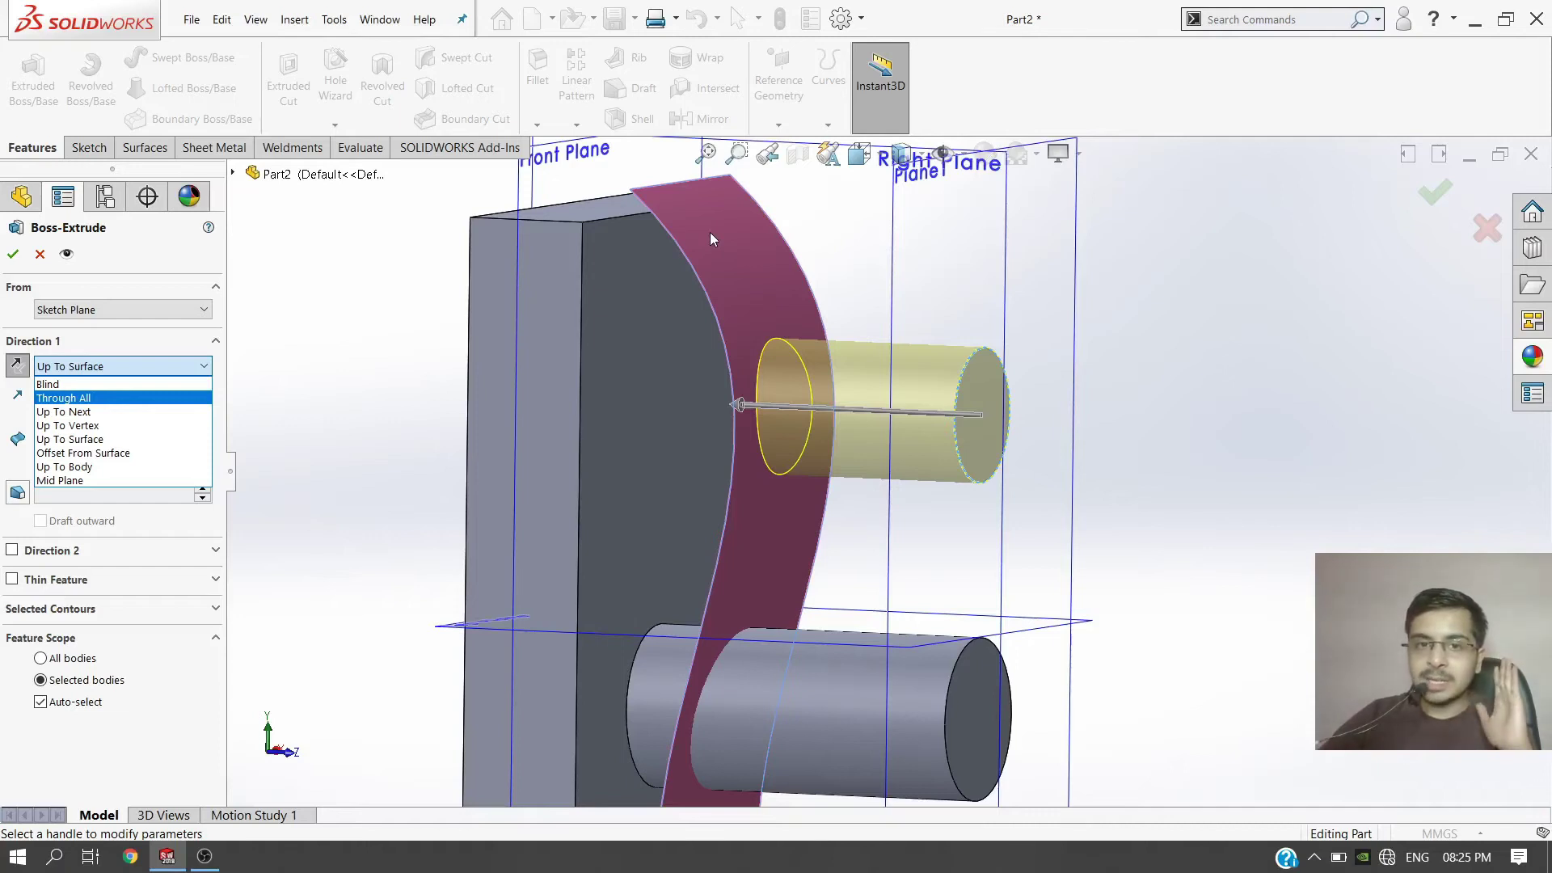
{"action": "scroll", "coordinate": [750, 249], "scroll_direction": "down", "scroll_amount": 3}
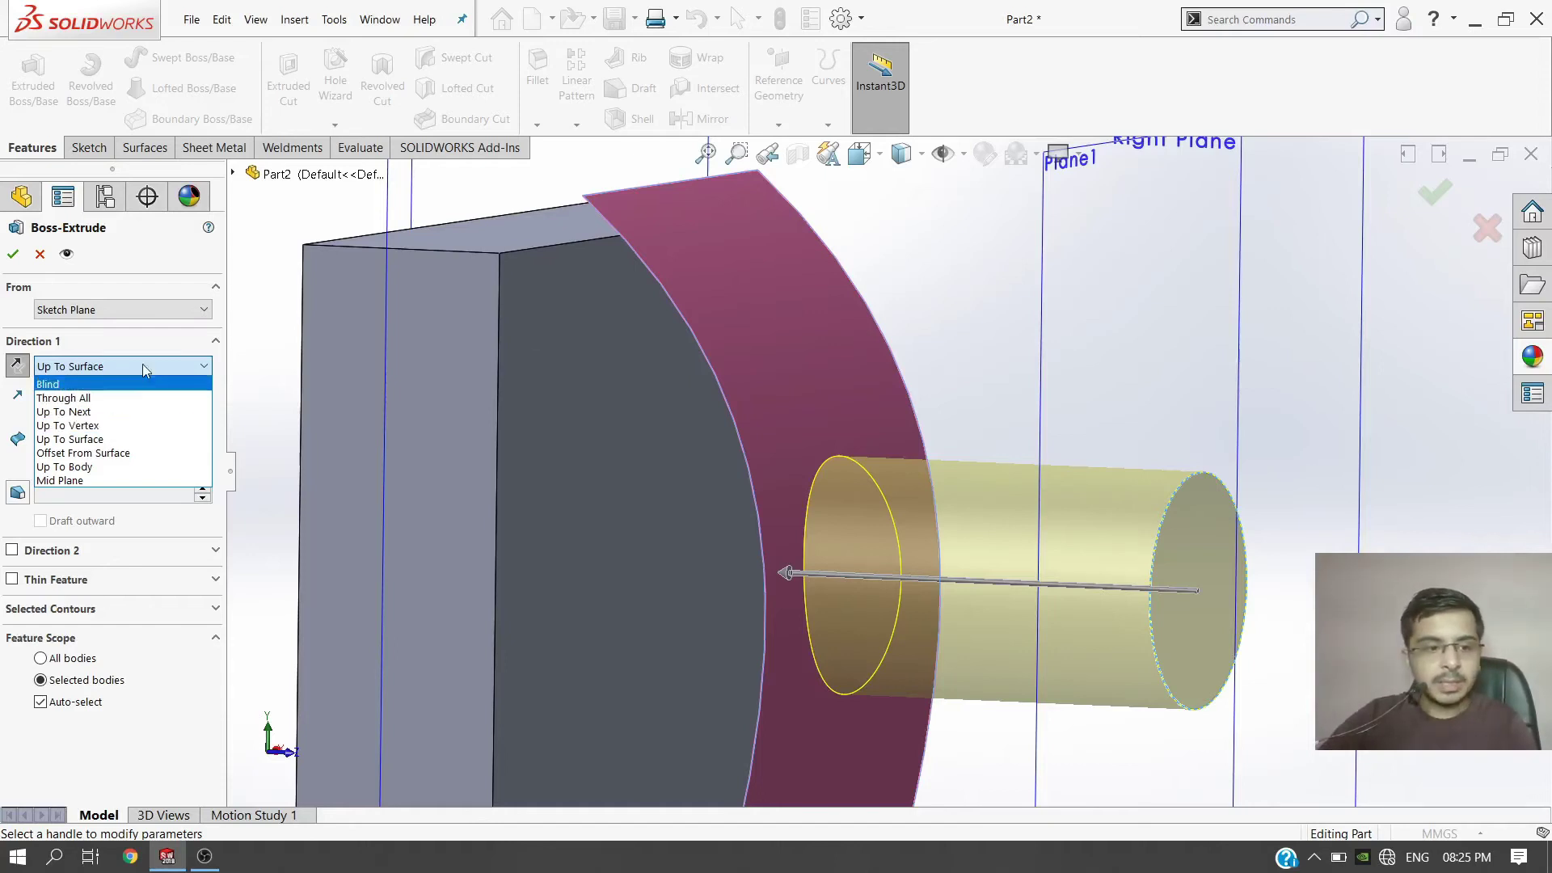
{"action": "scroll", "coordinate": [919, 513], "scroll_direction": "up", "scroll_amount": 4}
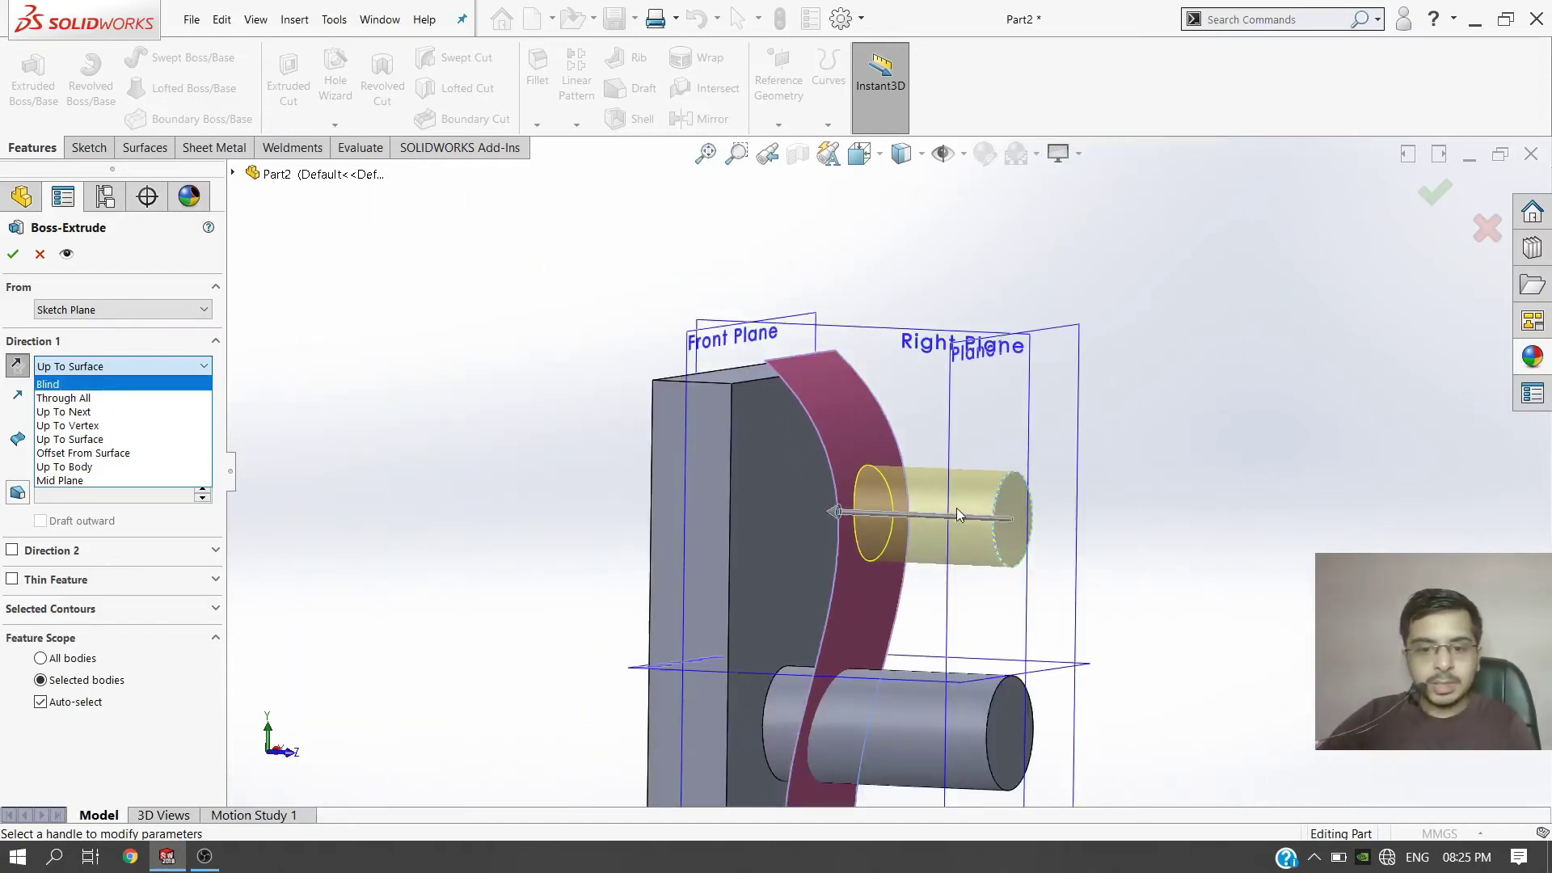
{"action": "scroll", "coordinate": [957, 507], "scroll_direction": "down", "scroll_amount": 3}
{"action": "scroll", "coordinate": [841, 475], "scroll_direction": "up", "scroll_amount": 3}
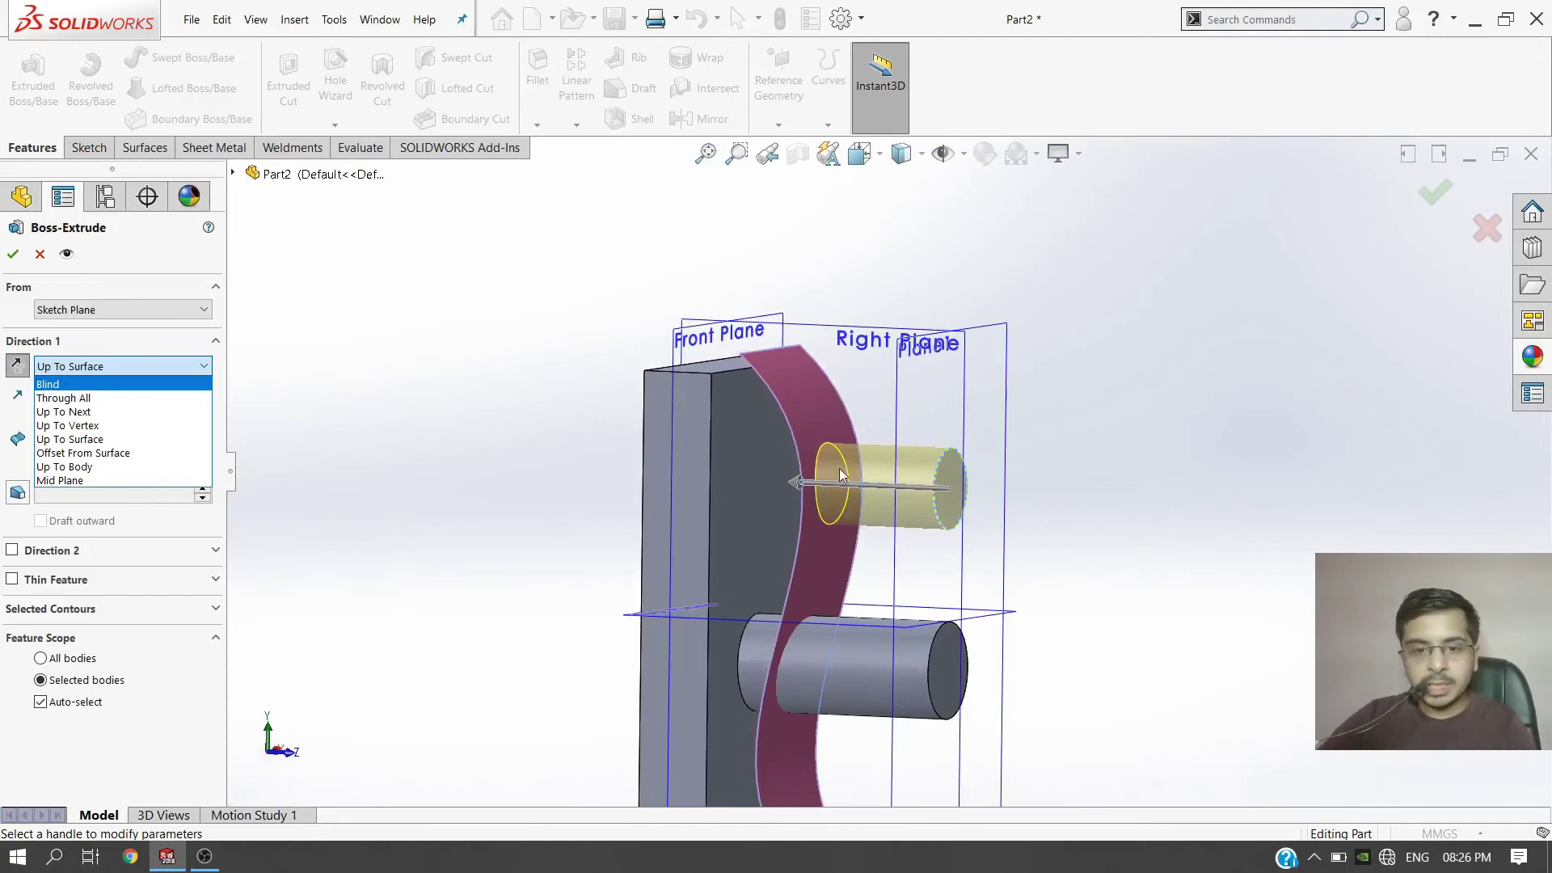
{"action": "left_click", "coordinate": [873, 218]}
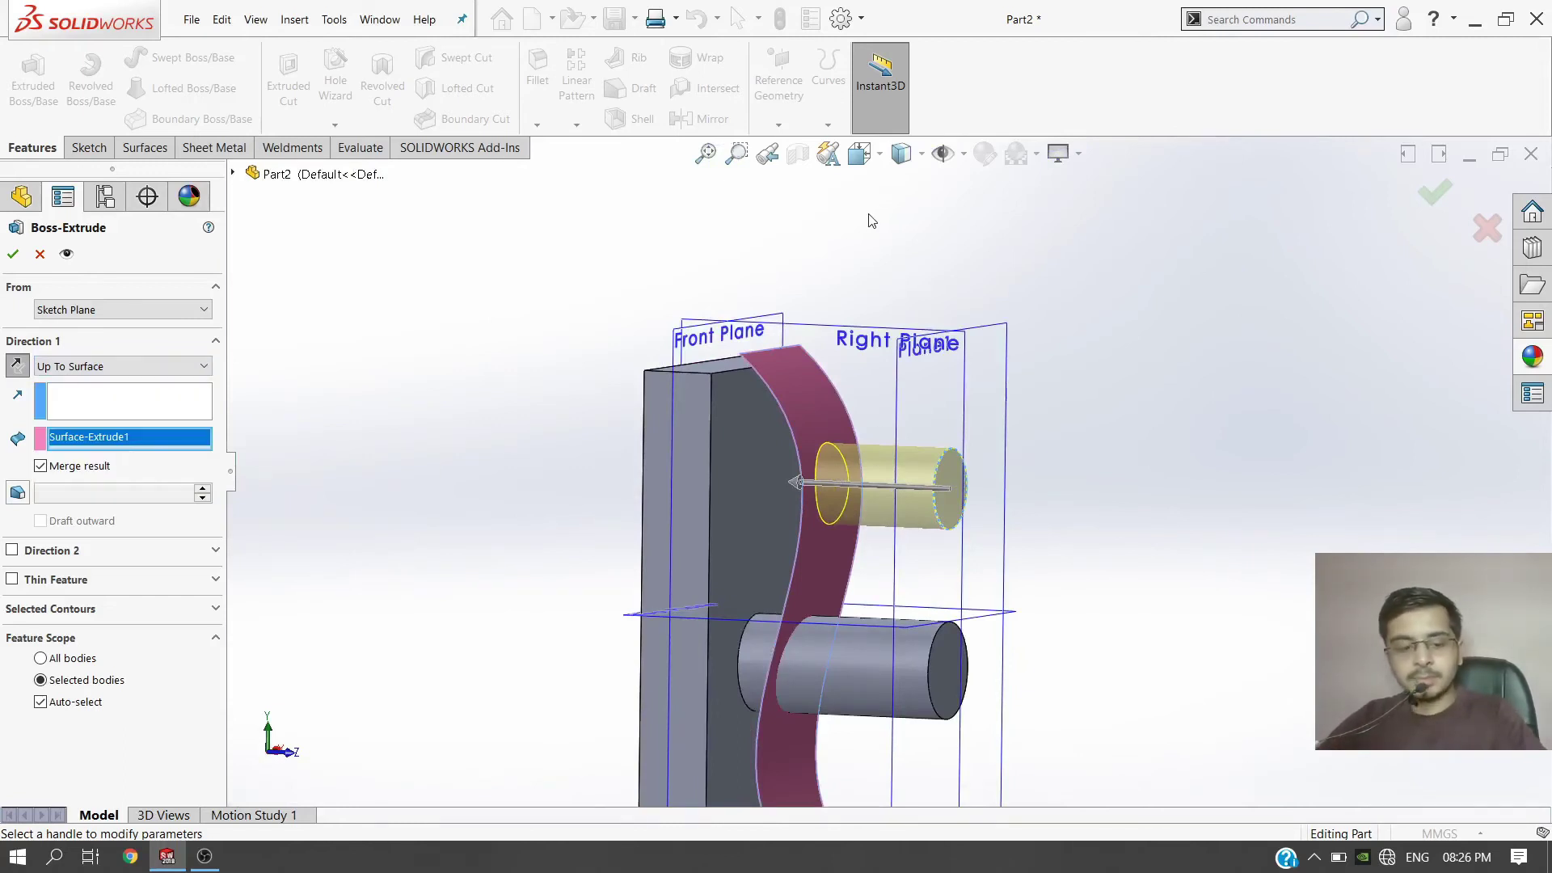
{"action": "key", "text": "ctrl+3"}
{"action": "scroll", "coordinate": [837, 352], "scroll_direction": "down", "scroll_amount": 5}
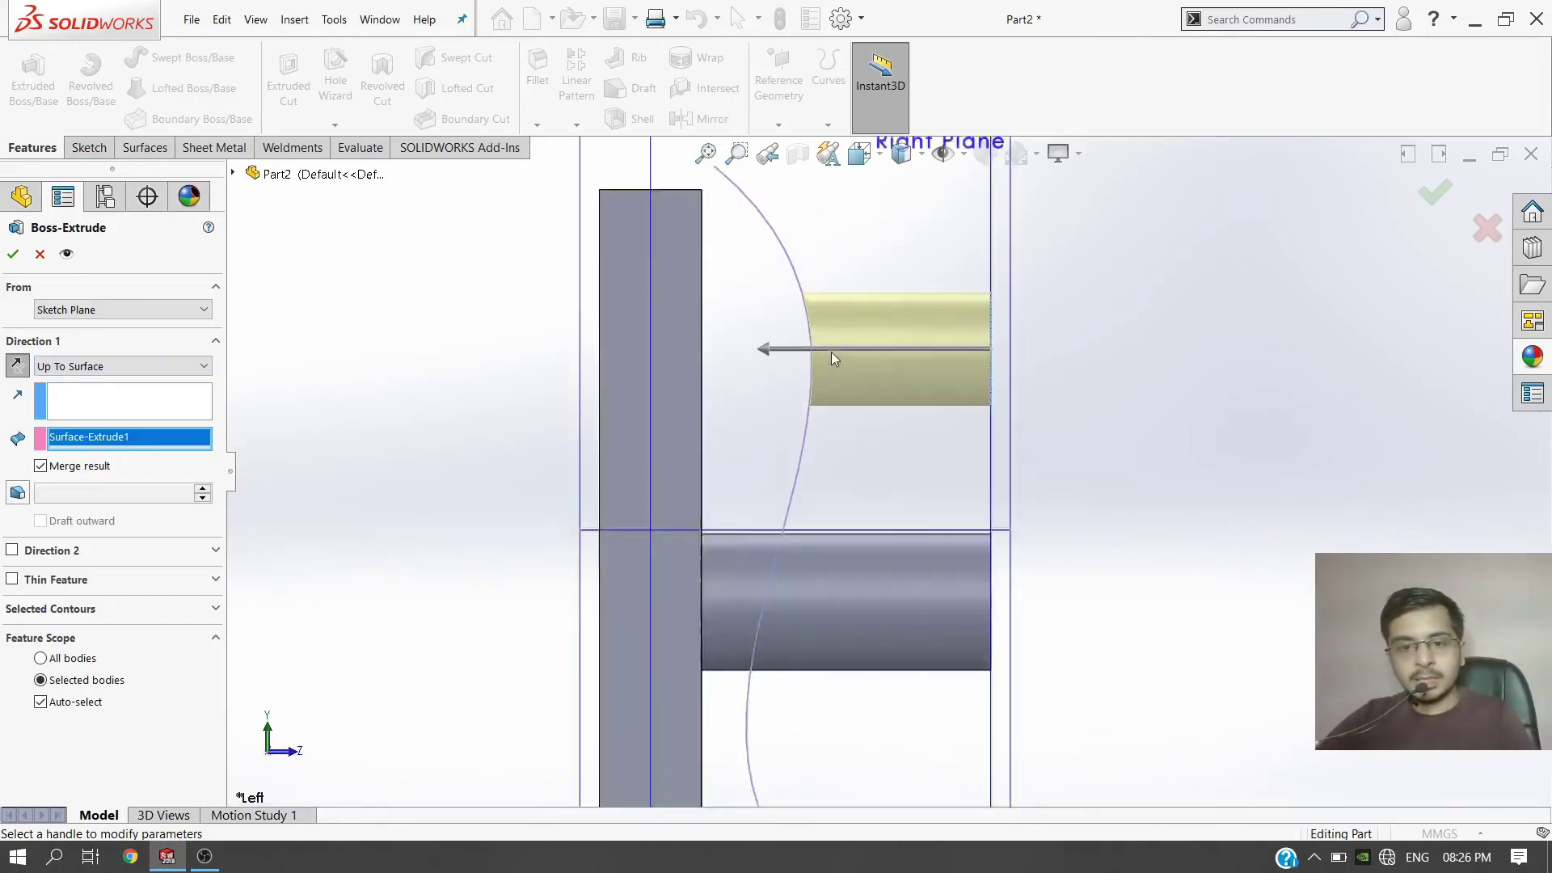
{"action": "scroll", "coordinate": [851, 345], "scroll_direction": "down", "scroll_amount": 1}
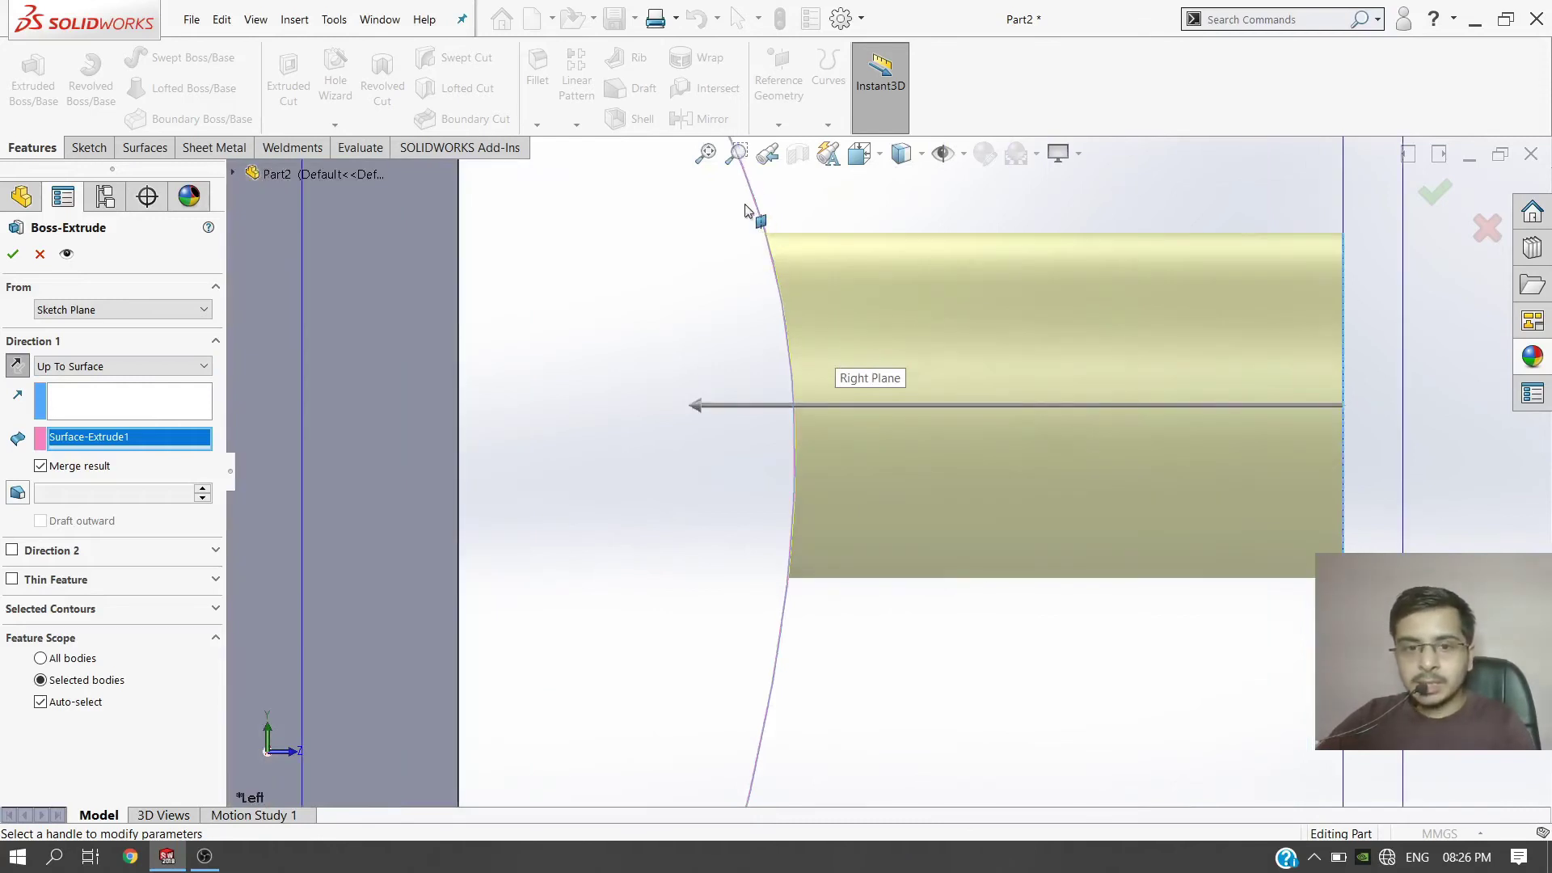
{"action": "middle_click_drag", "start_coordinate": [799, 328], "coordinate": [714, 281]}
{"action": "scroll", "coordinate": [630, 574], "scroll_direction": "up", "scroll_amount": 10}
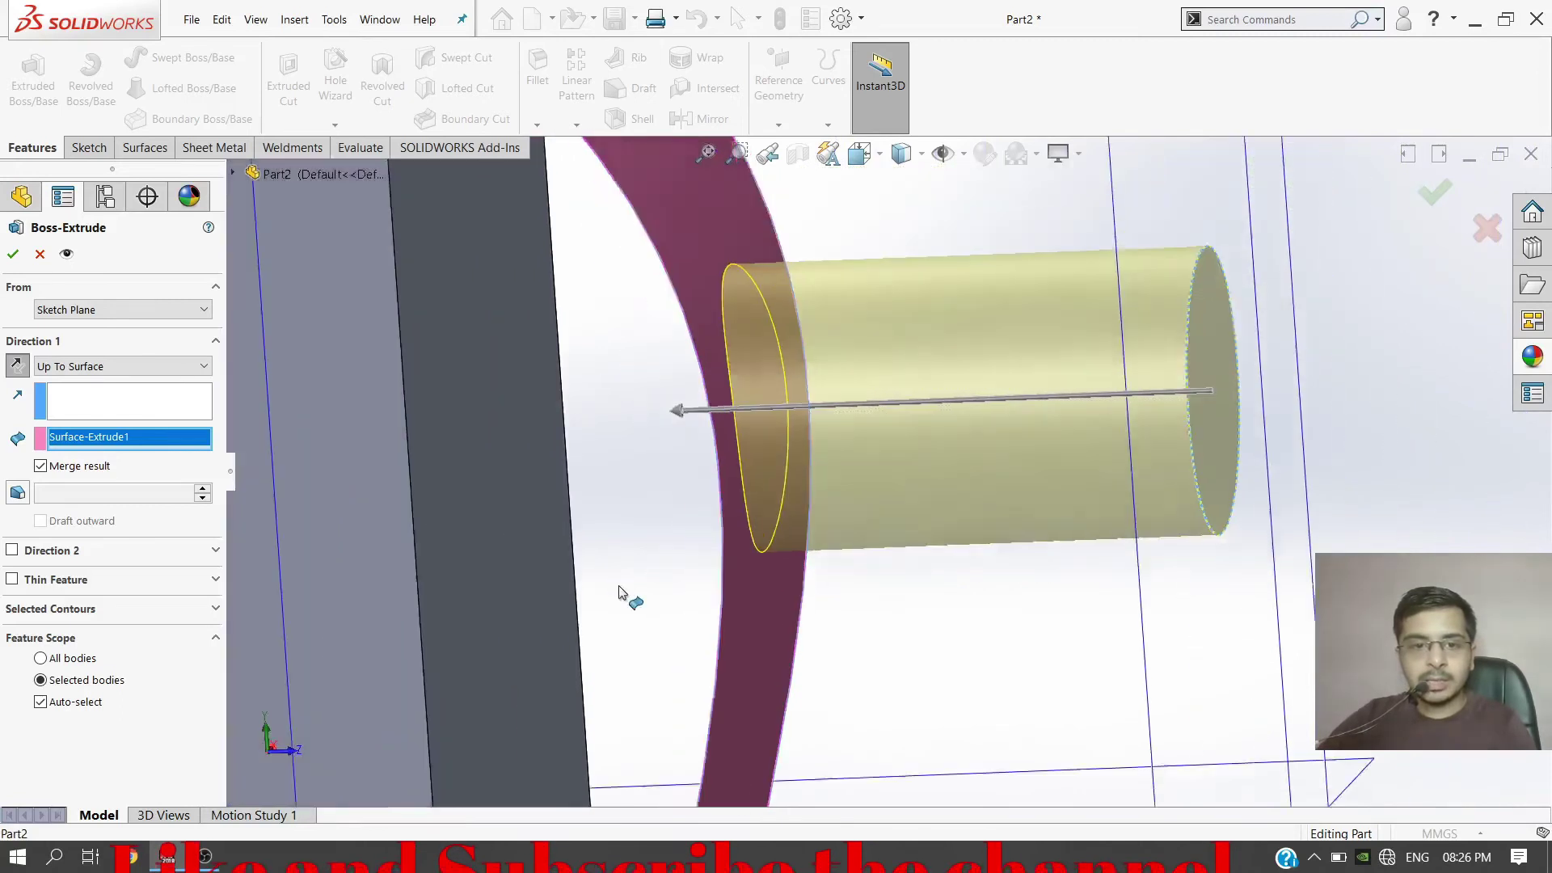
Step: Change the extrusion's end condition to Offset From Surface with an offset distance of 5 mm from the curved surface
{"action": "left_click", "coordinate": [73, 368]}
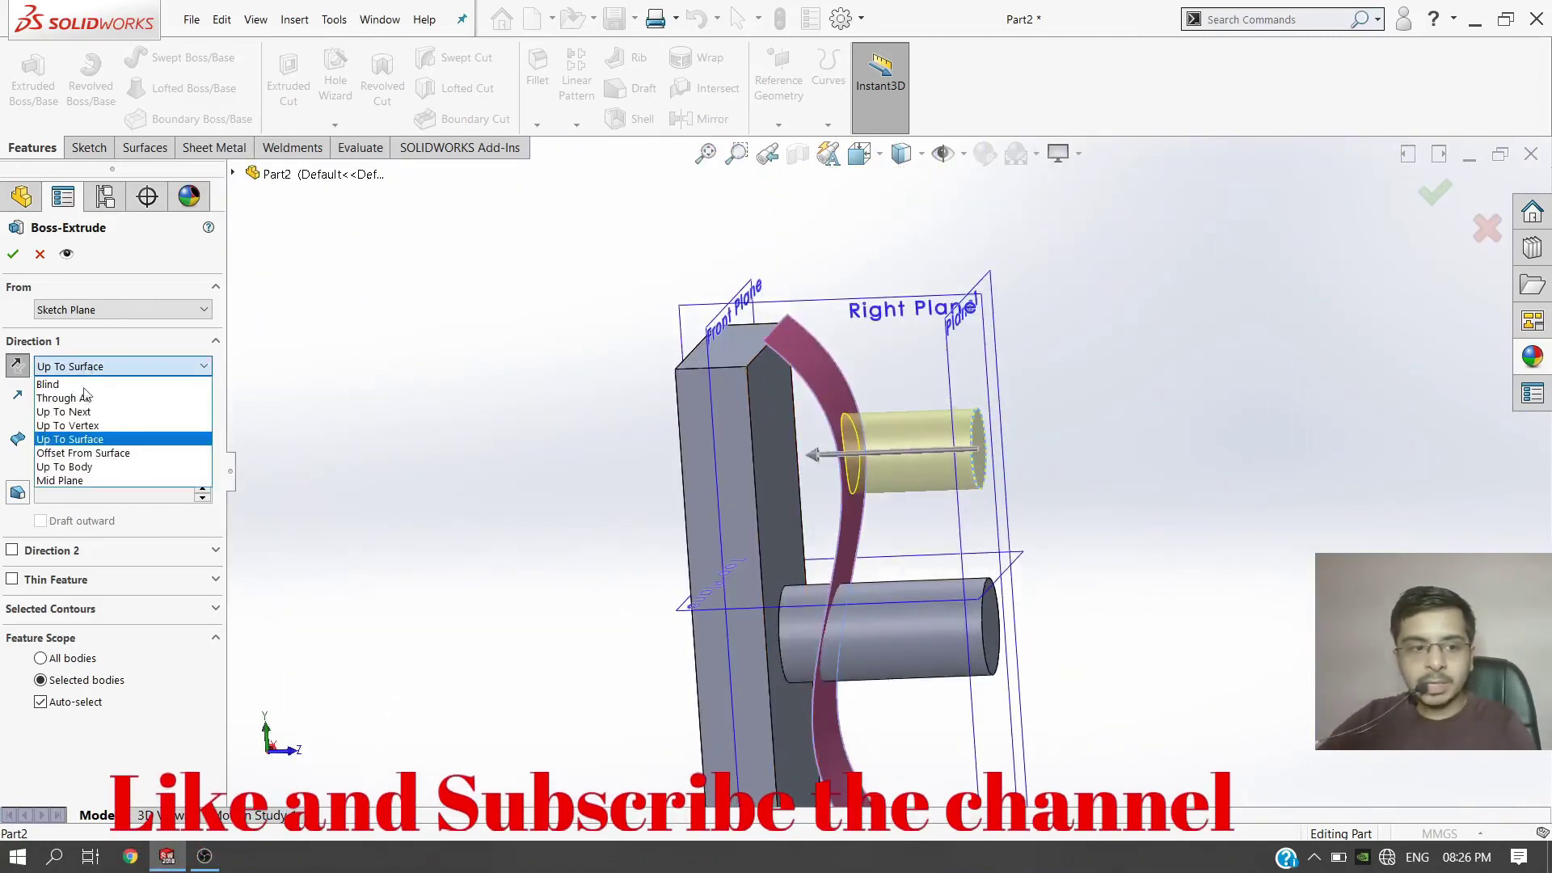
{"action": "left_click", "coordinate": [101, 454]}
{"action": "scroll", "coordinate": [935, 519], "scroll_direction": "down", "scroll_amount": 4}
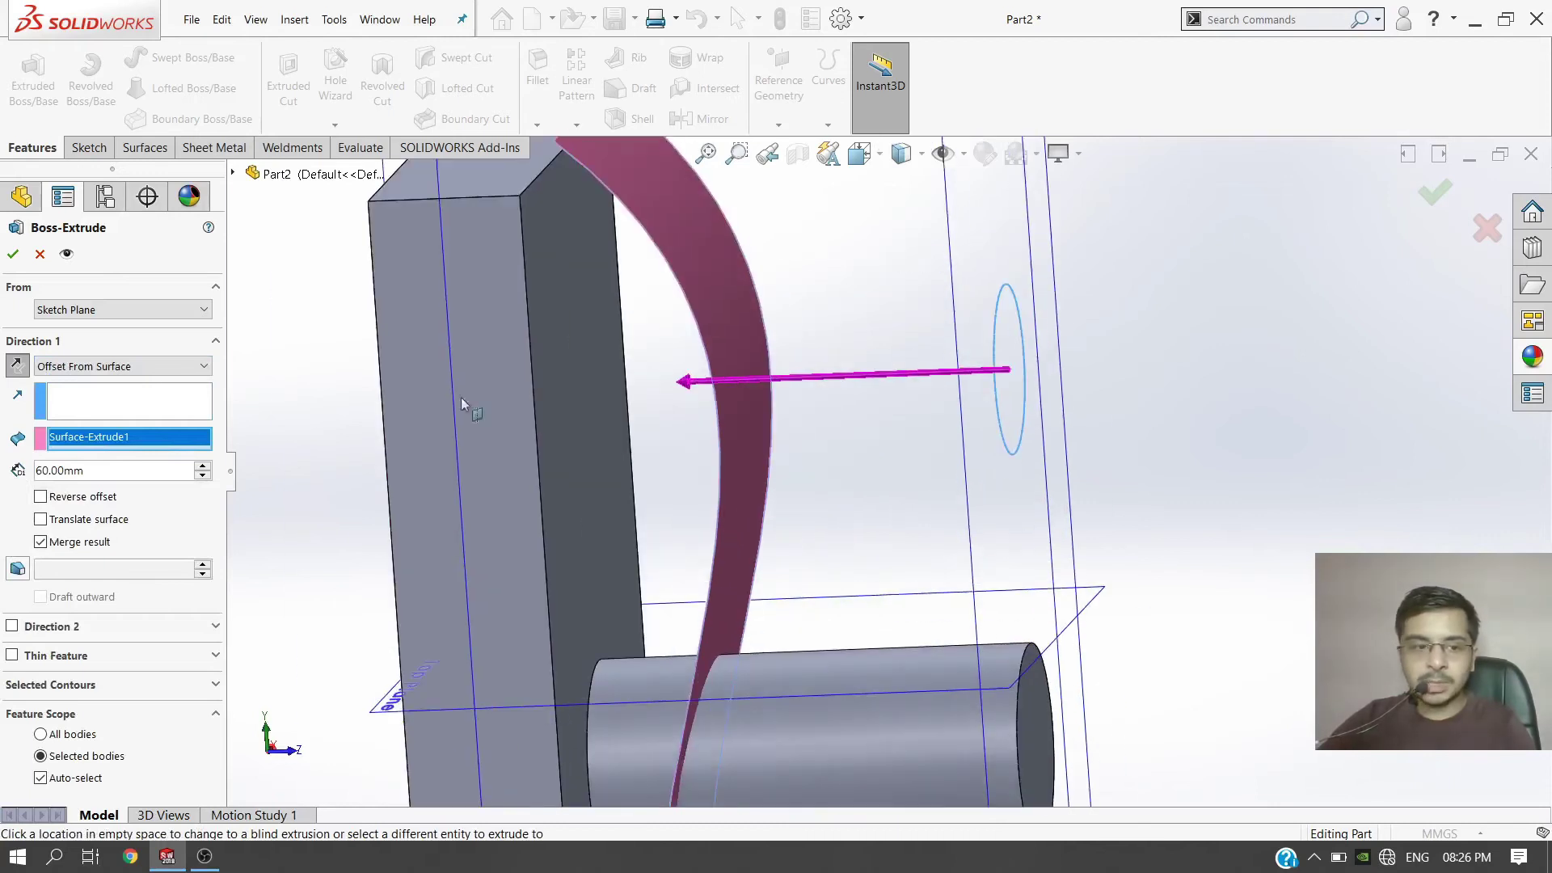
{"action": "left_click", "coordinate": [101, 468]}
{"action": "type", "text": "5"}
{"action": "key", "text": "Return"}
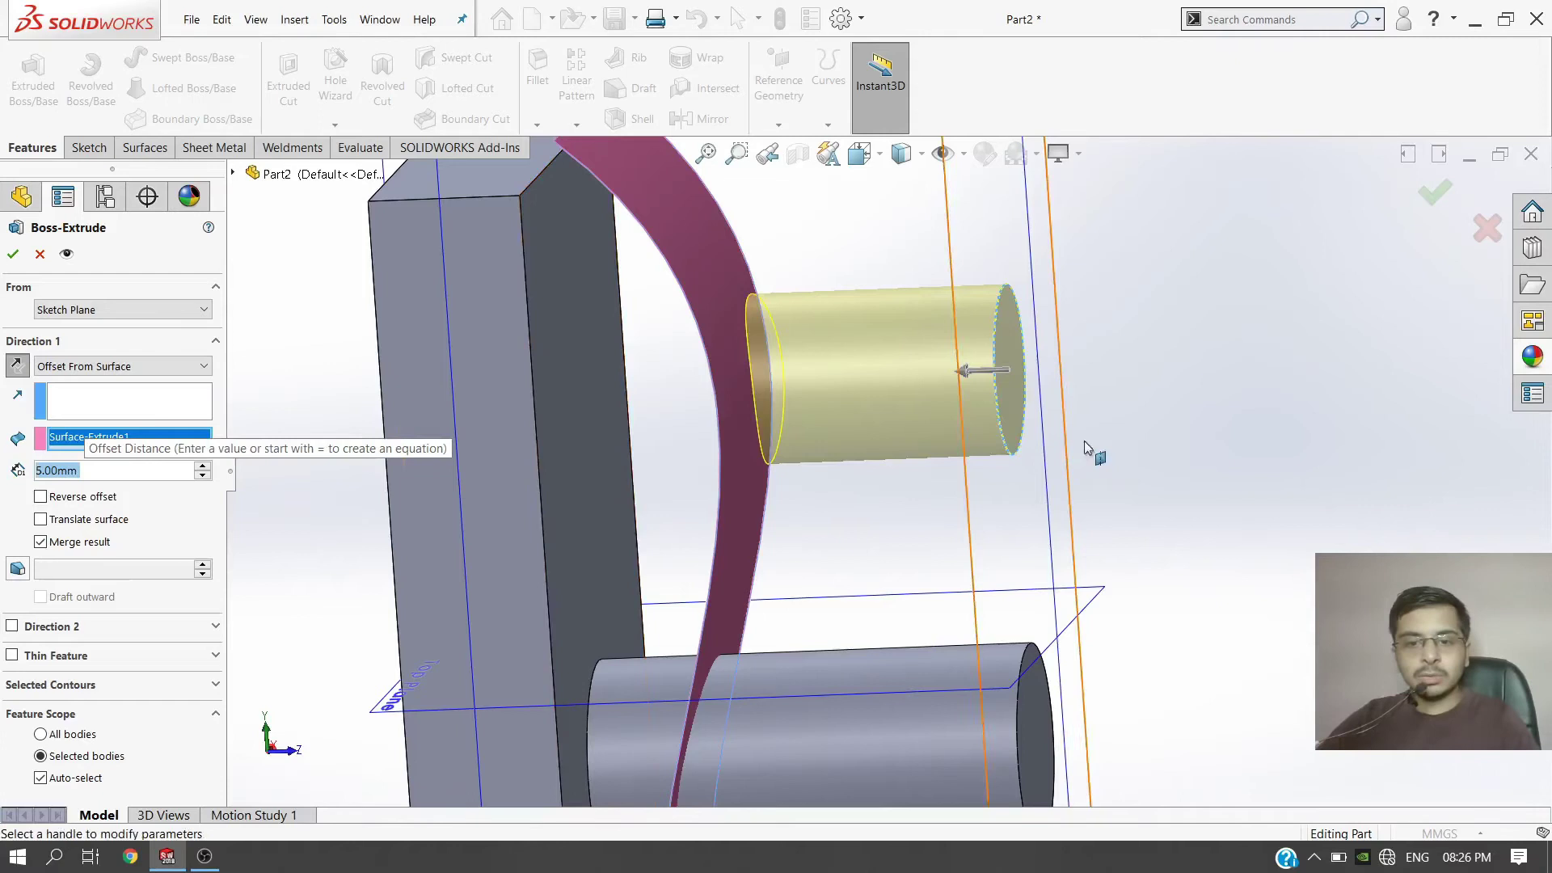
Step: Reverse the offset to the far side of the curved surface and accept the extrusion
{"action": "key", "text": "ctrl+3"}
{"action": "scroll", "coordinate": [1076, 400], "scroll_direction": "down", "scroll_amount": 5}
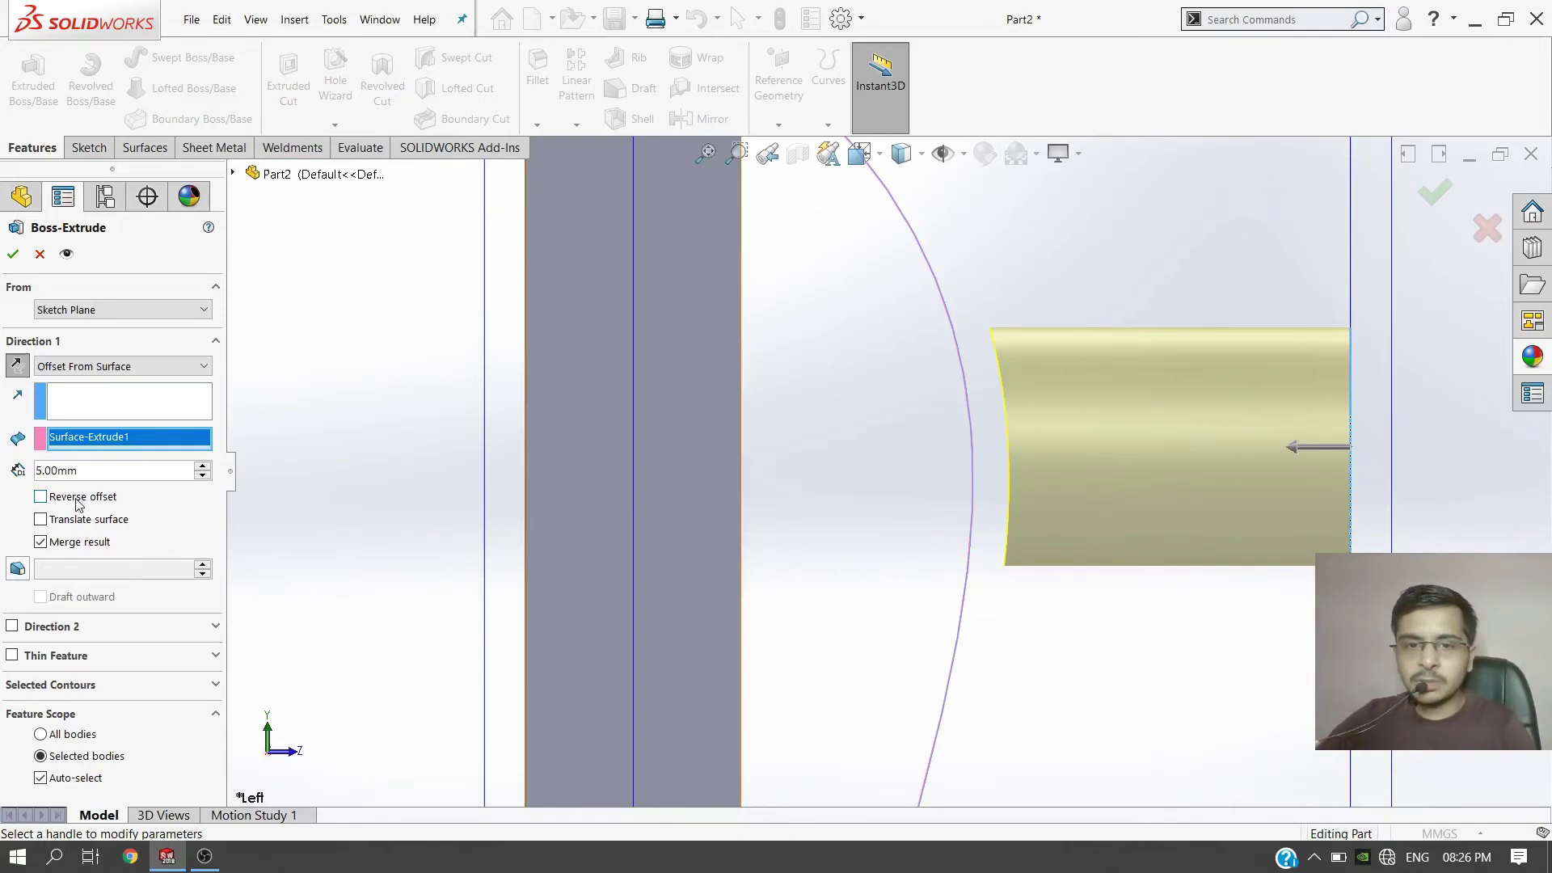
{"action": "left_click", "coordinate": [41, 496]}
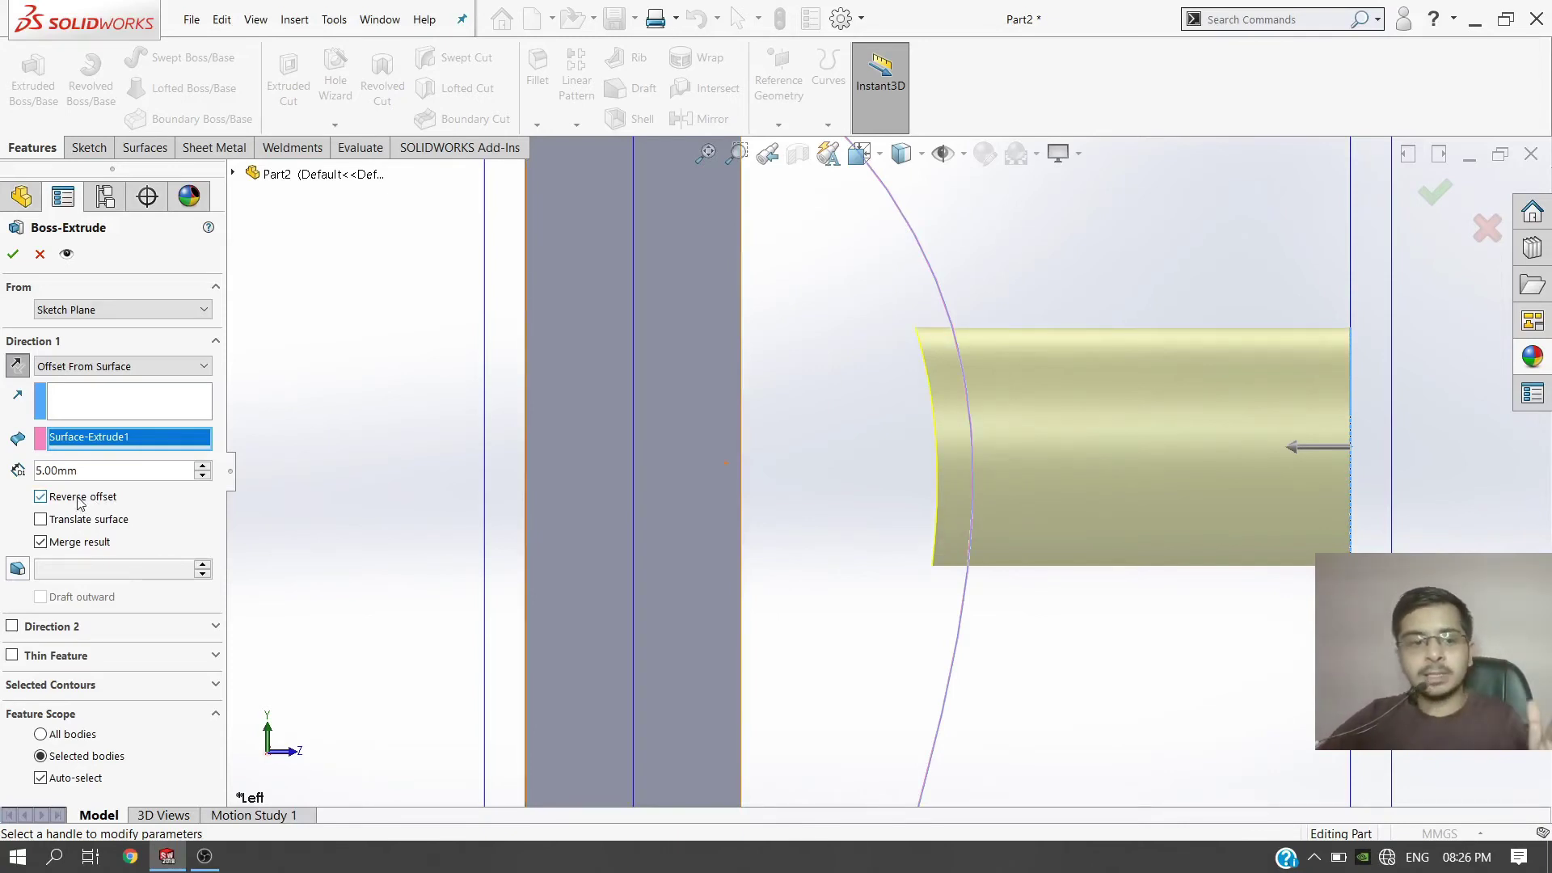
{"action": "left_click", "coordinate": [14, 255]}
Step: Inspect the new cylinder's curved end against the surface in the Left view, then return to the isometric view
{"action": "middle_click_drag", "start_coordinate": [852, 621], "coordinate": [925, 676]}
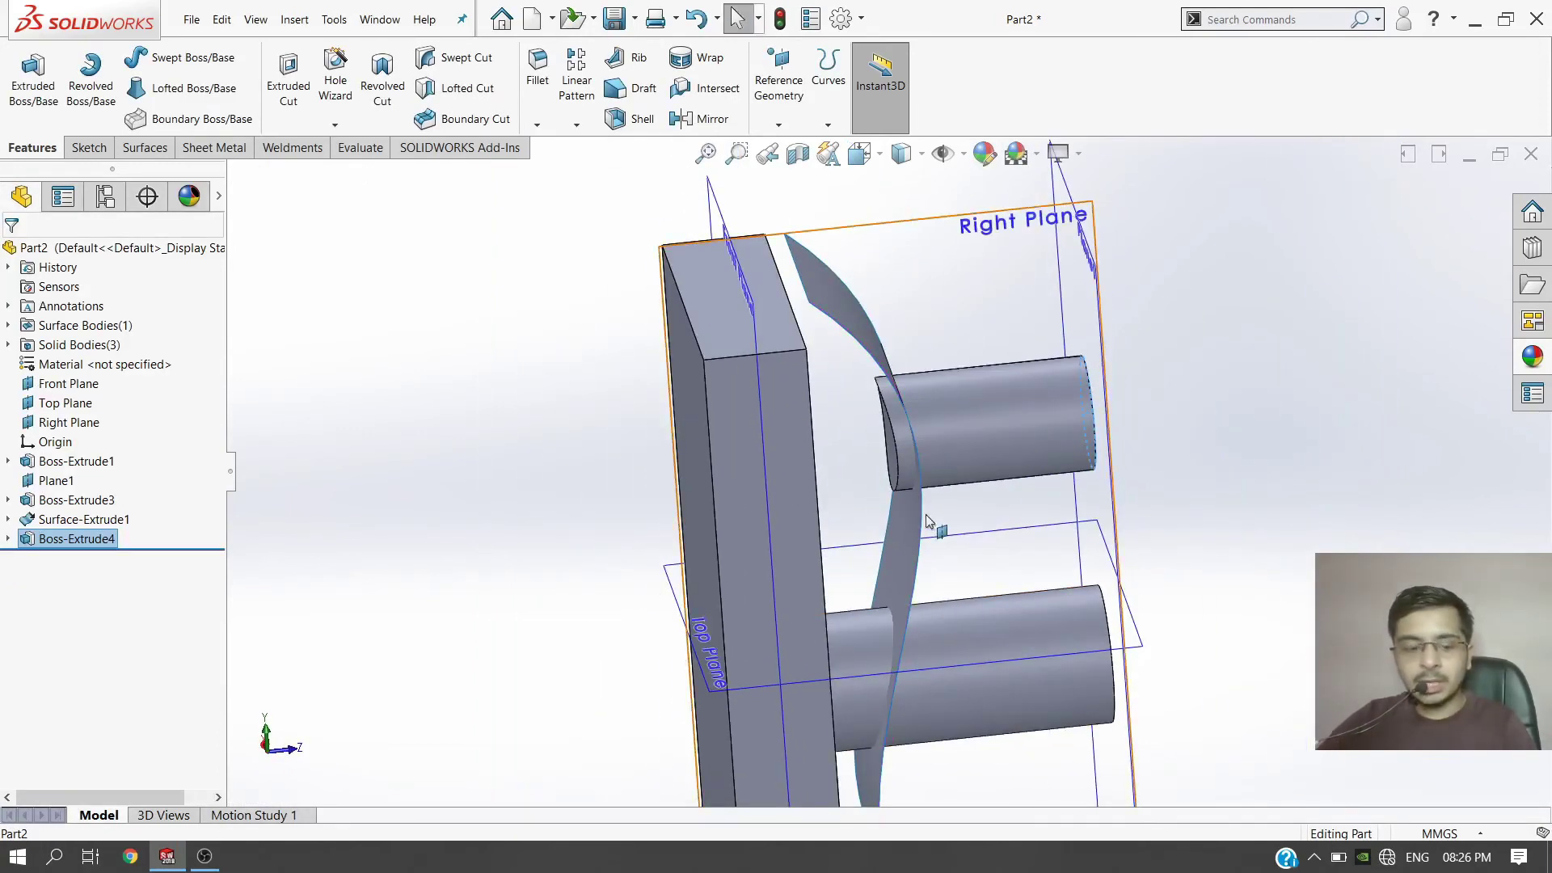
{"action": "key", "text": "ctrl+3"}
{"action": "scroll", "coordinate": [881, 338], "scroll_direction": "down", "scroll_amount": 5}
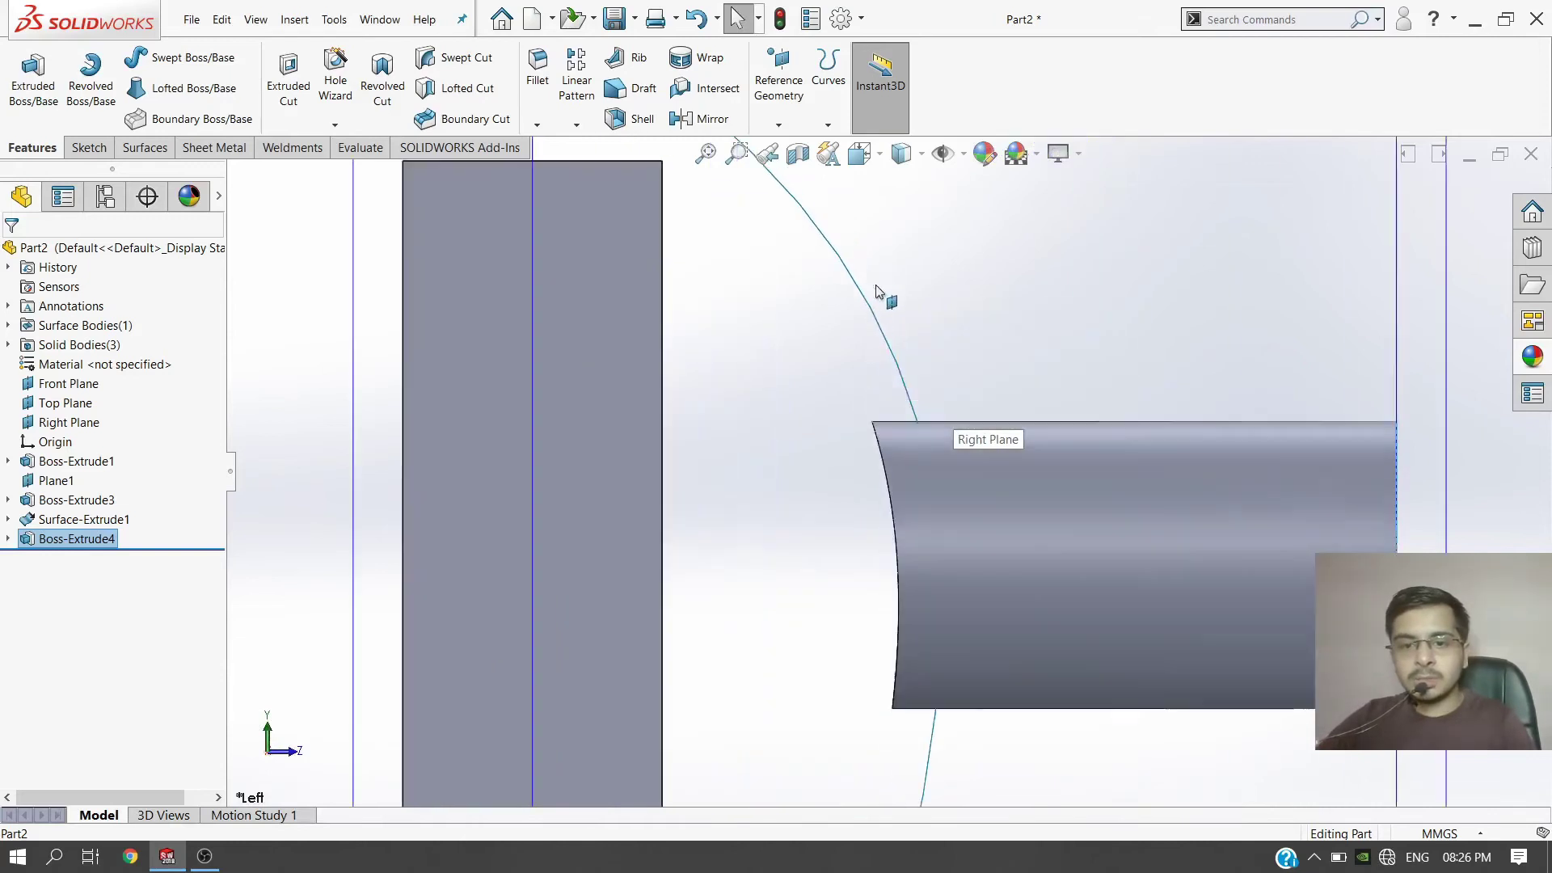
{"action": "left_click", "coordinate": [894, 536]}
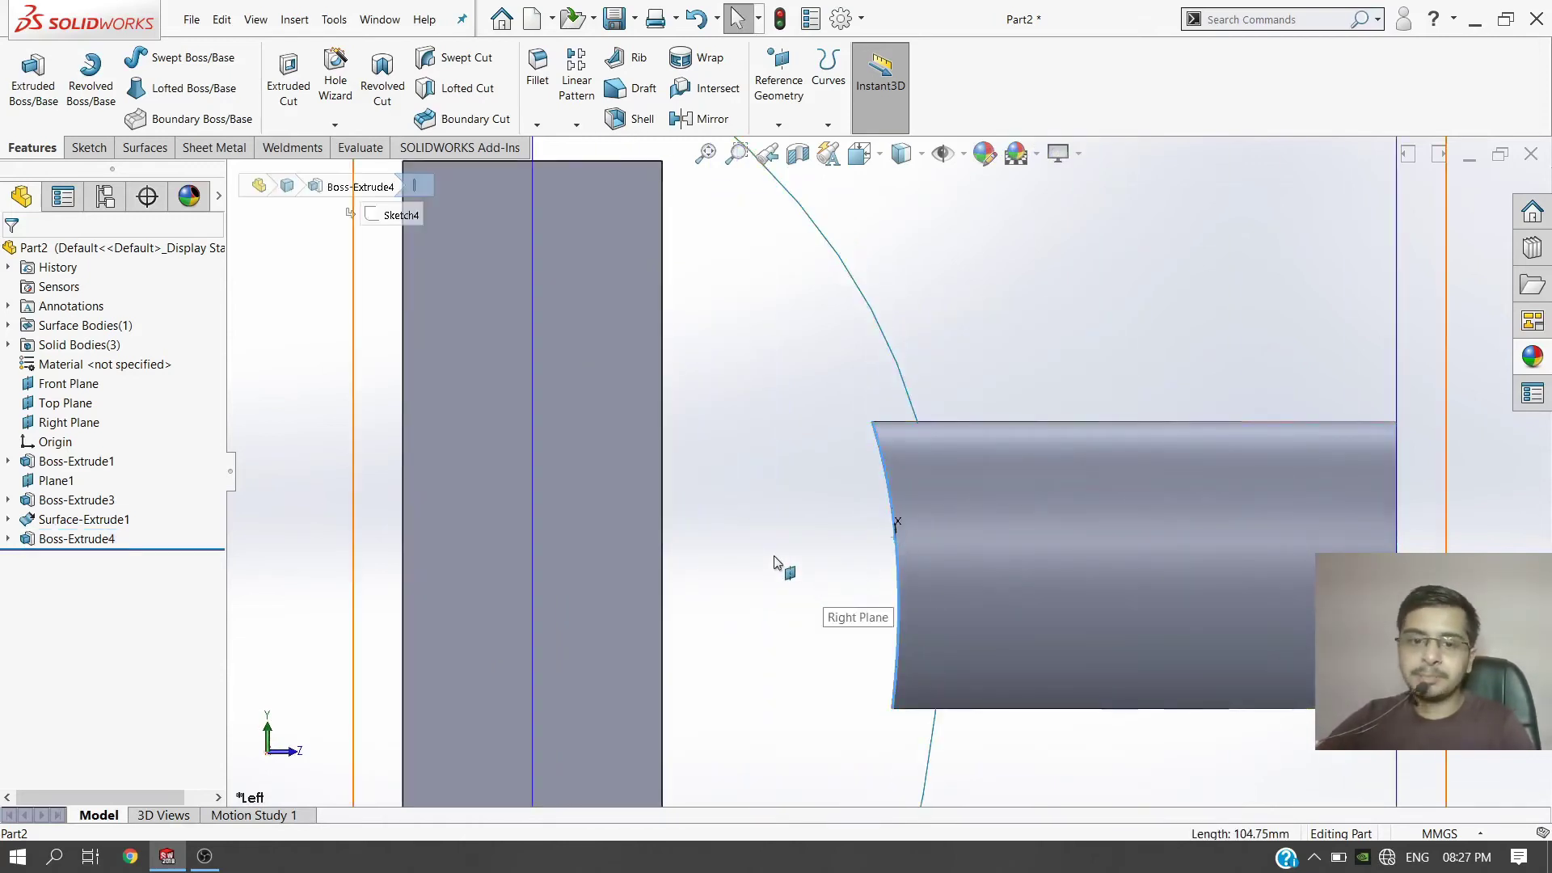
{"action": "key", "text": "ctrl+7"}
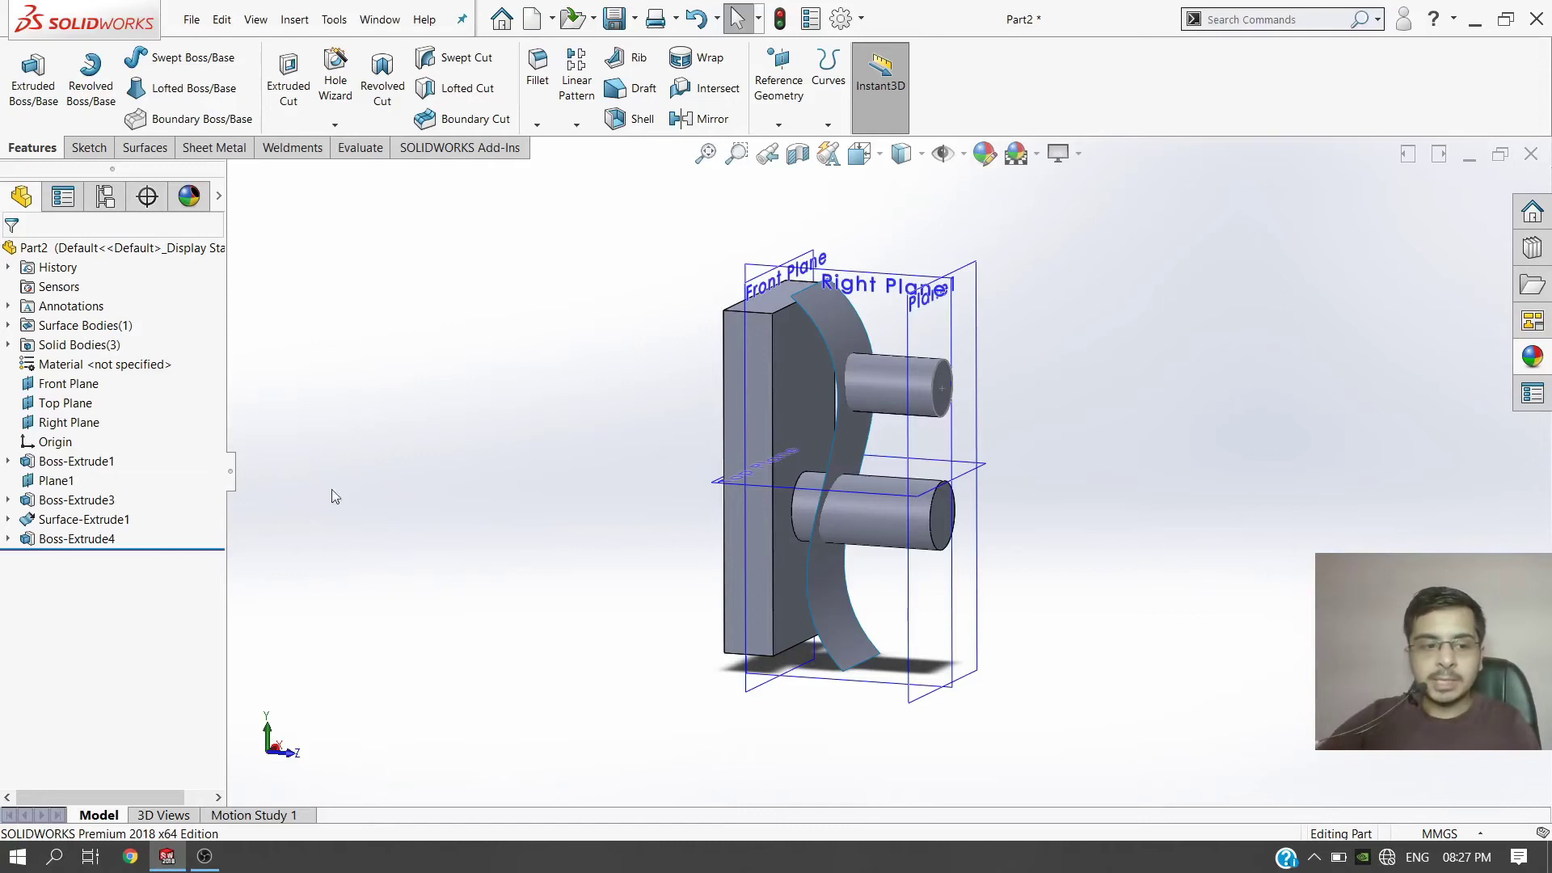
Step: Start an Extruded Boss/Base from Sketch4 at the upper cylinder's end with a Blind depth of 100 mm
{"action": "left_click", "coordinate": [8, 539]}
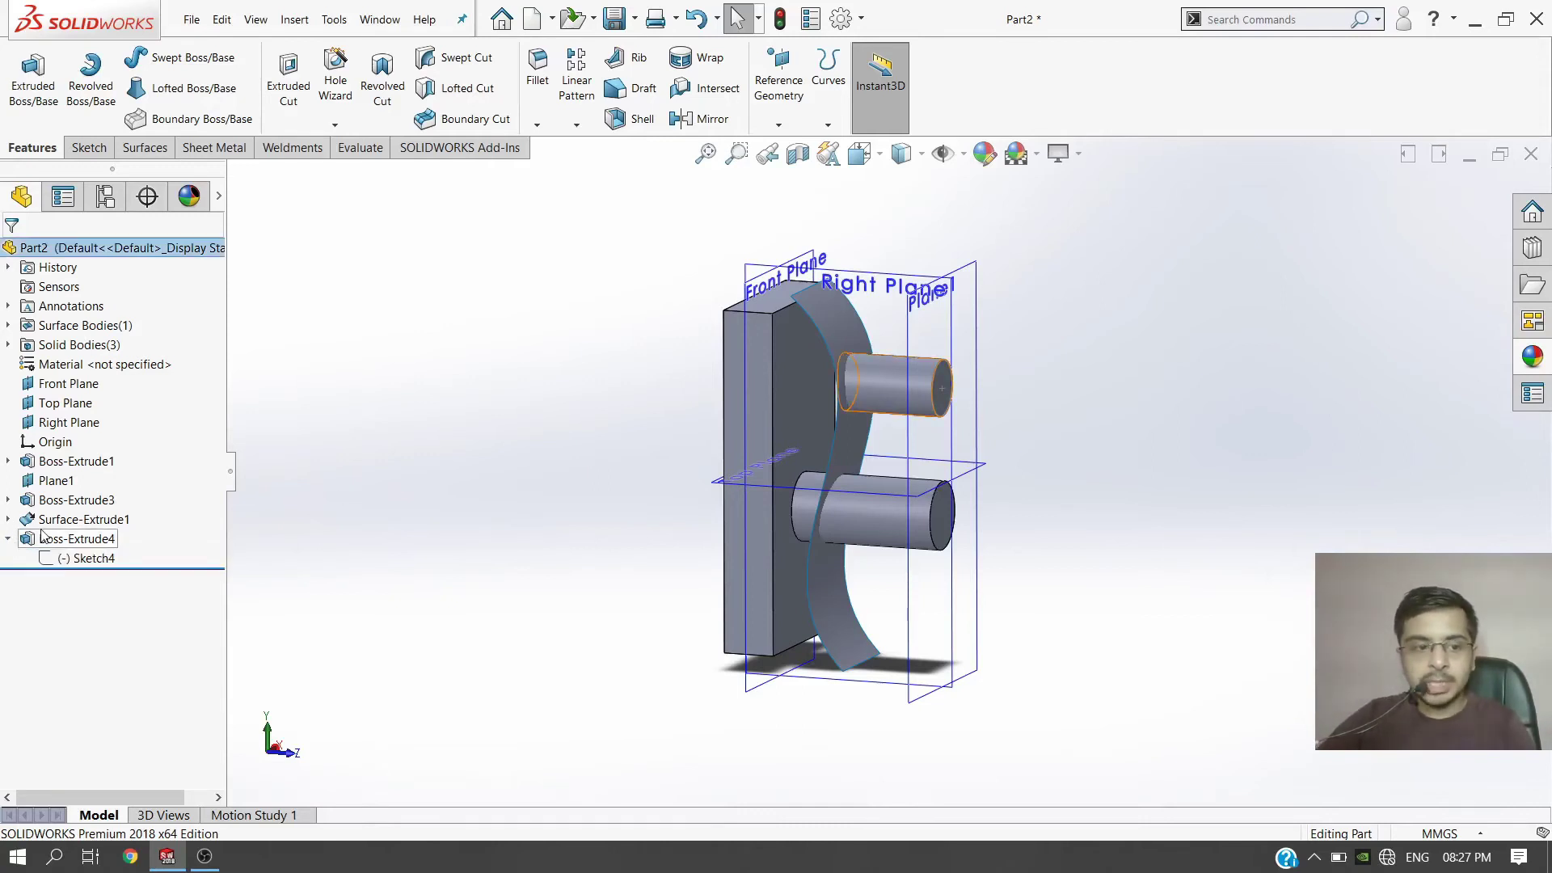
{"action": "left_click", "coordinate": [94, 558]}
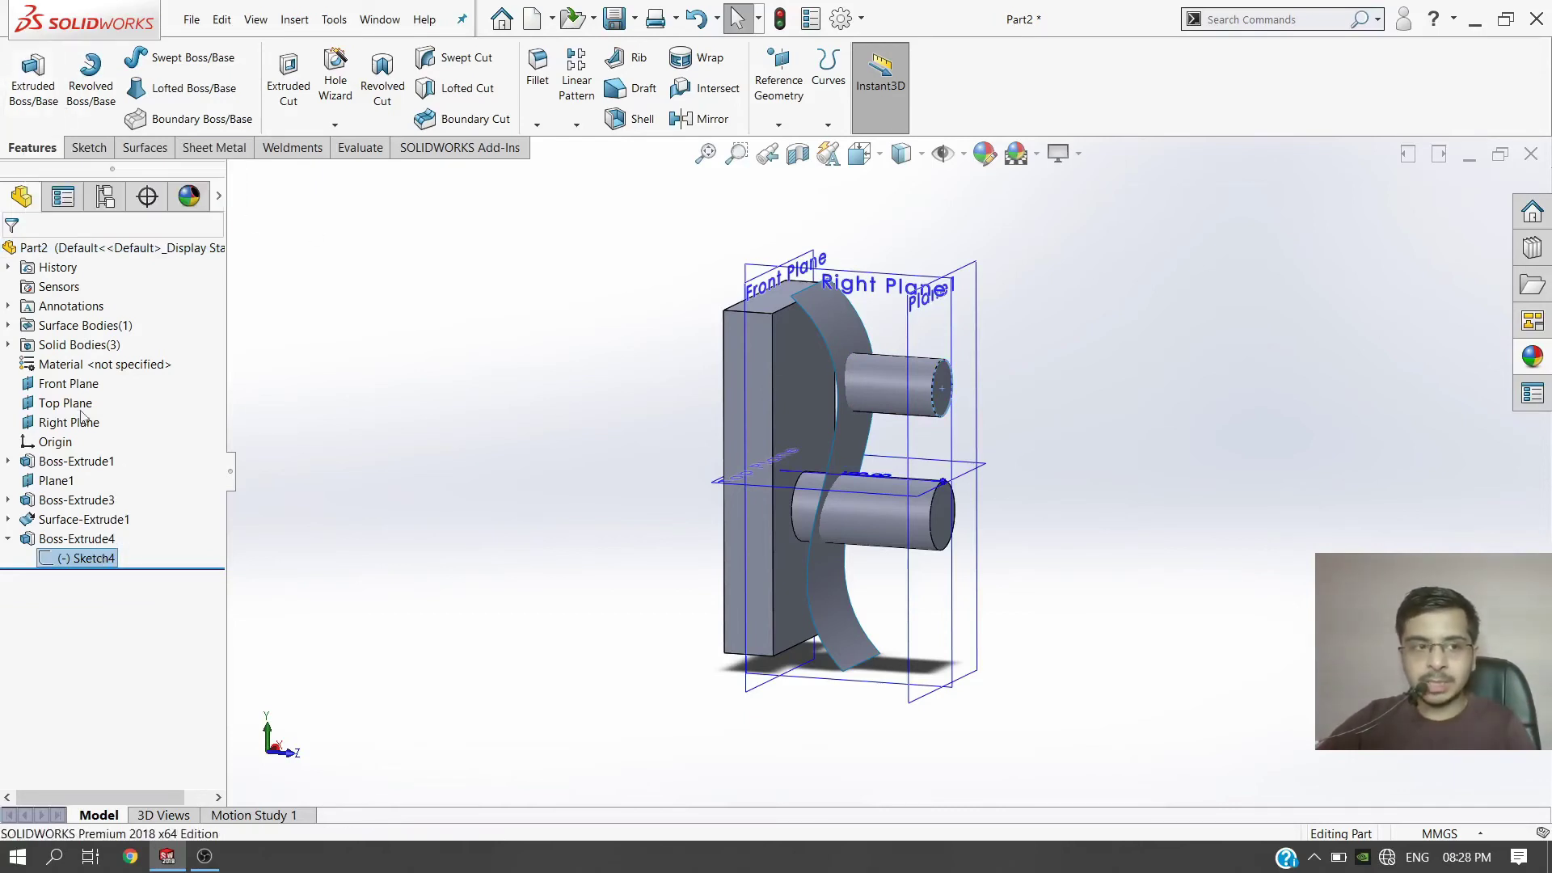
{"action": "left_click", "coordinate": [33, 81]}
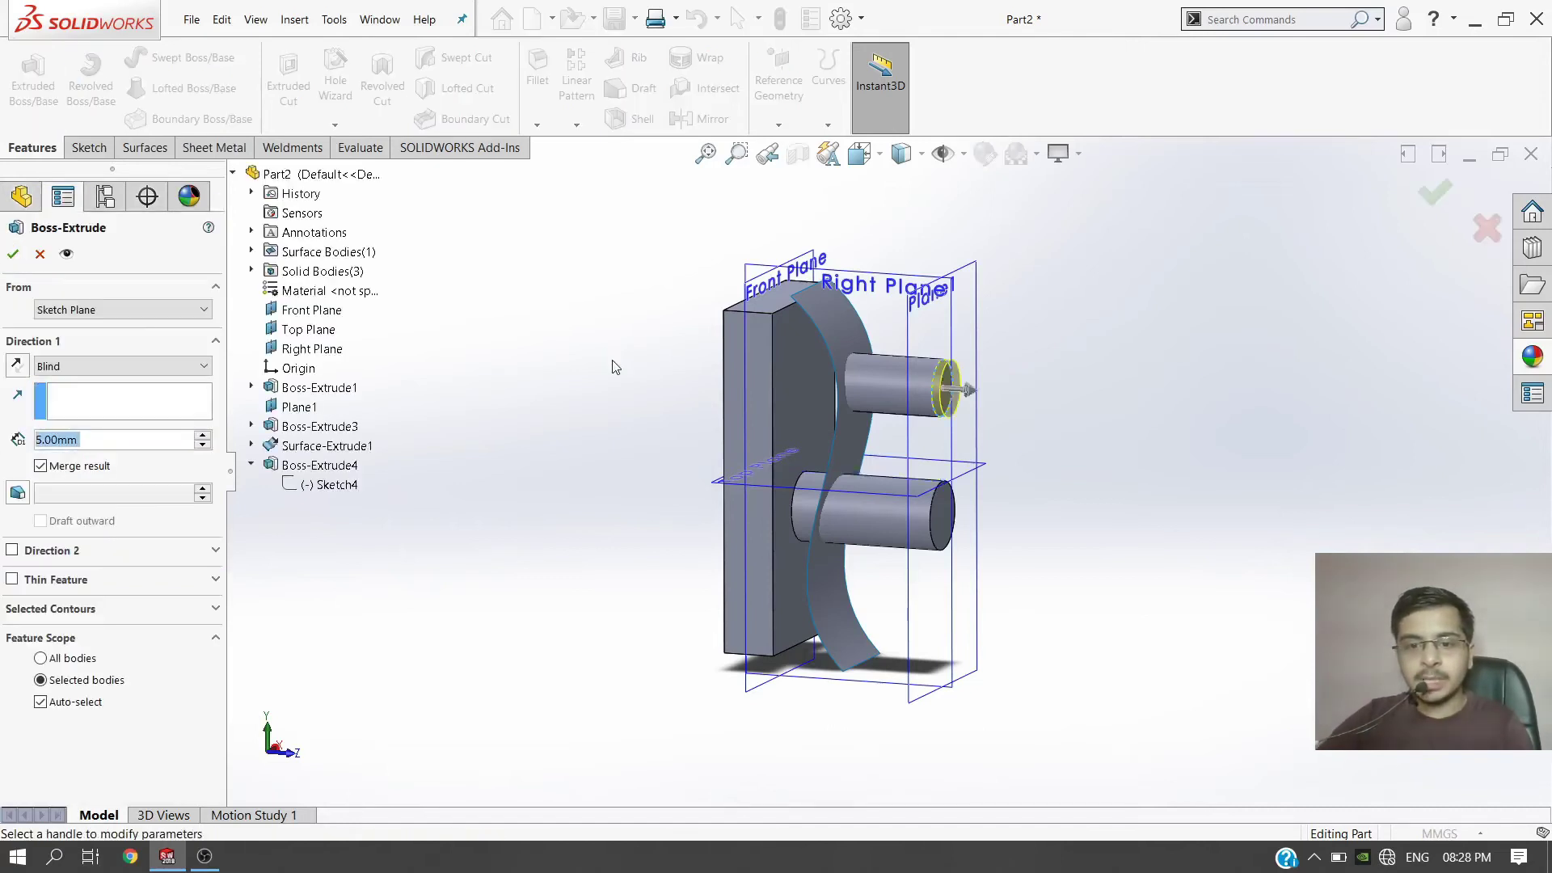
{"action": "scroll", "coordinate": [962, 400], "scroll_direction": "down", "scroll_amount": 5}
{"action": "scroll", "coordinate": [778, 490], "scroll_direction": "up", "scroll_amount": 3}
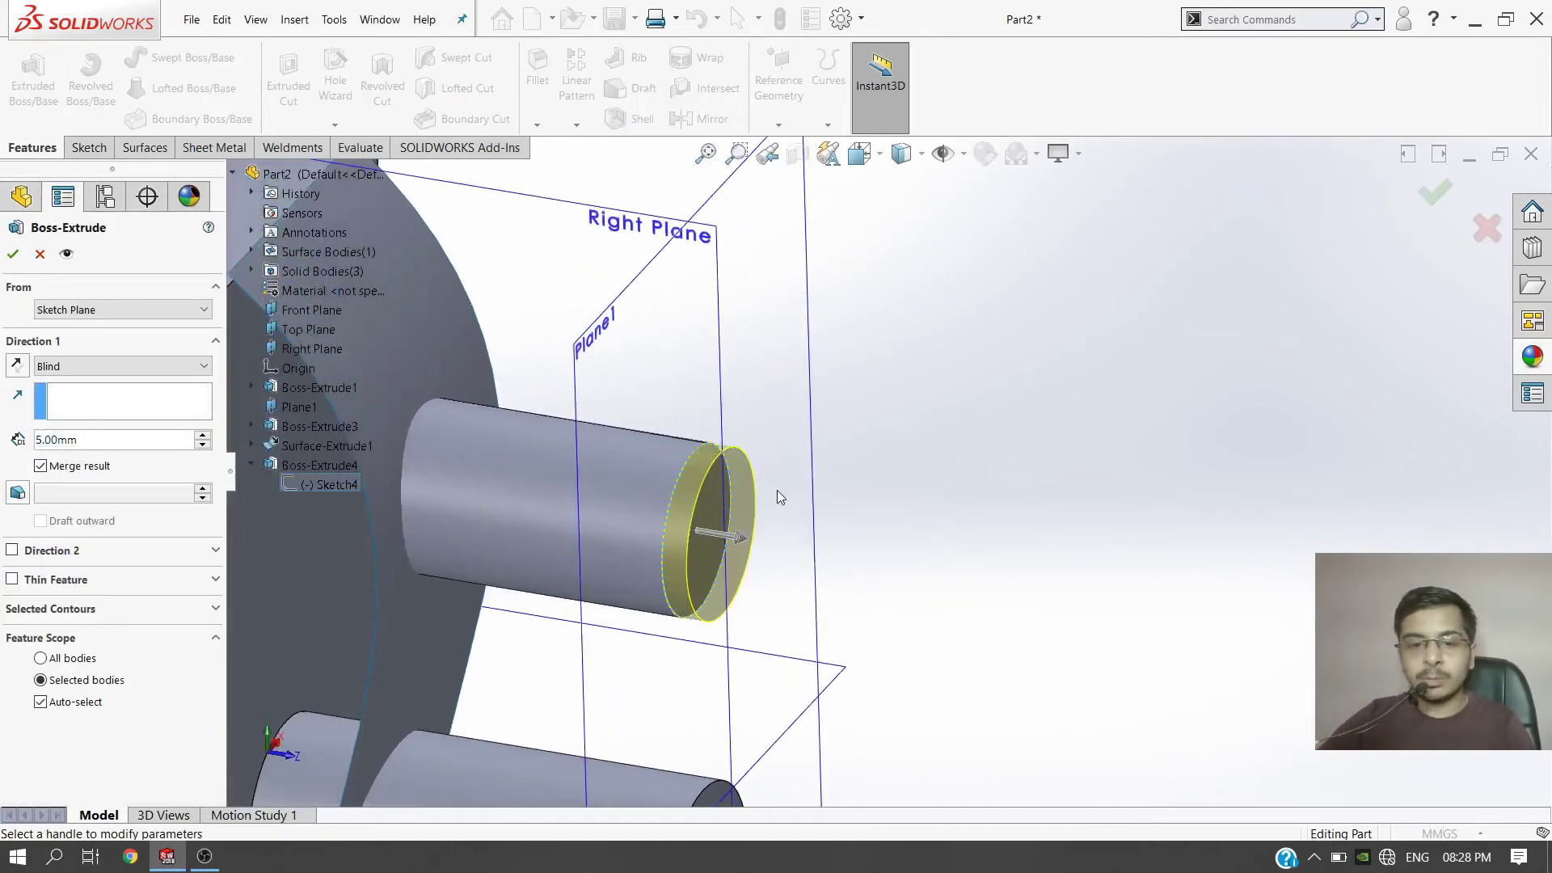
{"action": "scroll", "coordinate": [796, 514], "scroll_direction": "down", "scroll_amount": 1}
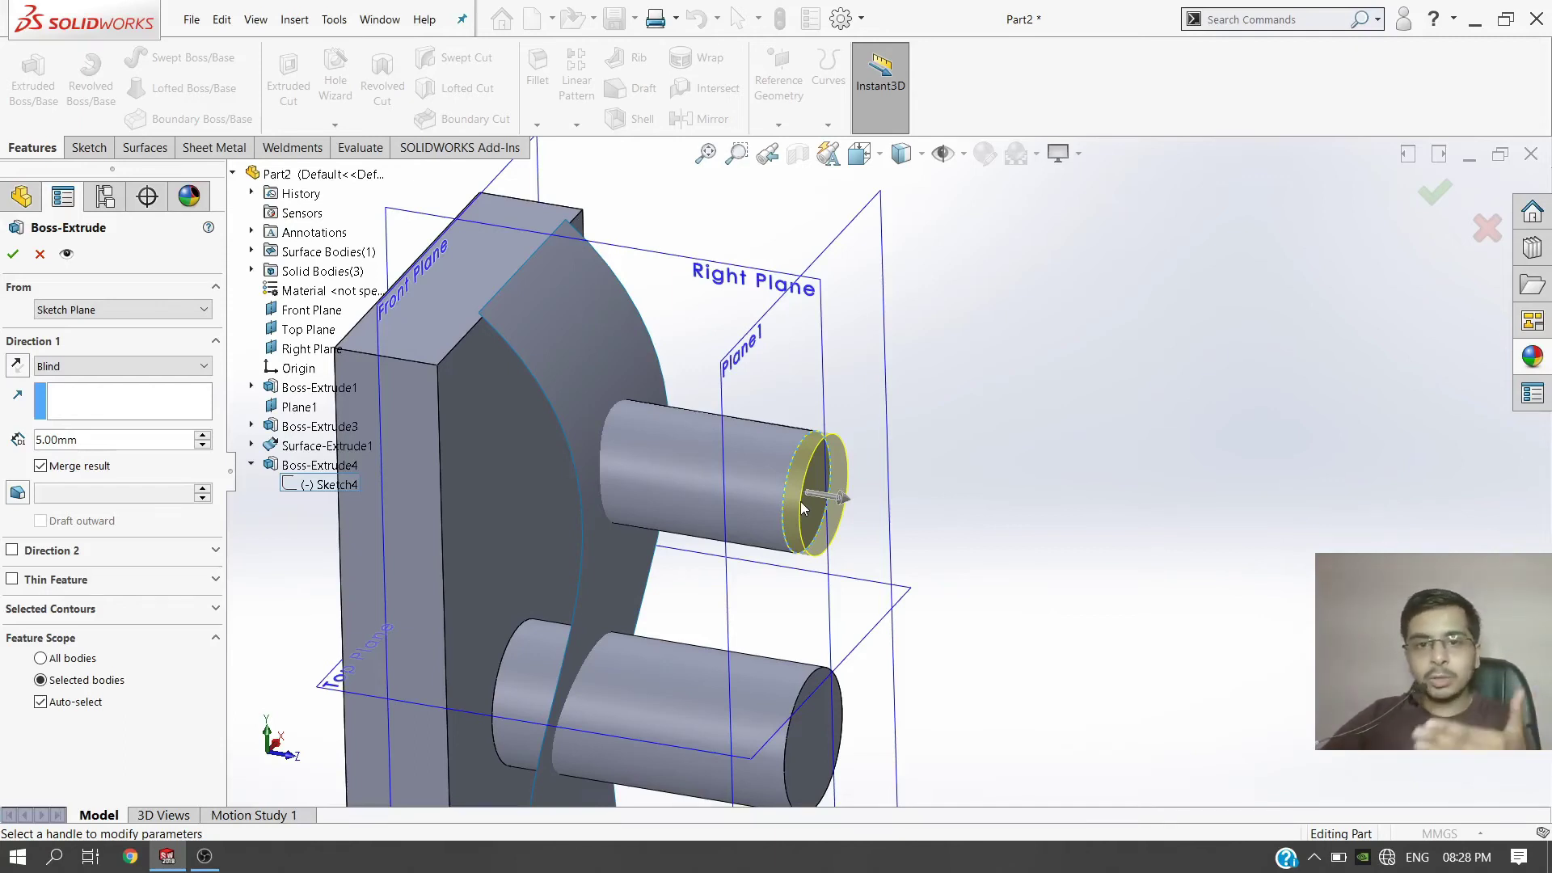
{"action": "left_click", "coordinate": [129, 365]}
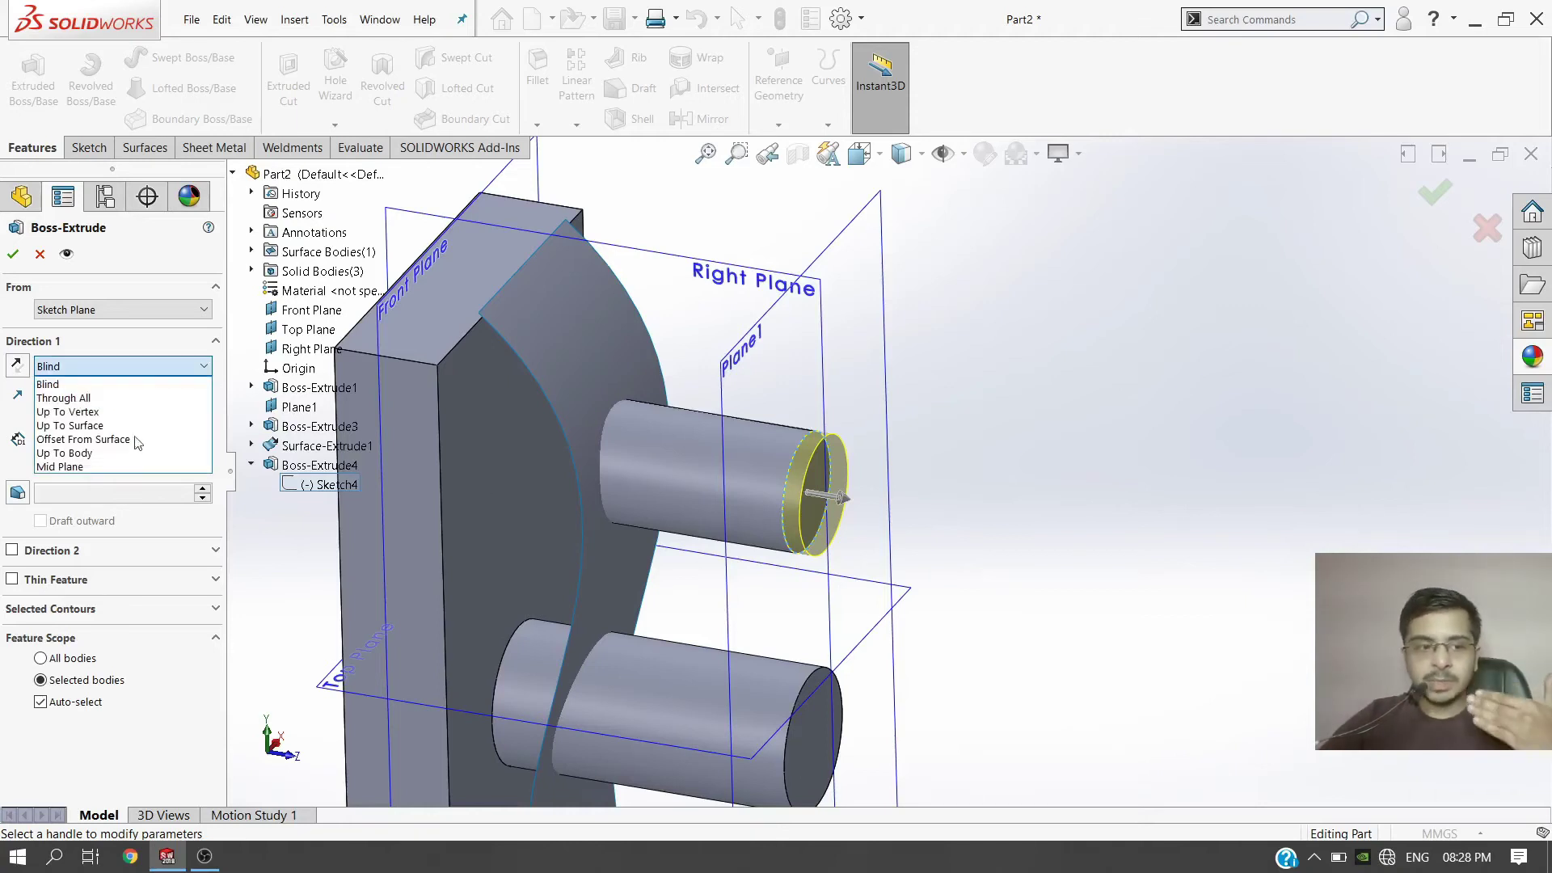
{"action": "left_click", "coordinate": [156, 396]}
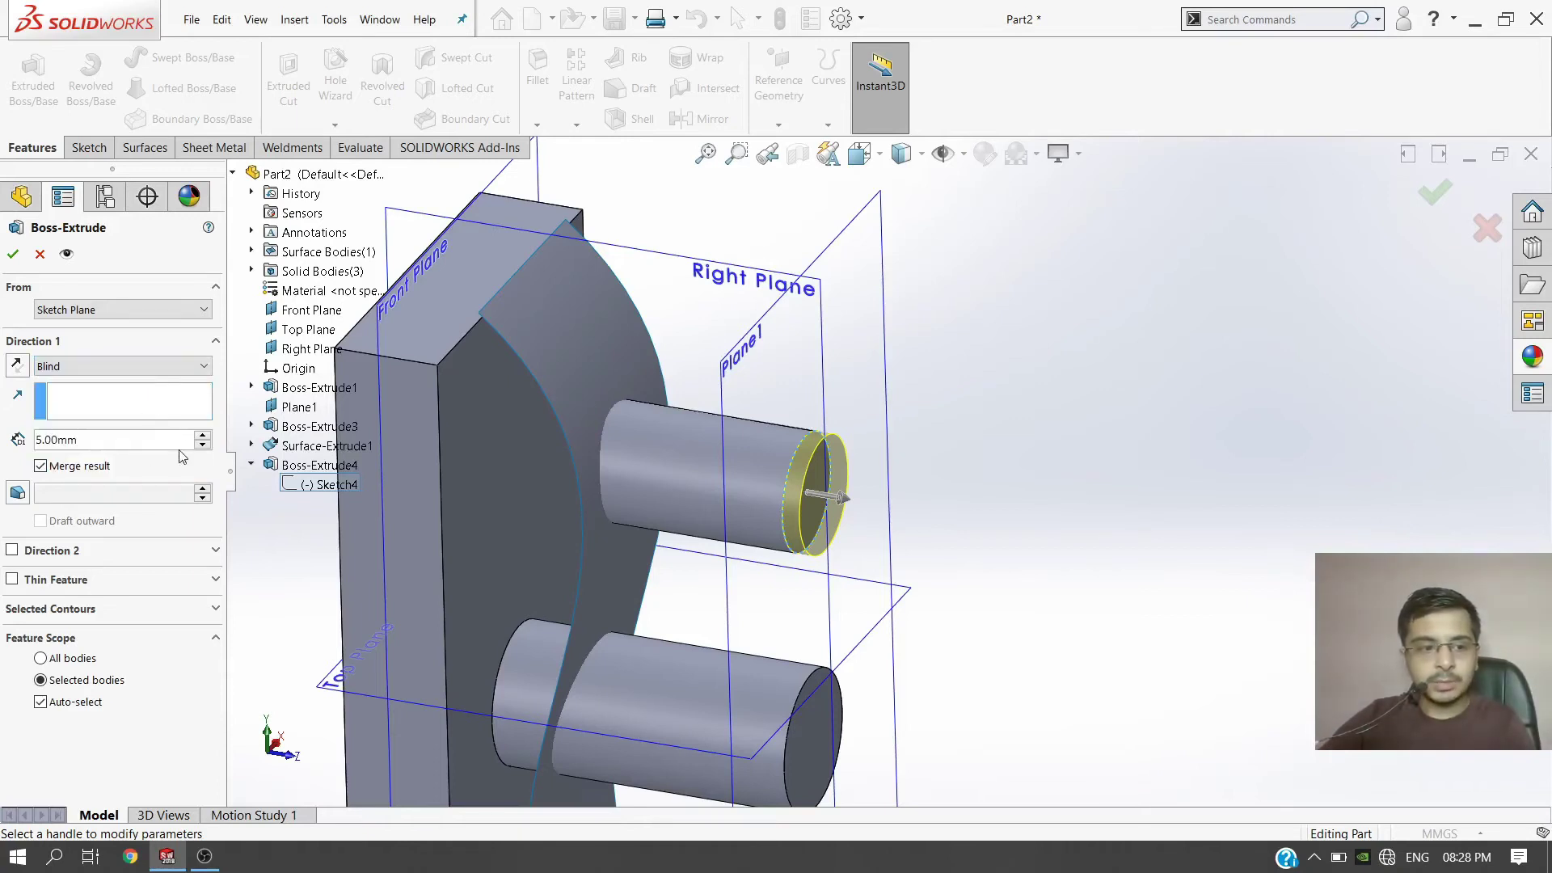
{"action": "double_click", "coordinate": [122, 439]}
{"action": "type", "text": "100"}
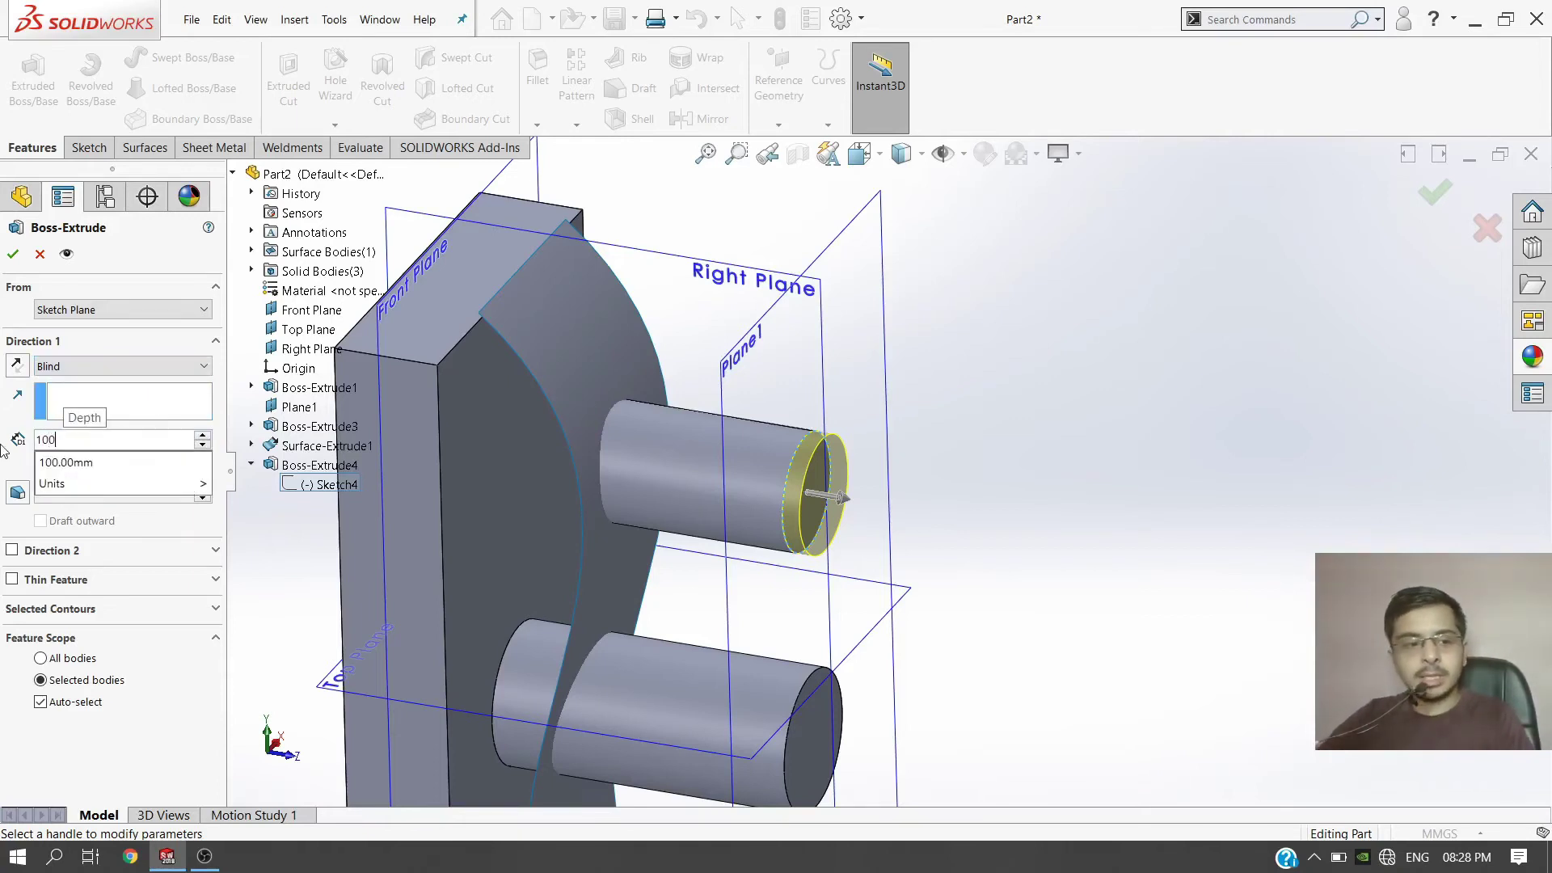
{"action": "key", "text": "Return"}
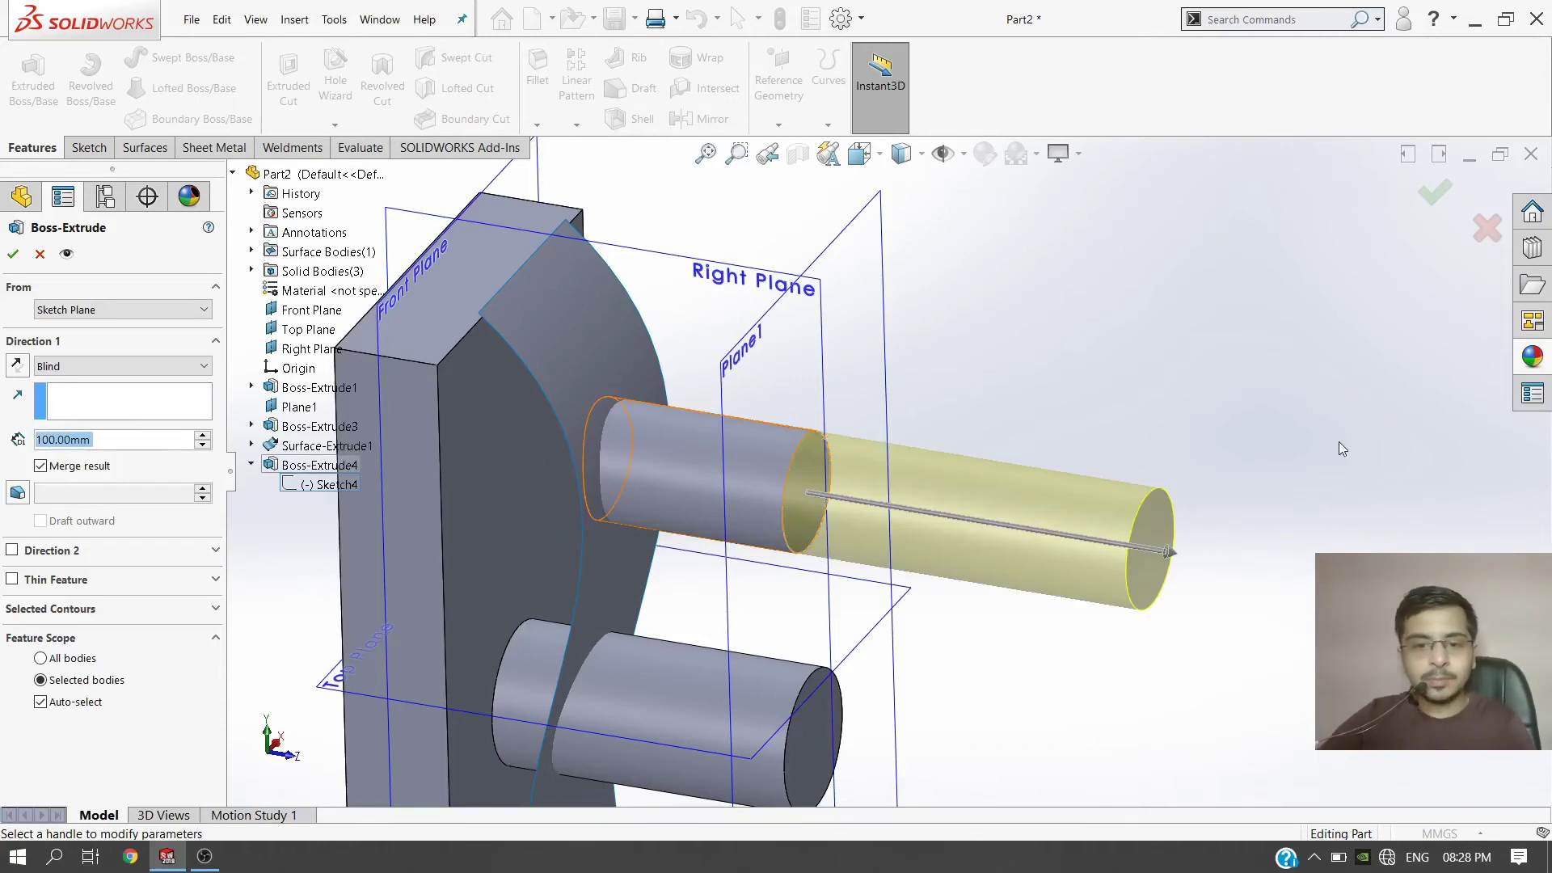
Step: Apply a 10° outward draft to the extrusion and accept it
{"action": "left_click", "coordinate": [17, 493]}
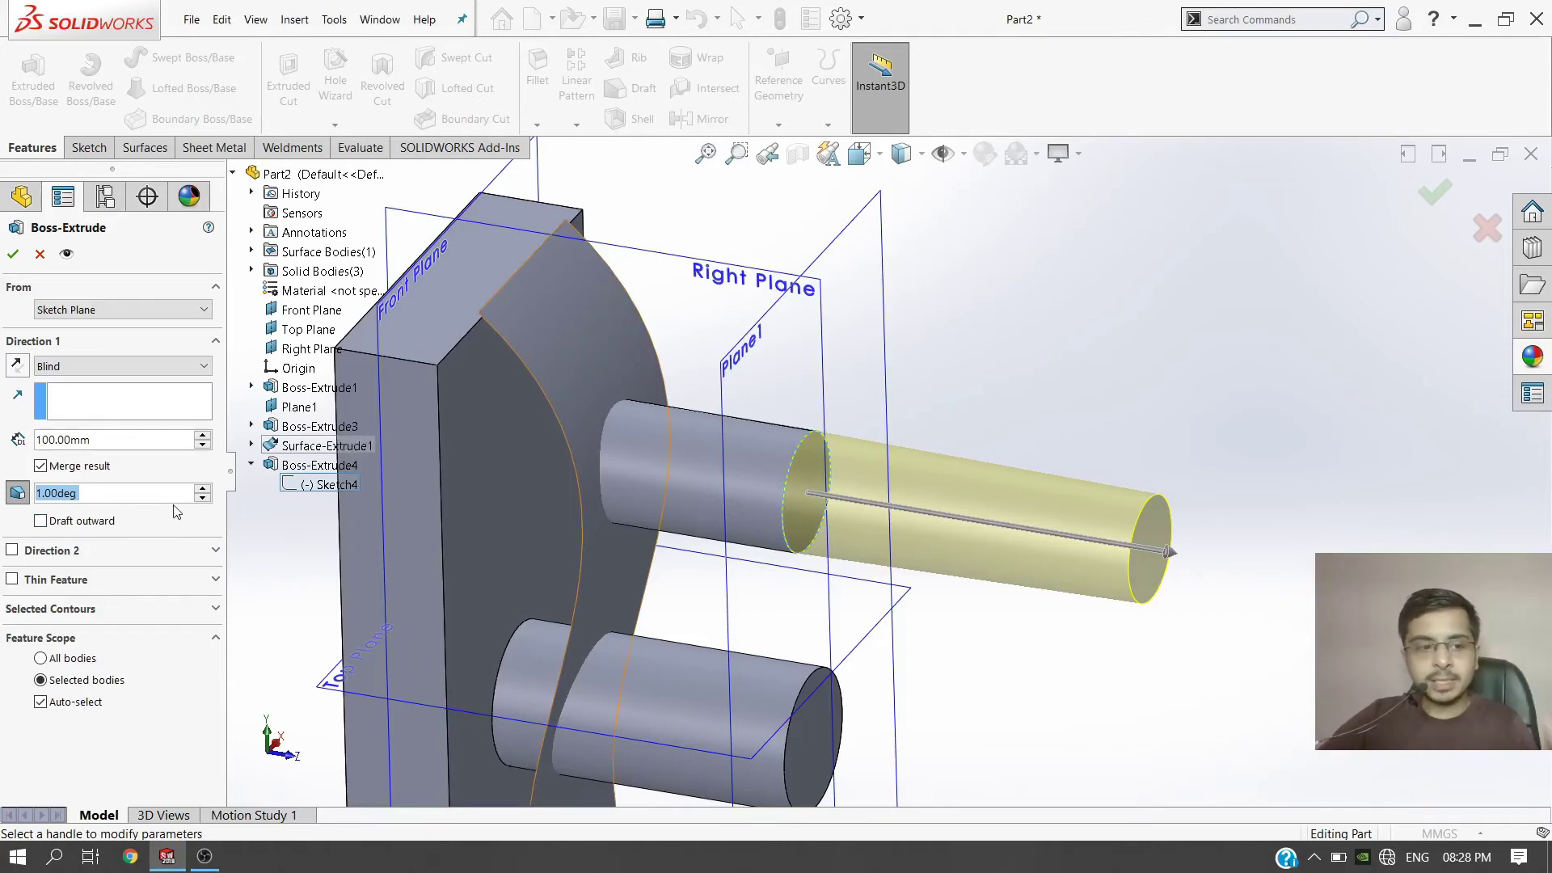
{"action": "type", "text": "10"}
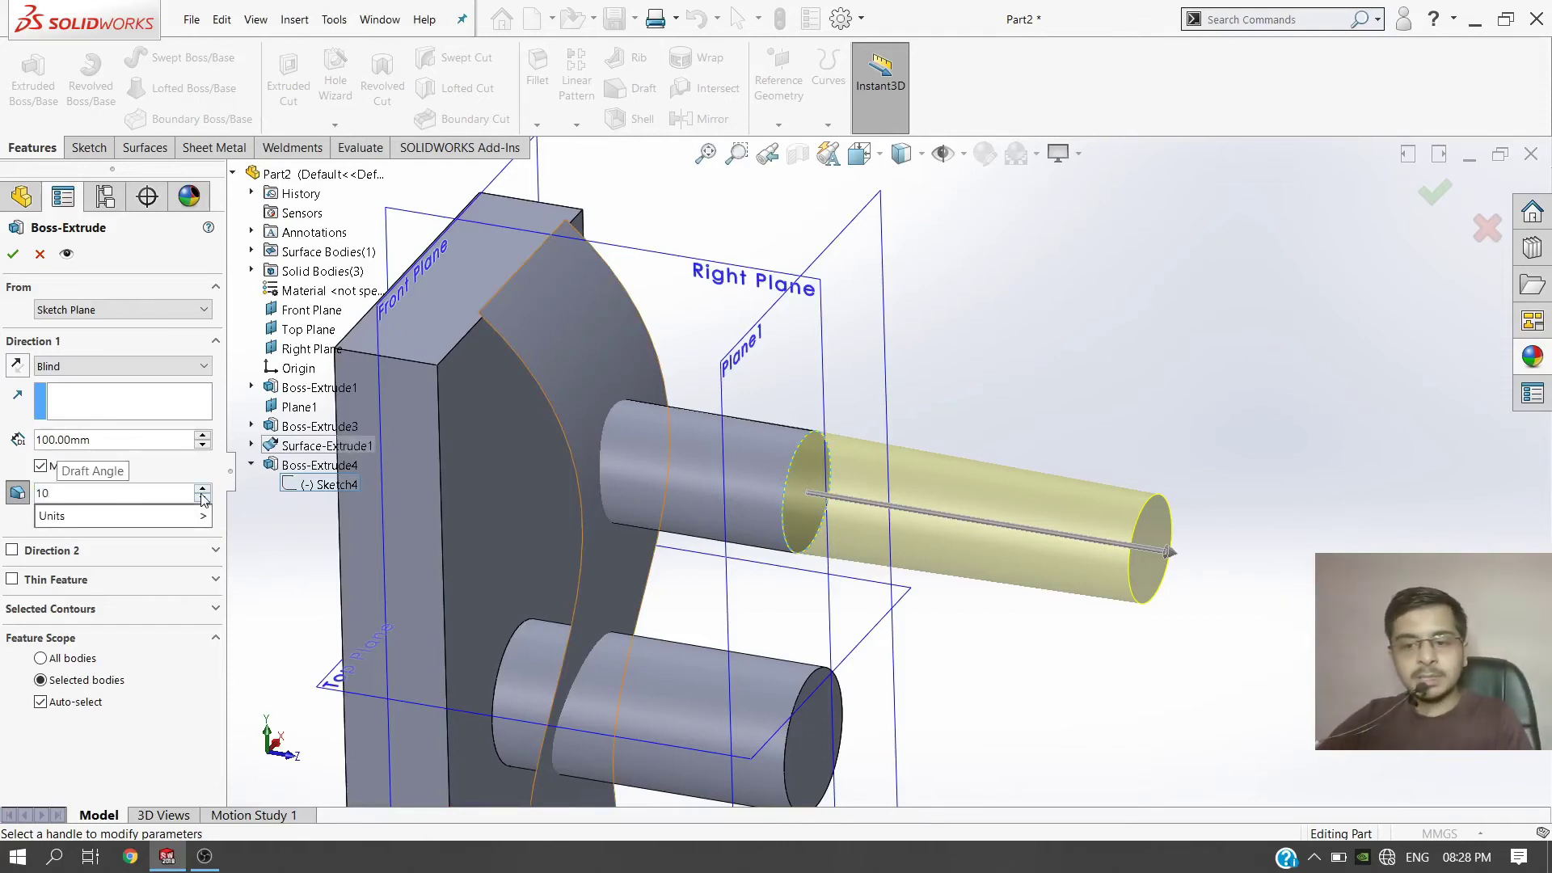
{"action": "key", "text": "Return"}
{"action": "scroll", "coordinate": [1054, 531], "scroll_direction": "down", "scroll_amount": 5}
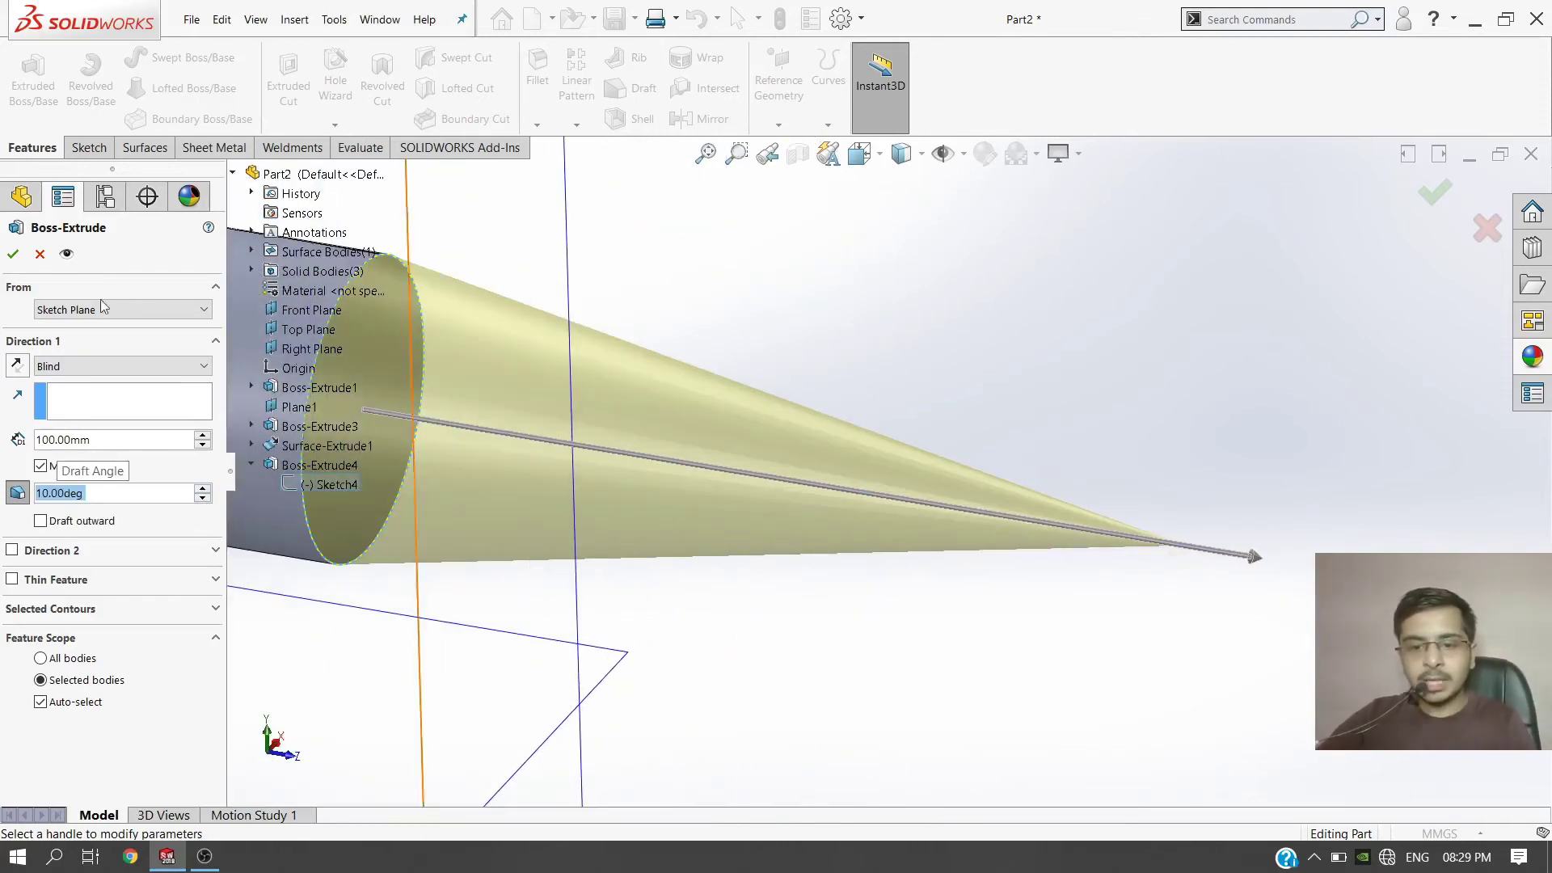
{"action": "scroll", "coordinate": [817, 505], "scroll_direction": "up", "scroll_amount": 5}
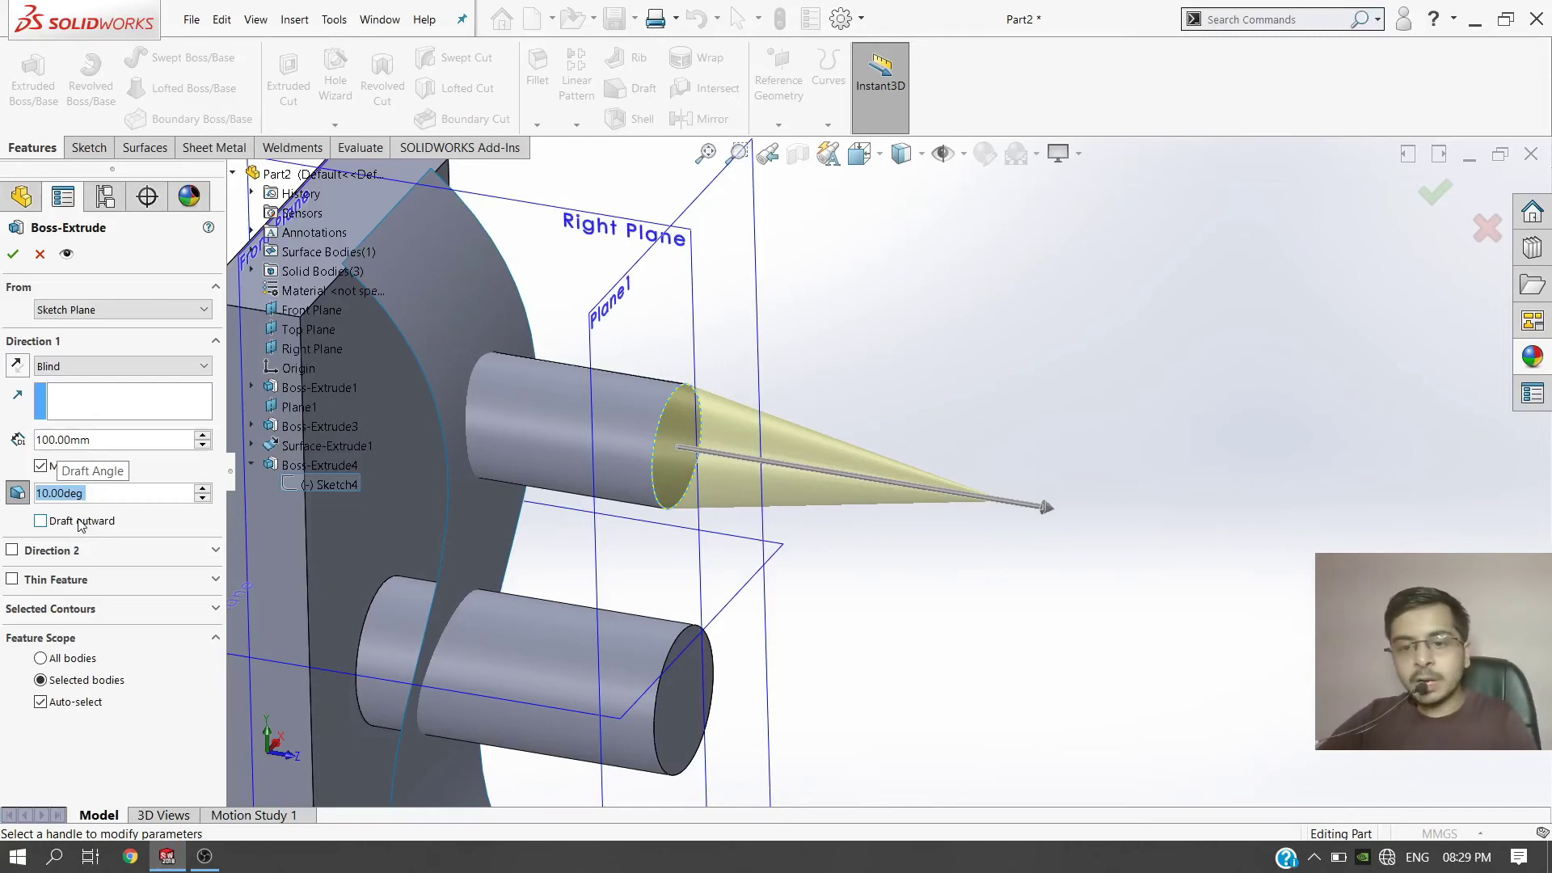
{"action": "left_click", "coordinate": [41, 521]}
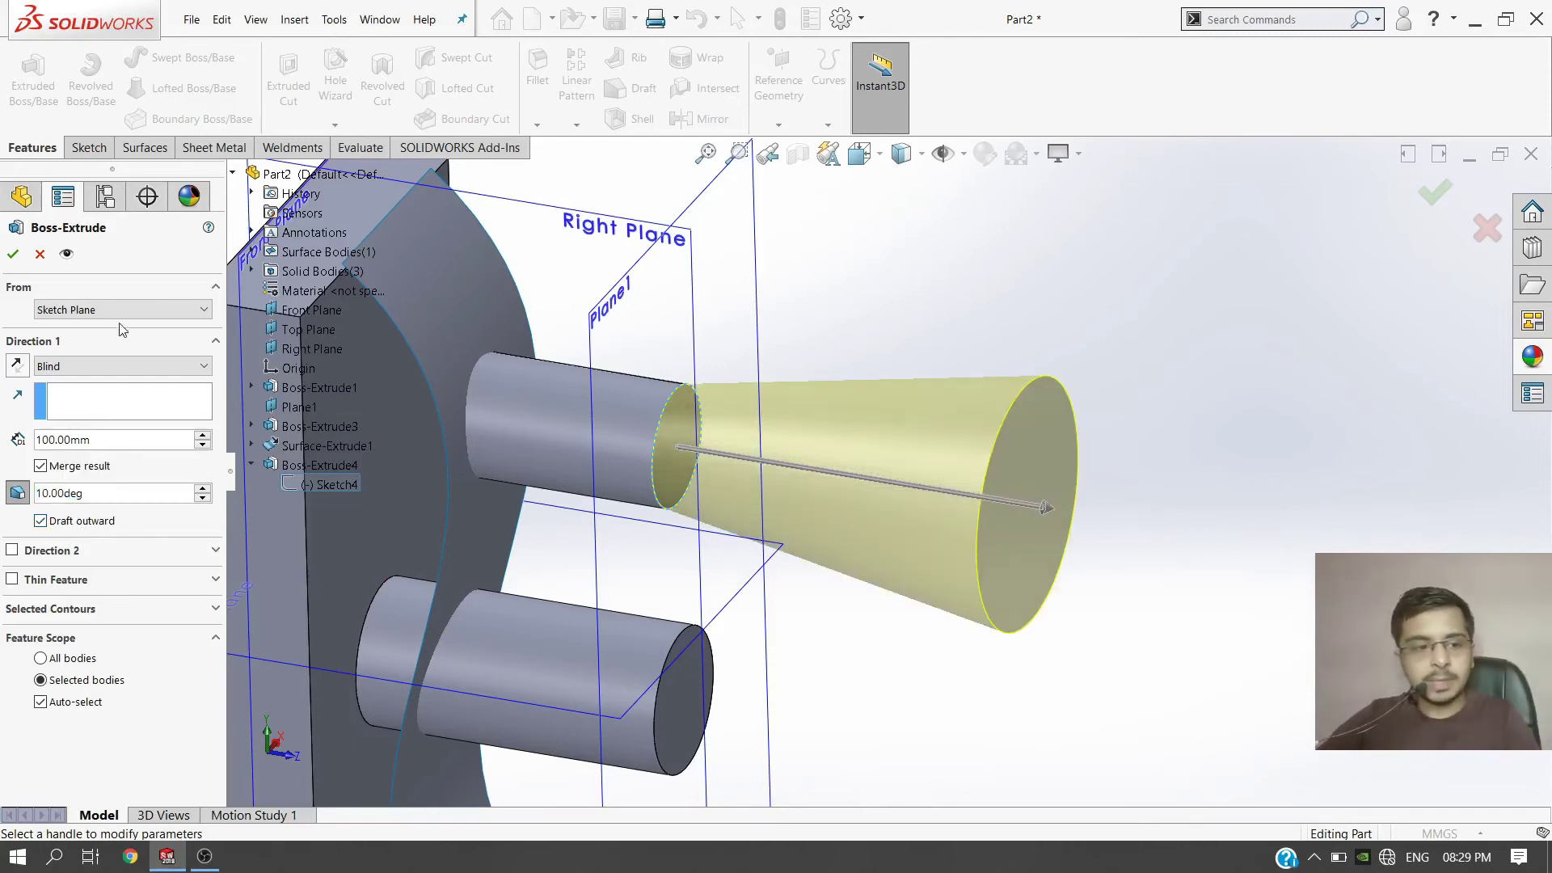
{"action": "left_click", "coordinate": [13, 257]}
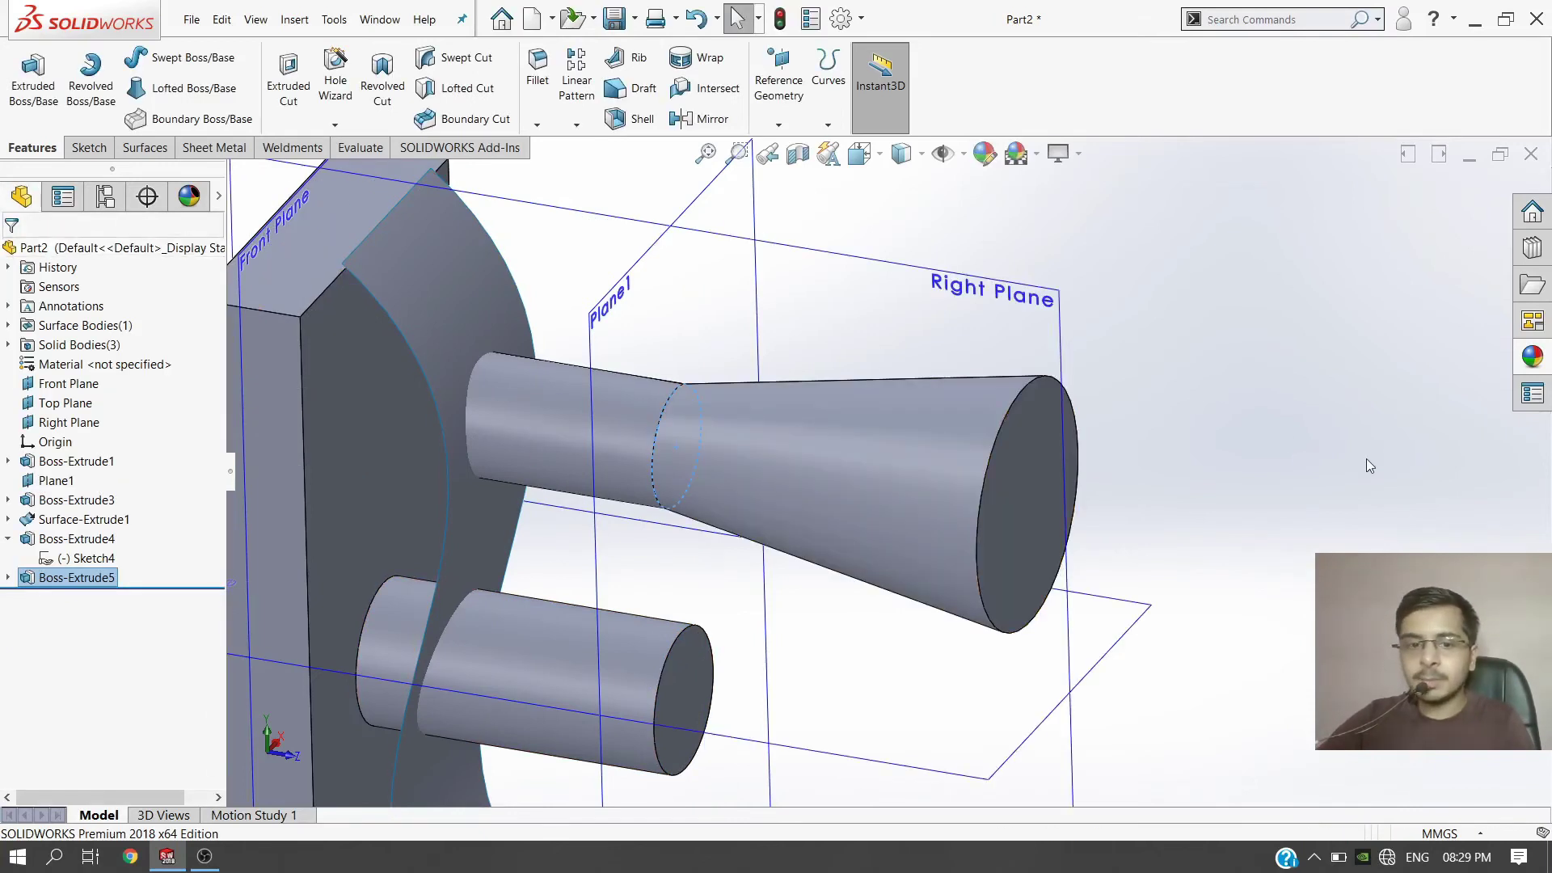
Step: Delete the tapered extrusion at the end of the upper cylinder
{"action": "left_click", "coordinate": [83, 579]}
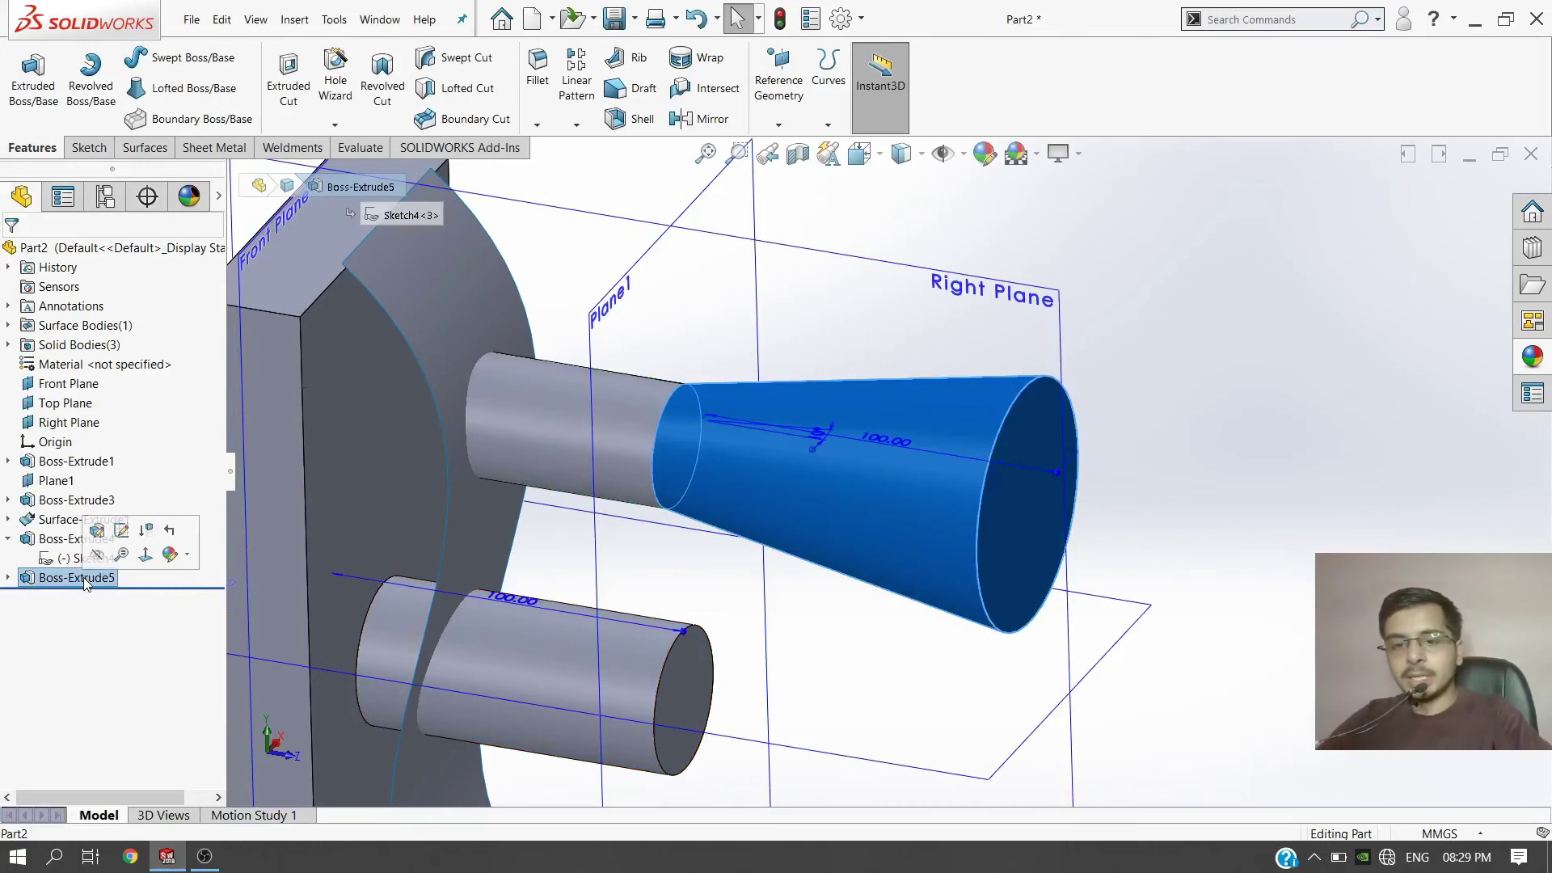
{"action": "key", "text": "Delete"}
{"action": "key", "text": "Return"}
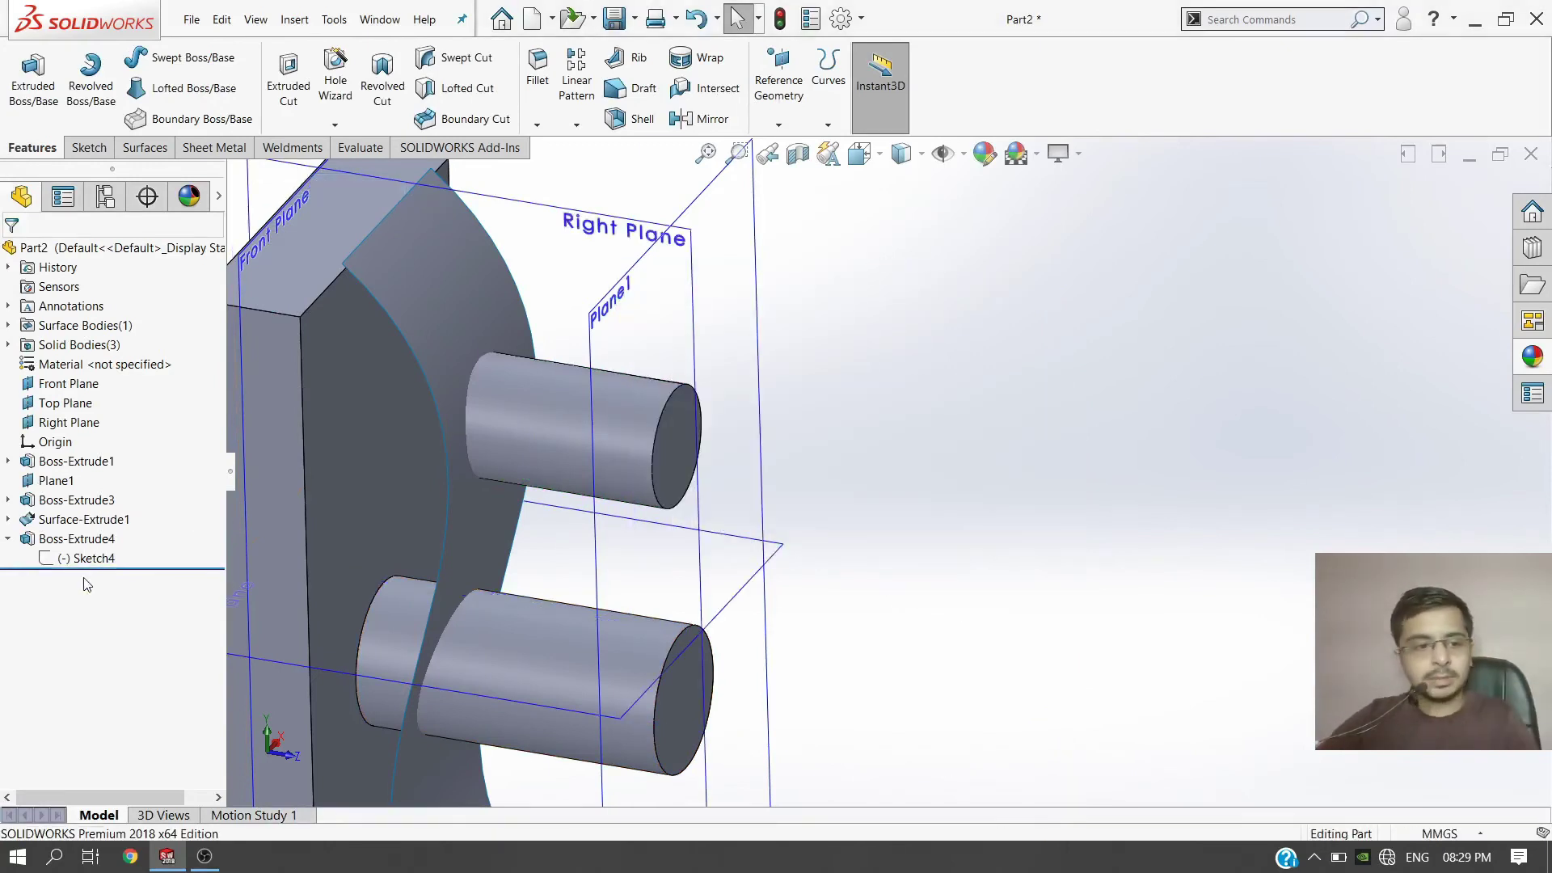
Step: Start a 100 mm Blind boss extrusion from Sketch4 as a Thin Feature, with the wall direction reversed inward
{"action": "left_click", "coordinate": [87, 558]}
{"action": "left_click", "coordinate": [33, 85]}
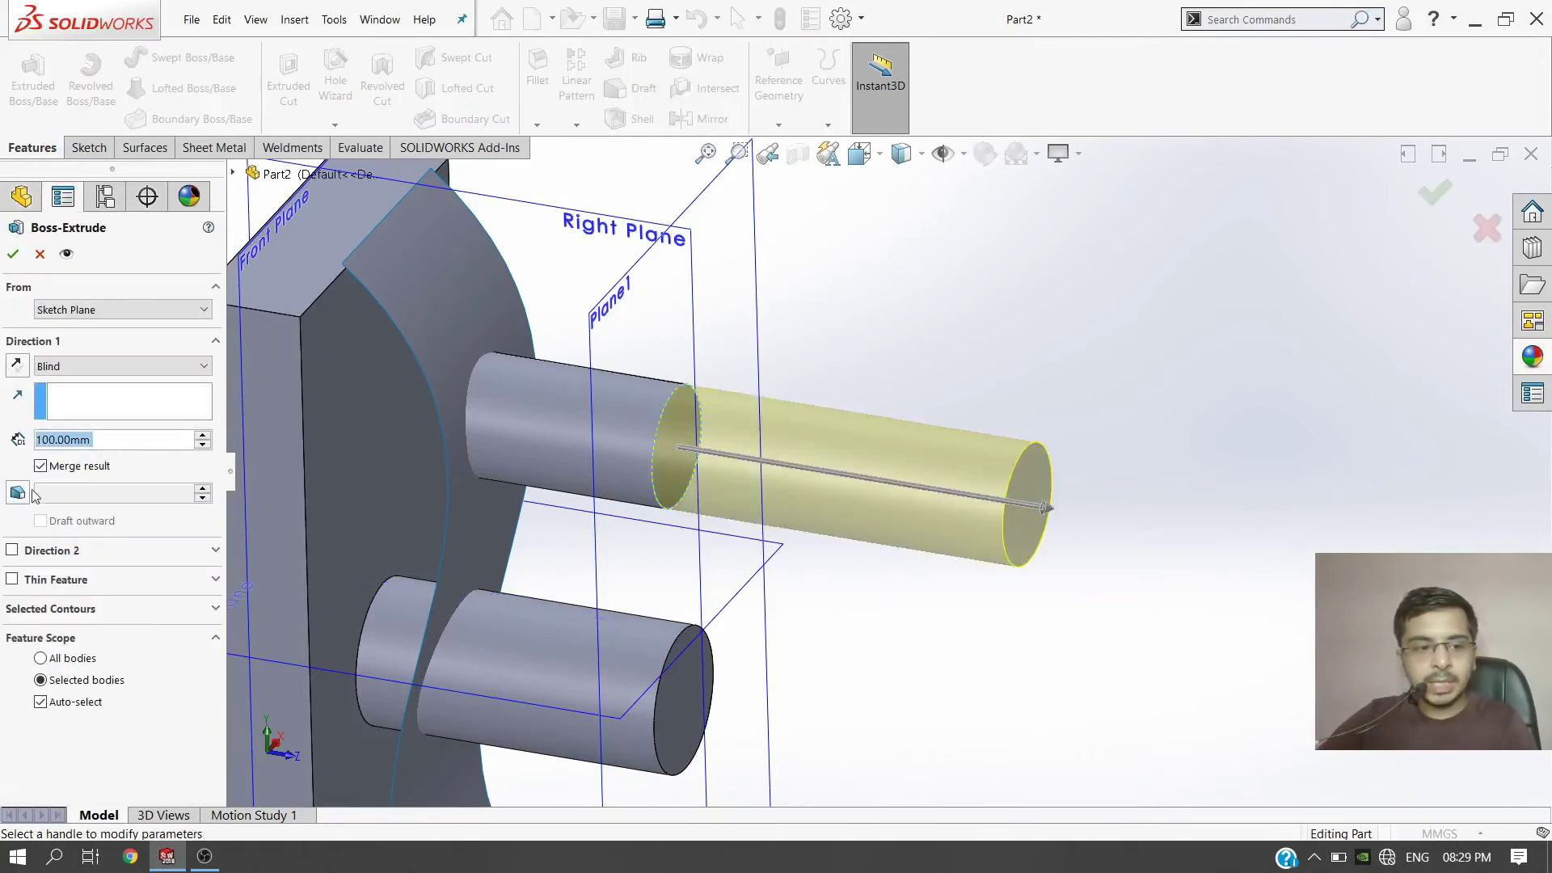
{"action": "left_click", "coordinate": [12, 580]}
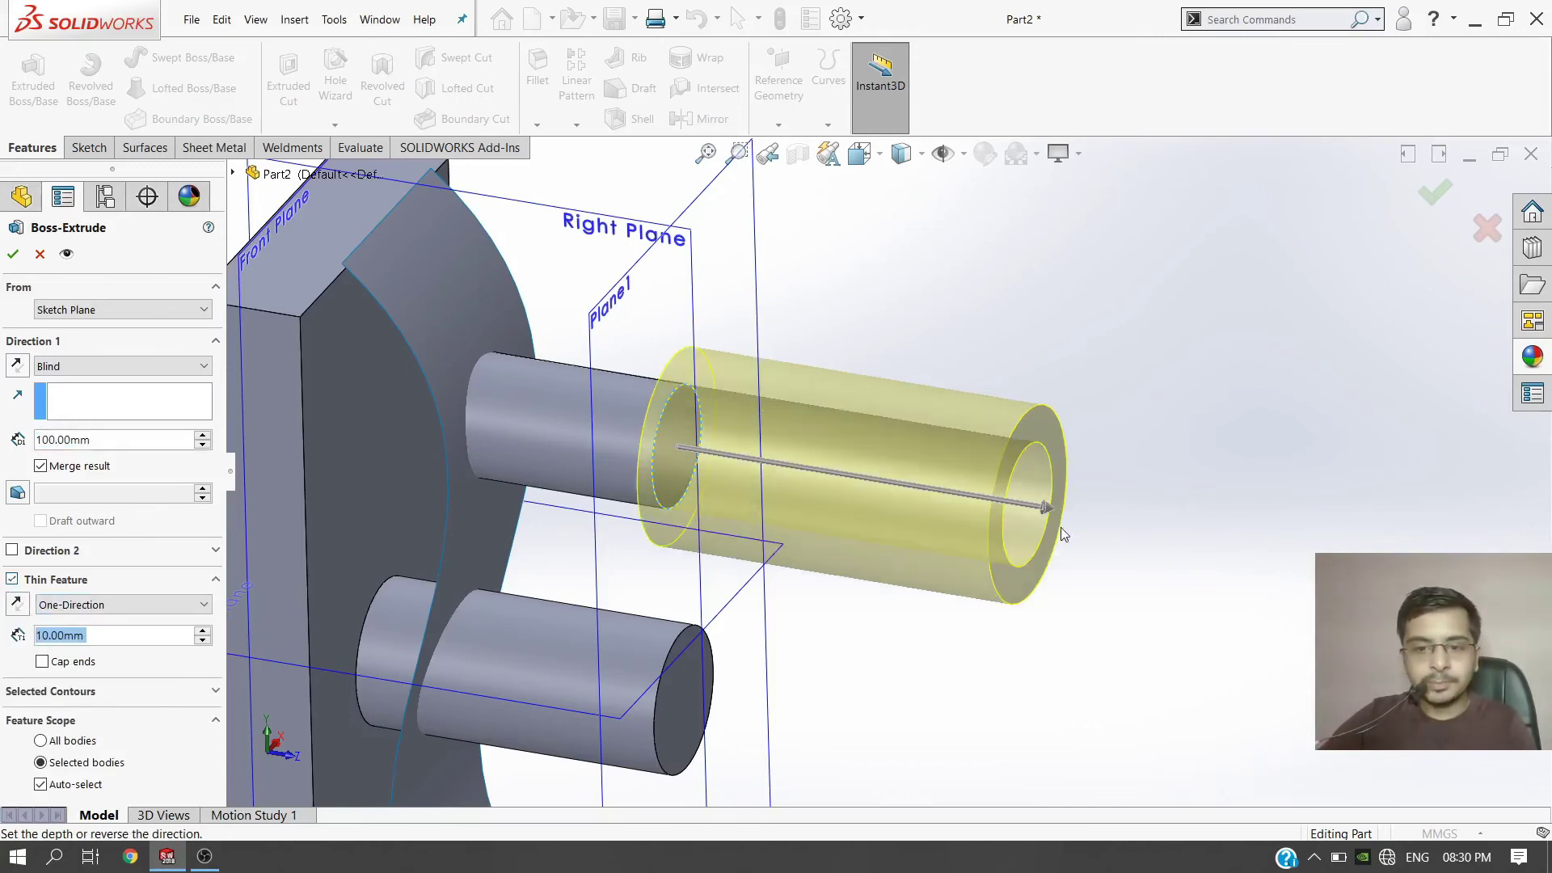
{"action": "scroll", "coordinate": [1061, 532], "scroll_direction": "down", "scroll_amount": 3}
{"action": "middle_click_drag", "start_coordinate": [1024, 516], "coordinate": [926, 470]}
{"action": "scroll", "coordinate": [926, 470], "scroll_direction": "up", "scroll_amount": 3}
{"action": "scroll", "coordinate": [346, 368], "scroll_direction": "down", "scroll_amount": 4}
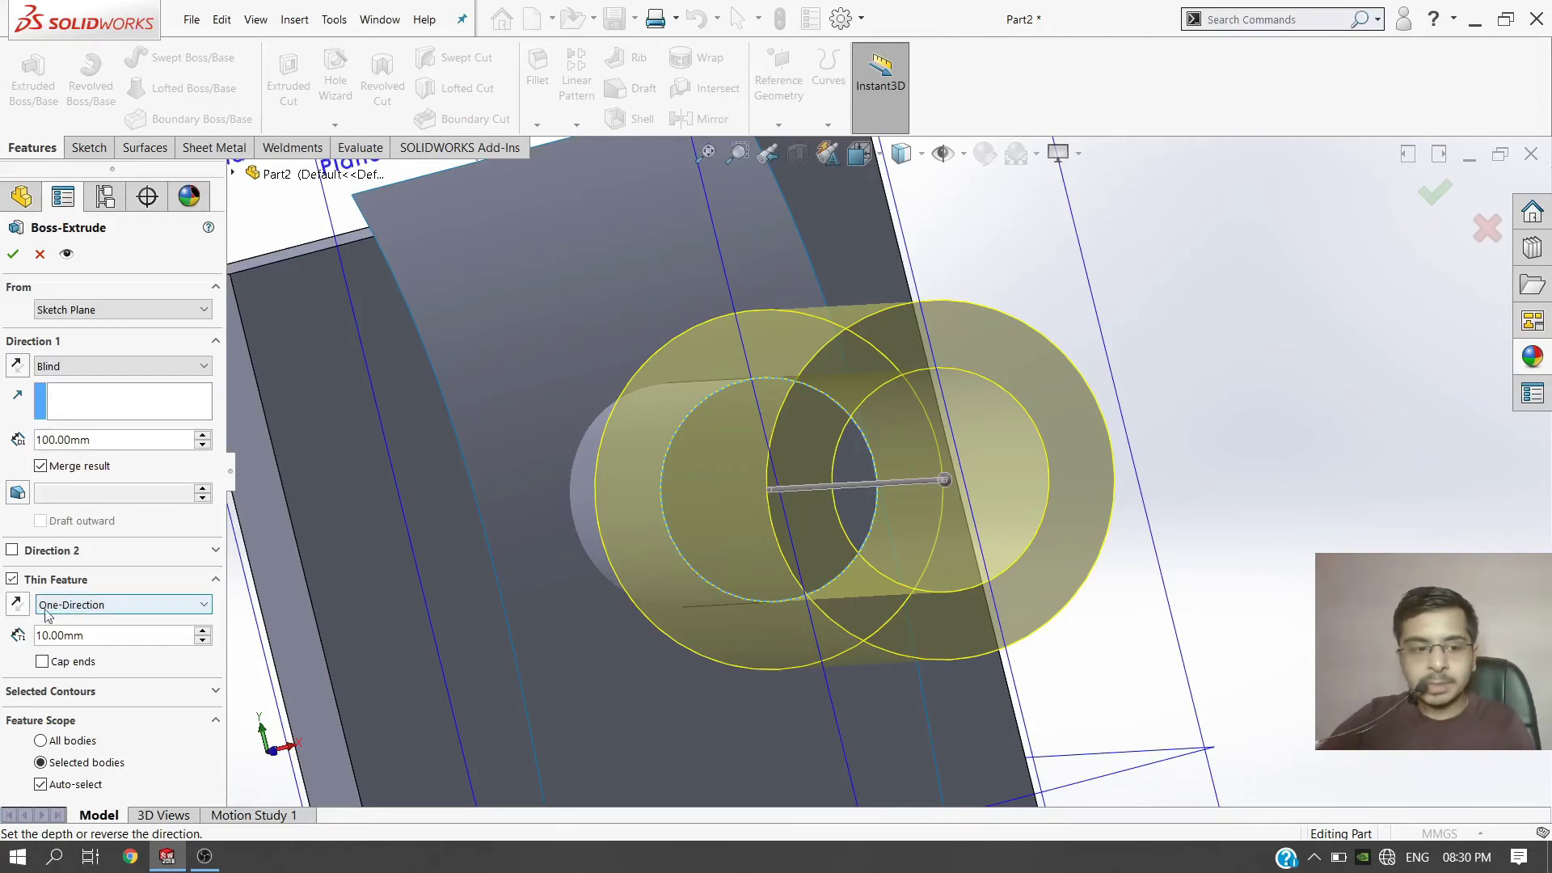
{"action": "left_click", "coordinate": [18, 606]}
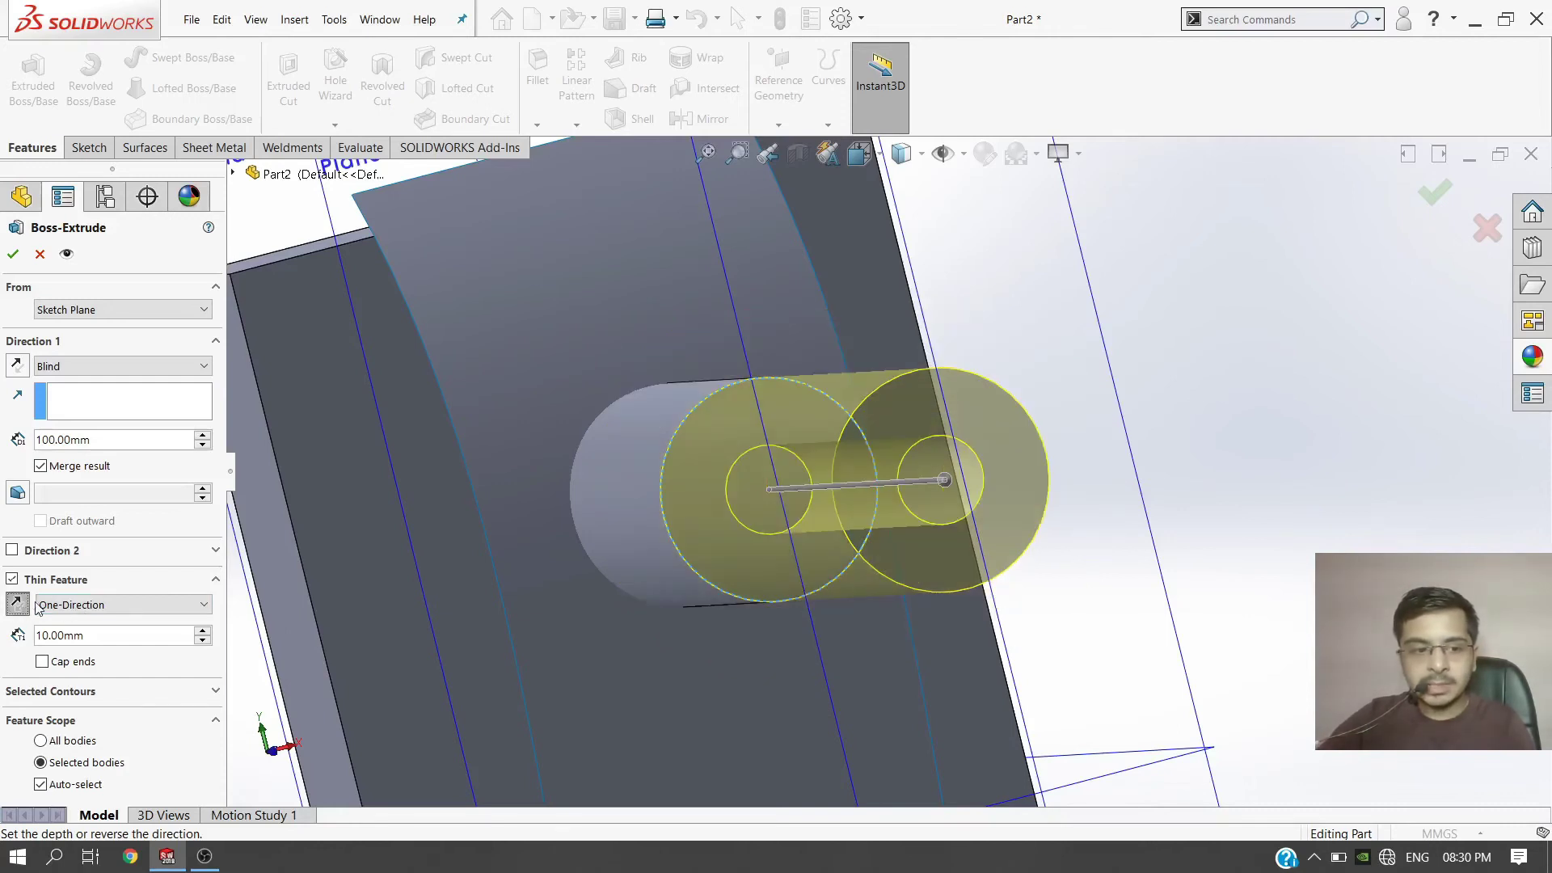
Step: Keep the thin feature type at One-Direction and set its wall thickness to 2 mm
{"action": "left_click", "coordinate": [78, 608]}
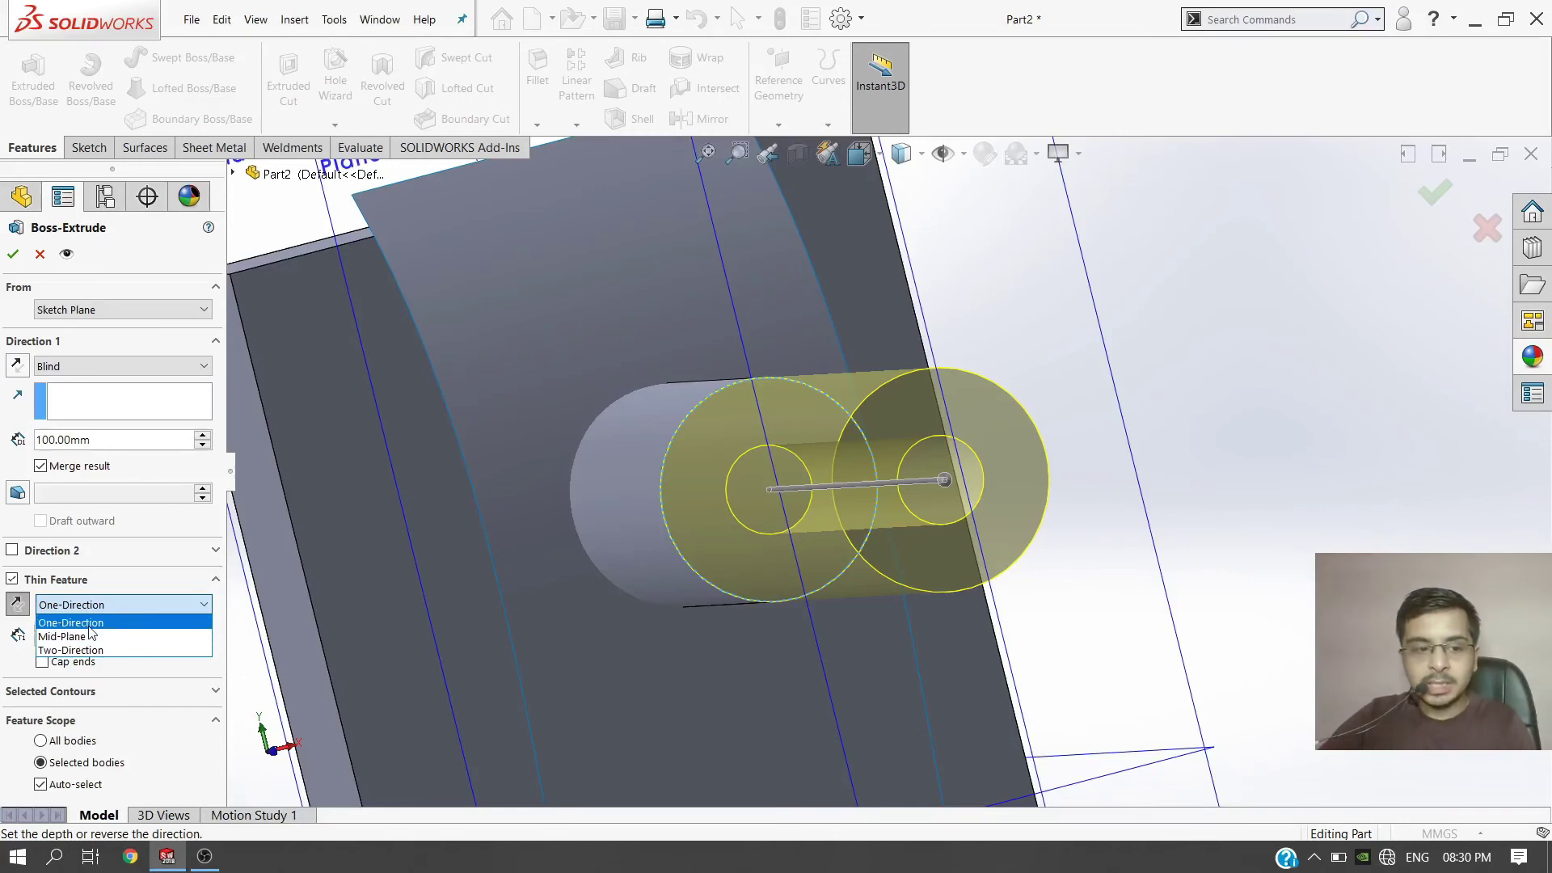
{"action": "left_click", "coordinate": [89, 628]}
{"action": "double_click", "coordinate": [90, 637]}
{"action": "type", "text": "2"}
{"action": "key", "text": "Return"}
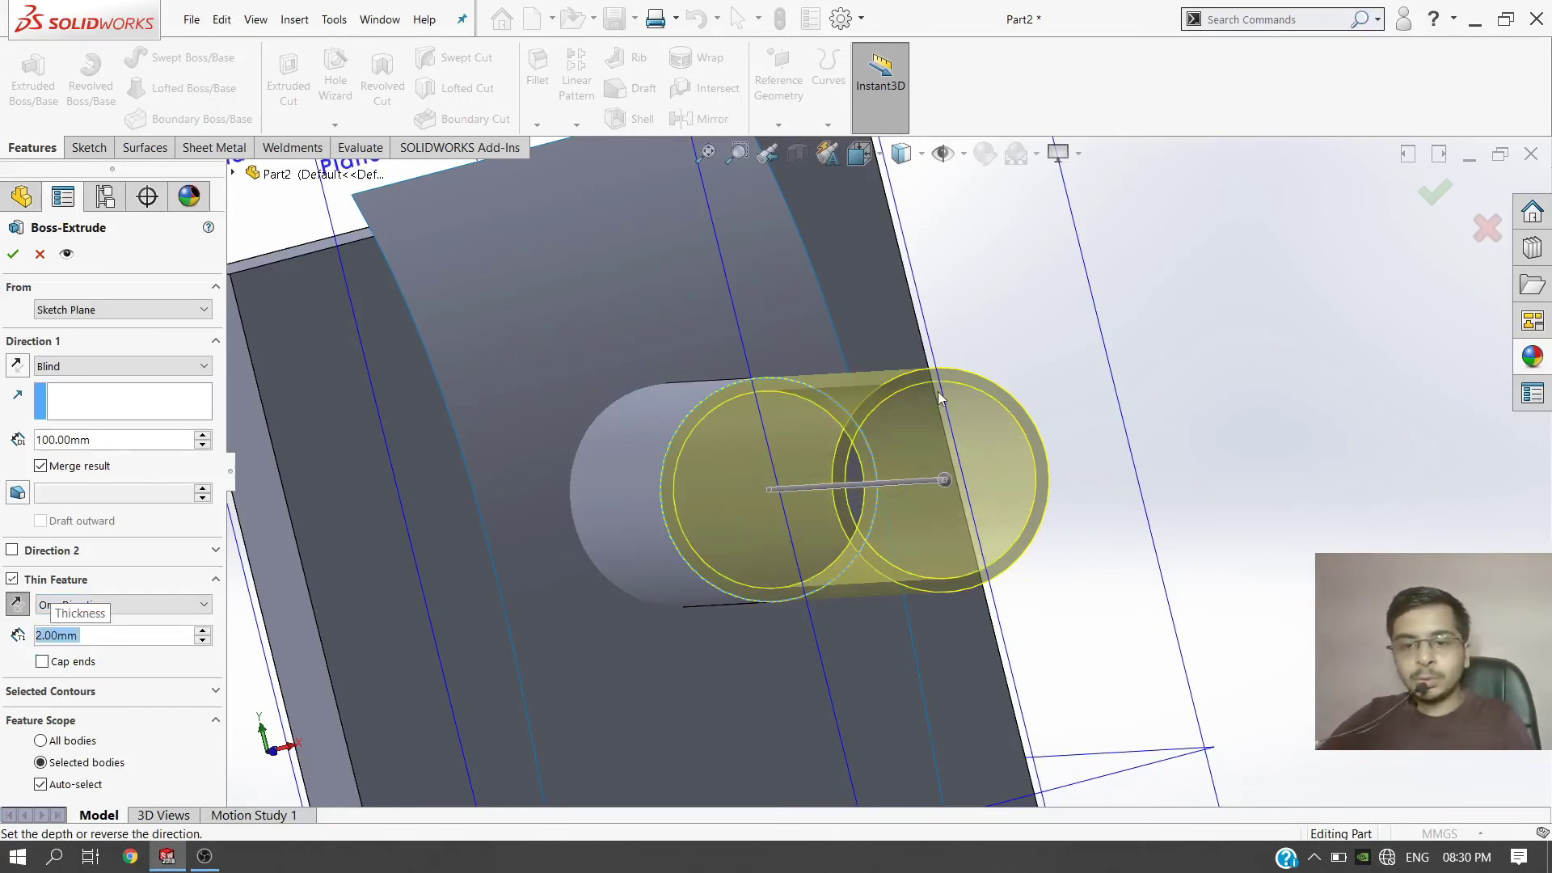
Step: Change the thin feature type to Two-Direction with a Direction 2 thickness of 2 mm
{"action": "left_click", "coordinate": [175, 615]}
{"action": "left_click", "coordinate": [140, 649]}
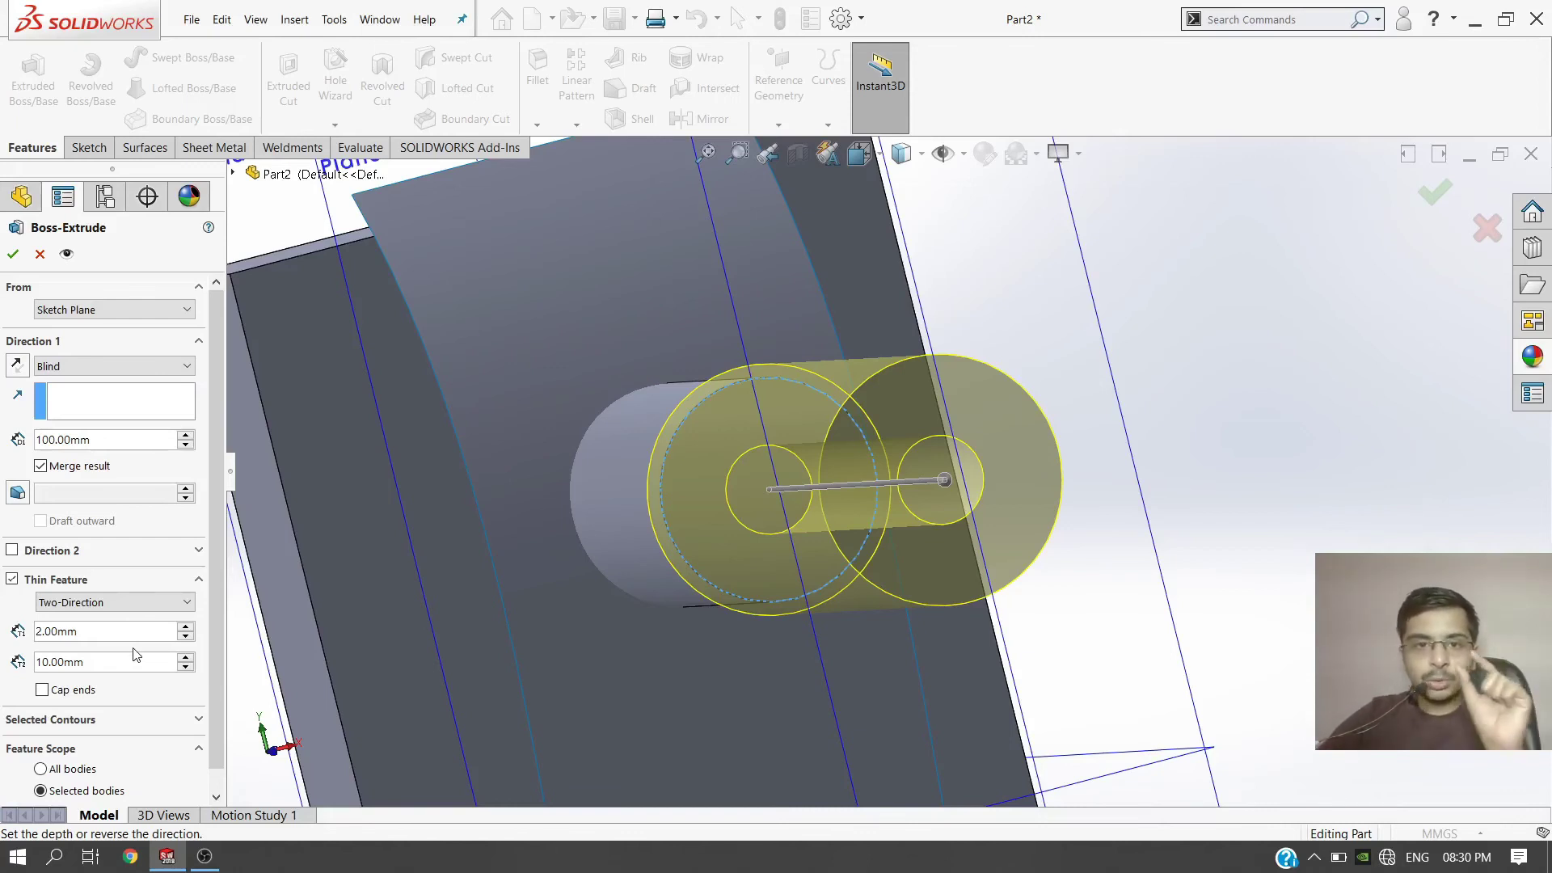
{"action": "left_click_drag", "start_coordinate": [135, 662], "coordinate": [4, 649]}
{"action": "type", "text": "2"}
{"action": "key", "text": "Return"}
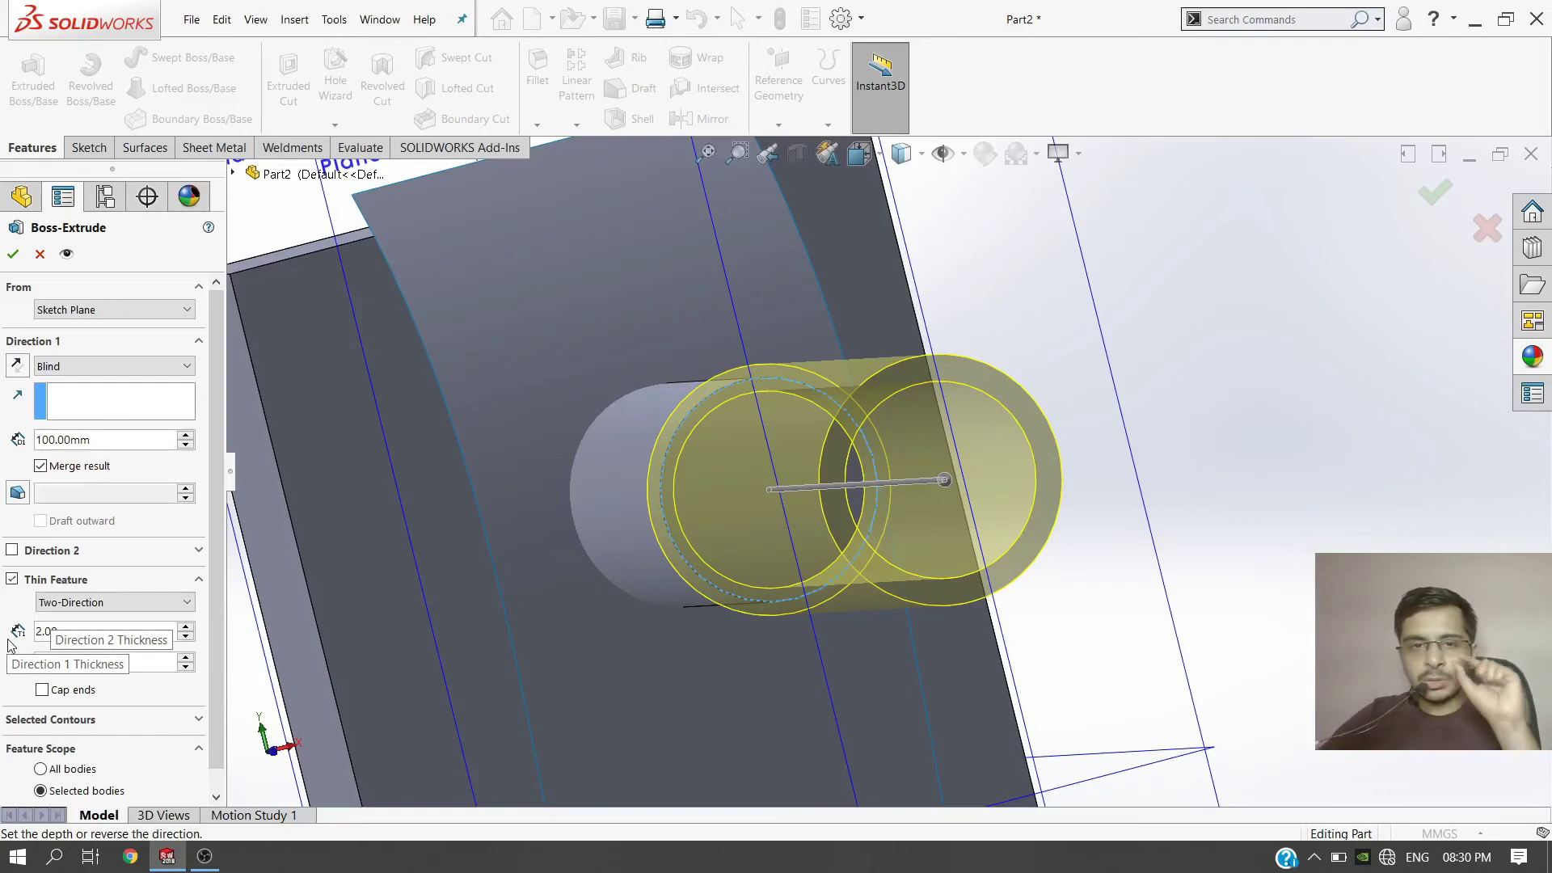
Step: Enable Cap ends and try the Mid-Plane thin type before returning the type to One-Direction
{"action": "left_click", "coordinate": [87, 691]}
{"action": "left_click", "coordinate": [147, 605]}
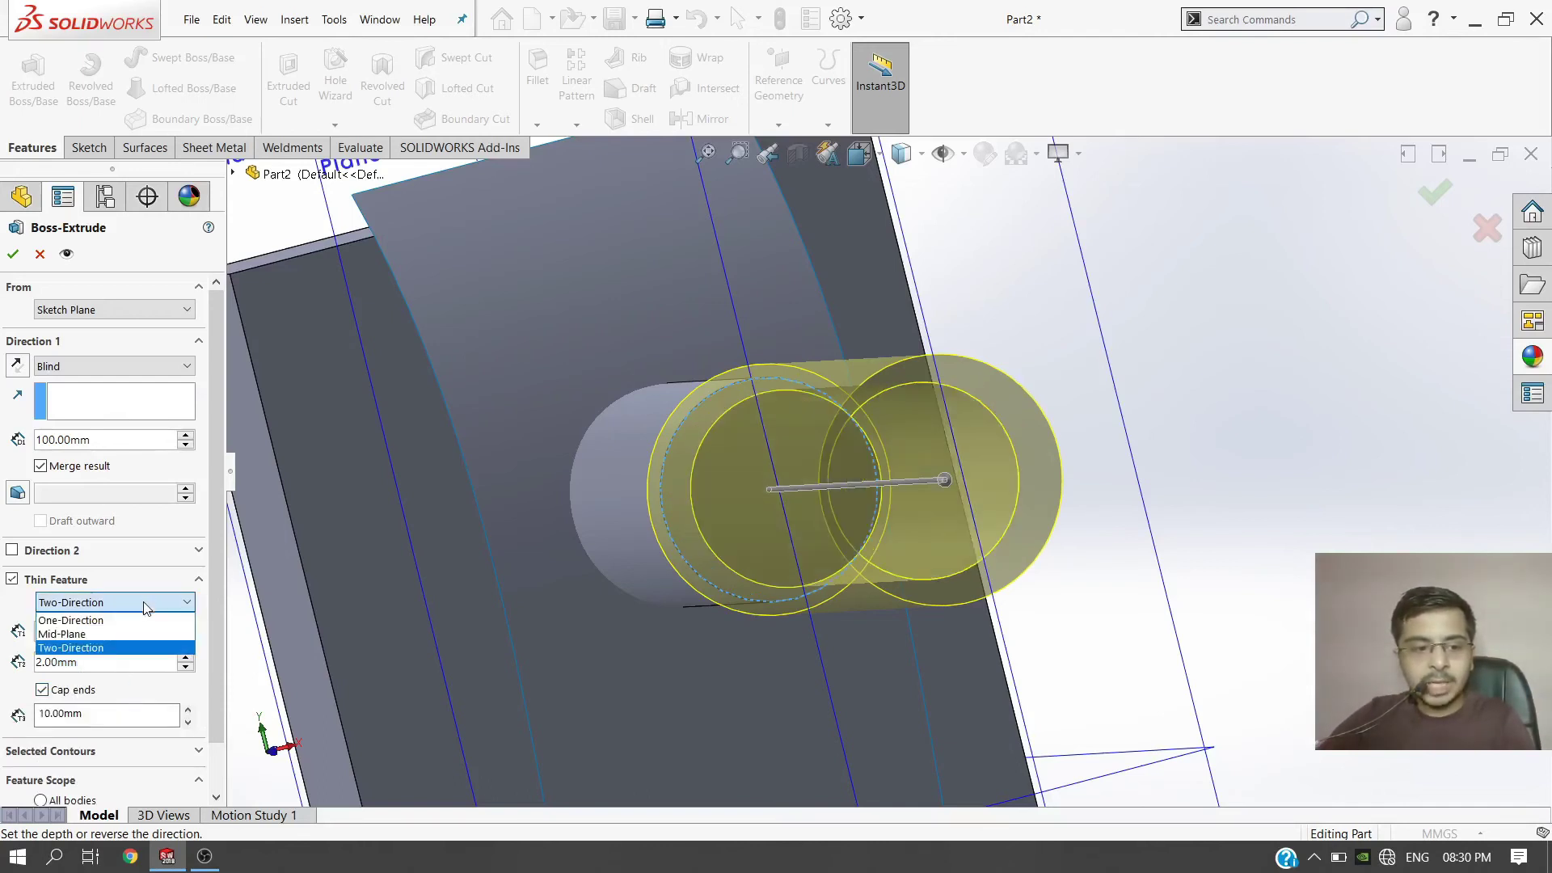
{"action": "left_click", "coordinate": [137, 635]}
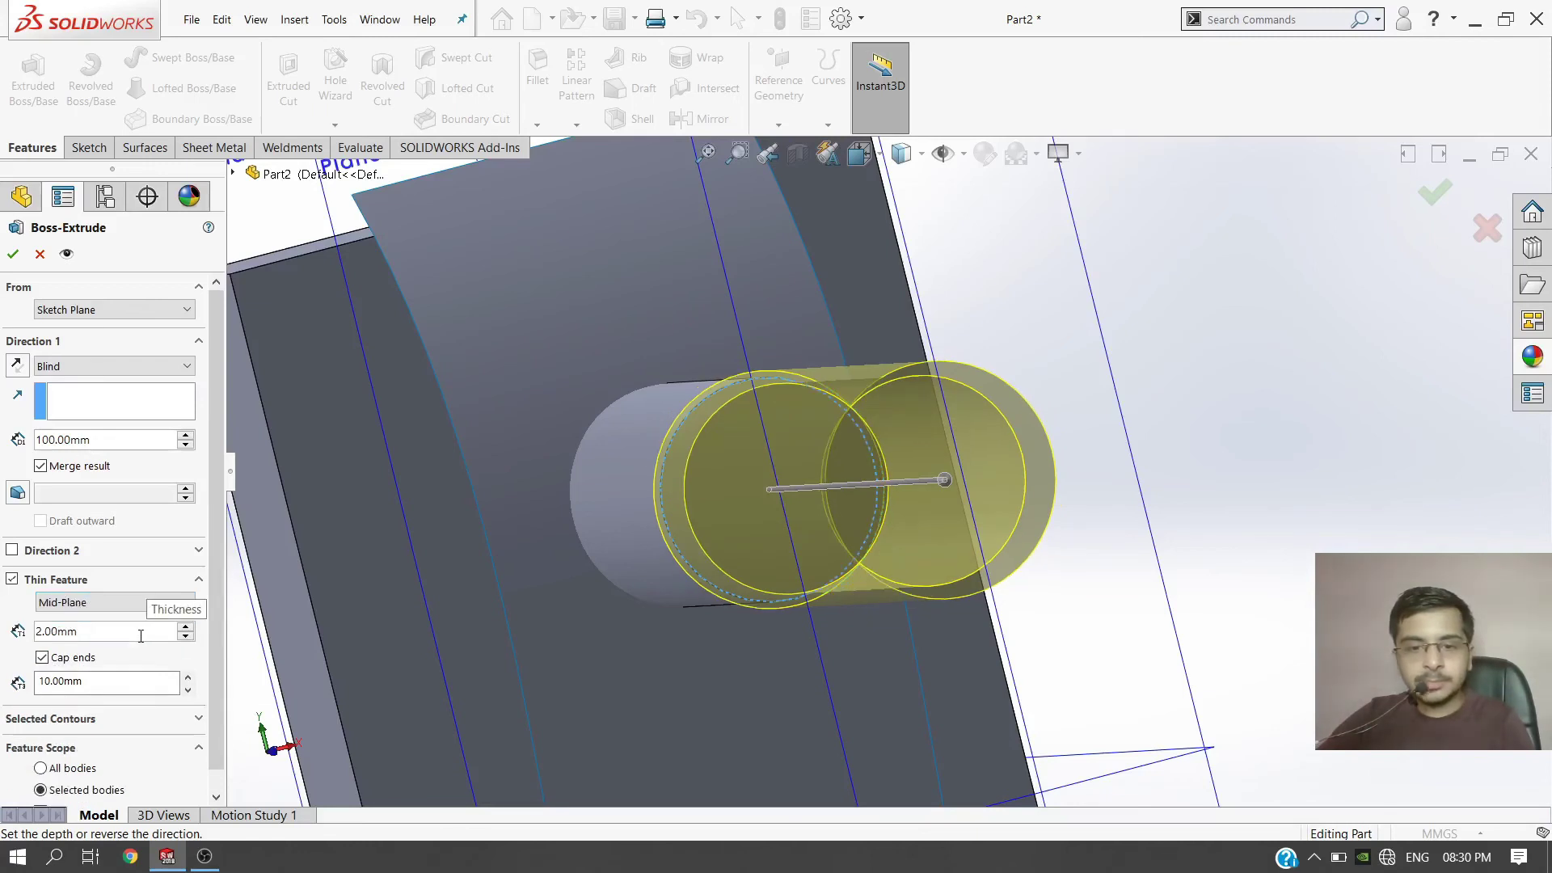
{"action": "left_click", "coordinate": [130, 603]}
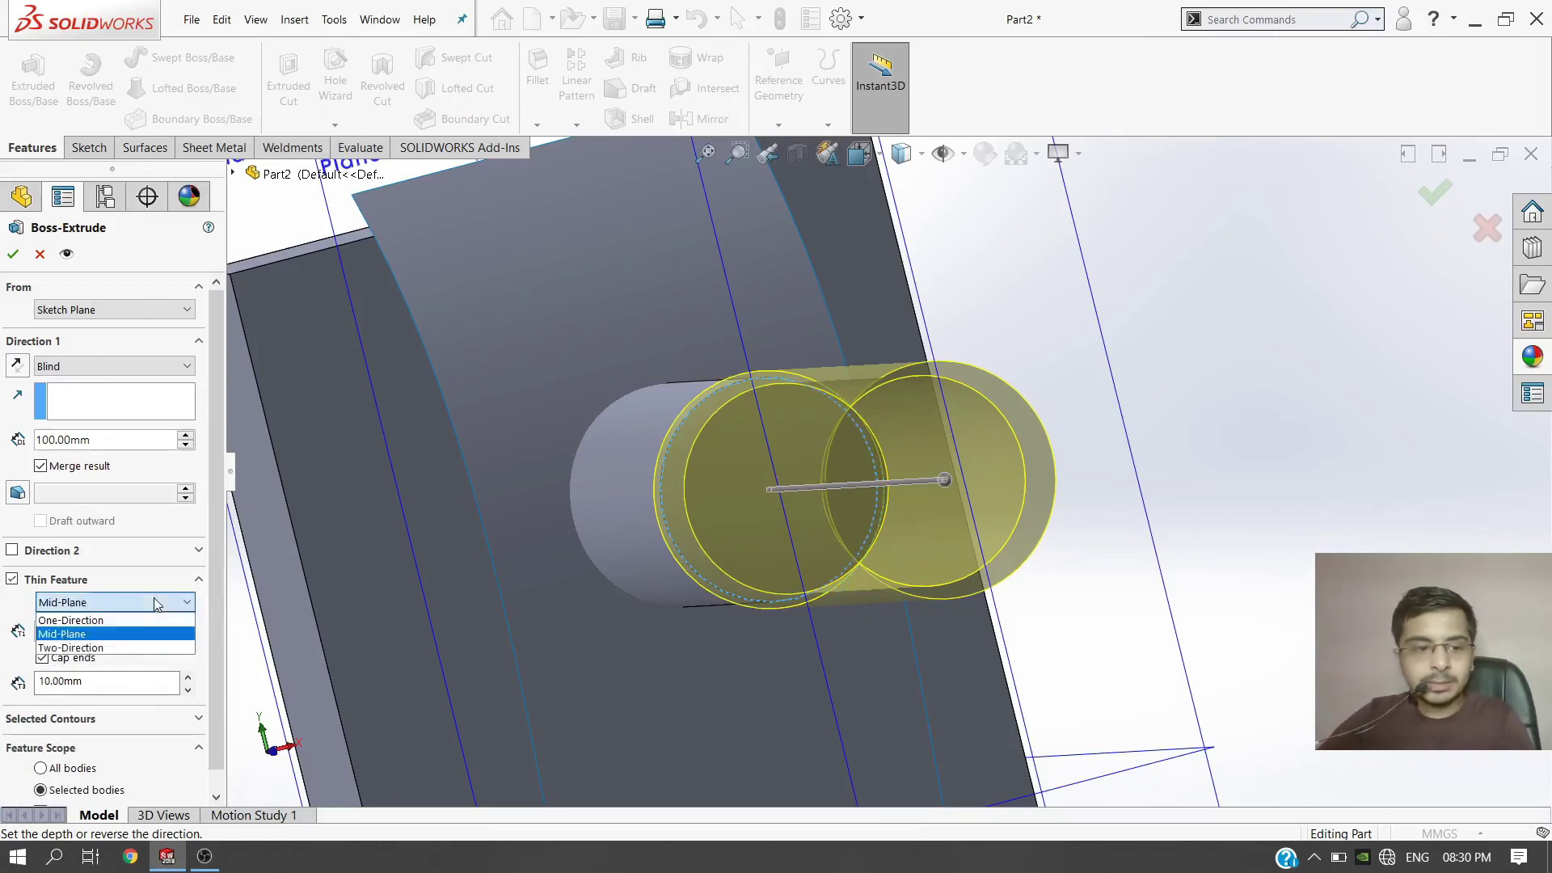
{"action": "left_click", "coordinate": [115, 635]}
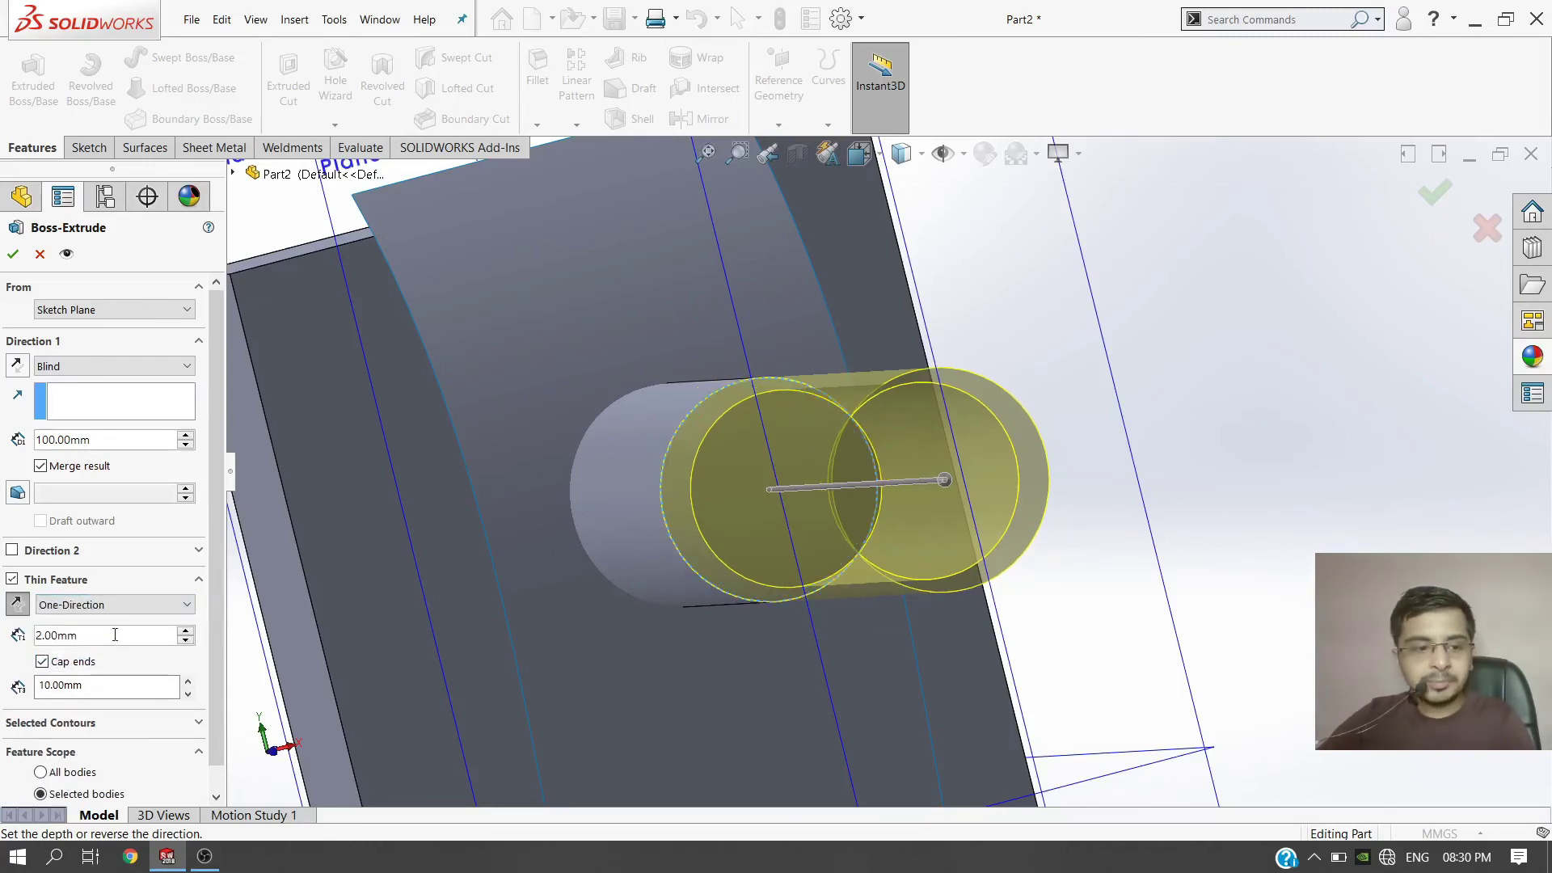
Step: Set the cap thickness to 2 mm and accept the thin extrusion
{"action": "double_click", "coordinate": [81, 684]}
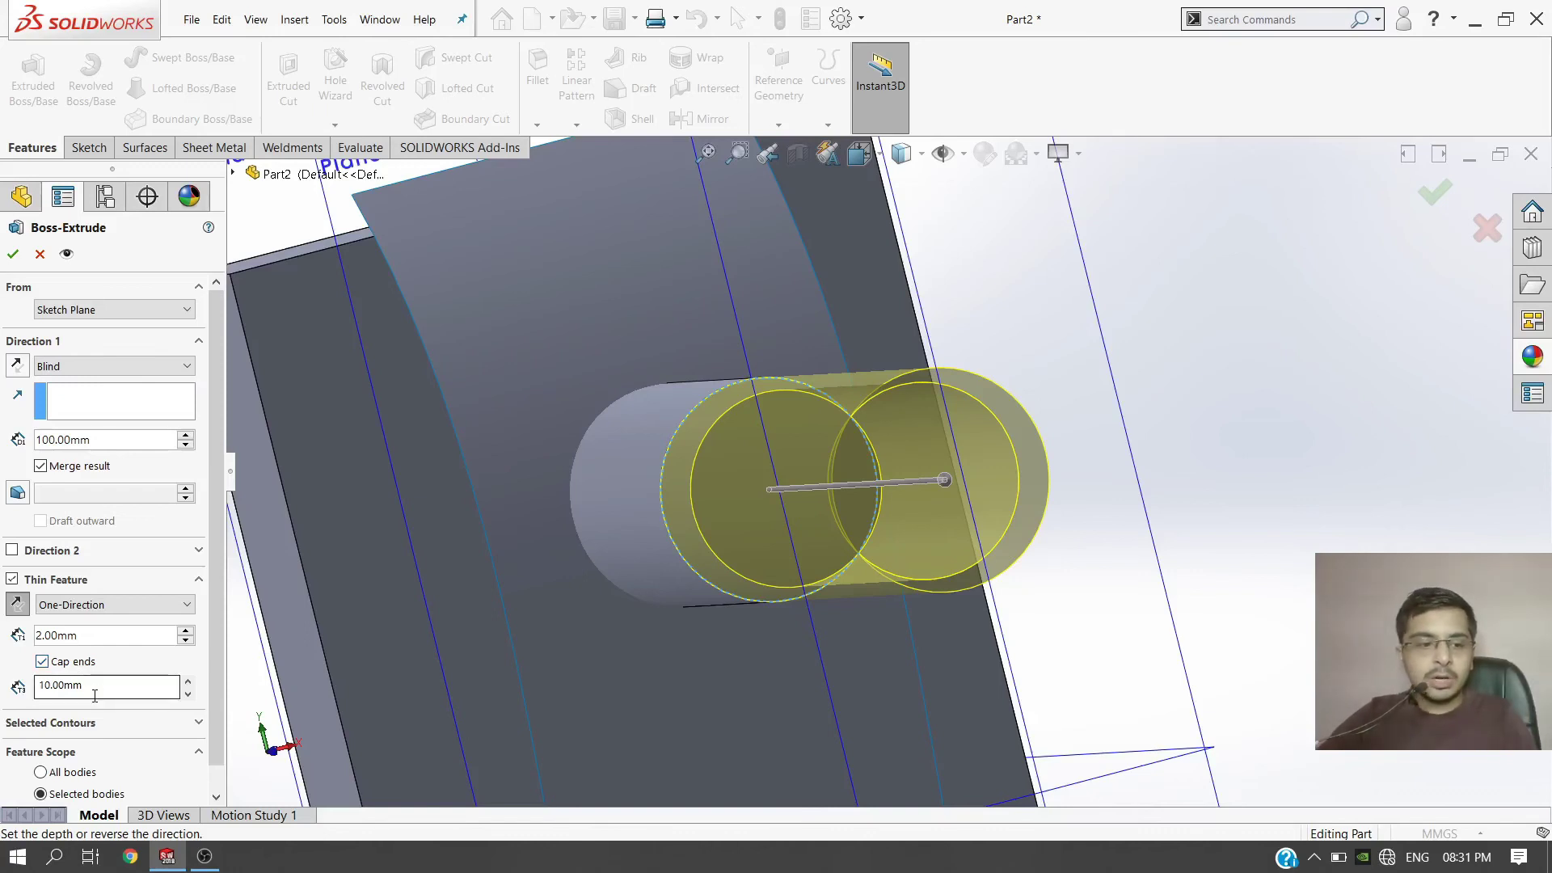
{"action": "type", "text": "2"}
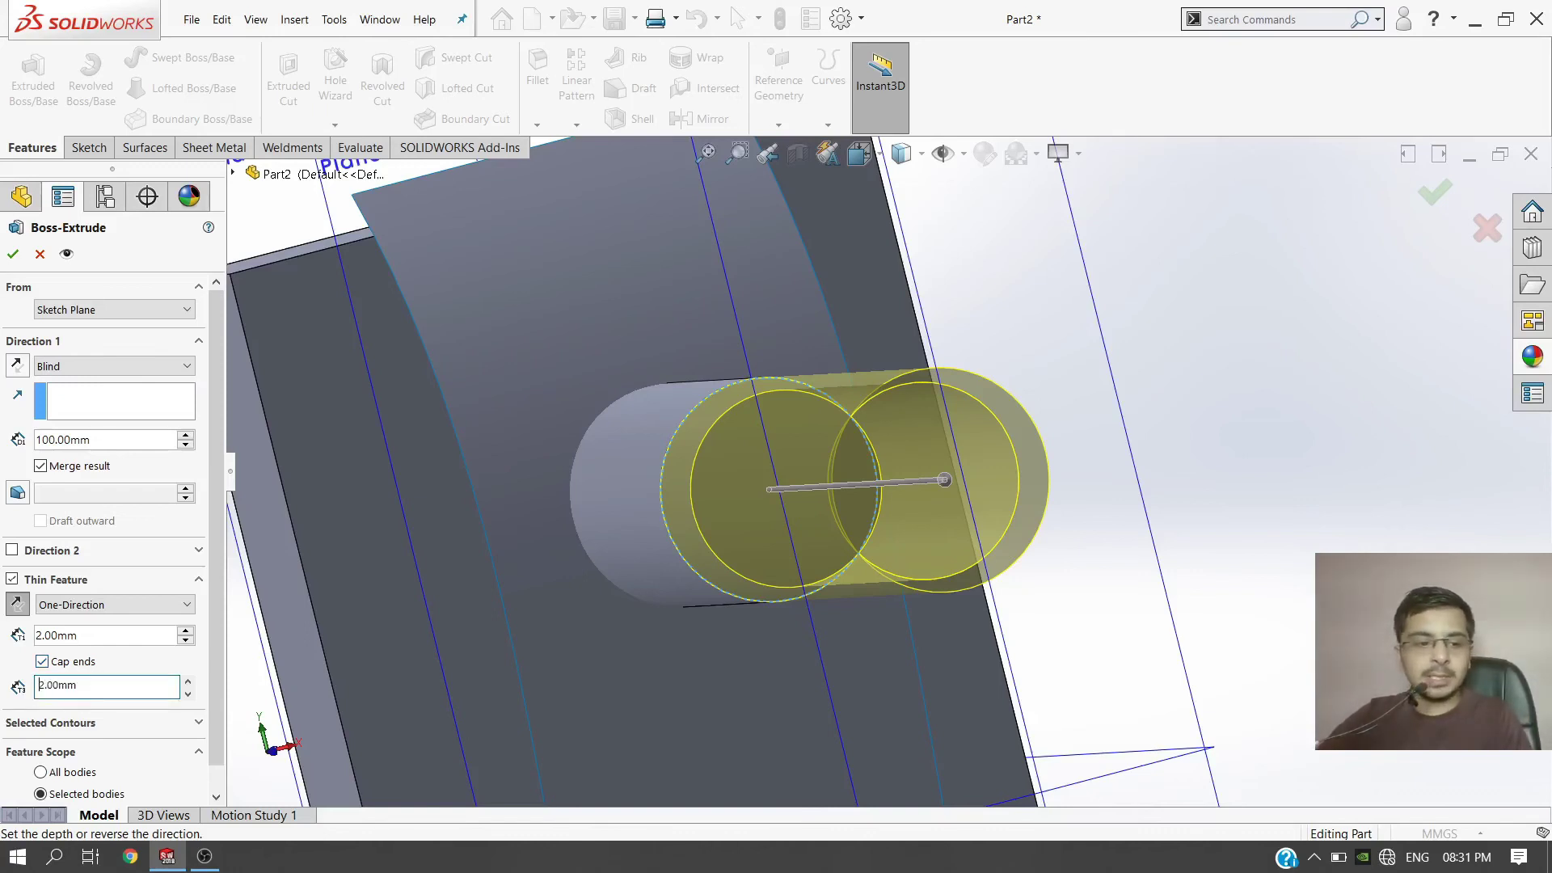
{"action": "left_click", "coordinate": [12, 254]}
{"action": "left_click", "coordinate": [1261, 455]}
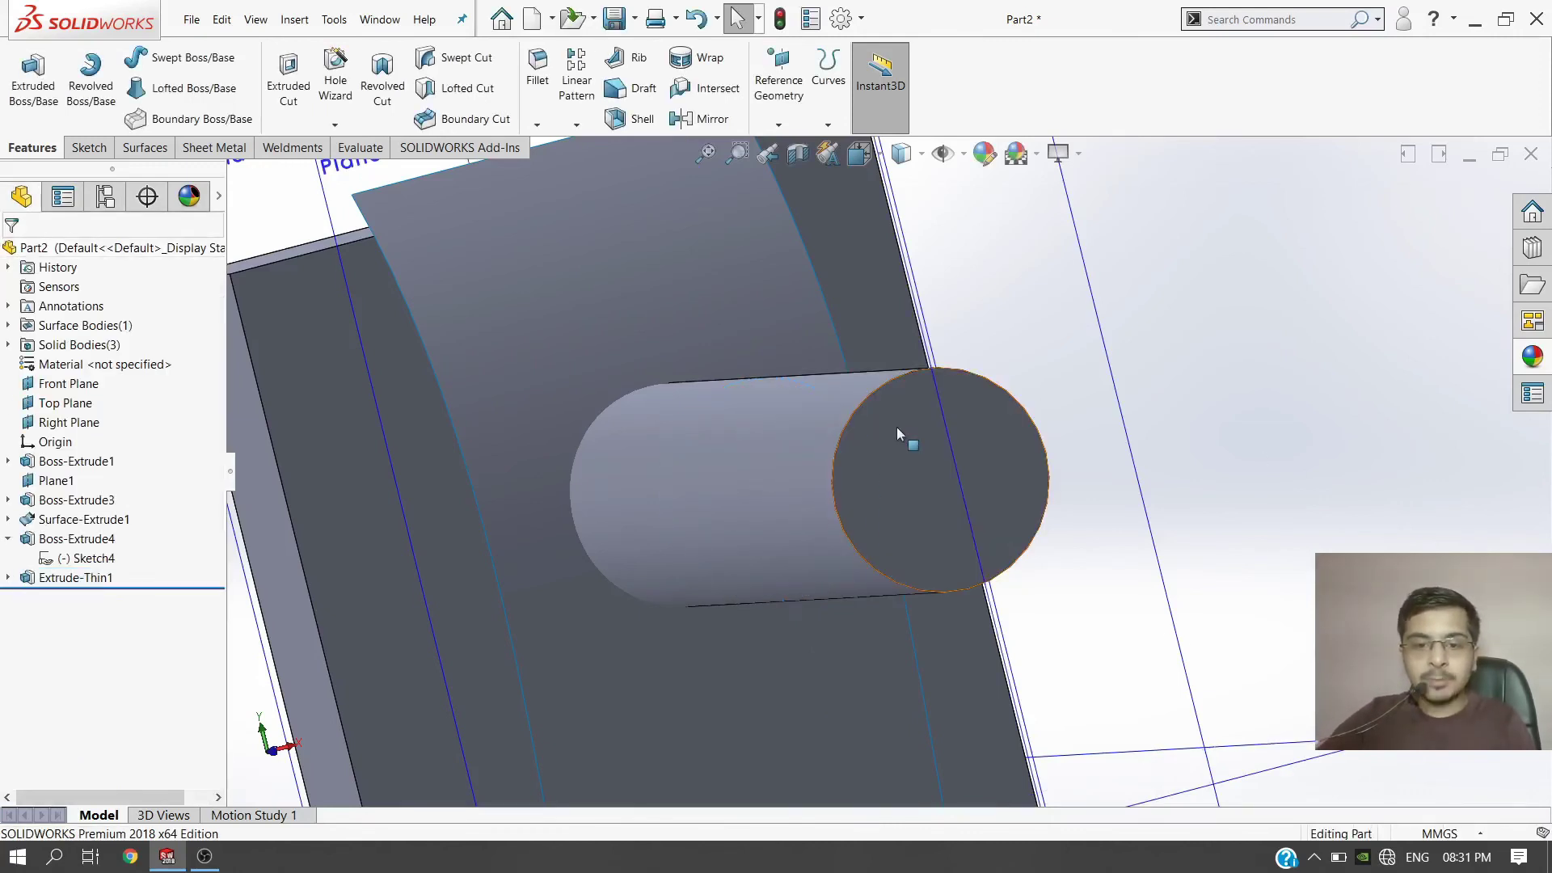
Step: Examine the capped thin cylinder in a section view parallel to the Front Plane at 144 mm and 217 mm offsets, and cancel the section
{"action": "middle_click_drag", "start_coordinate": [896, 426], "coordinate": [954, 505]}
{"action": "scroll", "coordinate": [945, 499], "scroll_direction": "up", "scroll_amount": 4}
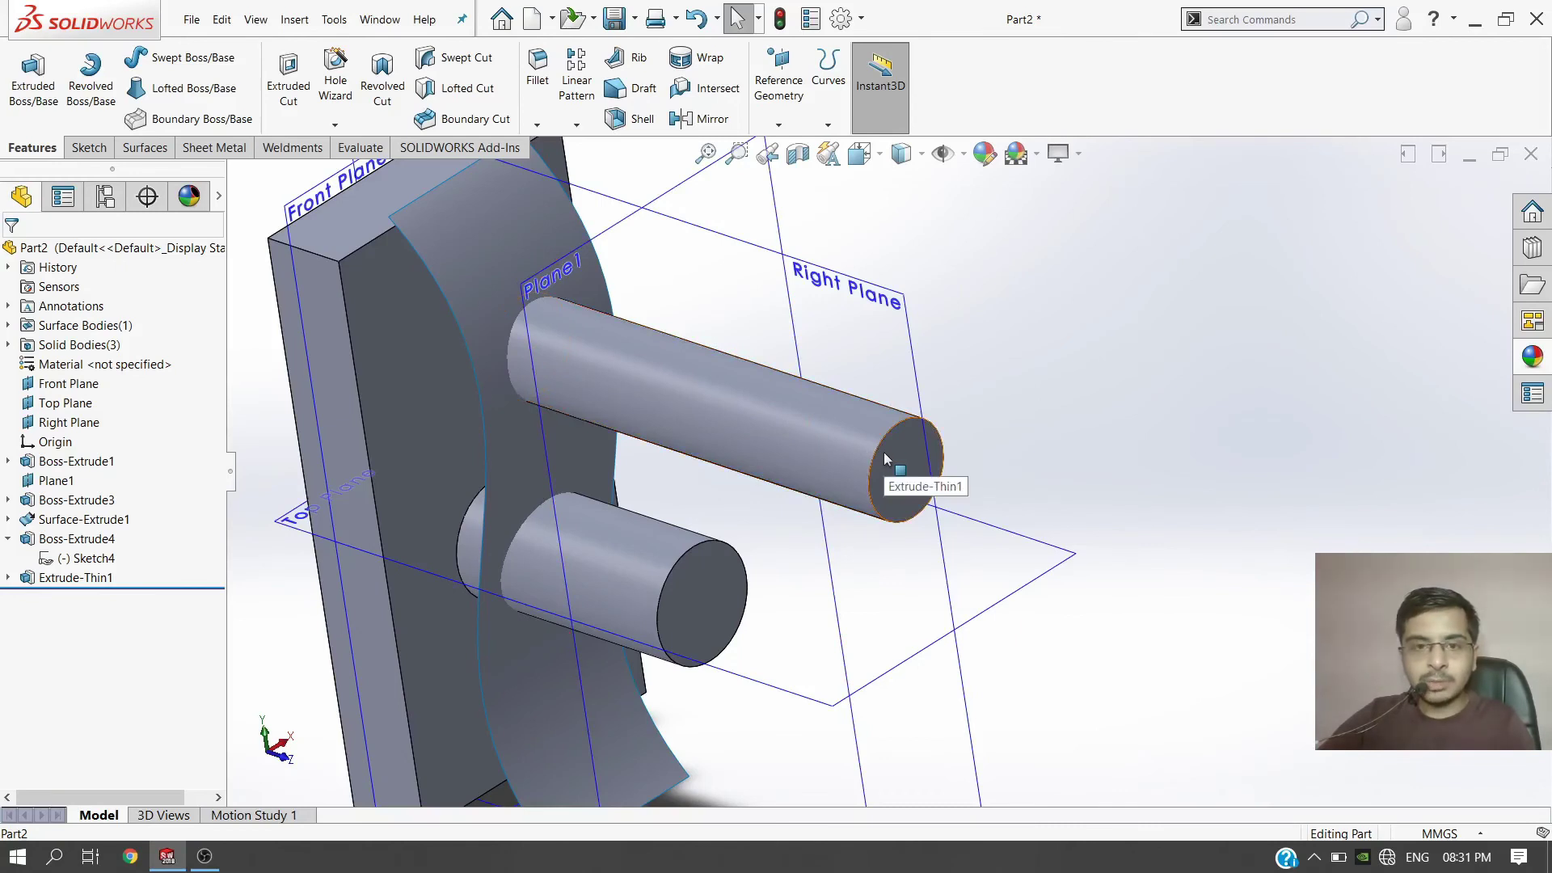
{"action": "left_click", "coordinate": [815, 155]}
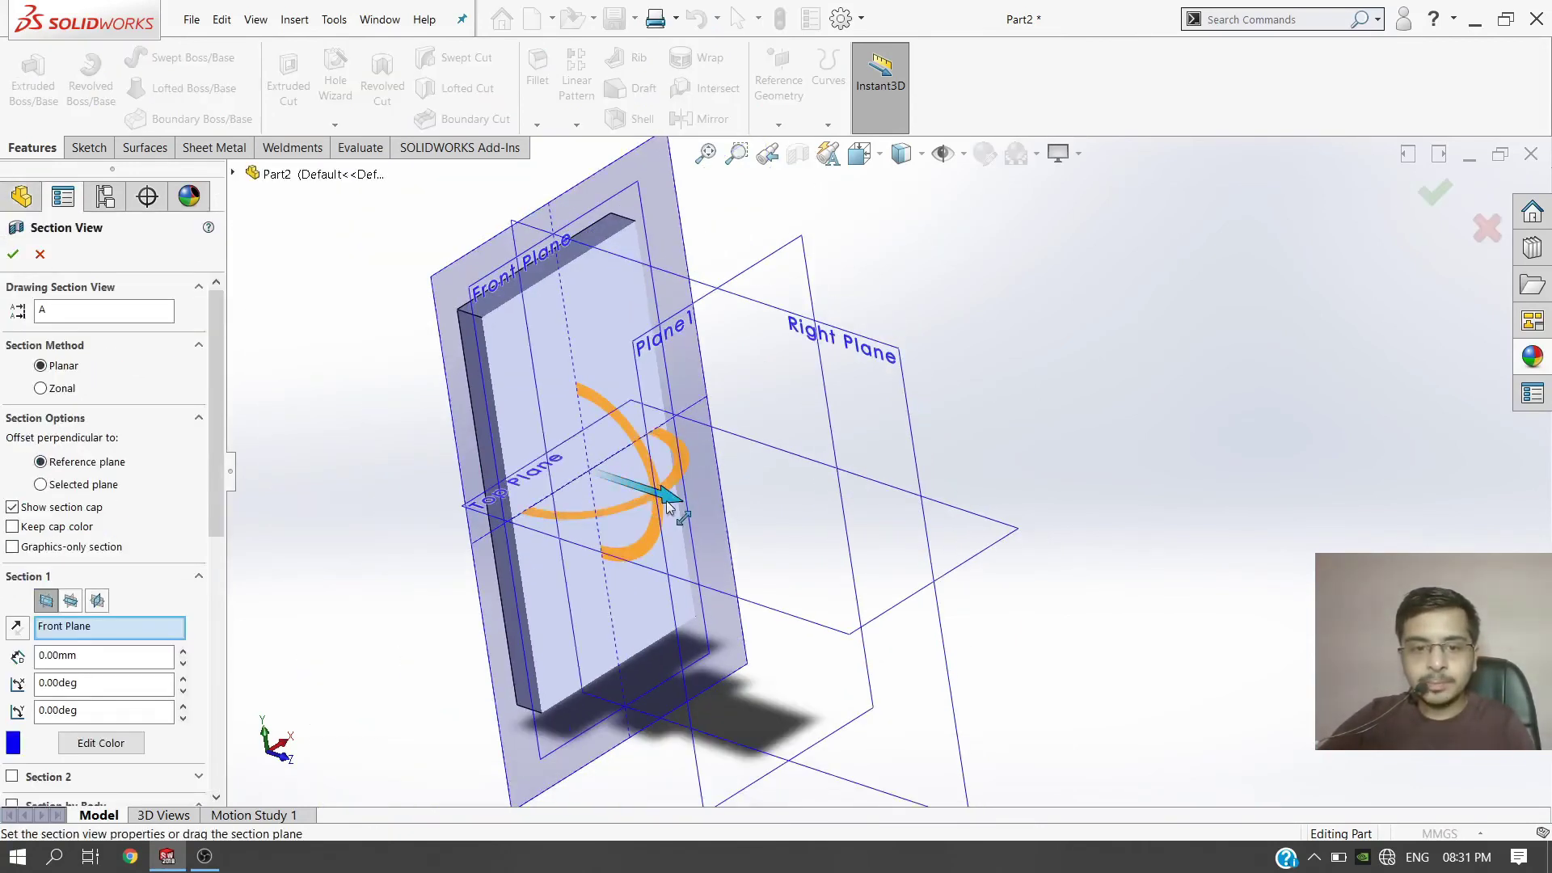
{"action": "scroll", "coordinate": [852, 453], "scroll_direction": "down", "scroll_amount": 8}
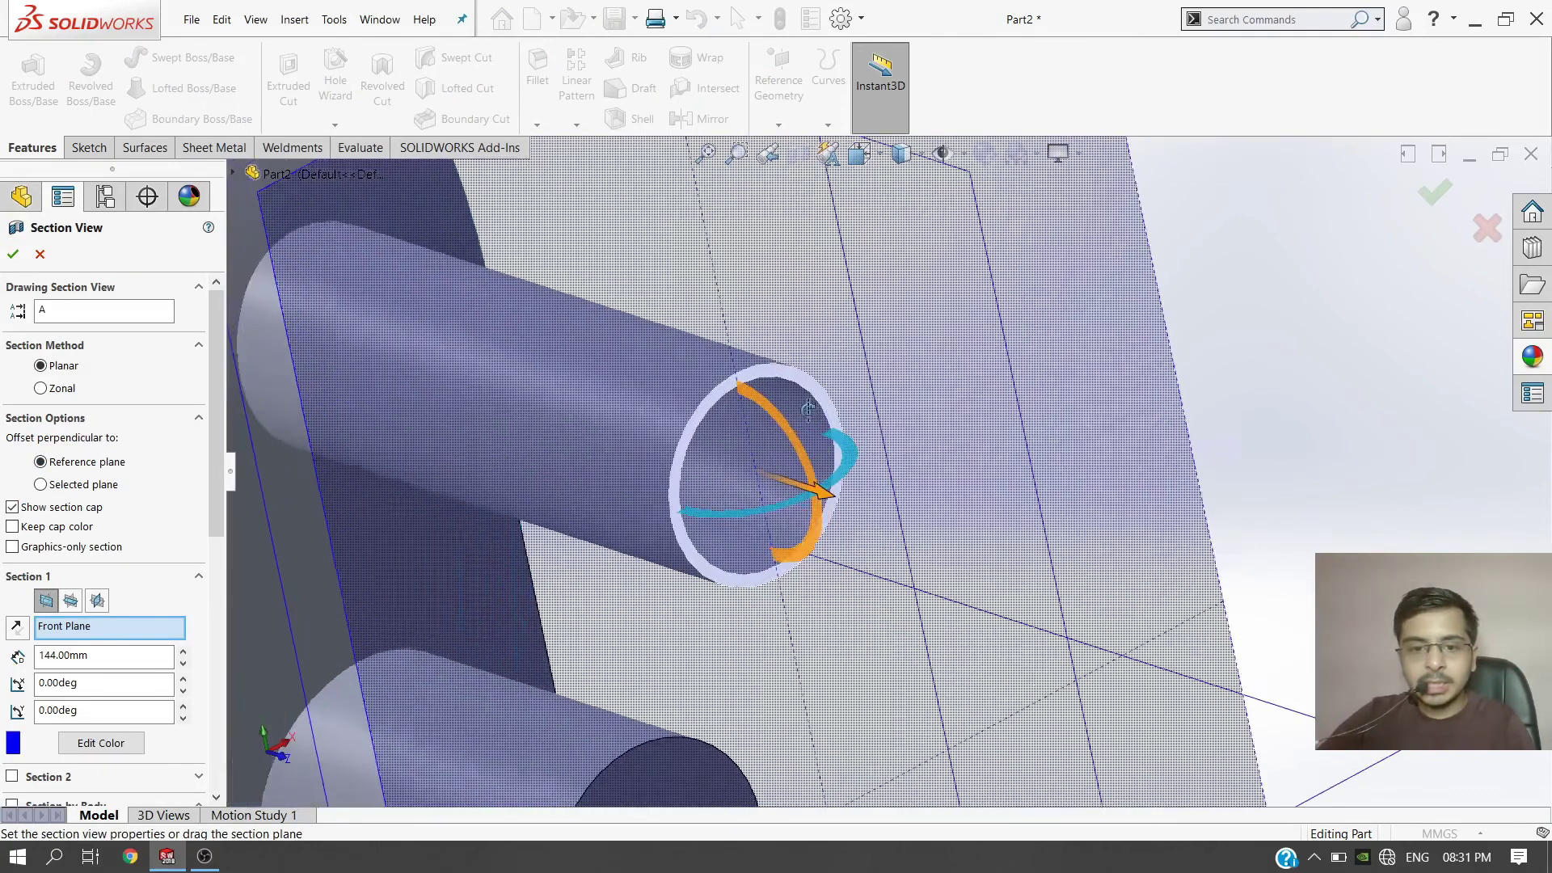
{"action": "scroll", "coordinate": [808, 516], "scroll_direction": "up", "scroll_amount": 5}
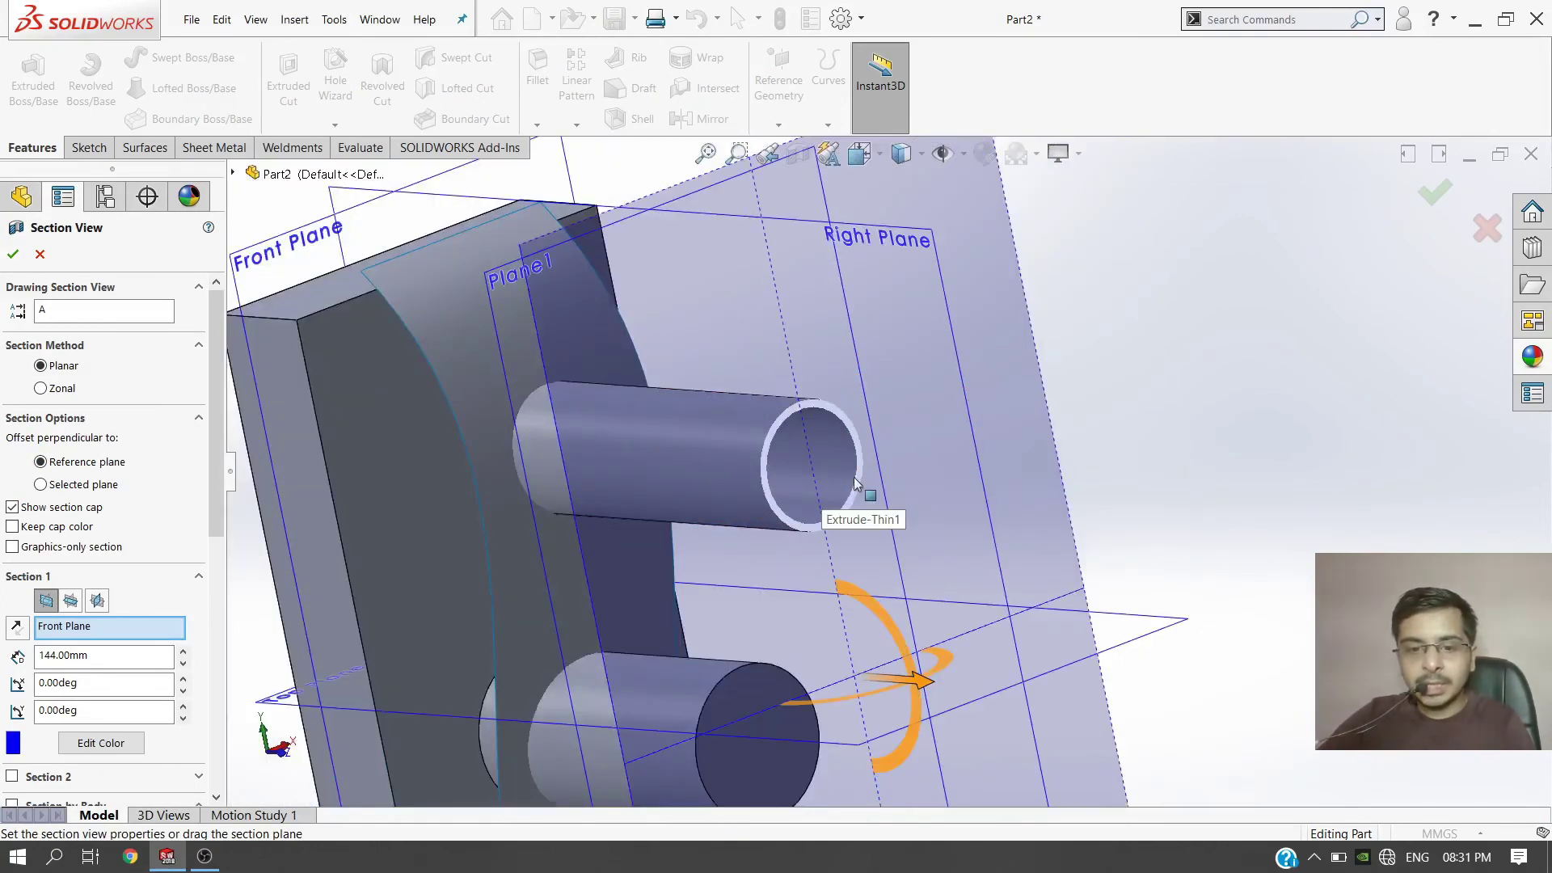
{"action": "left_click_drag", "start_coordinate": [924, 685], "coordinate": [1113, 701]}
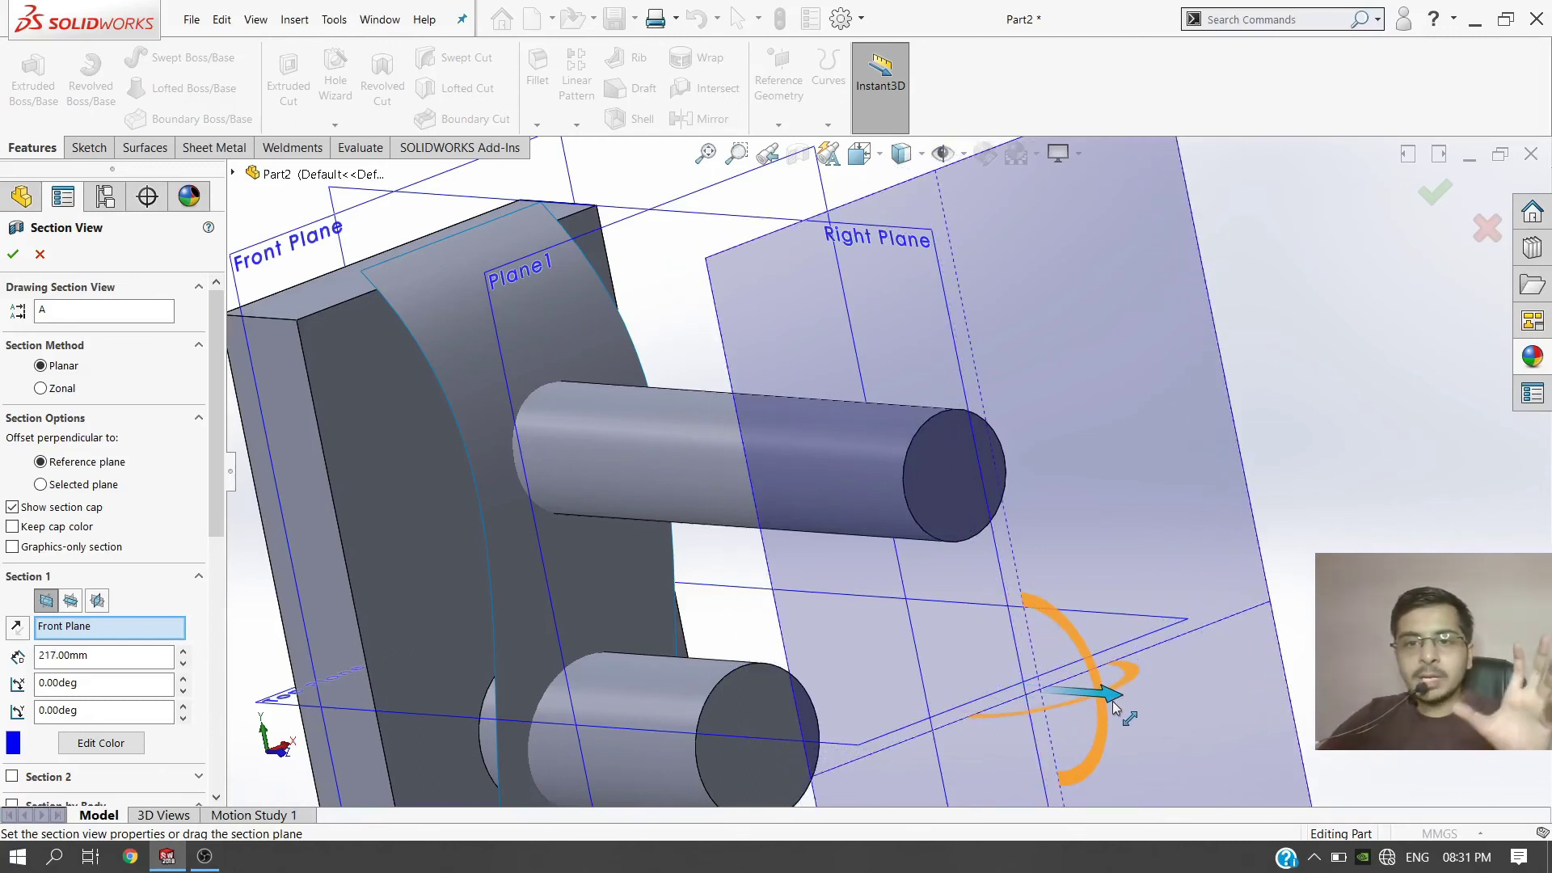
{"action": "key", "text": "Escape"}
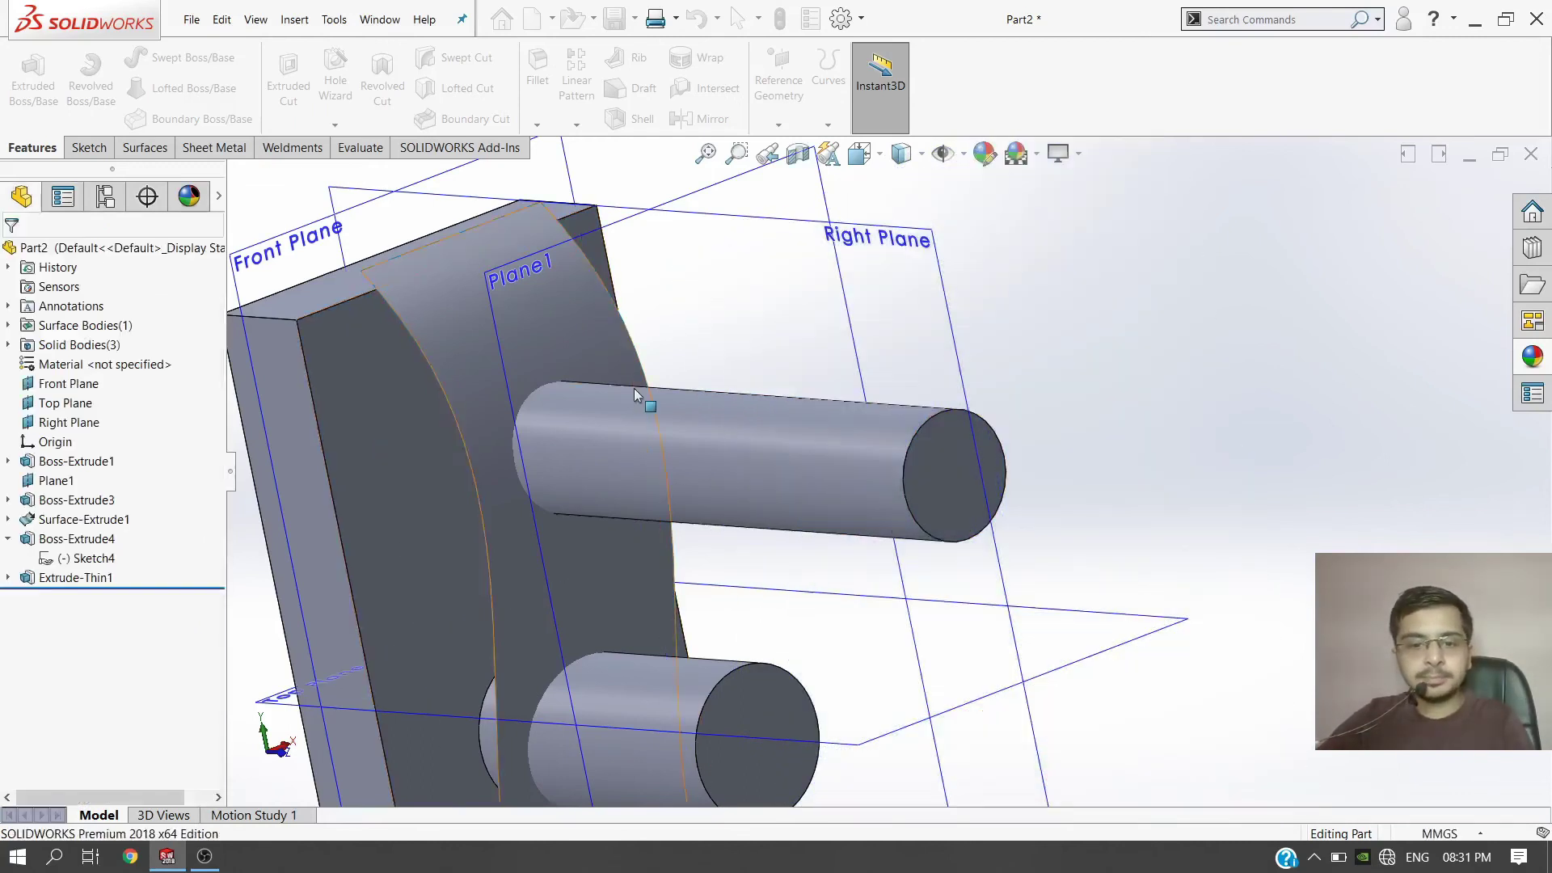
Step: Sketch a six-sided polygon with an inscribed circle about 51 mm in diameter on the Right Plane below the thin cylinder, and exit the sketch
{"action": "scroll", "coordinate": [639, 390], "scroll_direction": "up", "scroll_amount": 4}
{"action": "middle_click_drag", "start_coordinate": [952, 482], "coordinate": [973, 555]}
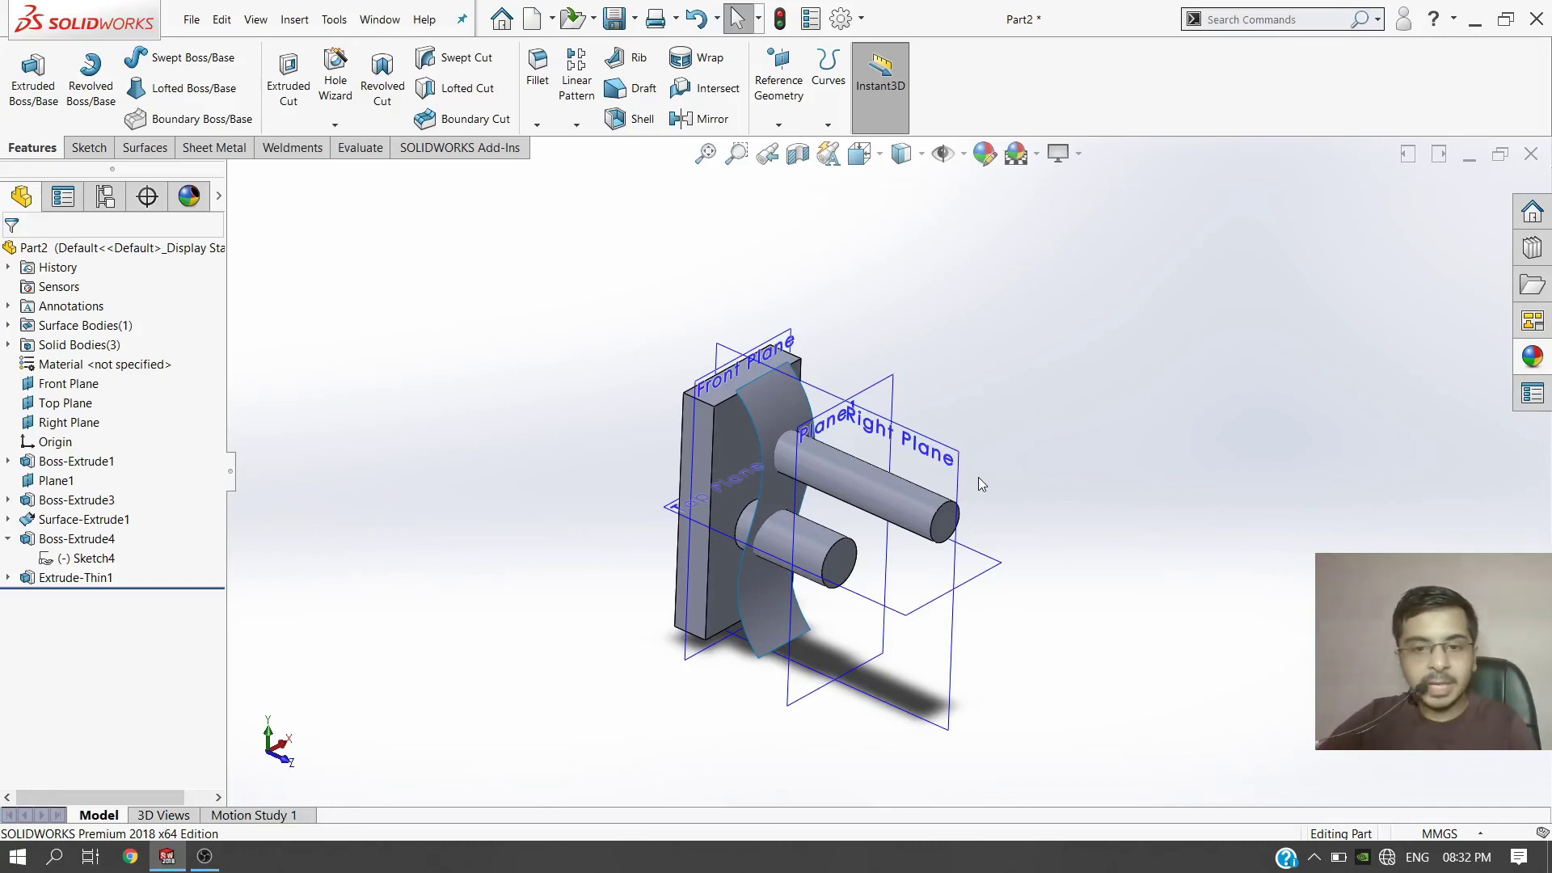
{"action": "scroll", "coordinate": [926, 458], "scroll_direction": "up", "scroll_amount": 5}
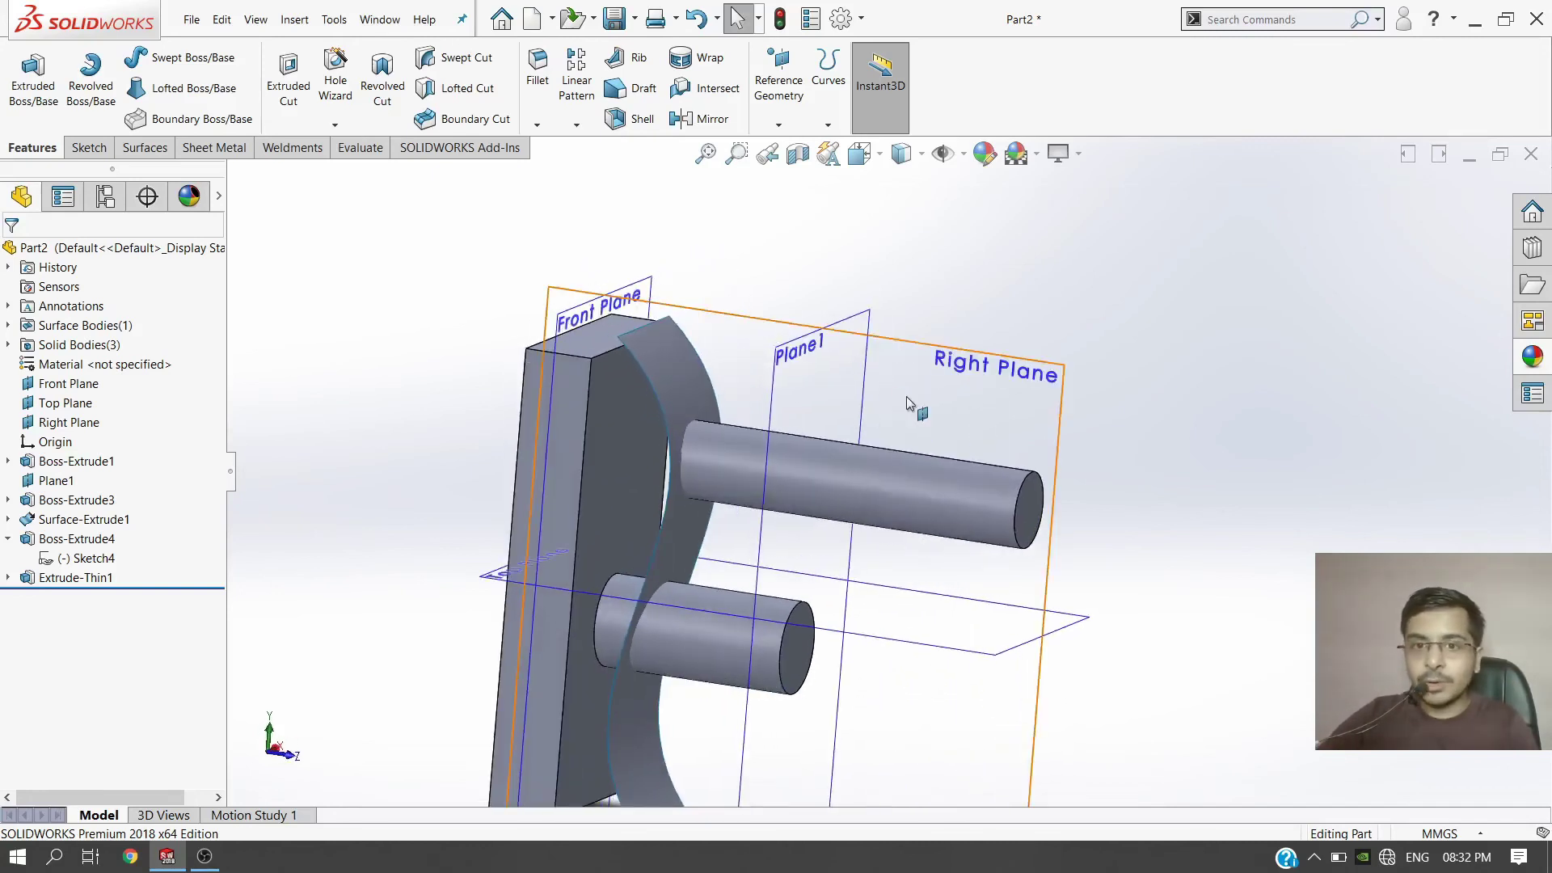
{"action": "left_click", "coordinate": [1001, 372]}
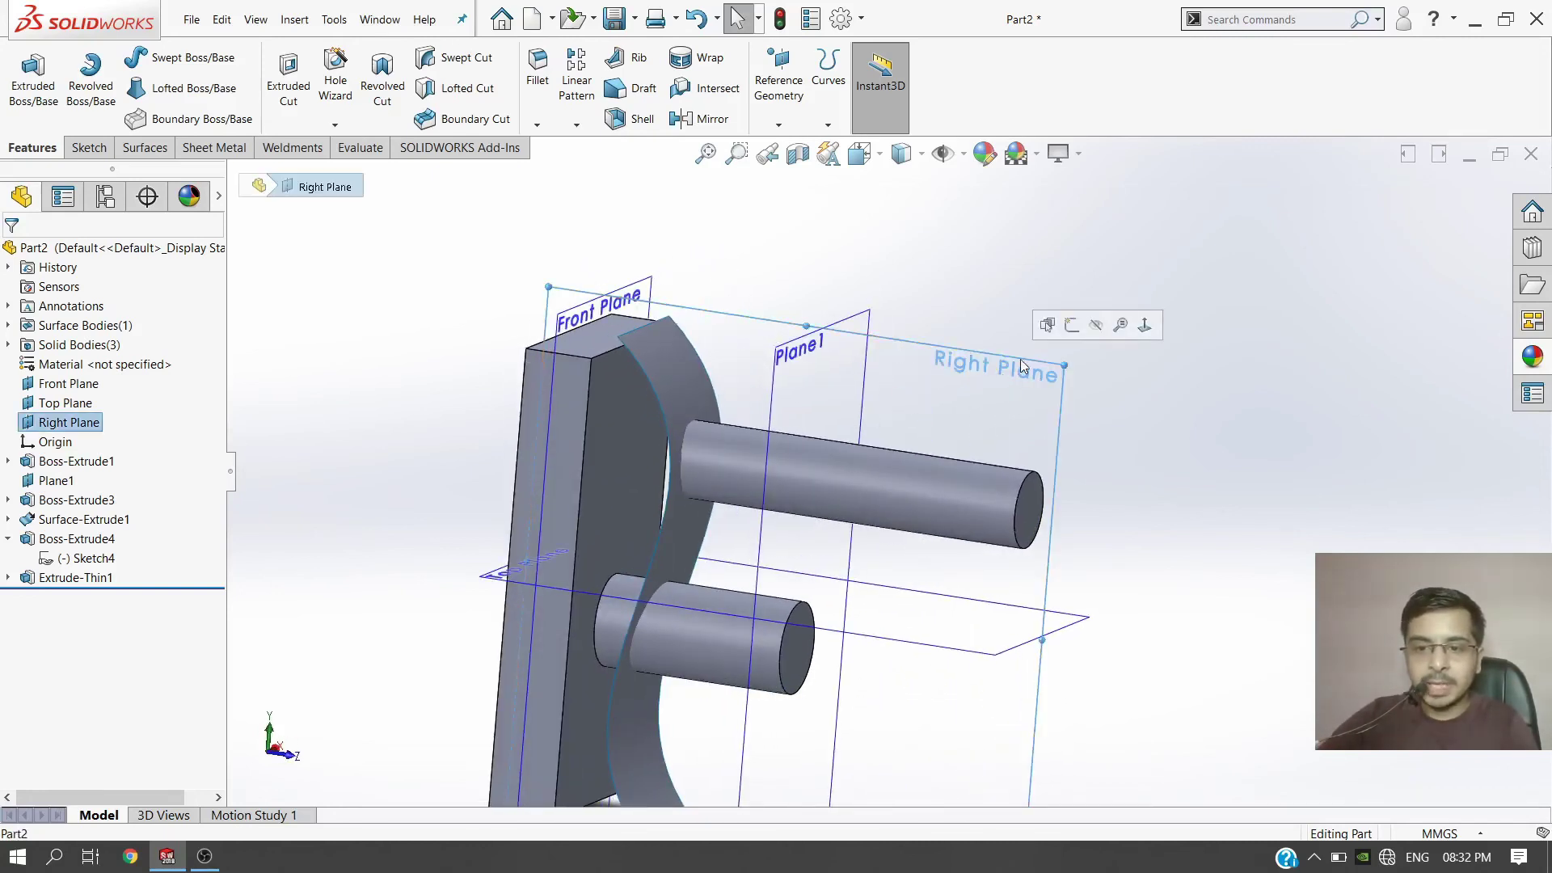
{"action": "left_click", "coordinate": [1069, 327]}
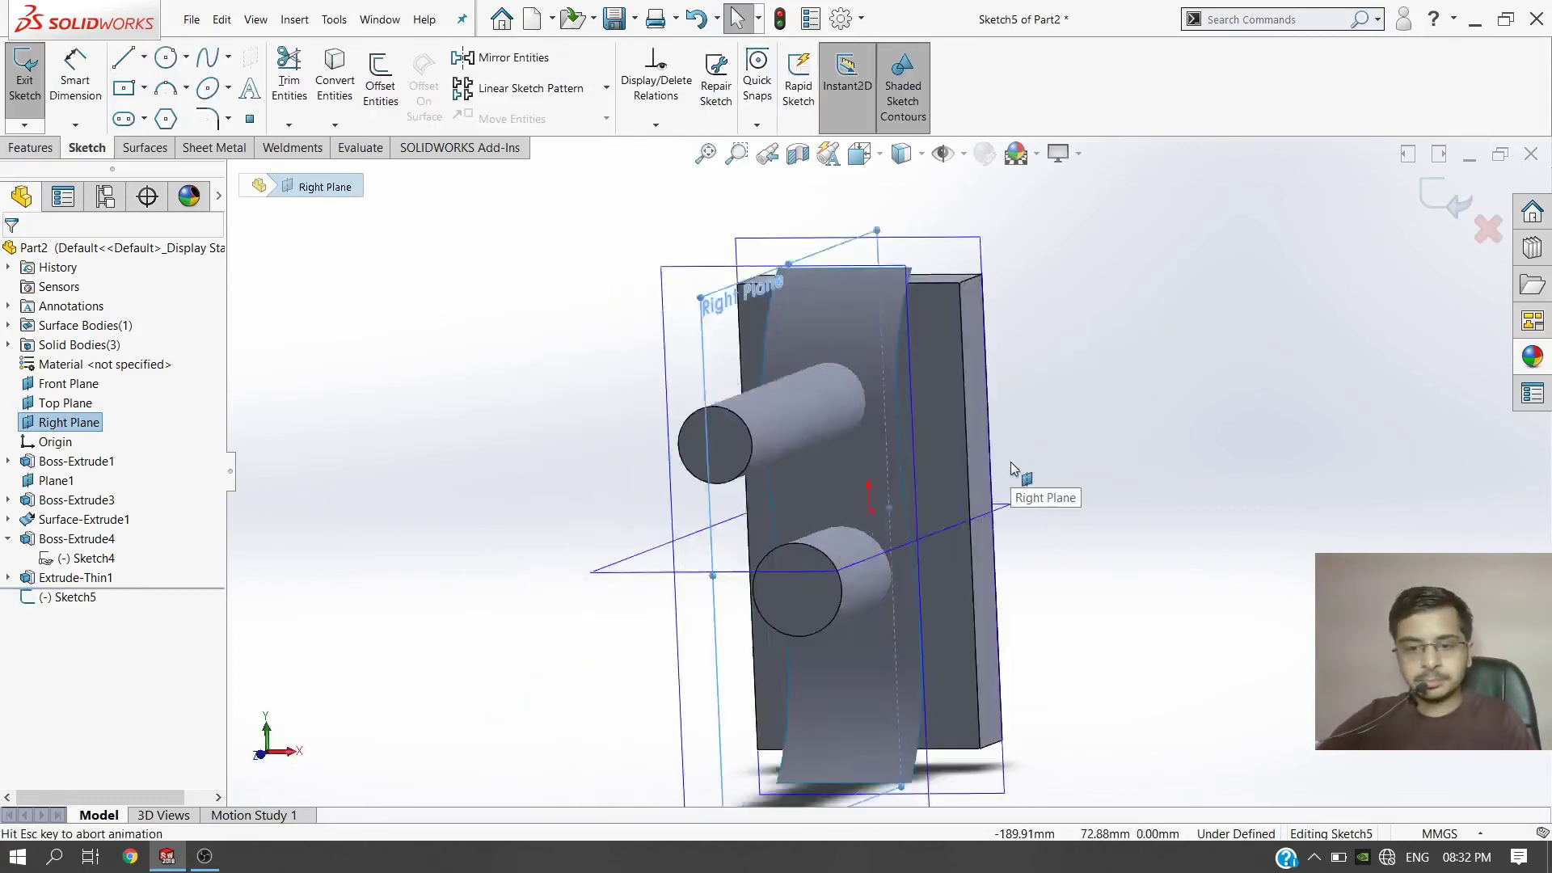
{"action": "left_click", "coordinate": [164, 119]}
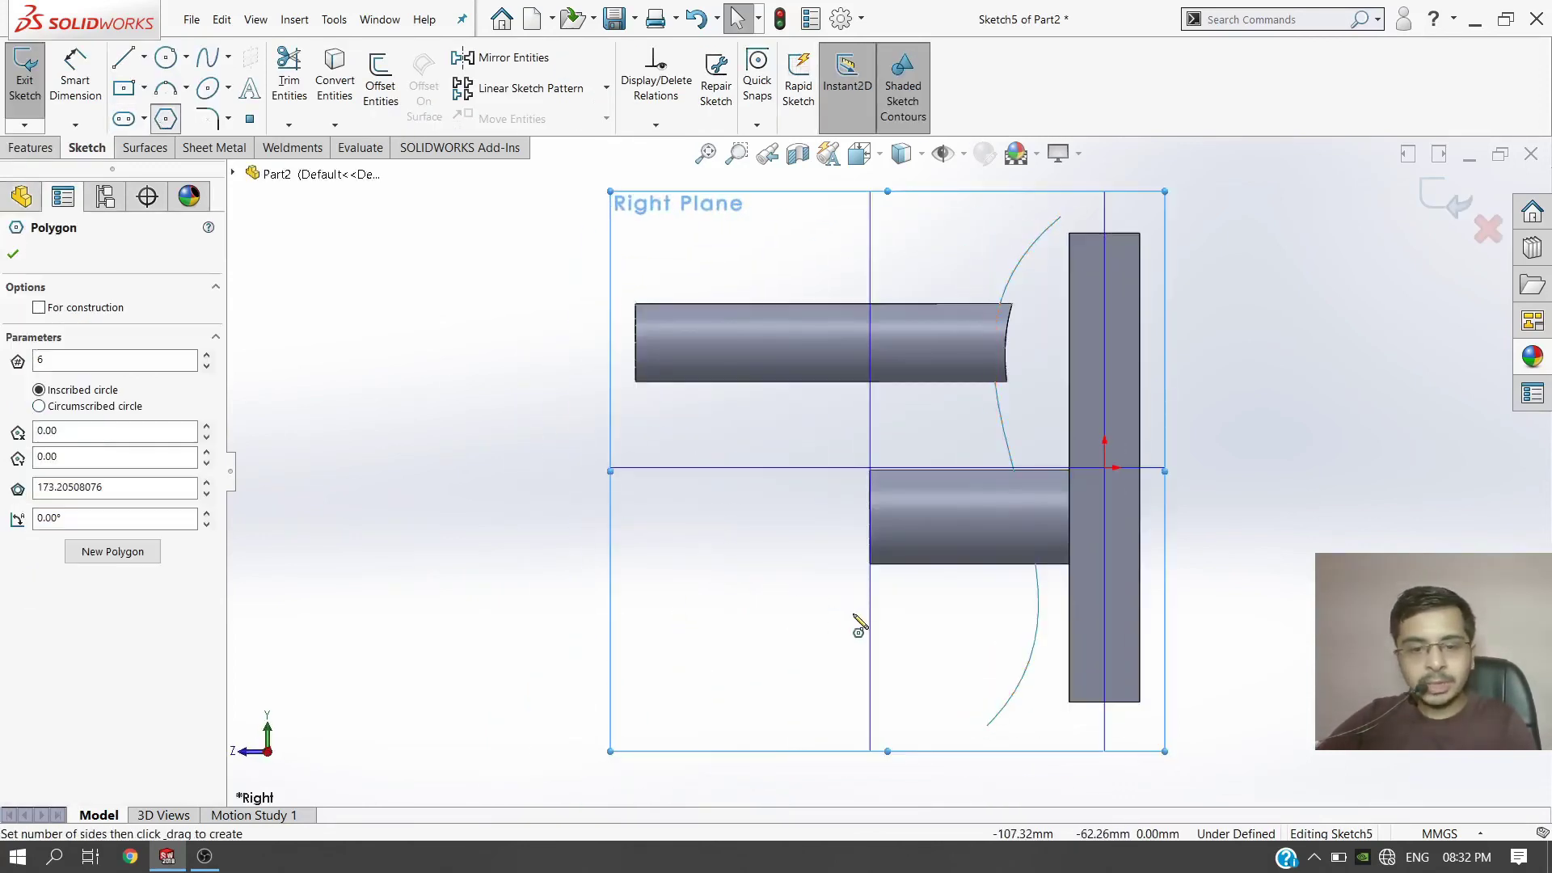
{"action": "left_click", "coordinate": [713, 551]}
{"action": "left_click", "coordinate": [737, 616]}
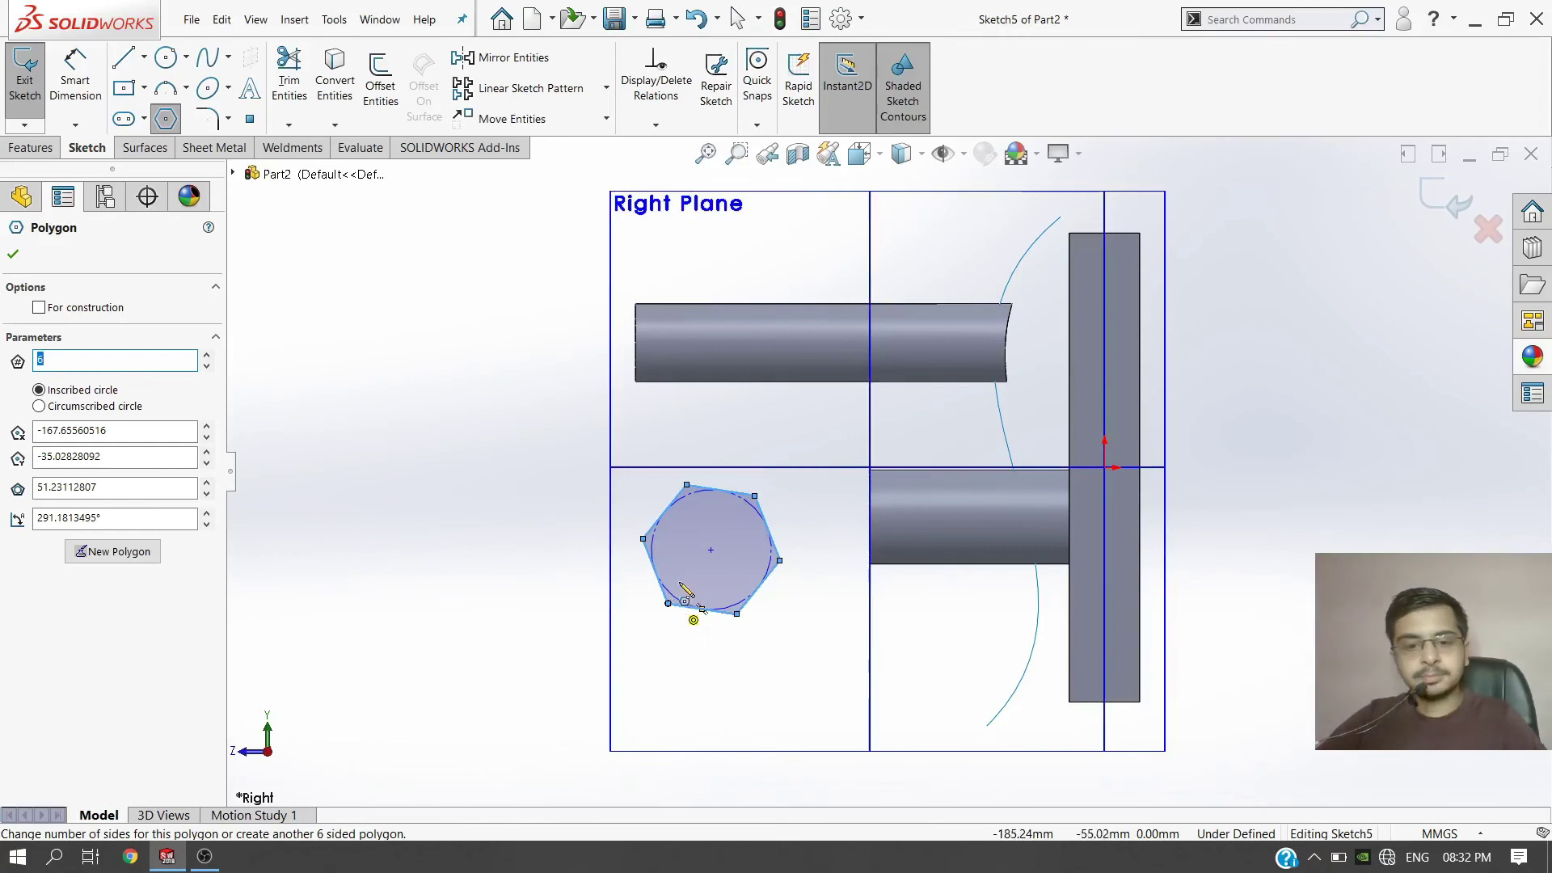
{"action": "key", "text": "Escape"}
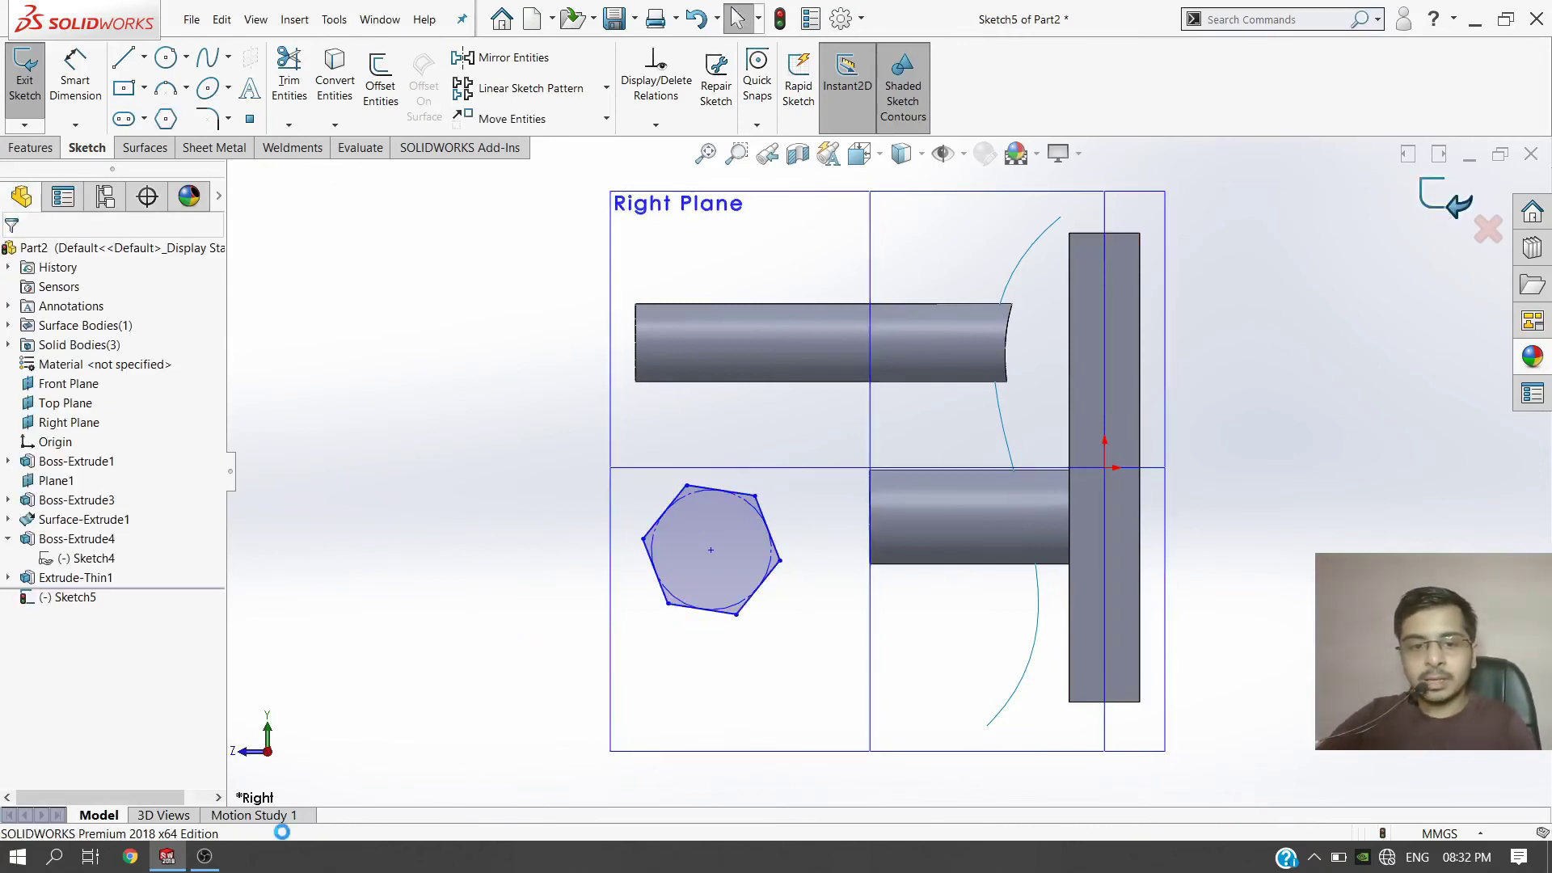
{"action": "left_click", "coordinate": [1446, 199]}
{"action": "left_click", "coordinate": [564, 709]}
Step: Extrude the hexagon sketch about 45.5 mm directly in the model with Instant3D, starting from one of its edges
{"action": "scroll", "coordinate": [565, 711], "scroll_direction": "up", "scroll_amount": 4}
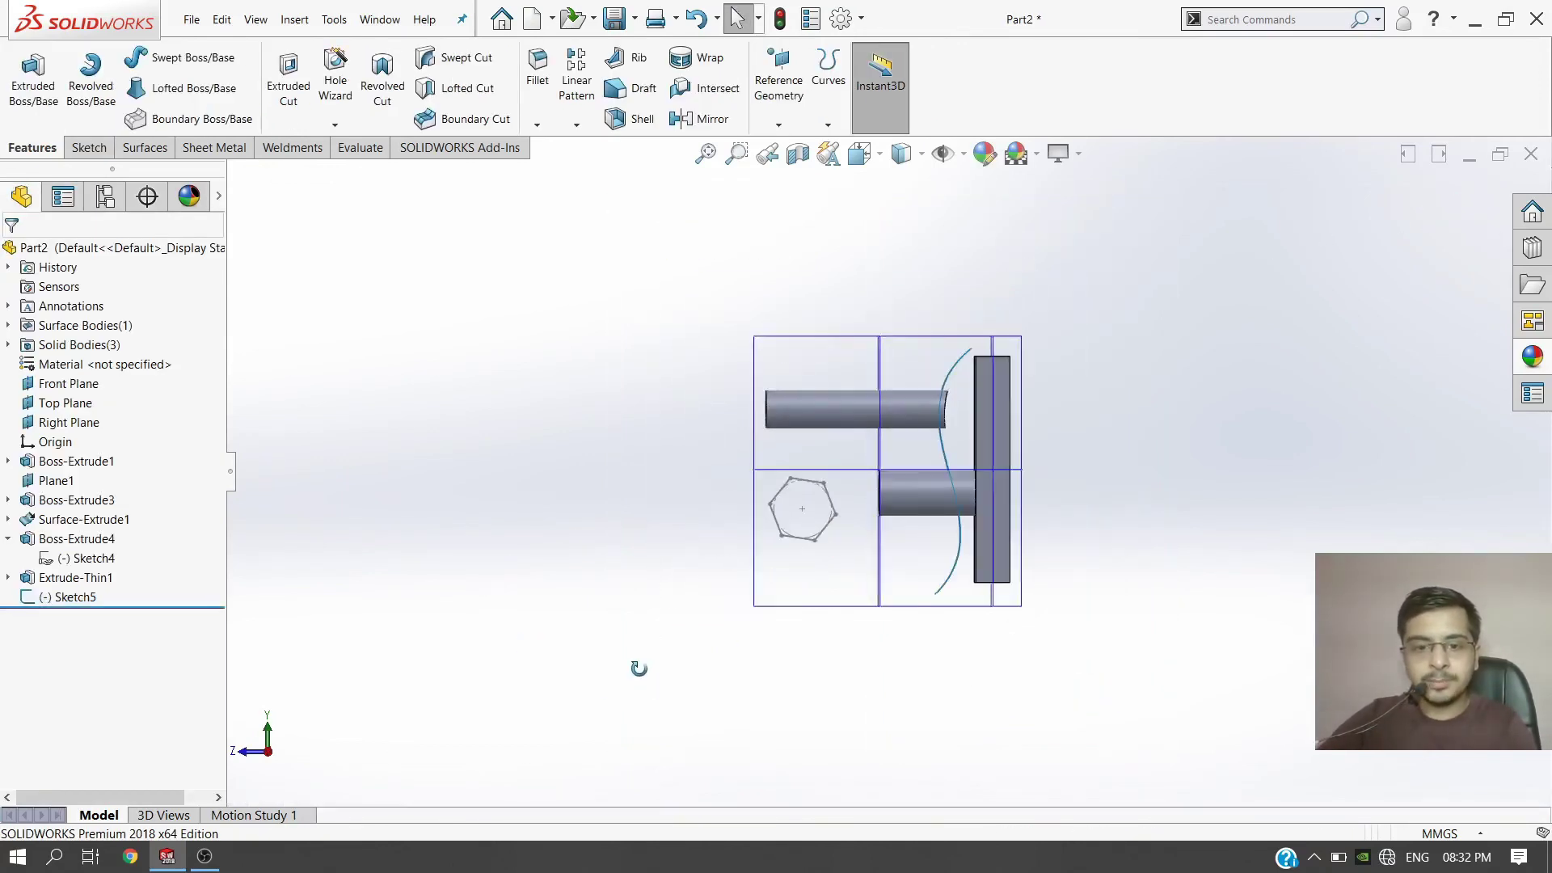
{"action": "middle_click_drag", "start_coordinate": [638, 669], "coordinate": [579, 793]}
{"action": "scroll", "coordinate": [760, 521], "scroll_direction": "down", "scroll_amount": 1}
{"action": "scroll", "coordinate": [796, 485], "scroll_direction": "down", "scroll_amount": 5}
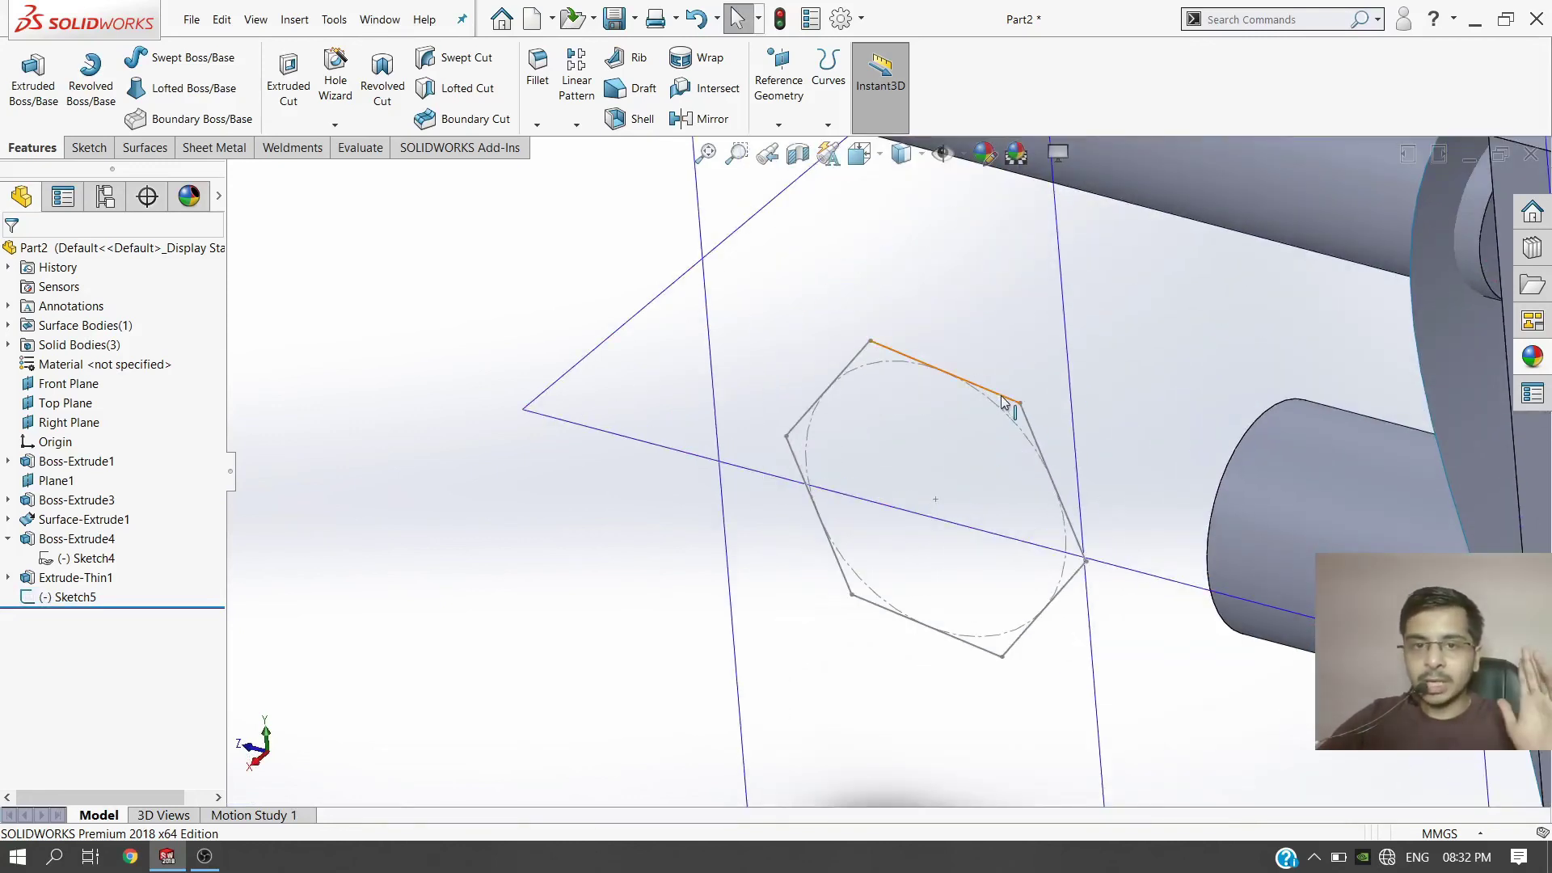
{"action": "left_click", "coordinate": [1002, 402]}
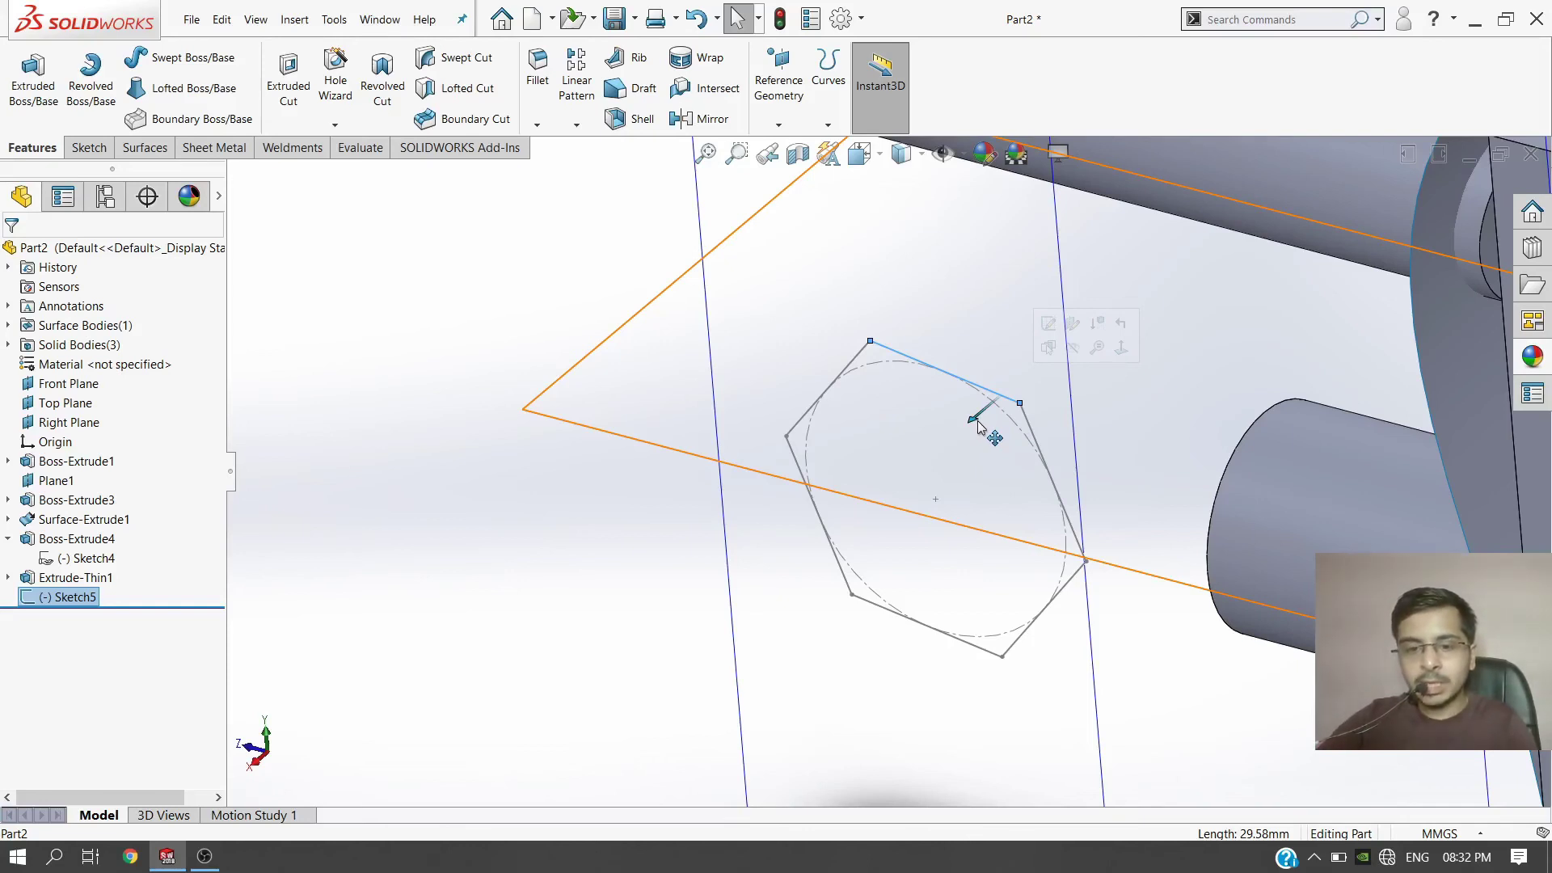
{"action": "left_click_drag", "start_coordinate": [978, 420], "coordinate": [831, 557]}
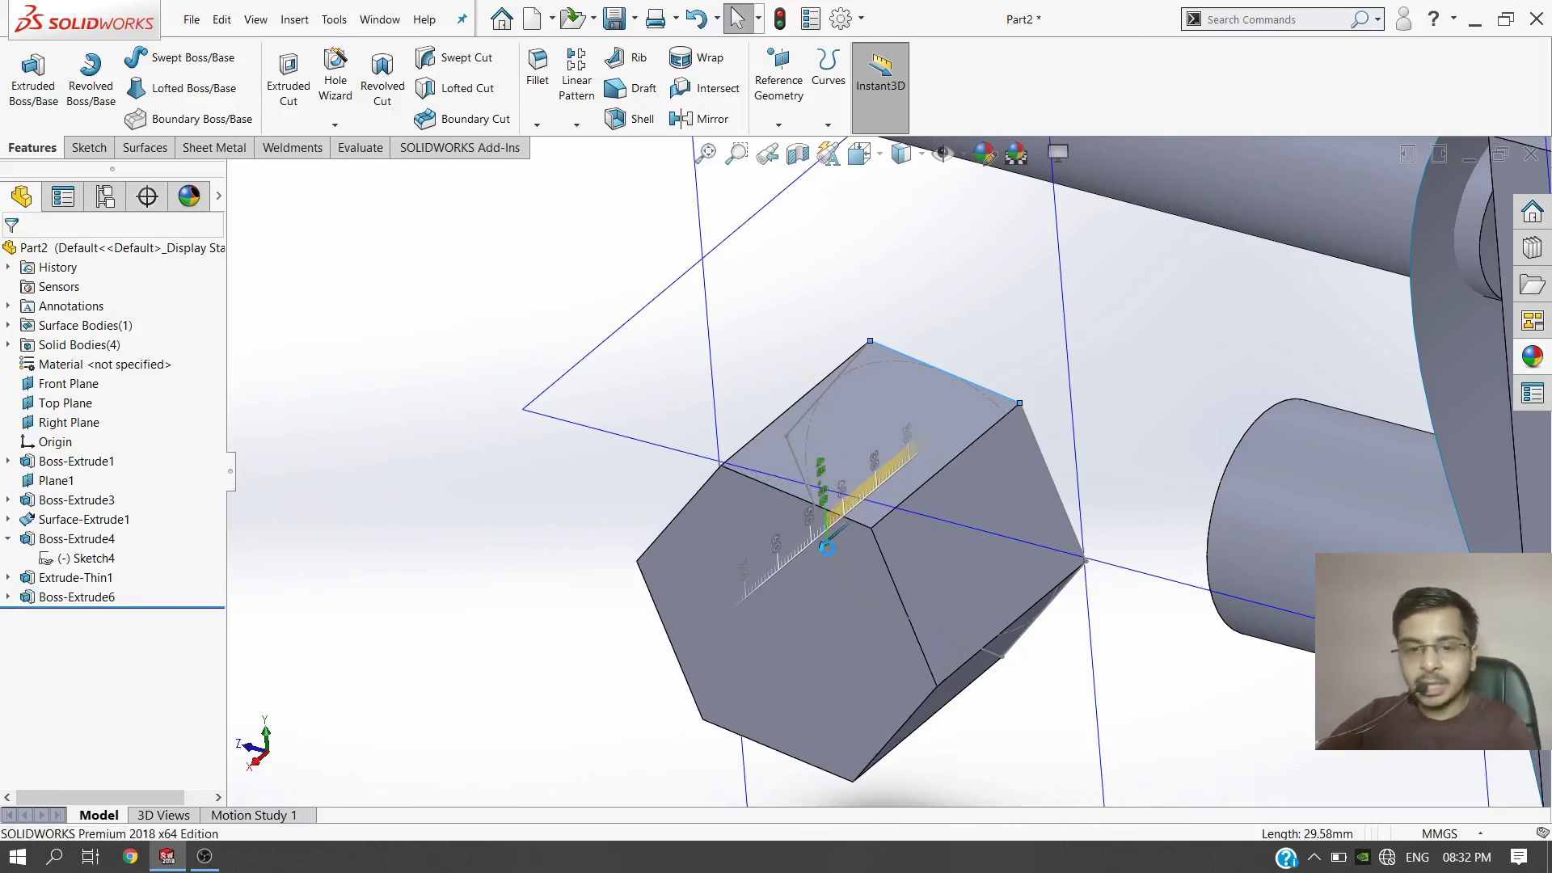
Step: Set the hexagonal extrusion's depth to 50 mm through its in-model dimension and clear the selection
{"action": "left_click", "coordinate": [823, 543]}
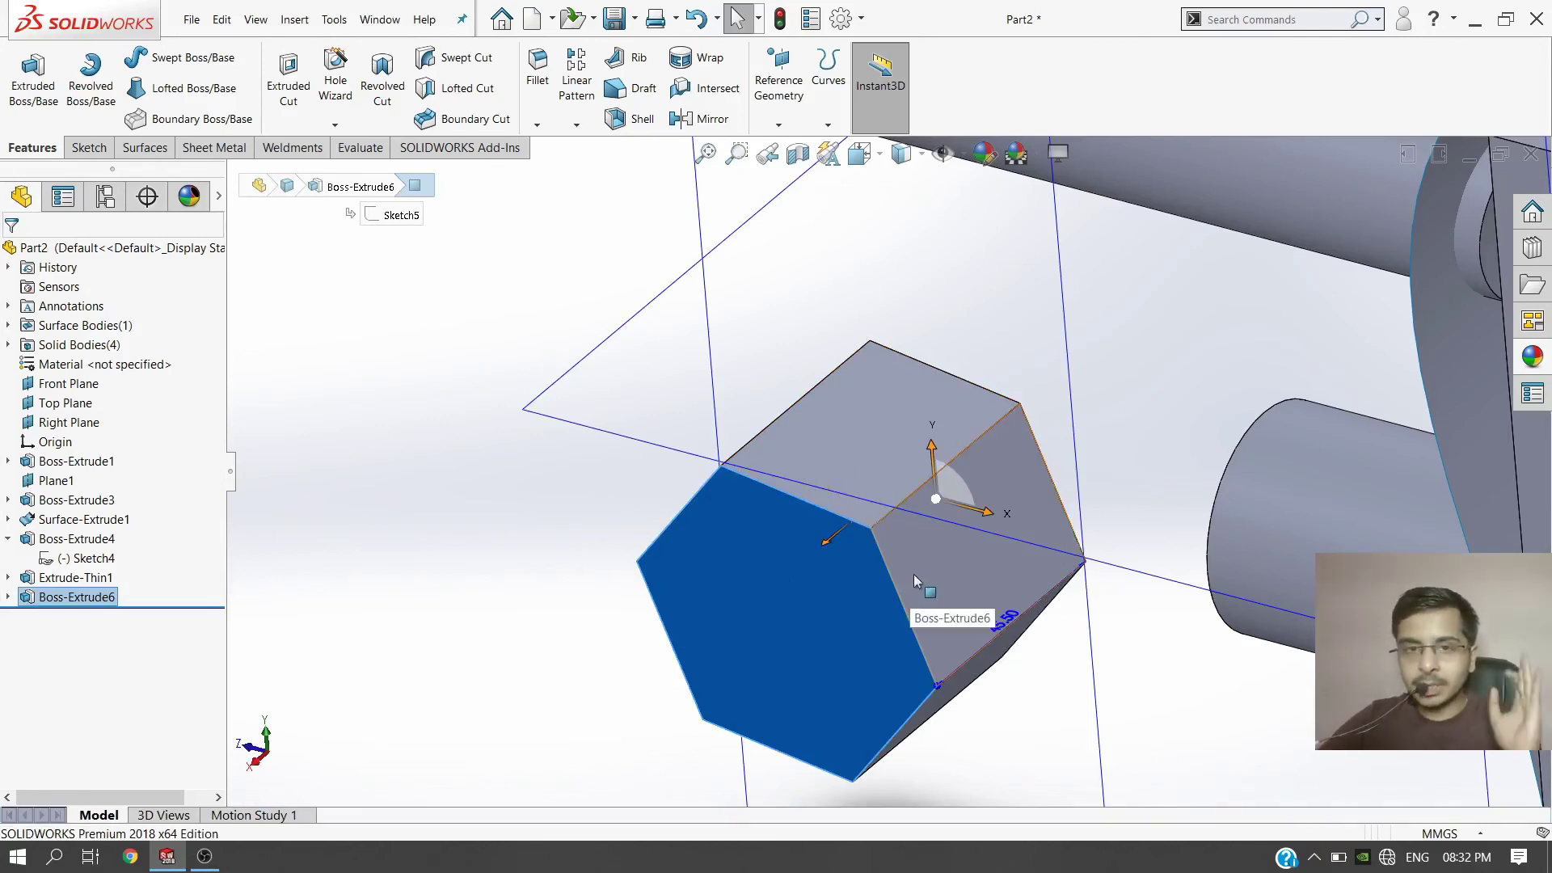
{"action": "middle_click_drag", "start_coordinate": [1006, 634], "coordinate": [995, 687]}
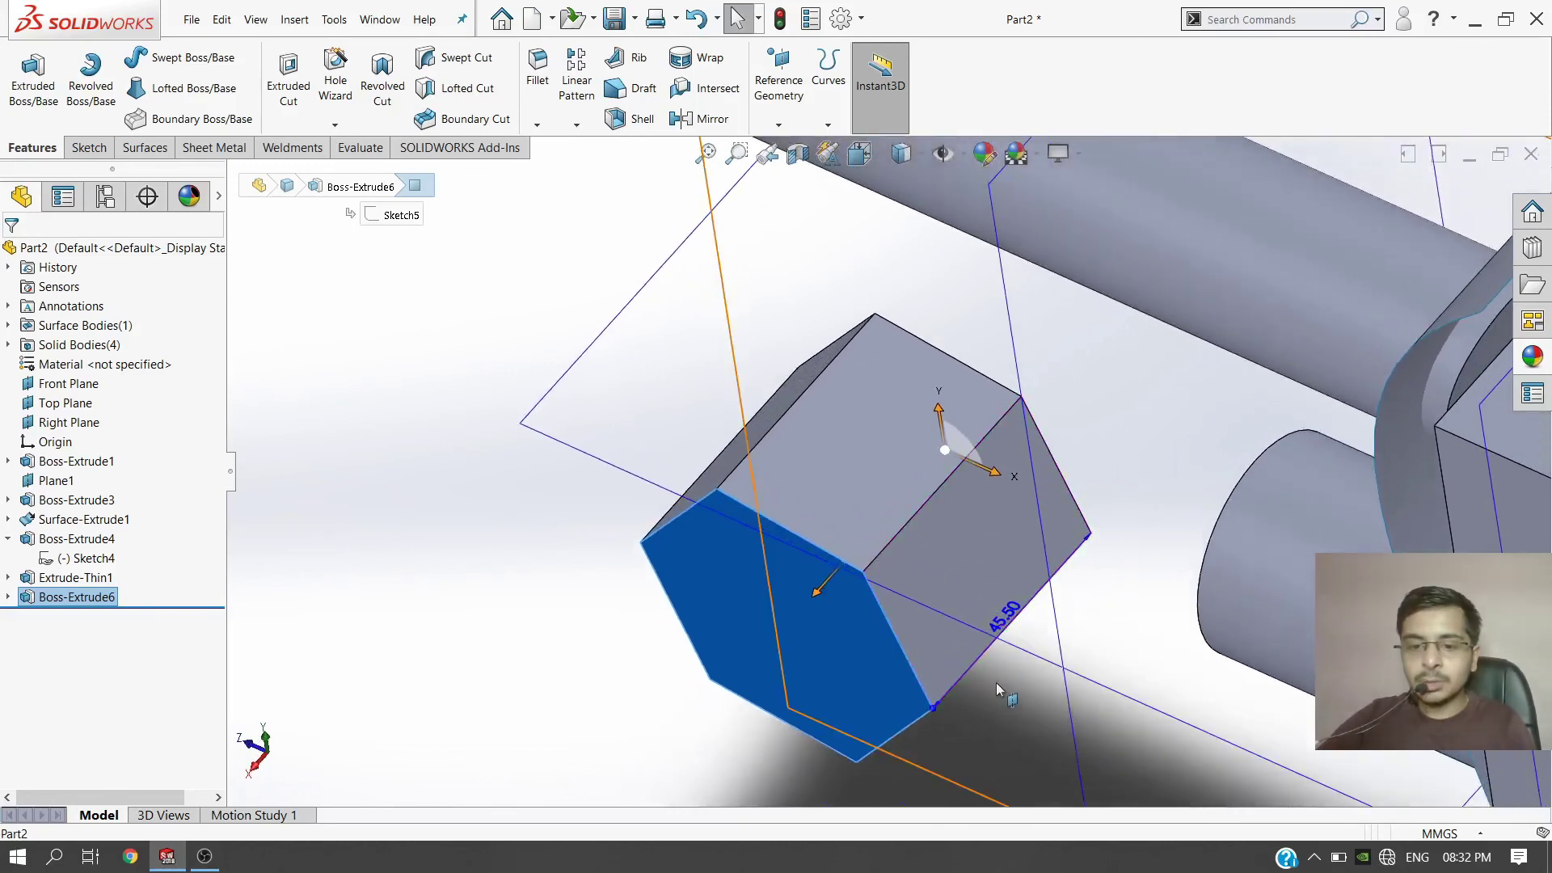
{"action": "left_click", "coordinate": [1008, 618]}
{"action": "type", "text": "50"}
{"action": "key", "text": "Return"}
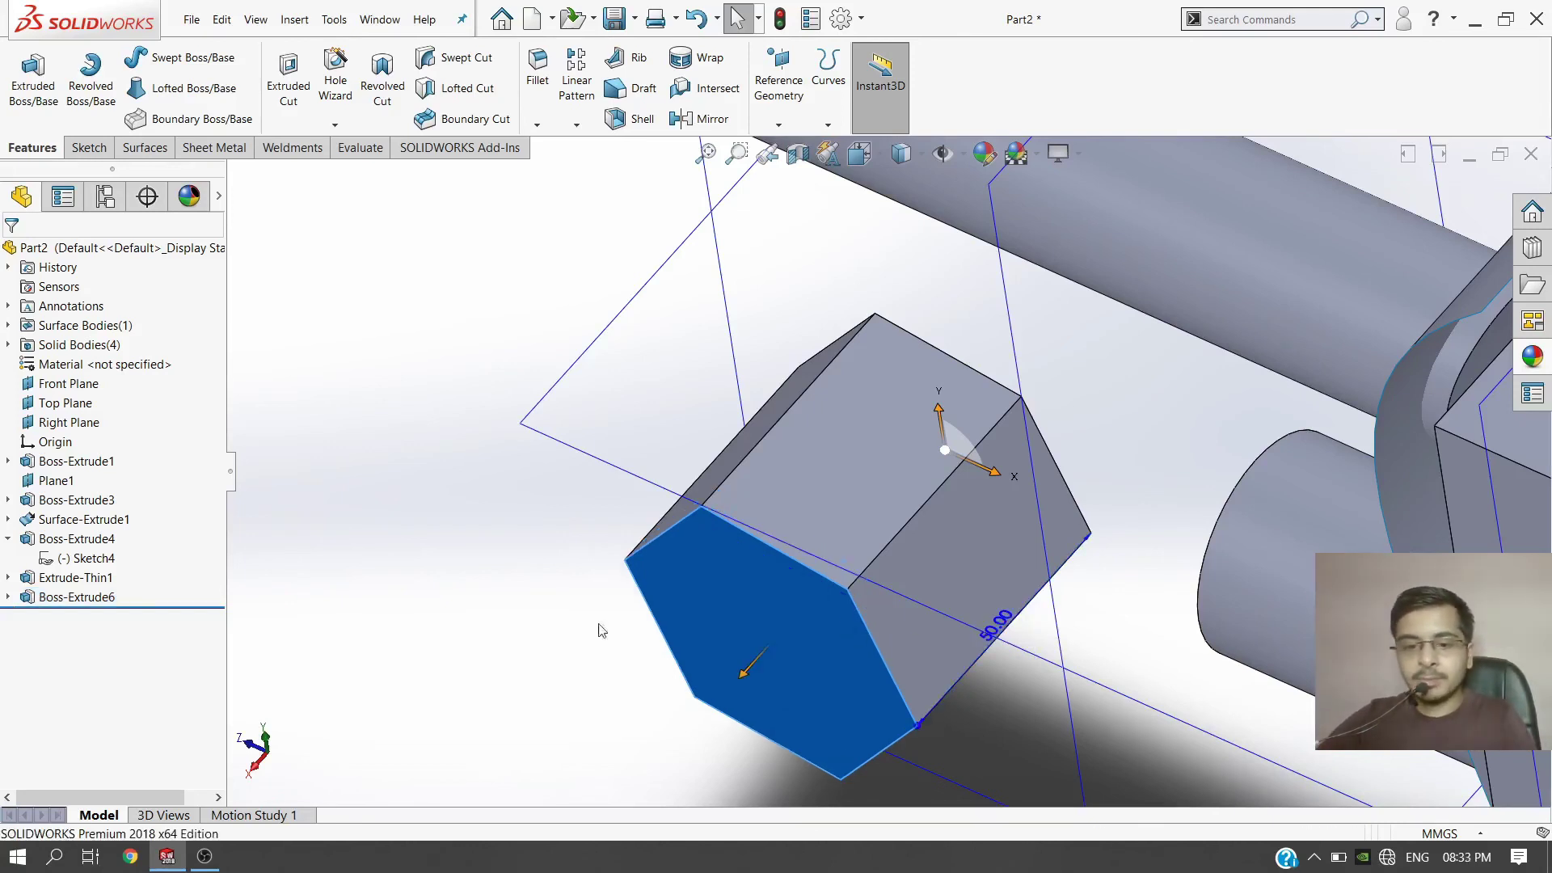
{"action": "left_click", "coordinate": [463, 653]}
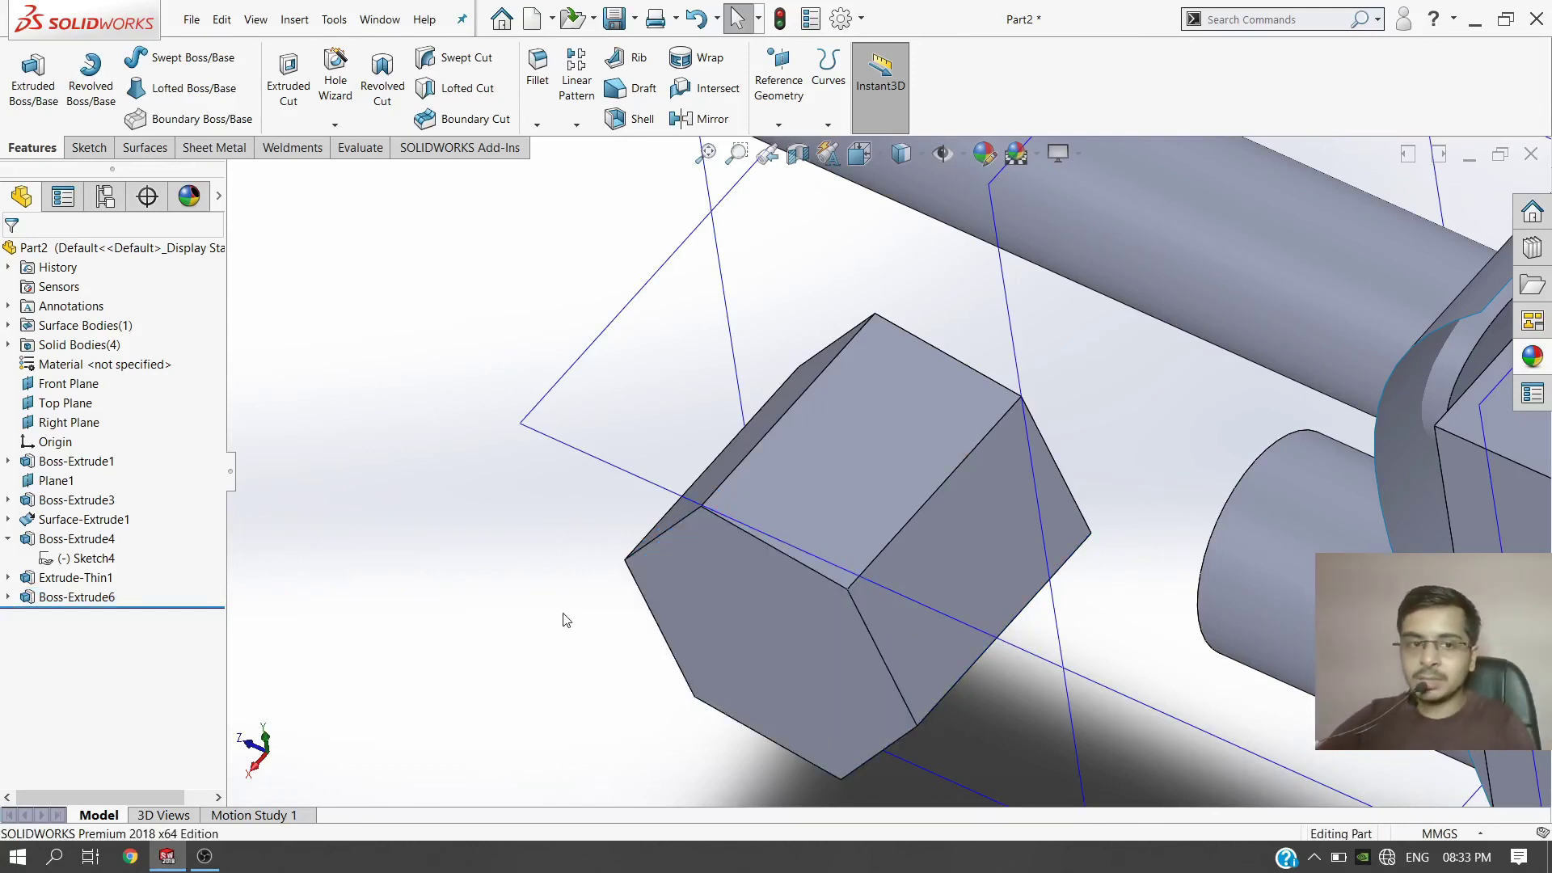
Step: Examine the hexagonal extrusion's opposite side and highlight its underlying sketch to identify the face lying on the sketch plane
{"action": "middle_click_drag", "start_coordinate": [800, 547], "coordinate": [1126, 669]}
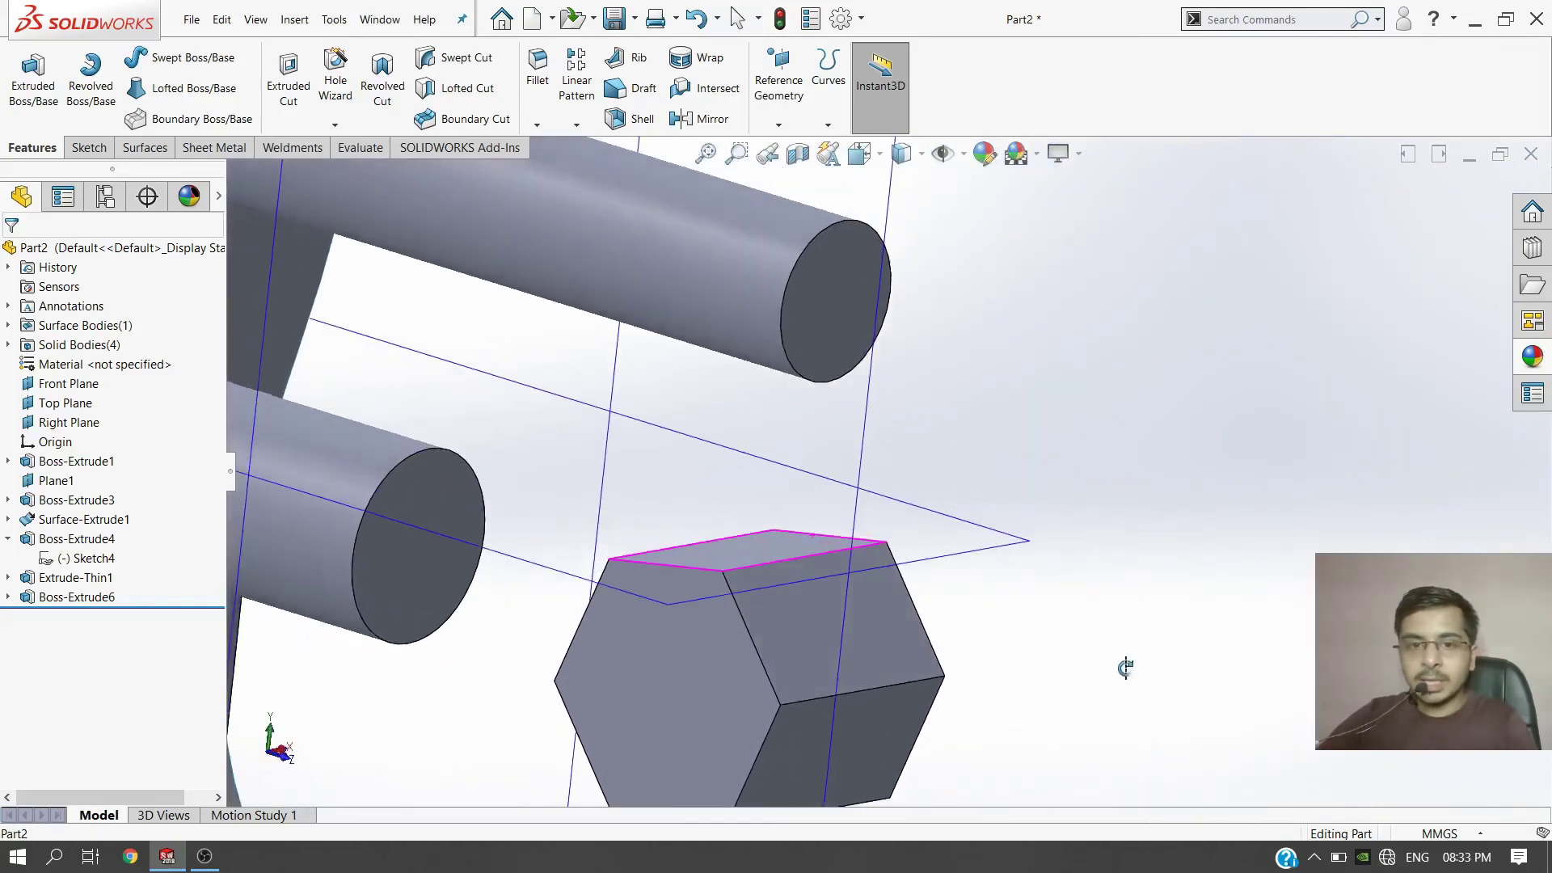
{"action": "scroll", "coordinate": [974, 547], "scroll_direction": "up", "scroll_amount": 6}
{"action": "scroll", "coordinate": [887, 337], "scroll_direction": "down", "scroll_amount": 1}
{"action": "scroll", "coordinate": [887, 338], "scroll_direction": "down", "scroll_amount": 2}
{"action": "middle_click_drag", "start_coordinate": [829, 477], "coordinate": [788, 572]}
{"action": "scroll", "coordinate": [788, 572], "scroll_direction": "up", "scroll_amount": 3}
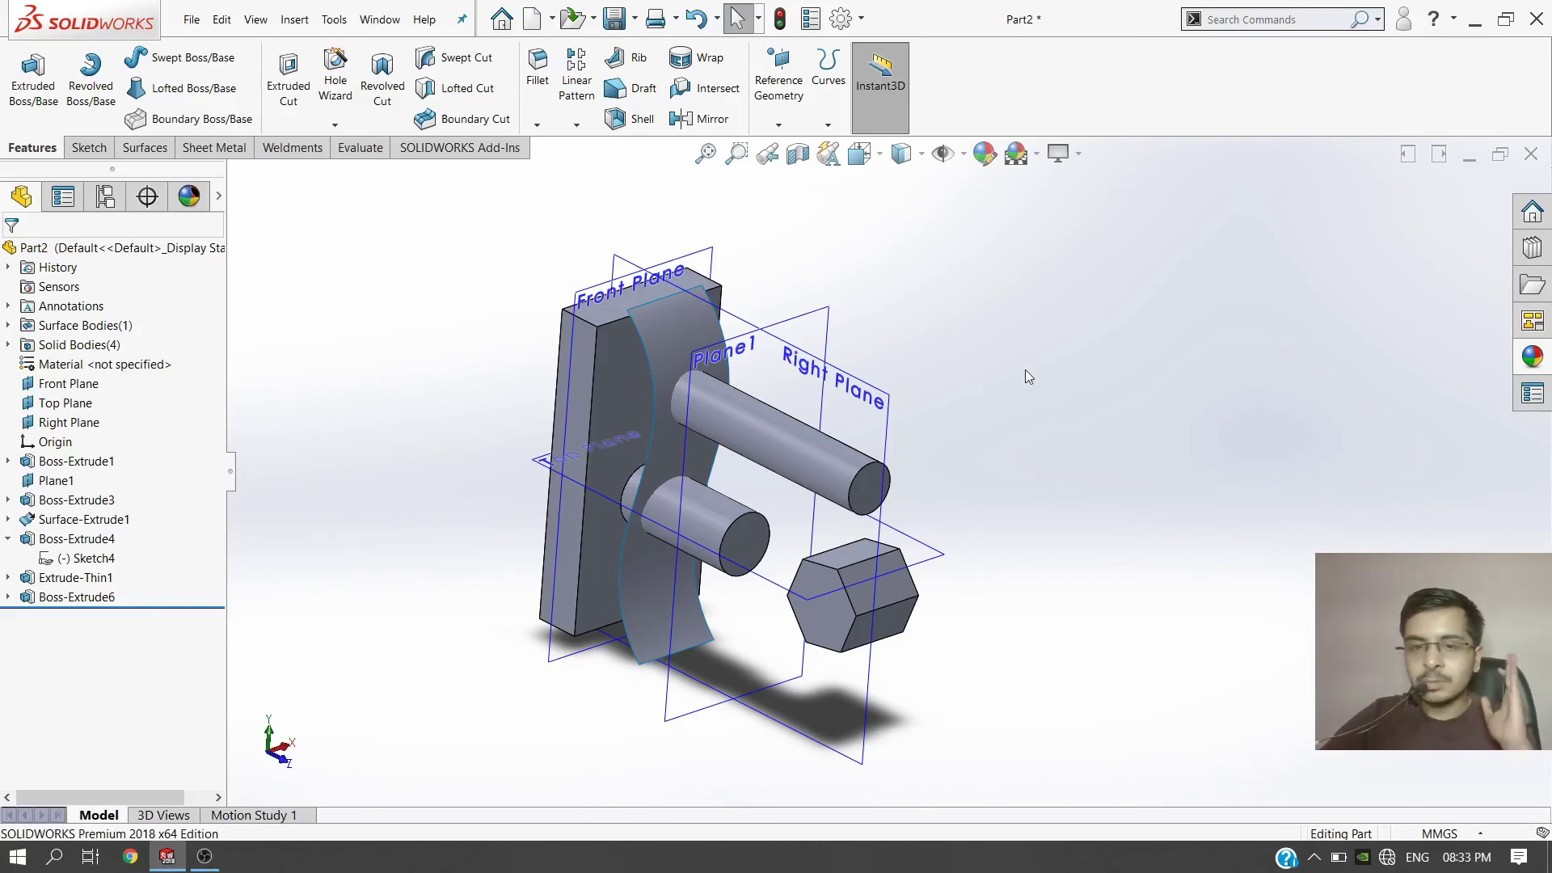
{"action": "left_click", "coordinate": [840, 618]}
{"action": "scroll", "coordinate": [841, 618], "scroll_direction": "down", "scroll_amount": 3}
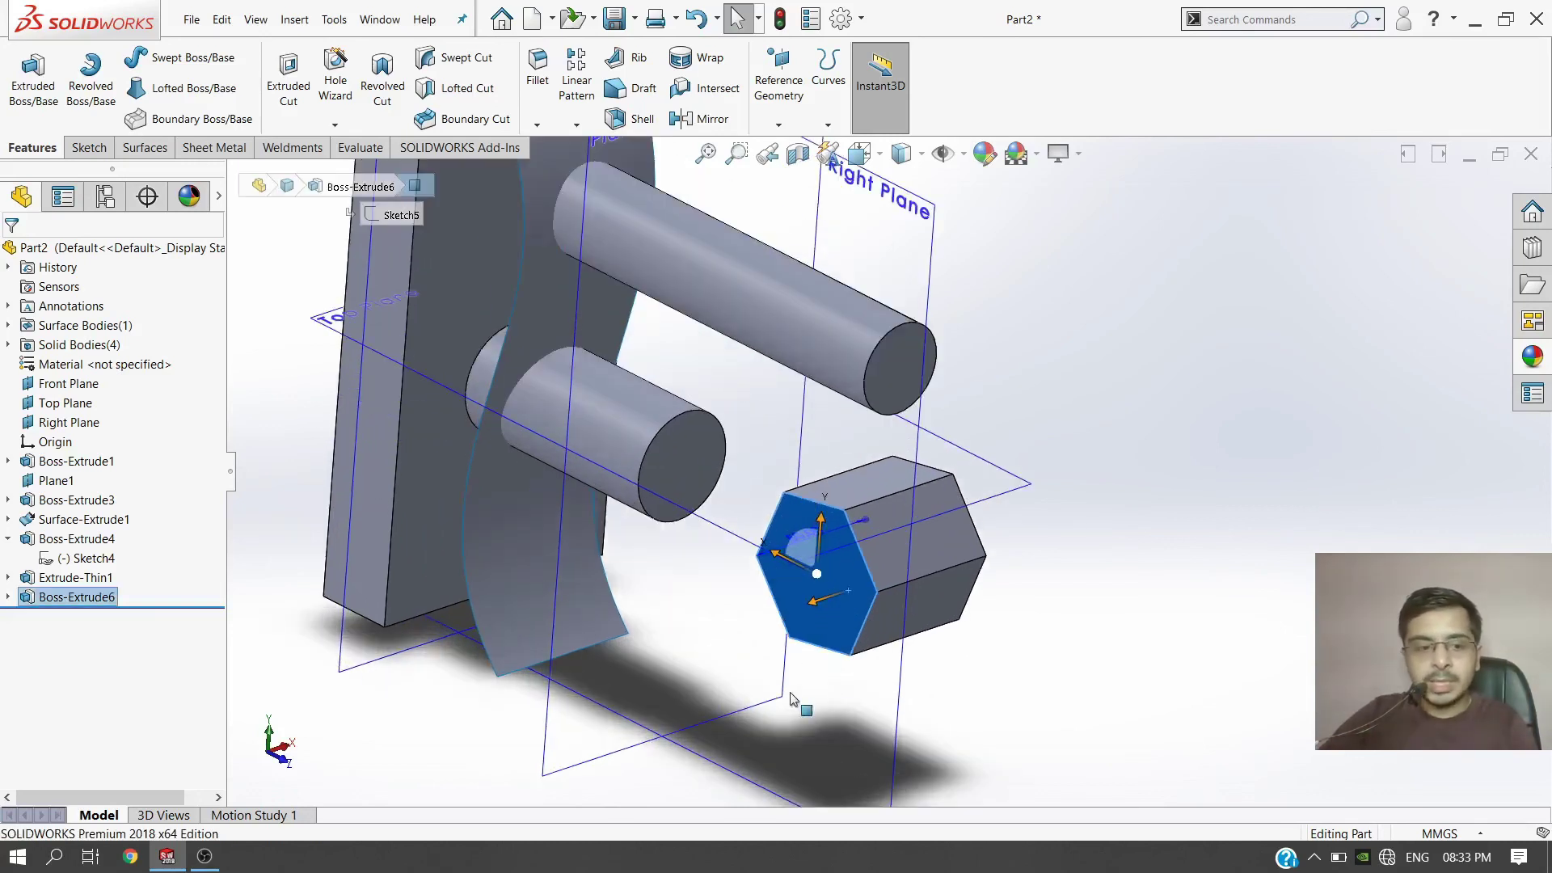
{"action": "left_click", "coordinate": [9, 598]}
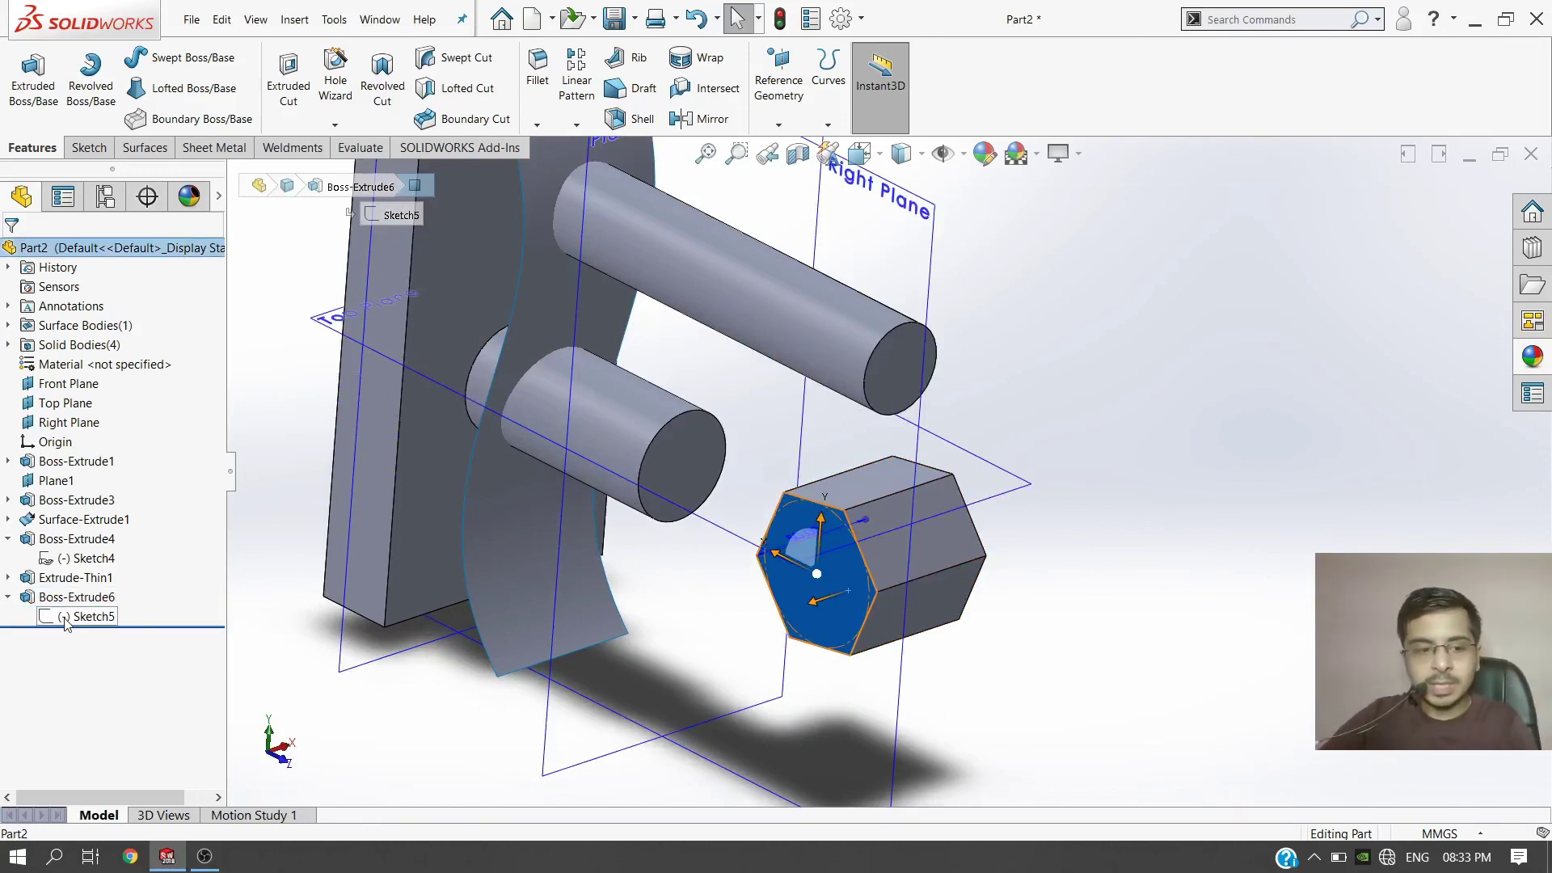
{"action": "left_click", "coordinate": [65, 621]}
{"action": "mouse_move", "coordinate": [767, 652]}
{"action": "middle_mouse_down"}
{"action": "mouse_move", "coordinate": [766, 703]}
{"action": "mouse_move", "coordinate": [745, 648]}
{"action": "mouse_move", "coordinate": [711, 642]}
{"action": "middle_mouse_up"}
{"action": "key", "text": "Escape"}
{"action": "left_click", "coordinate": [113, 617]}
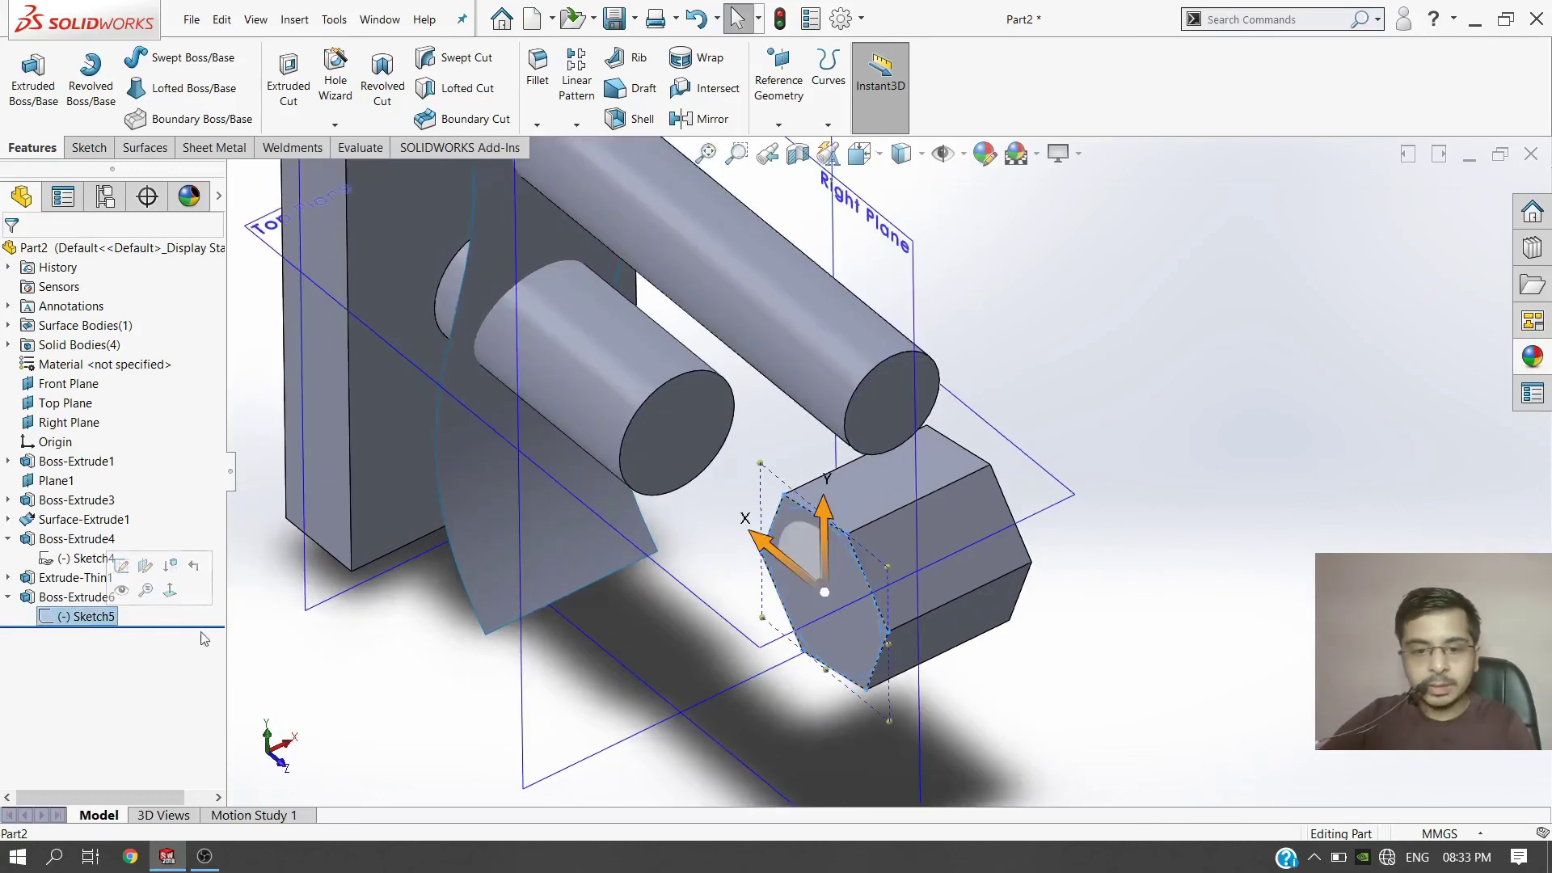
{"action": "scroll", "coordinate": [841, 505], "scroll_direction": "down", "scroll_amount": 5}
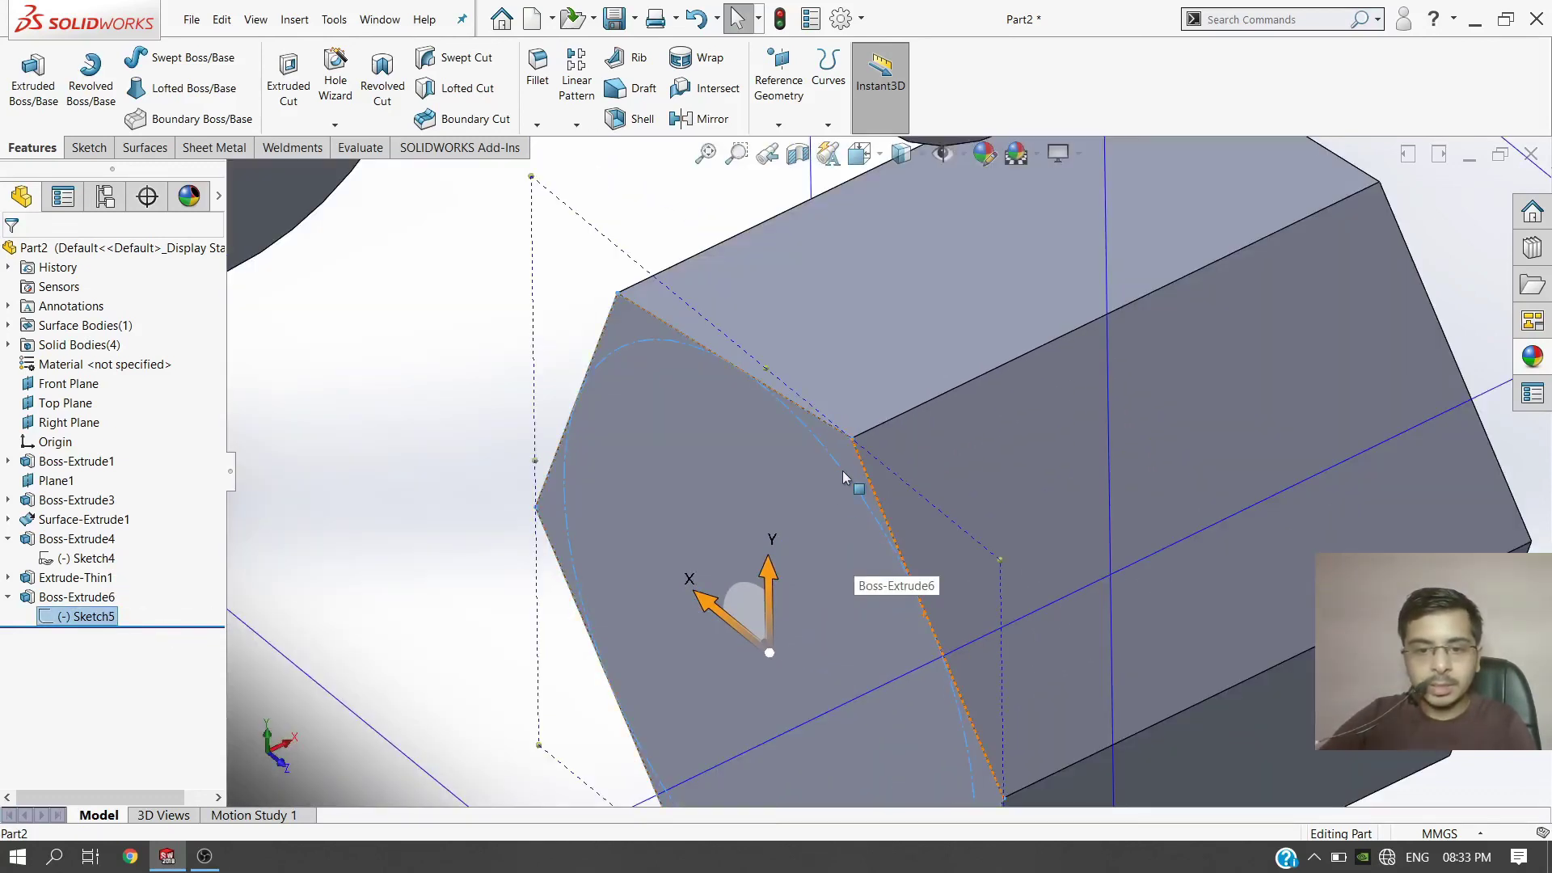
Step: Pull the hexagonal prism's sketch-side face outward with Instant3D to add a second extrusion direction
{"action": "left_click", "coordinate": [842, 477]}
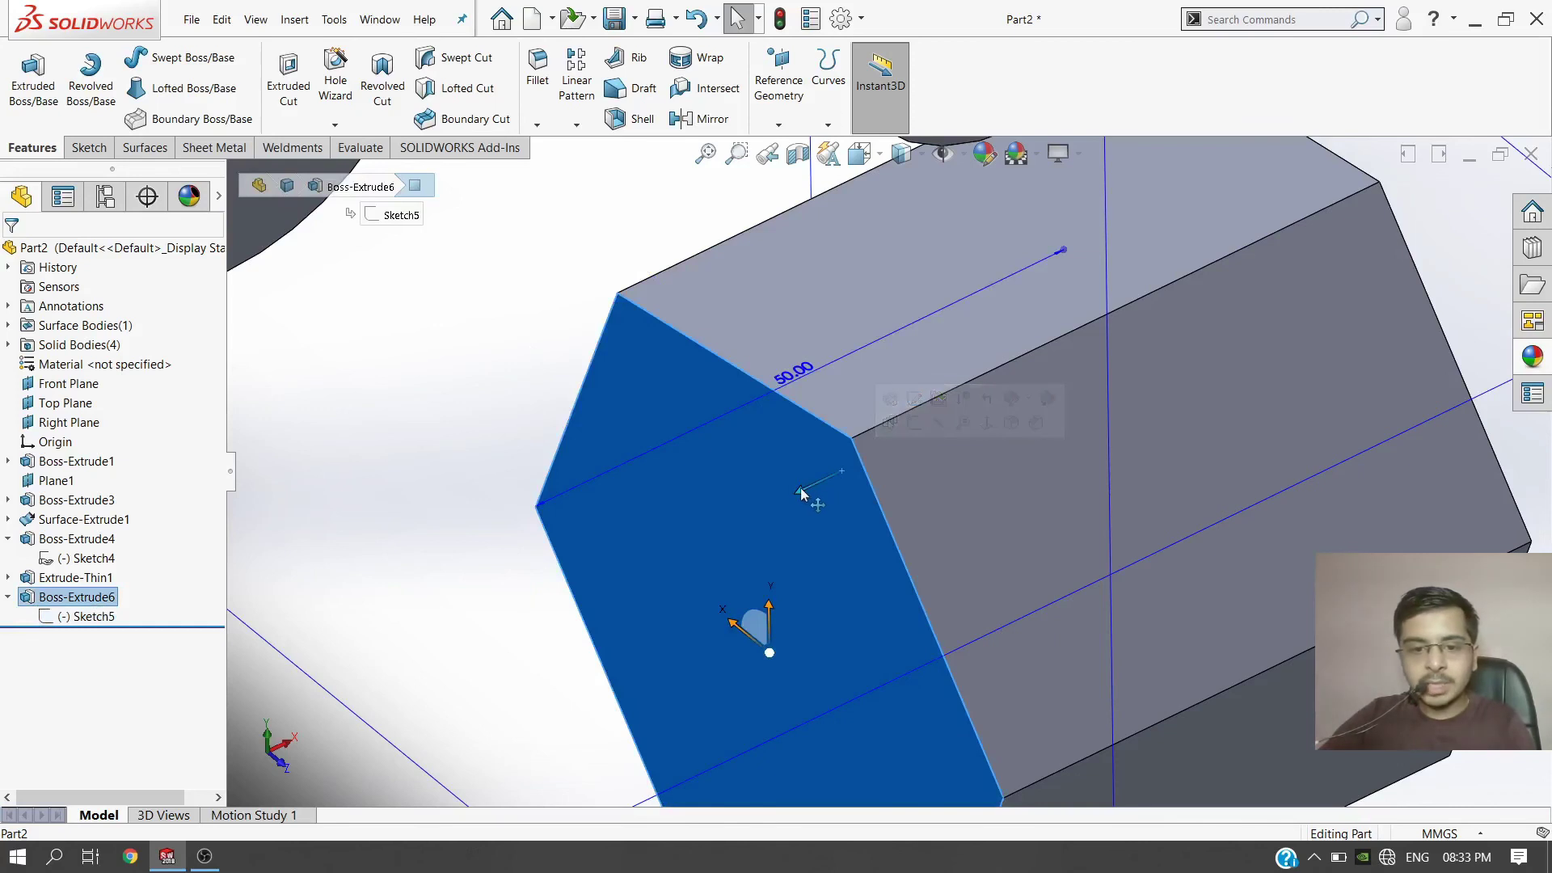
{"action": "left_click_drag", "start_coordinate": [798, 489], "coordinate": [109, 695]}
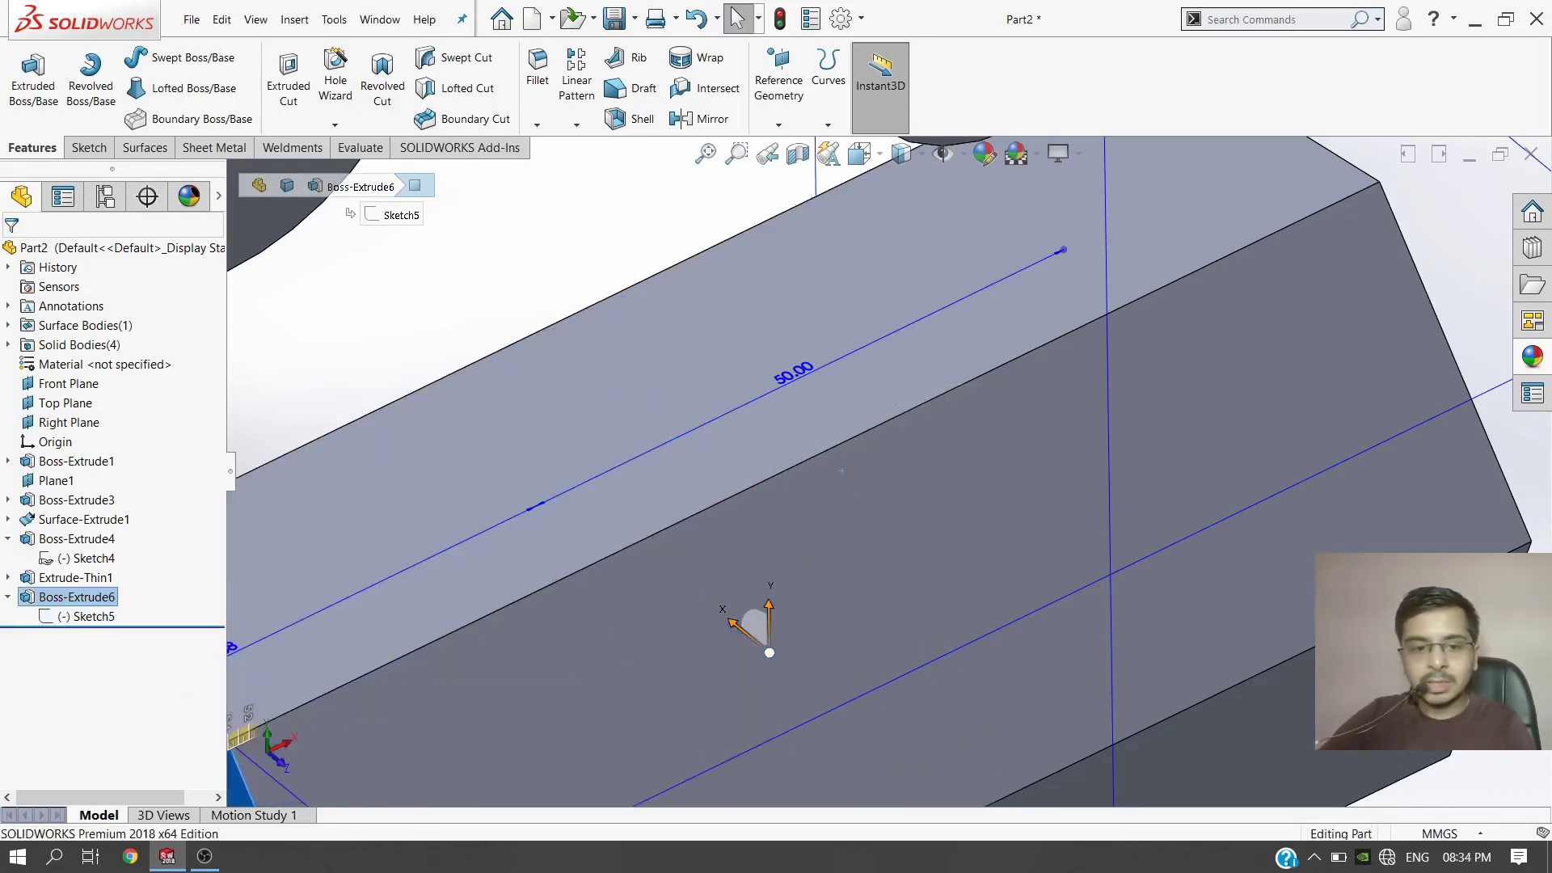
{"action": "scroll", "coordinate": [870, 515], "scroll_direction": "up", "scroll_amount": 2}
{"action": "scroll", "coordinate": [870, 514], "scroll_direction": "up", "scroll_amount": 5}
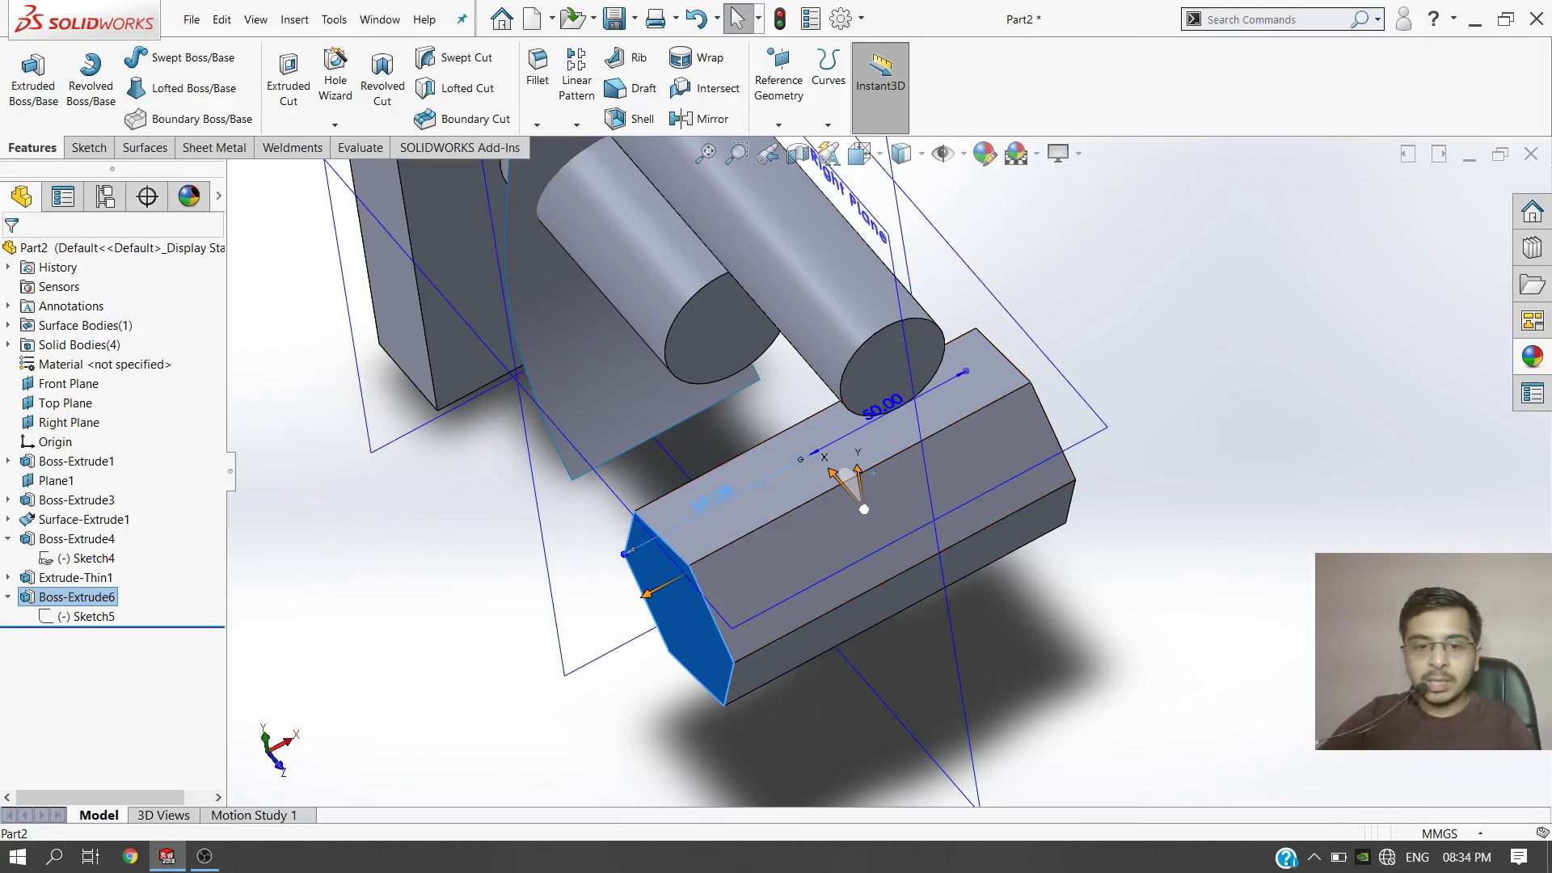
Step: Set the hexagonal extrusion's second-direction depth to 60 mm and clear the selection
{"action": "left_click", "coordinate": [724, 499]}
{"action": "type", "text": "60"}
{"action": "key", "text": "Return"}
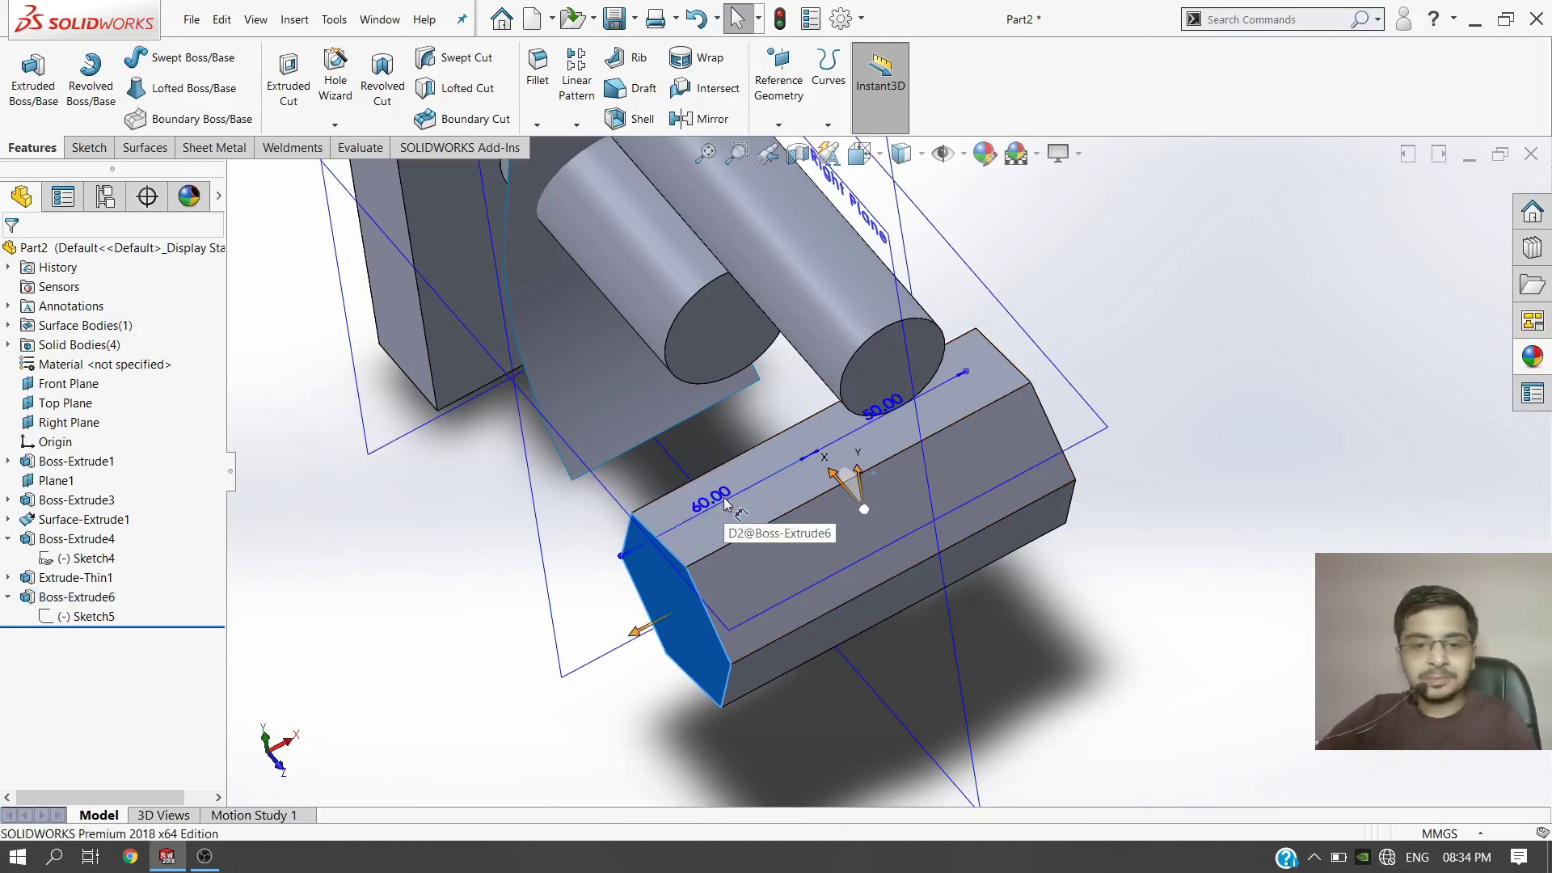
{"action": "left_click", "coordinate": [1161, 557]}
{"action": "scroll", "coordinate": [965, 488], "scroll_direction": "up", "scroll_amount": 3}
{"action": "middle_click_drag", "start_coordinate": [957, 488], "coordinate": [964, 390]}
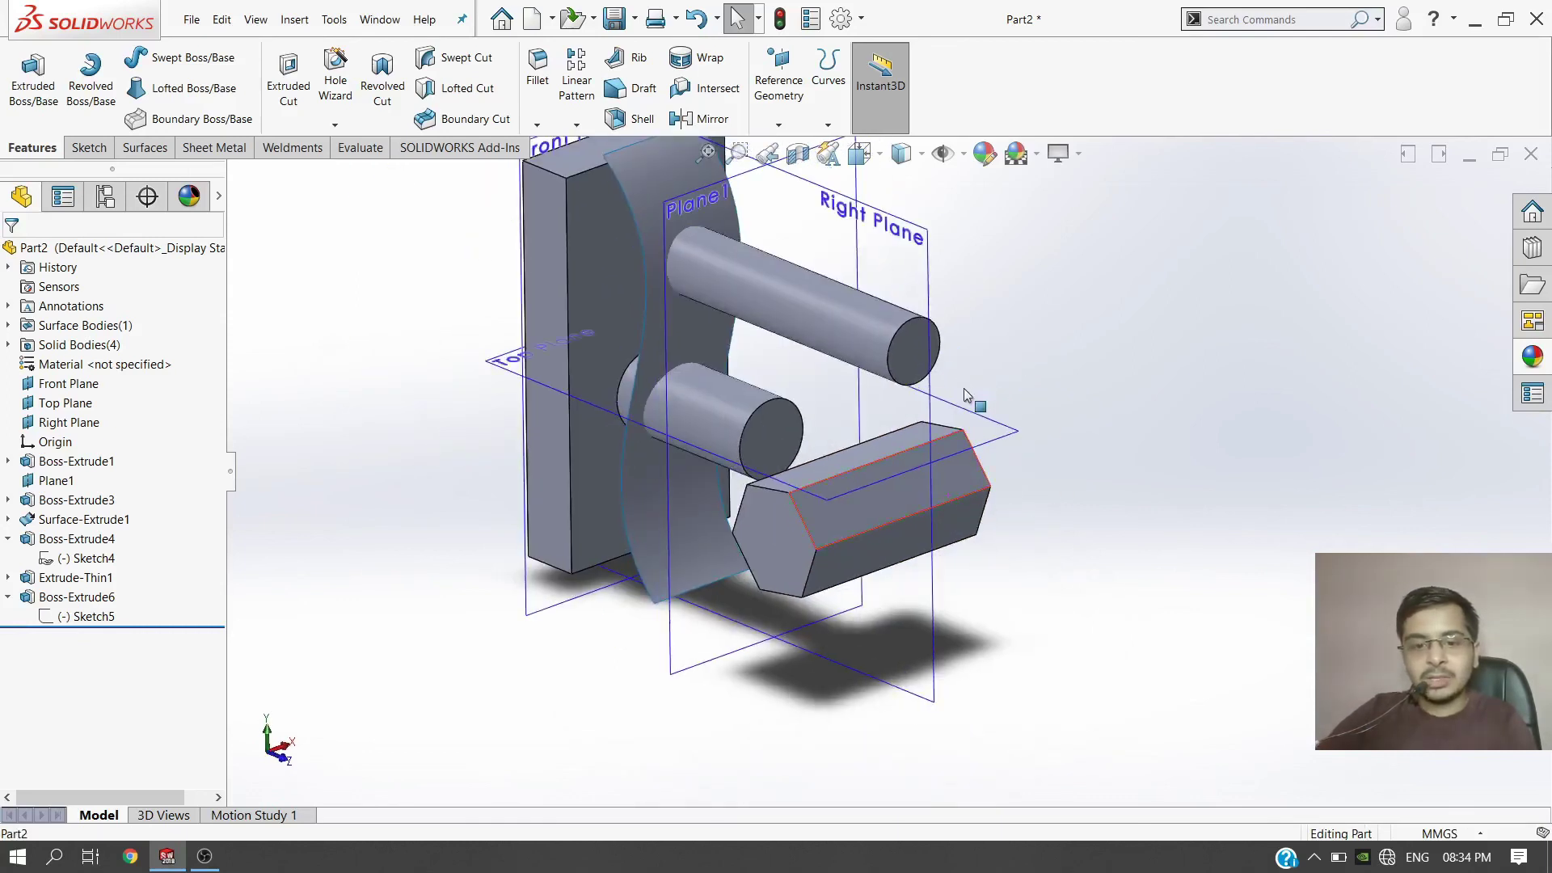
{"action": "scroll", "coordinate": [876, 375], "scroll_direction": "up", "scroll_amount": 2}
{"action": "scroll", "coordinate": [871, 373], "scroll_direction": "down", "scroll_amount": 2}
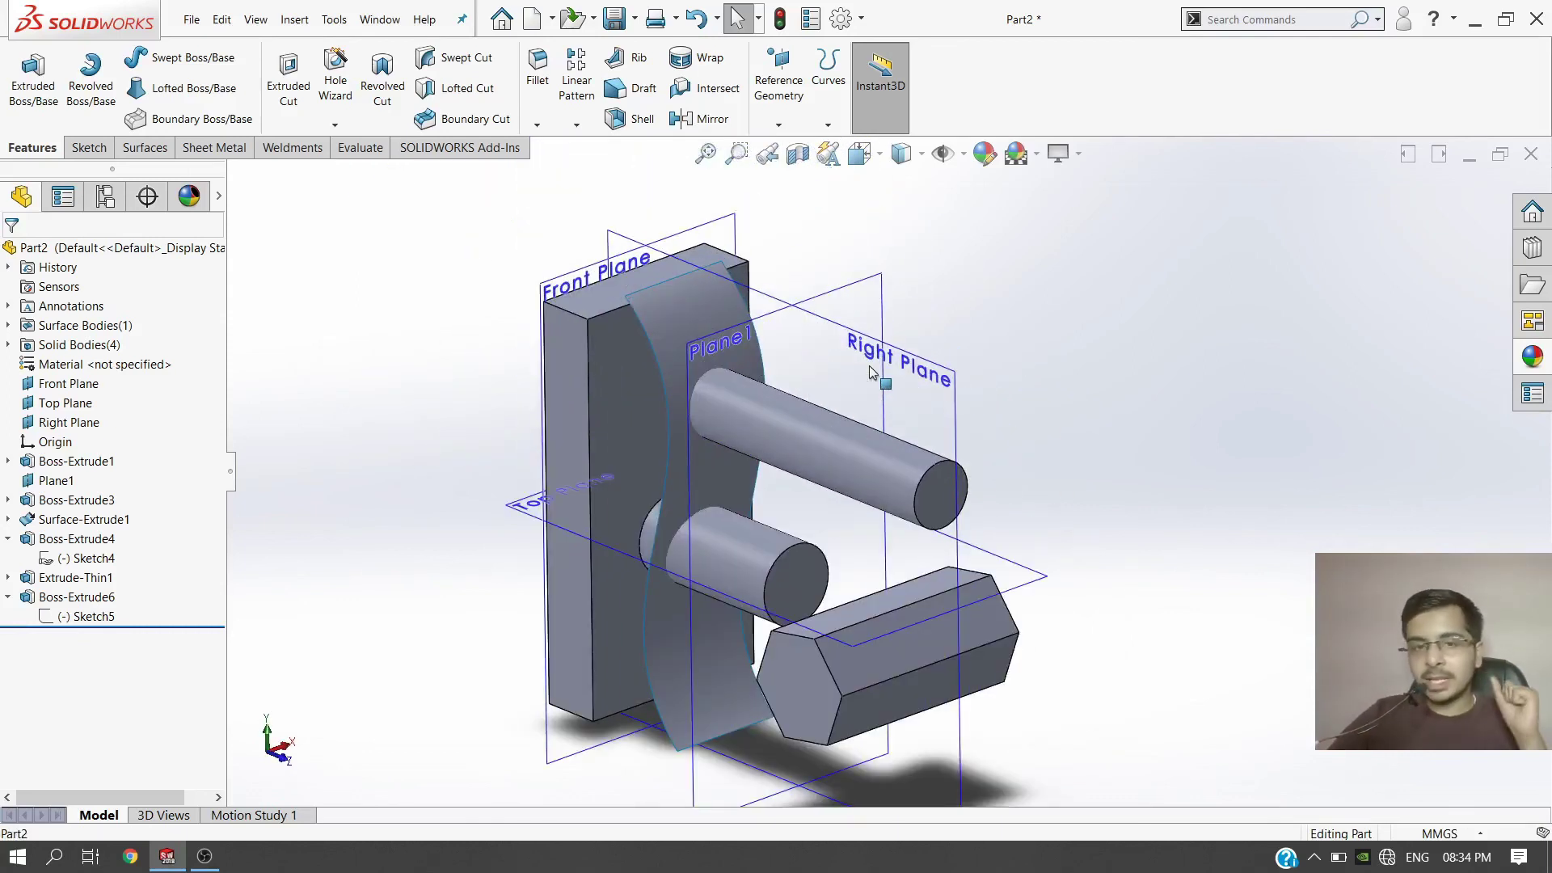